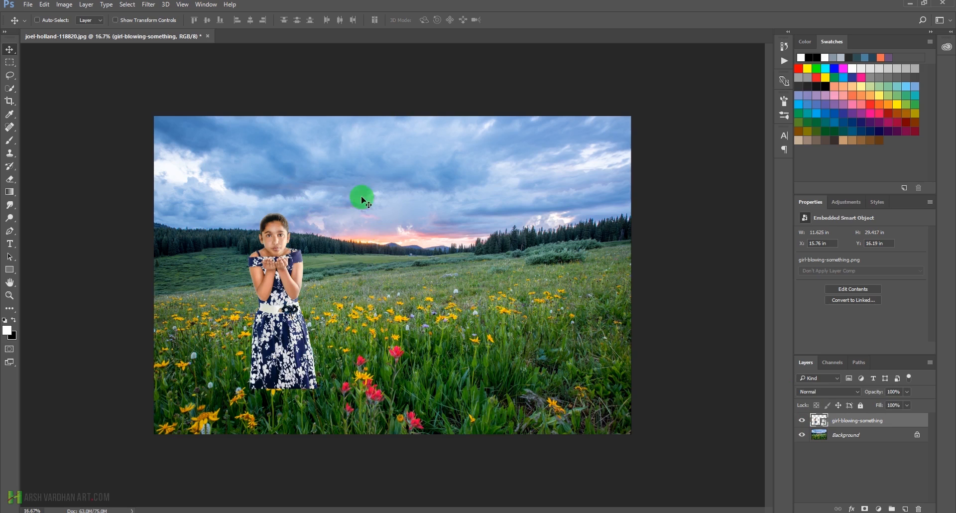
# Inspect the girl cutout against the meadow, comparing the image with and without the girl-blowing-something layer
pyautogui.hotkey('ctrl', 'space')
pyautogui.moveTo(280, 256); pyautogui.dragTo(383, 287)
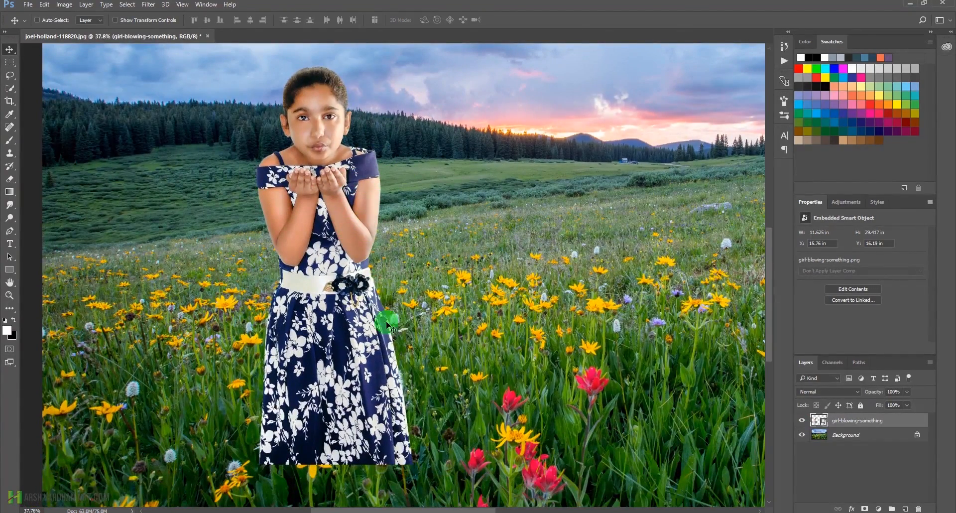
pyautogui.click(803, 425)
pyautogui.click(802, 424)
pyautogui.scroll(-3, 438, 306)
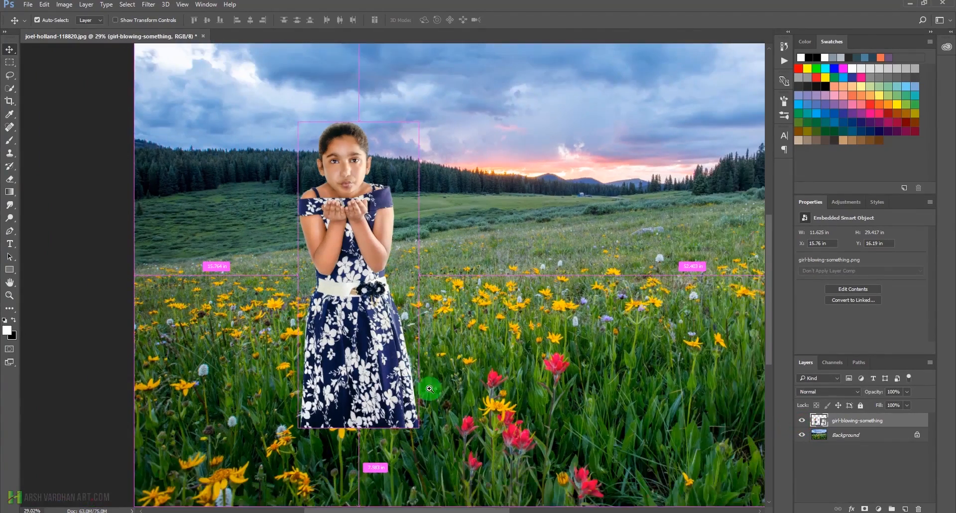
pyautogui.moveTo(399, 394); pyautogui.dragTo(417, 336)
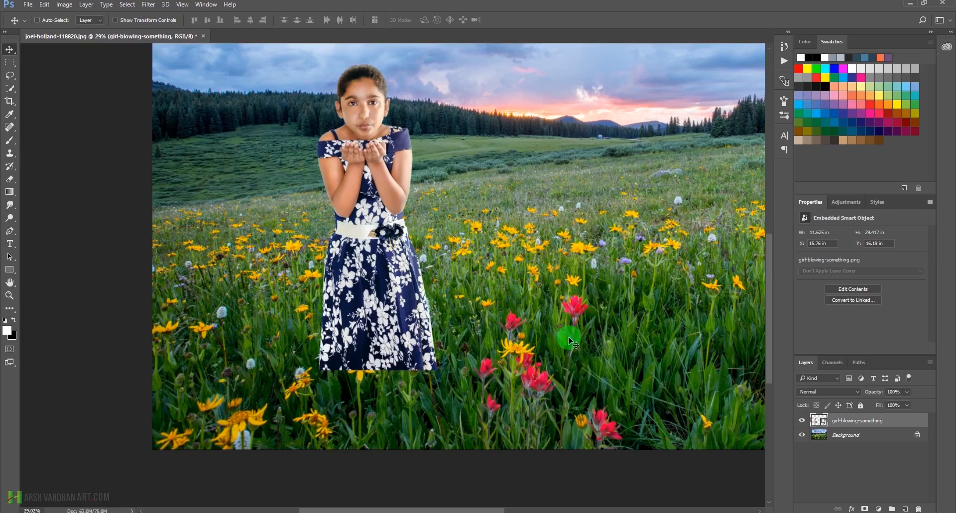
pyautogui.scroll(-2, 422, 257)
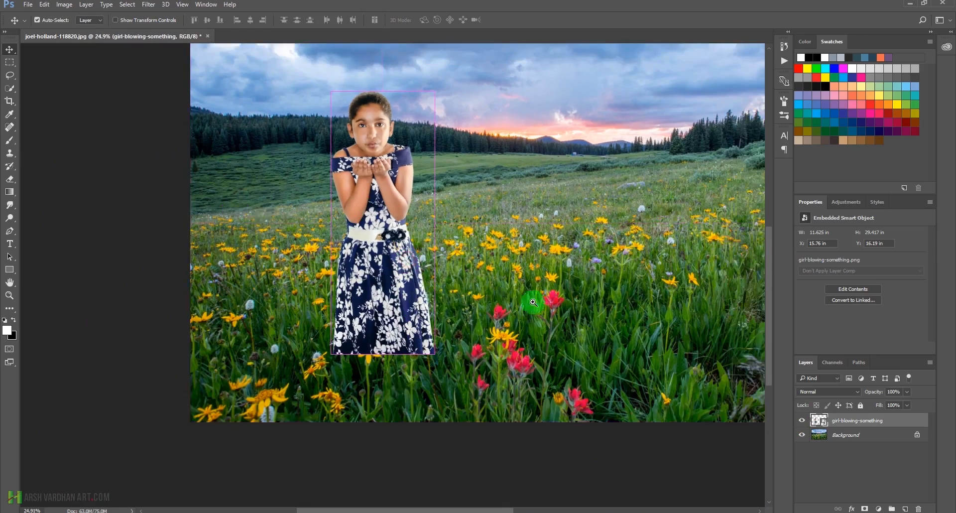
pyautogui.moveTo(518, 239); pyautogui.dragTo(493, 246)
pyautogui.moveTo(330, 310); pyautogui.dragTo(343, 313)
pyautogui.moveTo(283, 336); pyautogui.dragTo(387, 303)
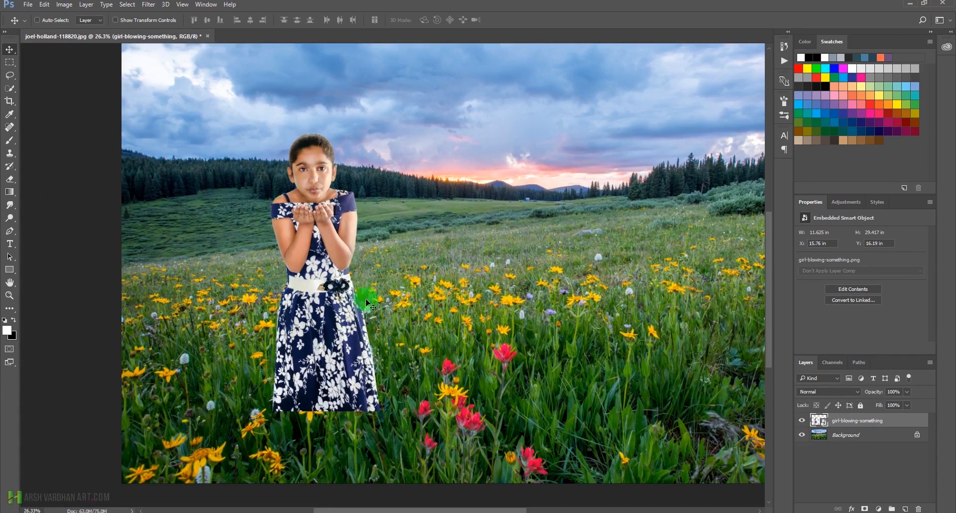
# Move the girl cutout up within the meadow to about X 15.59 in, Y 11.88 in
pyautogui.hotkey('ctrl', '-')
pyautogui.moveTo(305, 306); pyautogui.dragTo(277, 286)
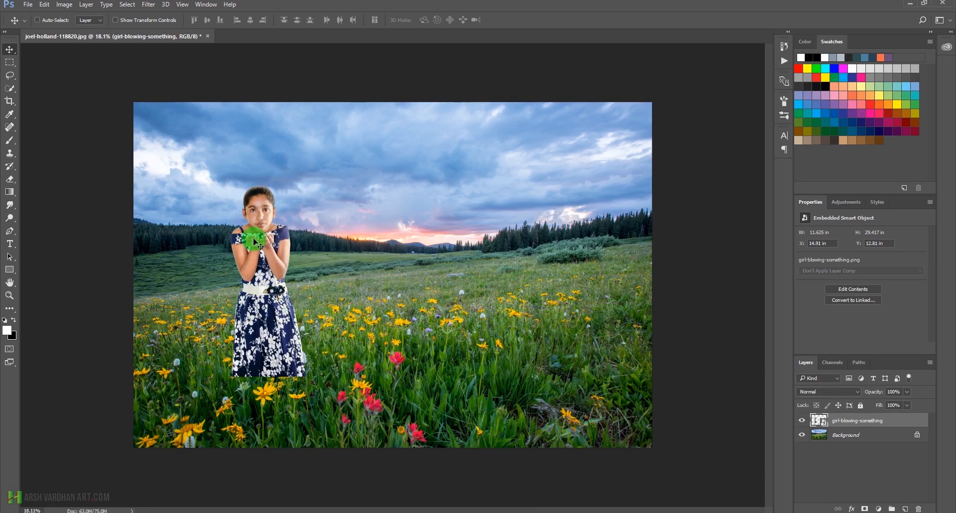
pyautogui.moveTo(279, 300)
pyautogui.mouseDown()
pyautogui.moveTo(421, 286)
pyautogui.moveTo(277, 295)
pyautogui.mouseUp()
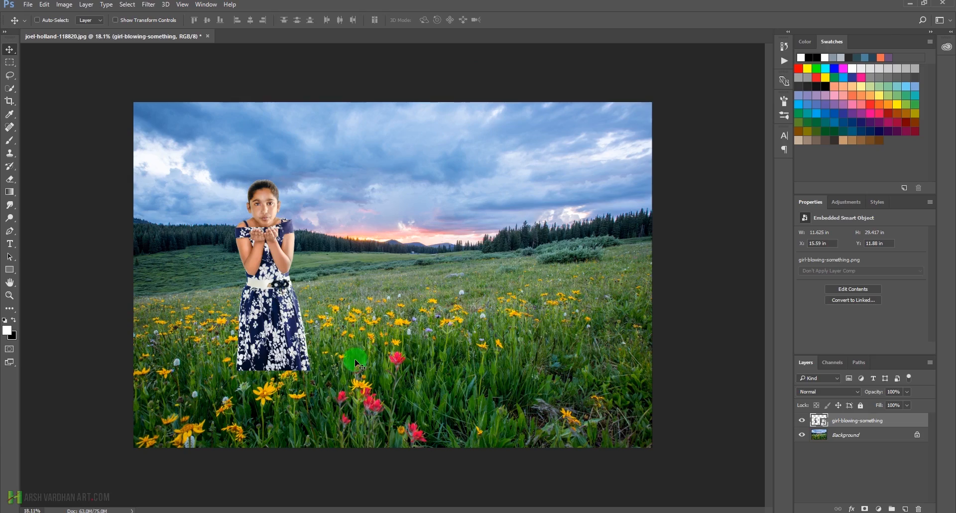
# Add a layer mask to the girl-blowing-something layer
pyautogui.keyDown('ctrl'); pyautogui.click(296, 338); pyautogui.keyUp('ctrl')
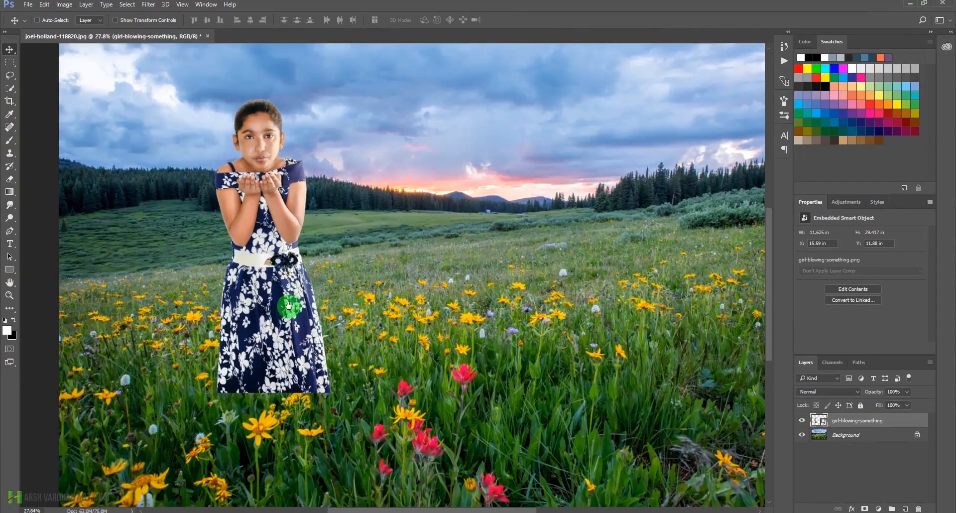
pyautogui.keyDown('ctrl'); pyautogui.click(264, 272); pyautogui.keyUp('ctrl')
pyautogui.moveTo(296, 305); pyautogui.dragTo(330, 226)
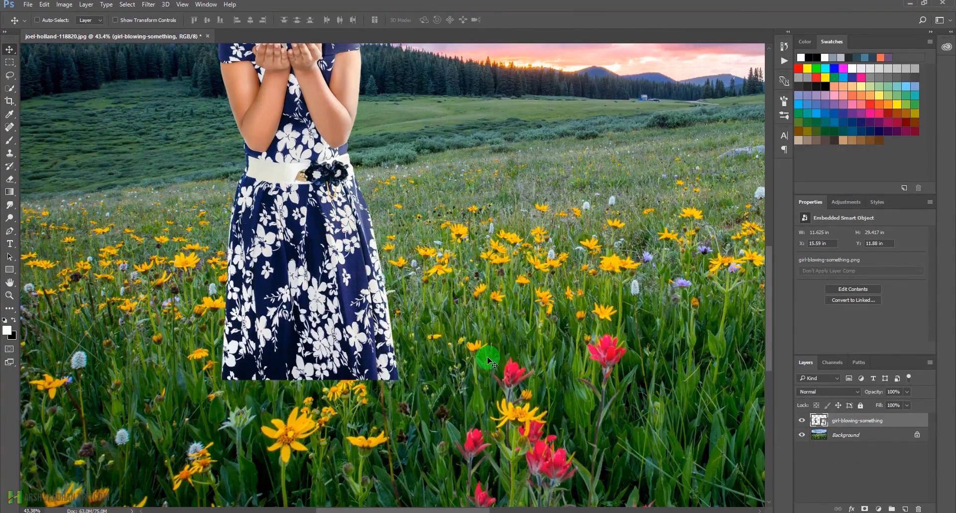
pyautogui.press('super+plus')
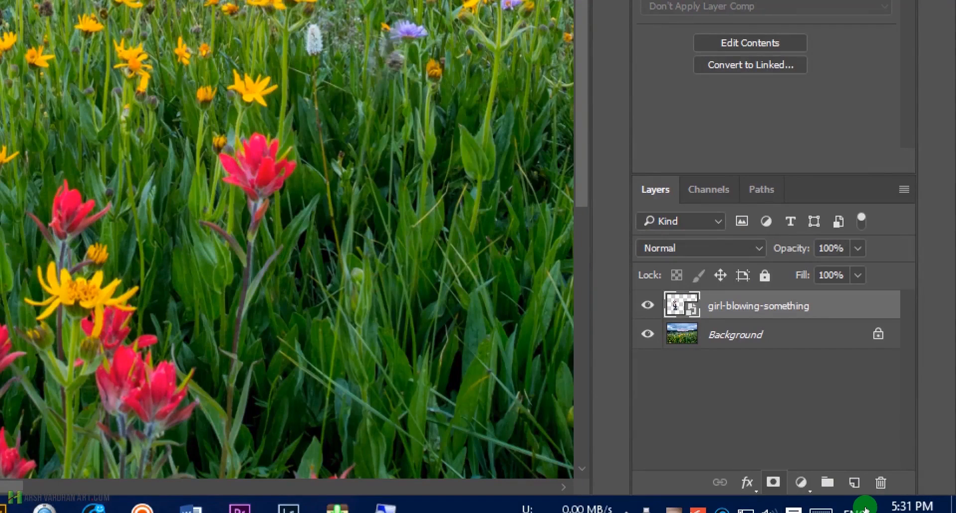
pyautogui.click(773, 482)
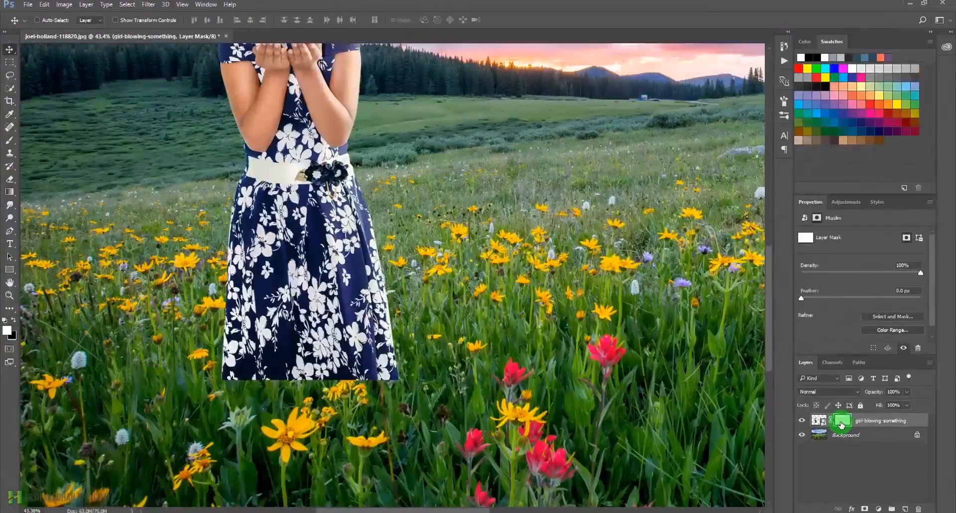
# Choose the Brush tool with the 134 px grass-shaped brush tip
pyautogui.click(9, 141)
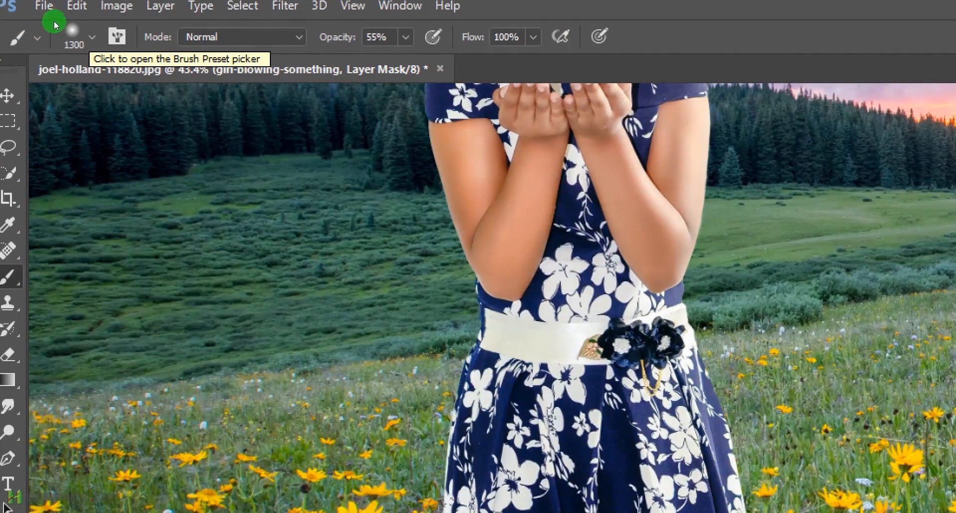
pyautogui.click(56, 26)
pyautogui.scroll(-2, 124, 172)
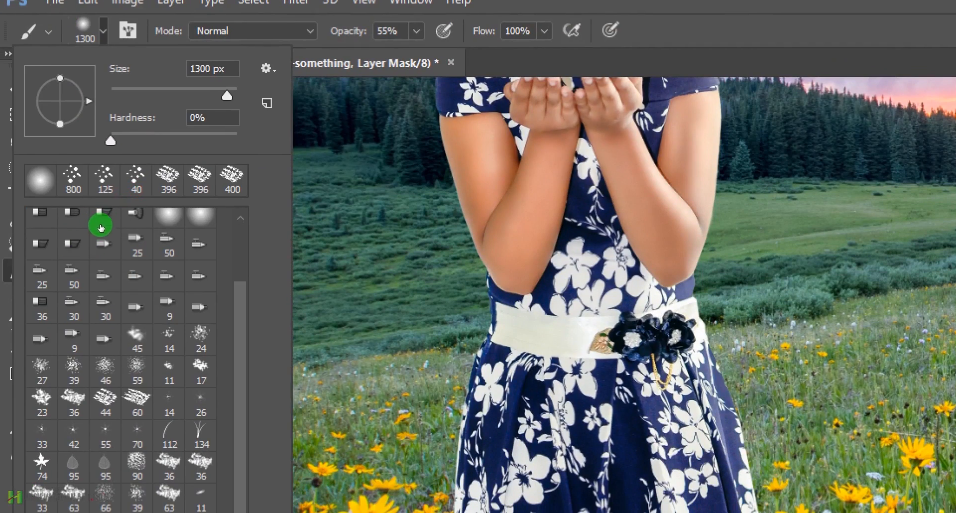
pyautogui.click(102, 225)
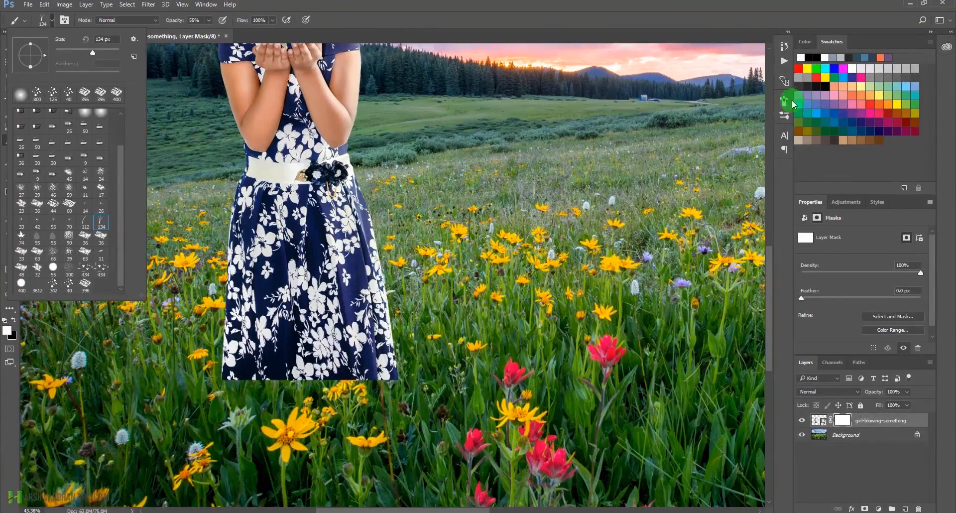
# Review the grass brush's tip settings and set the brush opacity to 100%
pyautogui.click(784, 101)
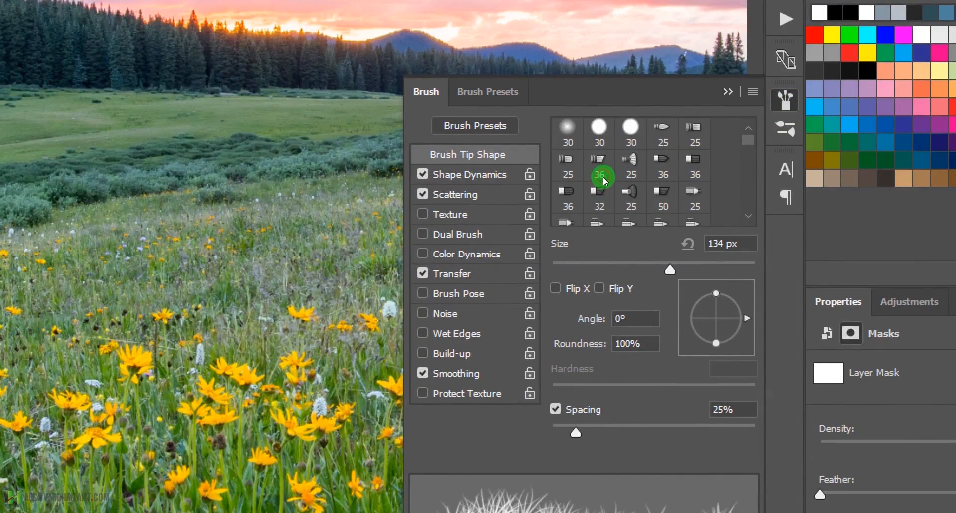
pyautogui.click(751, 95)
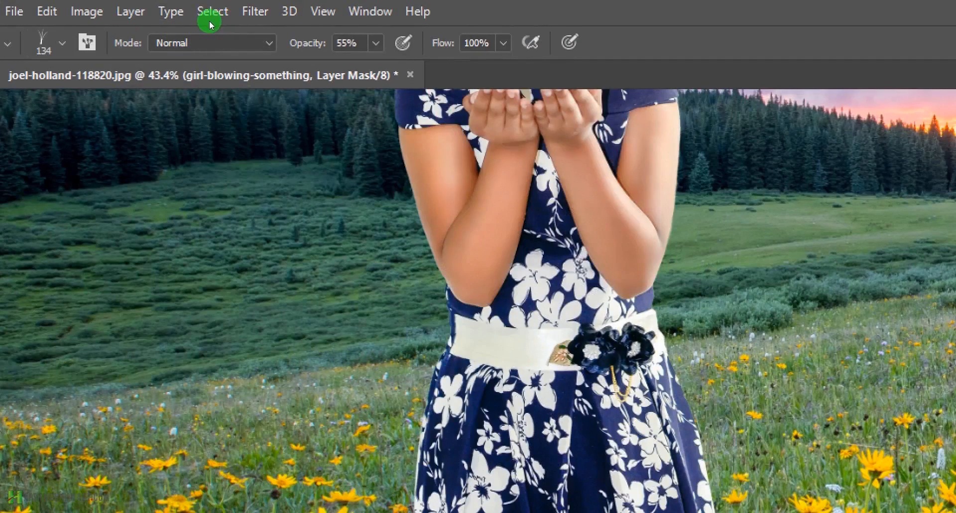
pyautogui.click(376, 43)
pyautogui.moveTo(374, 67); pyautogui.dragTo(417, 67)
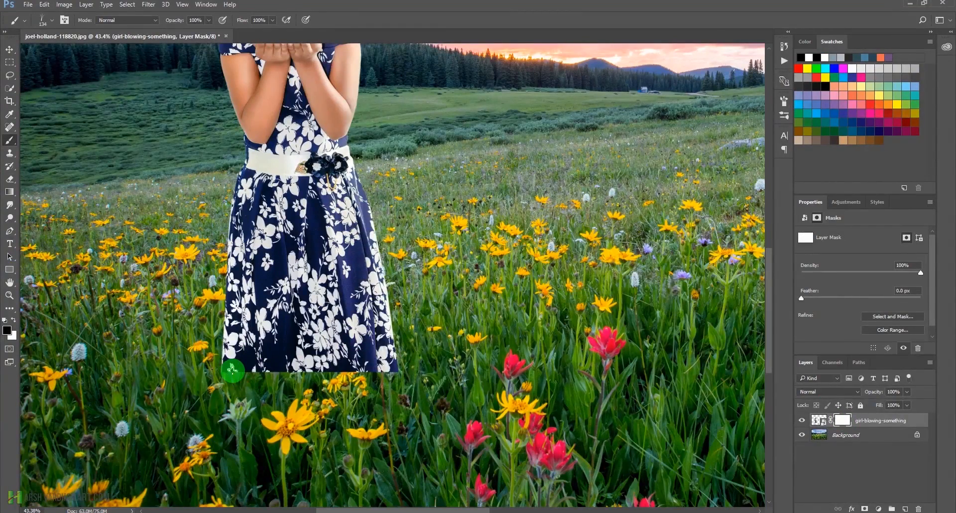
# Paint black on the mask along the dress hem with the grass brush enlarged to 800 px, blending it into the grass
pyautogui.press(']')
pyautogui.press(']')
pyautogui.press(']')
pyautogui.press(']')
pyautogui.moveTo(216, 371)
pyautogui.mouseDown()
pyautogui.moveTo(348, 371)
pyautogui.moveTo(328, 365)
pyautogui.moveTo(378, 362)
pyautogui.moveTo(414, 338)
pyautogui.moveTo(255, 366)
pyautogui.moveTo(241, 364)
pyautogui.moveTo(280, 336)
pyautogui.moveTo(214, 341)
pyautogui.mouseUp()
pyautogui.press(']')
pyautogui.press(']')
pyautogui.press(']')
pyautogui.moveTo(308, 332)
pyautogui.mouseDown()
pyautogui.moveTo(354, 329)
pyautogui.moveTo(428, 348)
pyautogui.moveTo(269, 383)
pyautogui.mouseUp()
pyautogui.moveTo(382, 339); pyautogui.dragTo(367, 367)
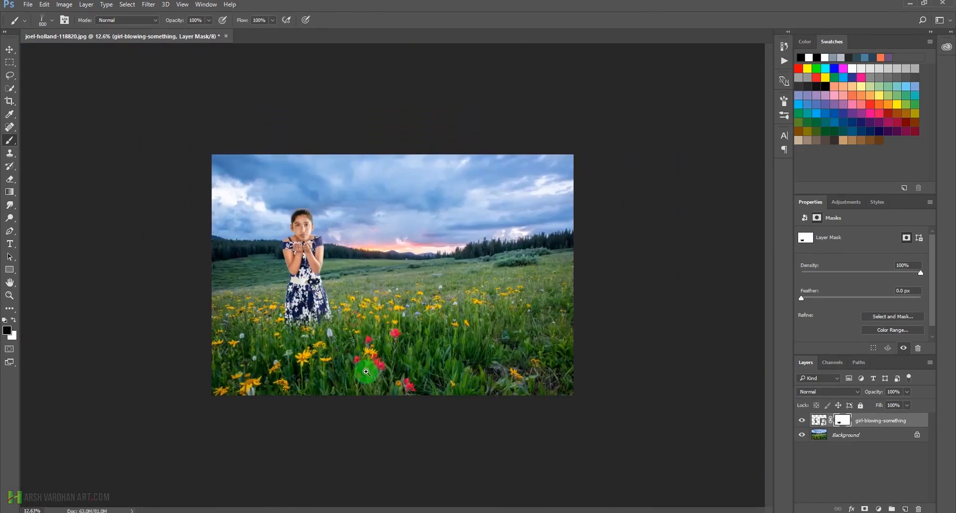
# Mask out more of the lower dress with the grass brush enlarged to 1300 px
pyautogui.moveTo(278, 362)
pyautogui.mouseDown()
pyautogui.moveTo(283, 337)
pyautogui.moveTo(340, 349)
pyautogui.moveTo(395, 295)
pyautogui.moveTo(483, 277)
pyautogui.moveTo(392, 284)
pyautogui.moveTo(413, 259)
pyautogui.moveTo(305, 297)
pyautogui.moveTo(347, 288)
pyautogui.moveTo(339, 276)
pyautogui.moveTo(305, 291)
pyautogui.moveTo(377, 283)
pyautogui.moveTo(301, 299)
pyautogui.moveTo(426, 257)
pyautogui.moveTo(516, 258)
pyautogui.moveTo(501, 265)
pyautogui.moveTo(569, 263)
pyautogui.moveTo(578, 253)
pyautogui.moveTo(212, 352)
pyautogui.moveTo(300, 360)
pyautogui.moveTo(434, 268)
pyautogui.moveTo(426, 255)
pyautogui.moveTo(370, 286)
pyautogui.moveTo(356, 321)
pyautogui.mouseUp()
pyautogui.press(']')
pyautogui.press(']')
pyautogui.press(']')
pyautogui.press('[')
pyautogui.press('[')
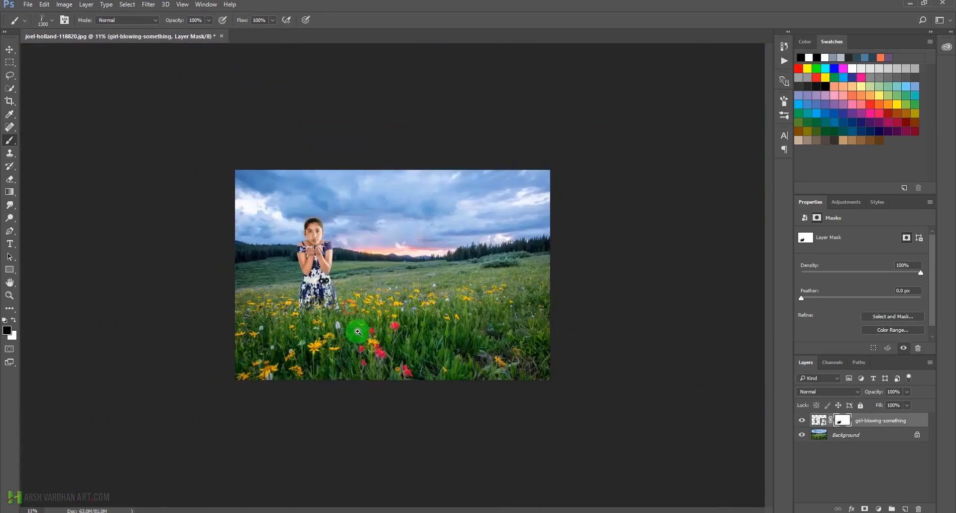
pyautogui.moveTo(277, 309); pyautogui.dragTo(316, 320)
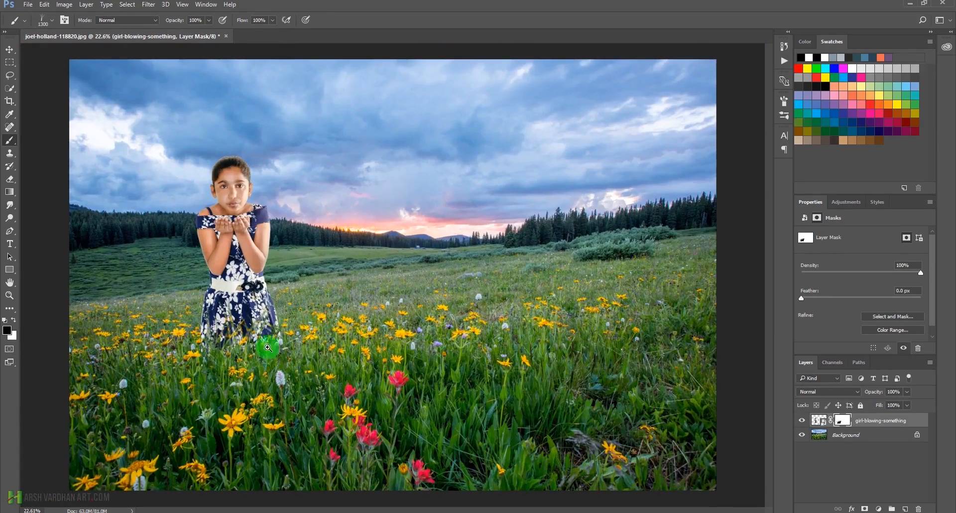
pyautogui.moveTo(214, 332); pyautogui.dragTo(264, 342)
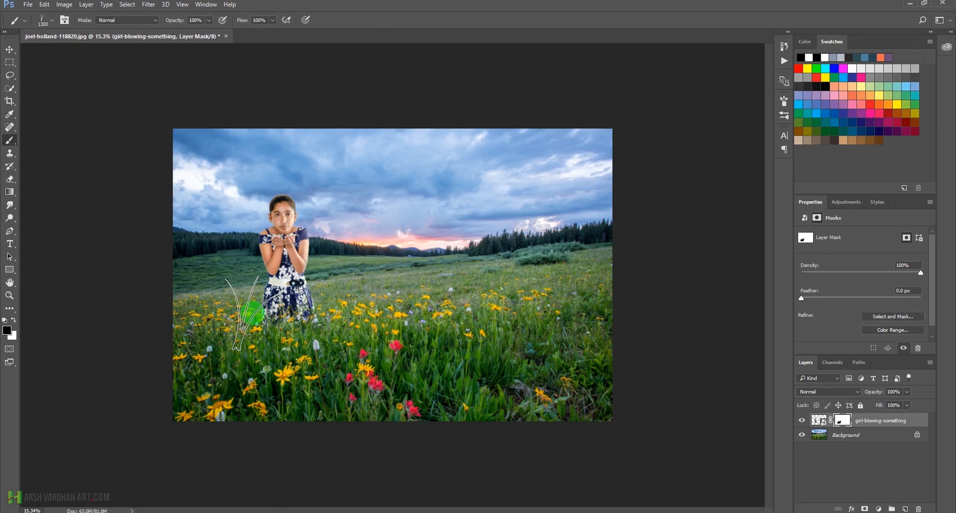
# Create a new layer named shadow between the girl and the Background layer
pyautogui.click(816, 419)
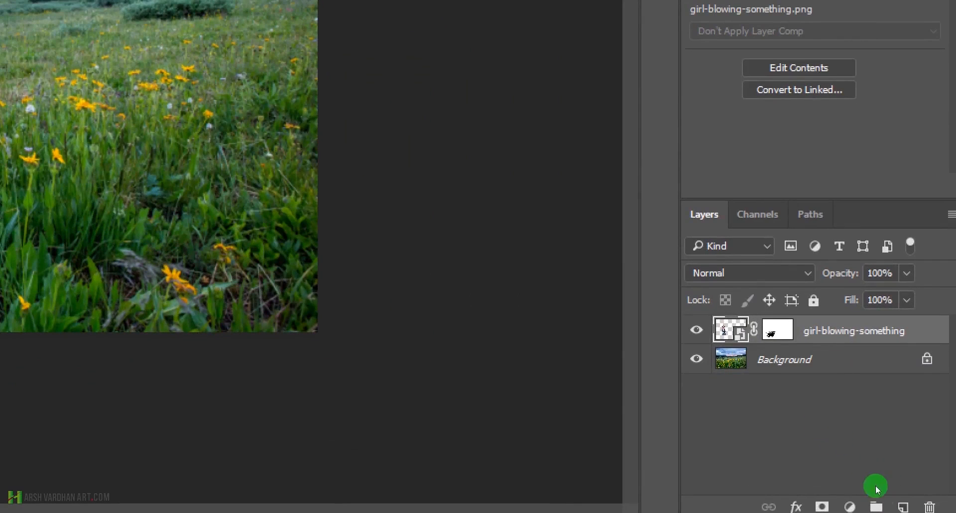
pyautogui.click(903, 507)
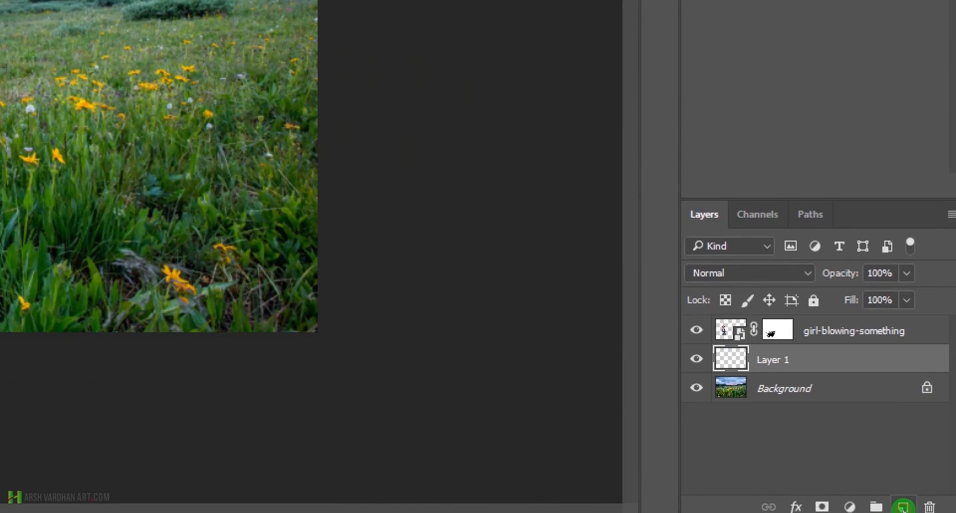
pyautogui.doubleClick(838, 433)
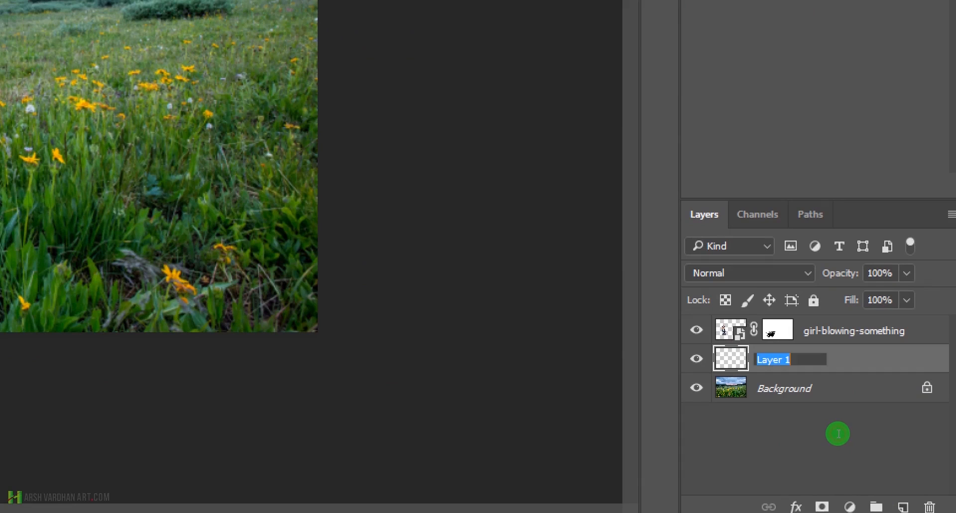
pyautogui.write('shadow')
pyautogui.press('Return')
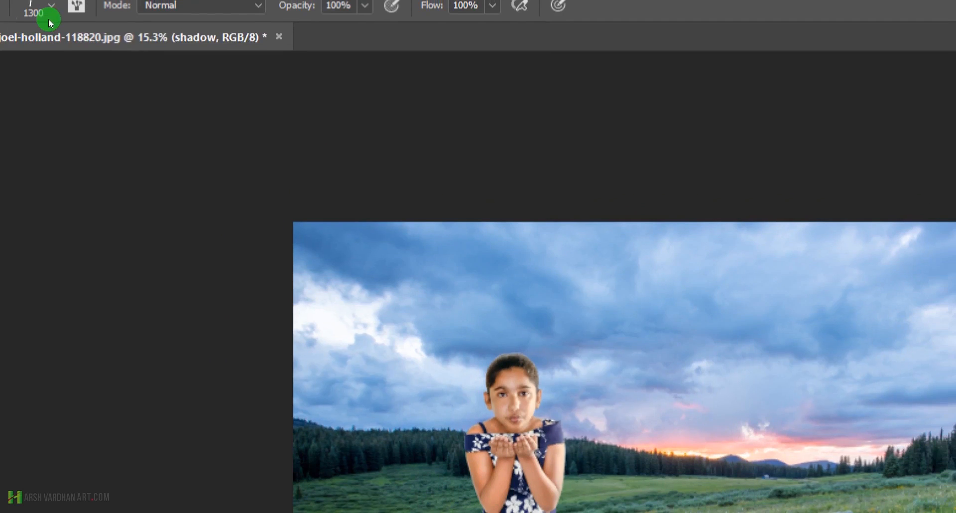
# Set up a soft round brush with 0% hardness, 10% opacity and black as the foreground color
pyautogui.click(49, 19)
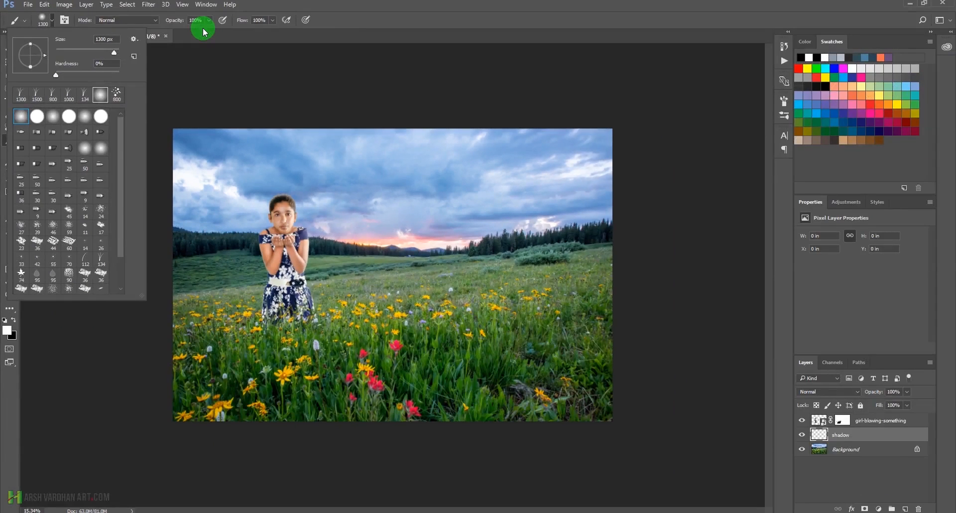
pyautogui.write('10')
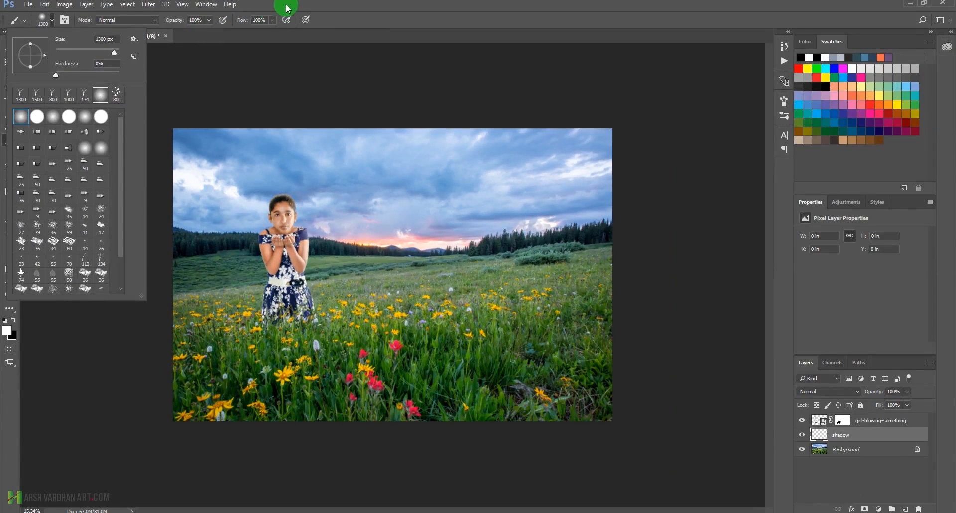
pyautogui.press('Return')
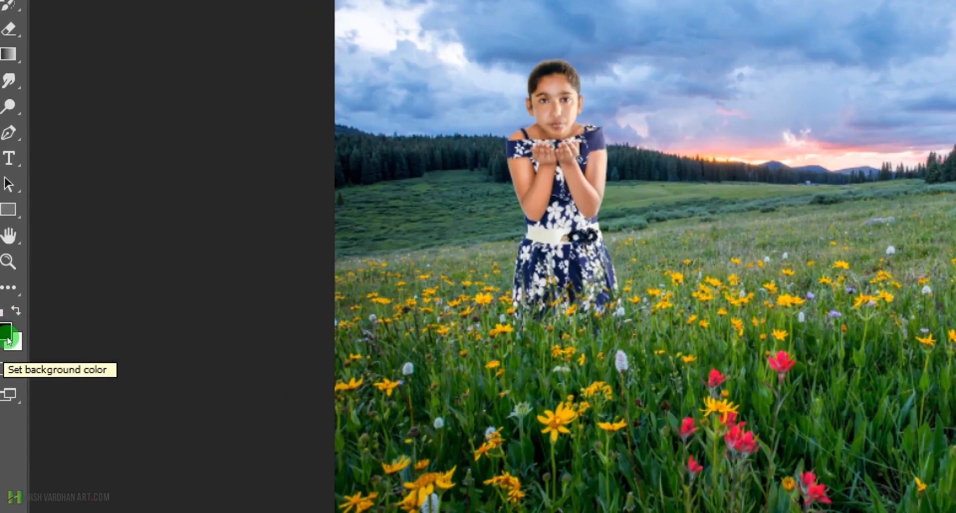
pyautogui.click(3, 319)
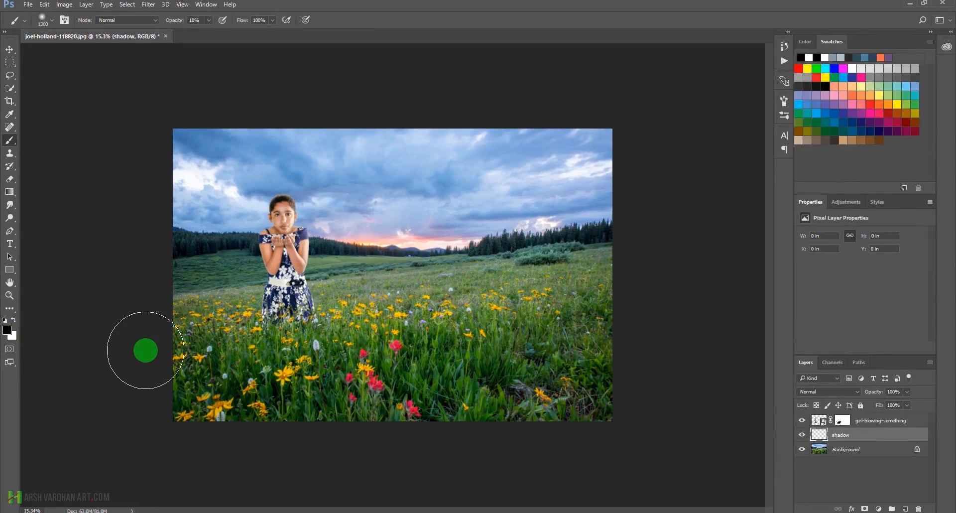
pyautogui.click(7, 330)
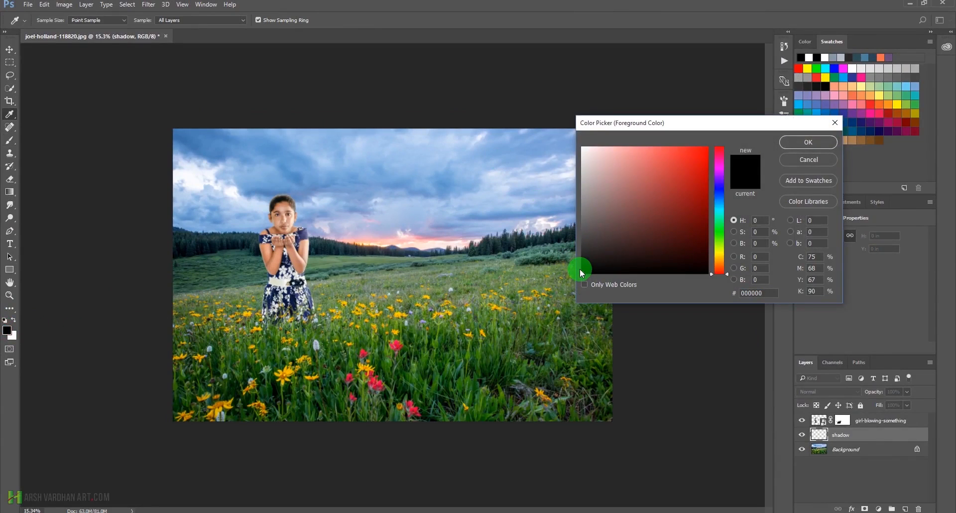
pyautogui.click(808, 159)
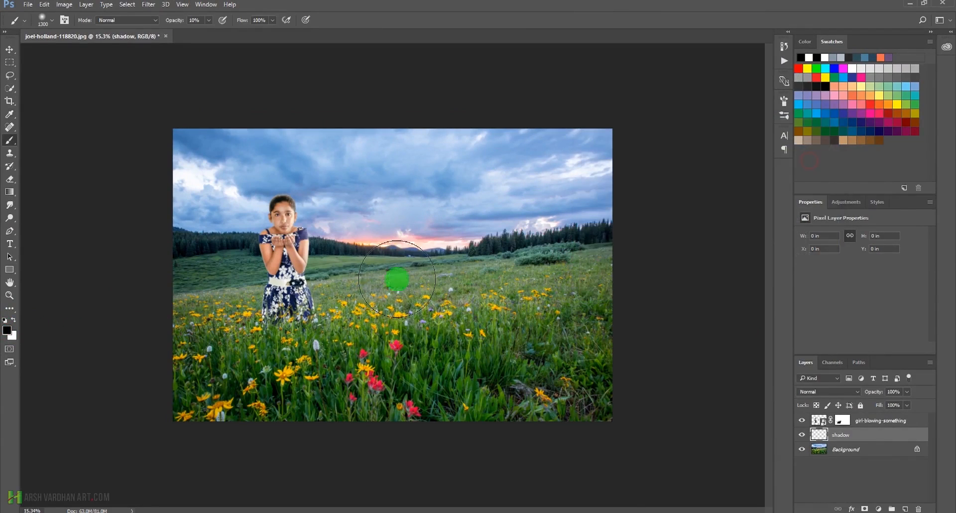
# Paint a soft black shadow on the shadow layer around the base of the dress with the brush reduced to 600 px
pyautogui.scroll(4, 247, 333)
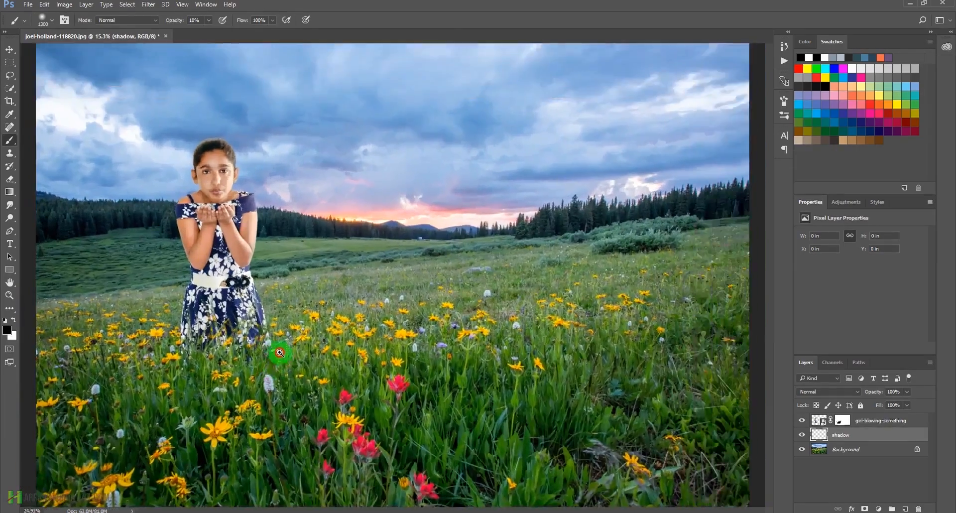
pyautogui.scroll(3, 278, 333)
pyautogui.scroll(2, 282, 333)
pyautogui.press('[')
pyautogui.press('[')
pyautogui.press('[')
pyautogui.press('[')
pyautogui.press('[')
pyautogui.press('[')
pyautogui.press('[')
pyautogui.moveTo(338, 312)
pyautogui.mouseDown()
pyautogui.moveTo(369, 314)
pyautogui.moveTo(216, 335)
pyautogui.moveTo(40, 402)
pyautogui.mouseUp()
pyautogui.moveTo(221, 371); pyautogui.dragTo(397, 303)
pyautogui.moveTo(154, 347)
pyautogui.mouseDown()
pyautogui.moveTo(178, 332)
pyautogui.moveTo(566, 252)
pyautogui.moveTo(247, 330)
pyautogui.moveTo(199, 322)
pyautogui.moveTo(396, 250)
pyautogui.moveTo(173, 346)
pyautogui.mouseUp()
pyautogui.moveTo(423, 289); pyautogui.dragTo(344, 343)
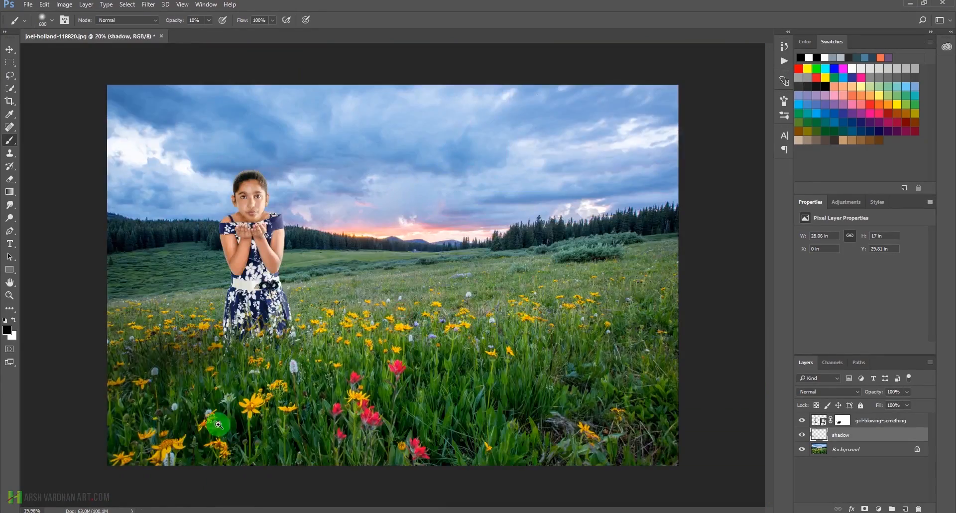
pyautogui.moveTo(194, 358); pyautogui.dragTo(220, 356)
pyautogui.moveTo(137, 387); pyautogui.dragTo(320, 342)
pyautogui.moveTo(366, 318); pyautogui.dragTo(225, 327)
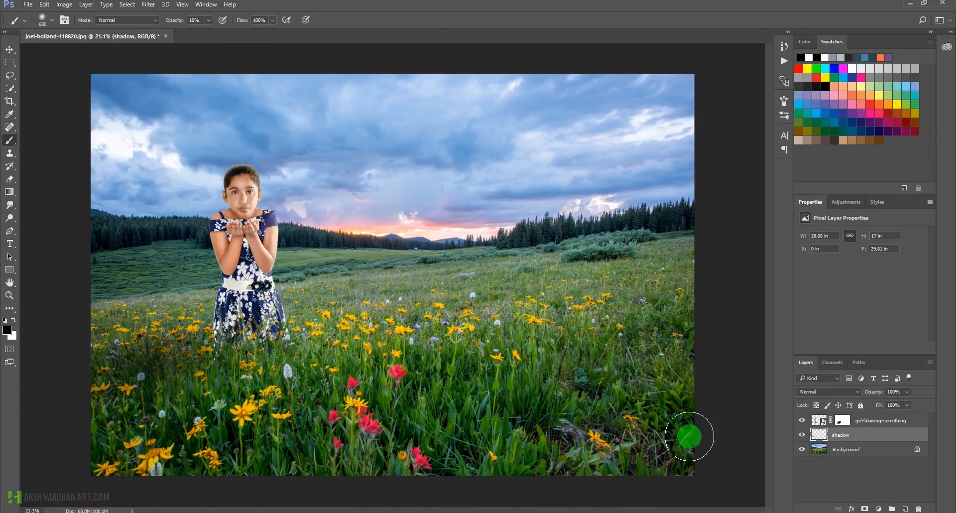
# Transform the shadow layer into a wider, flatter shape about 34 in wide and 8 in high beneath the dress
pyautogui.hotkey('ctrl', 't')
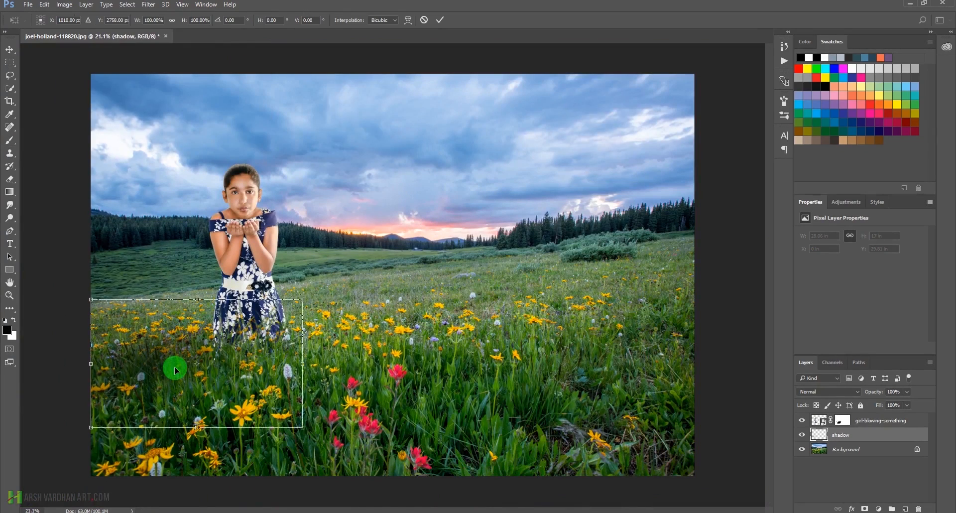
pyautogui.moveTo(197, 424); pyautogui.dragTo(197, 395)
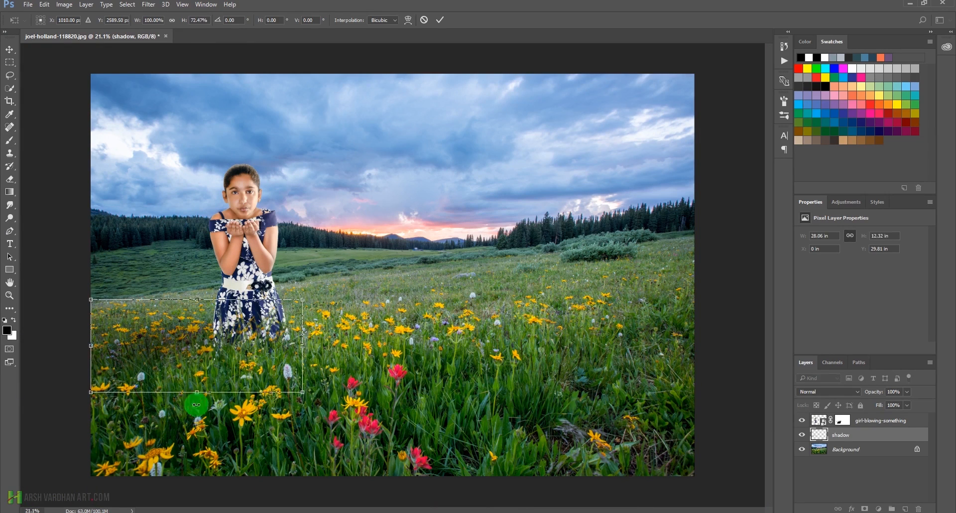
pyautogui.moveTo(222, 354); pyautogui.dragTo(227, 369)
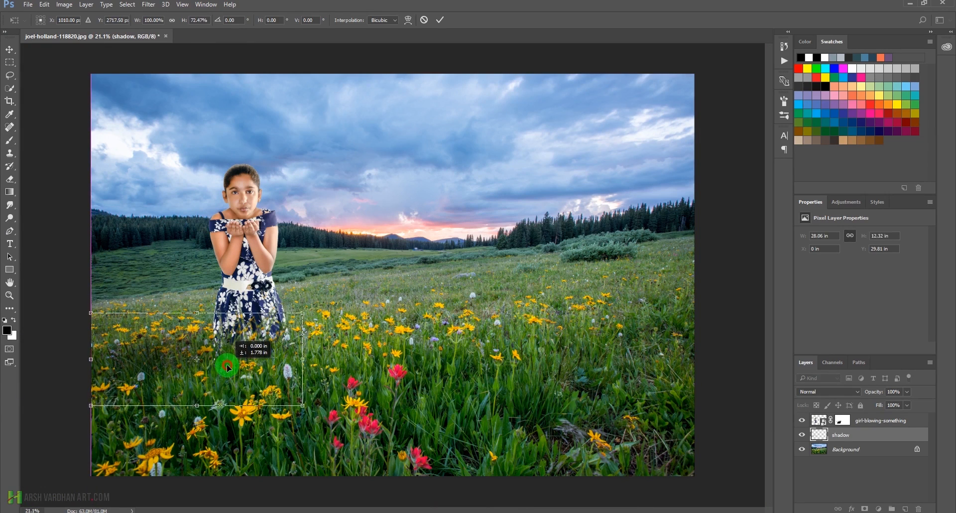
pyautogui.moveTo(91, 358); pyautogui.dragTo(37, 366)
pyautogui.moveTo(303, 359)
pyautogui.mouseDown()
pyautogui.moveTo(371, 344)
pyautogui.moveTo(301, 351)
pyautogui.mouseUp()
pyautogui.moveTo(168, 312); pyautogui.dragTo(168, 329)
pyautogui.moveTo(167, 406)
pyautogui.mouseDown()
pyautogui.moveTo(167, 388)
pyautogui.moveTo(198, 369)
pyautogui.moveTo(213, 380)
pyautogui.mouseUp()
pyautogui.press('Return')
pyautogui.press('b')
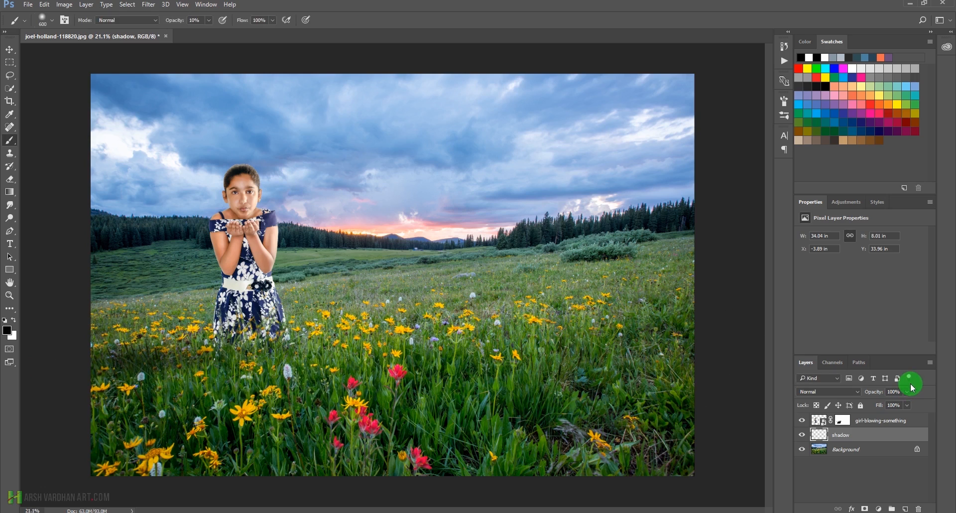
# Lower the shadow layer's opacity to 76%
pyautogui.click(907, 393)
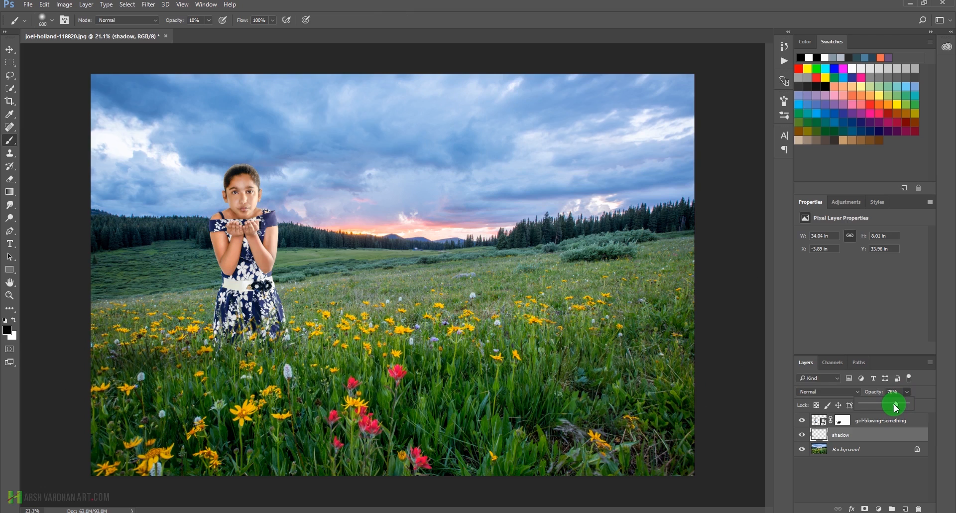
pyautogui.click(850, 438)
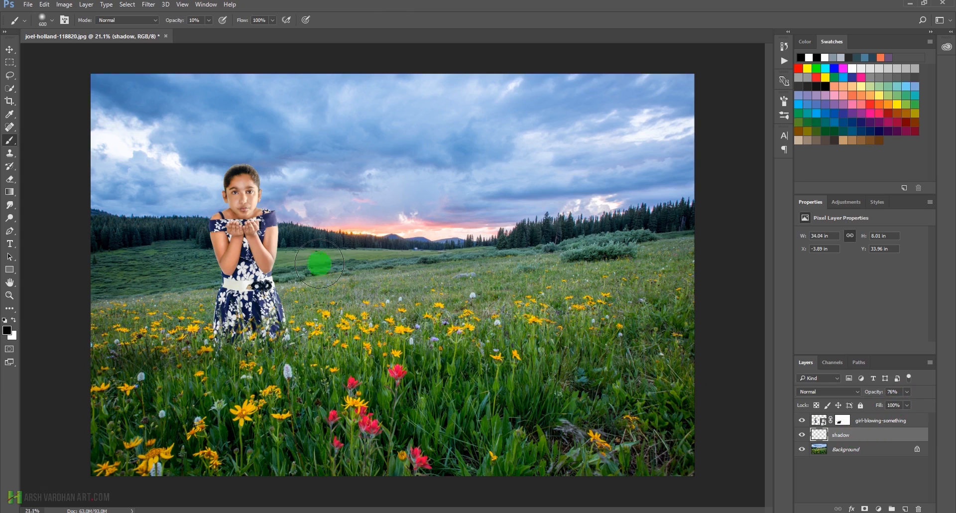
pyautogui.moveTo(325, 241); pyautogui.dragTo(312, 243)
pyautogui.moveTo(301, 277); pyautogui.dragTo(309, 294)
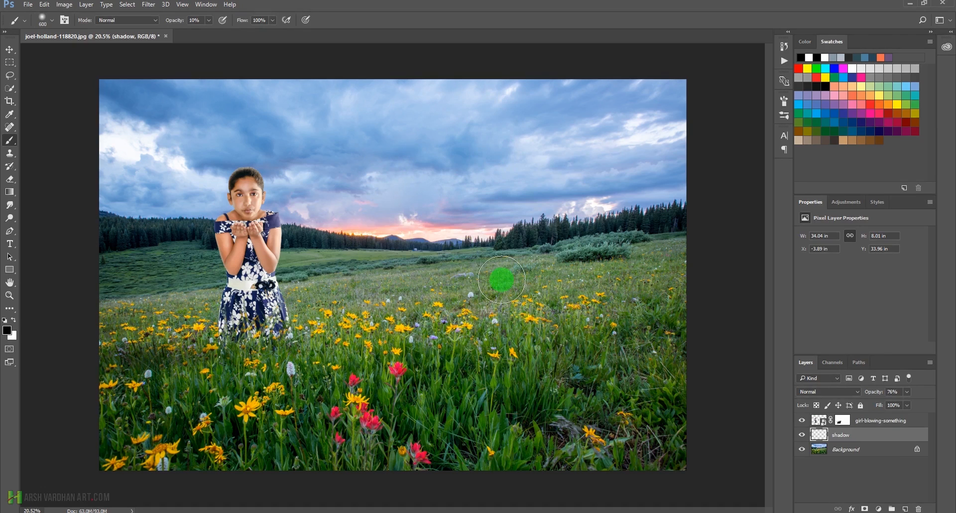
# Duplicate the Background layer and start a Tilt-Shift blur on the copy, centred at the base of the girl's dress
pyautogui.click(827, 449)
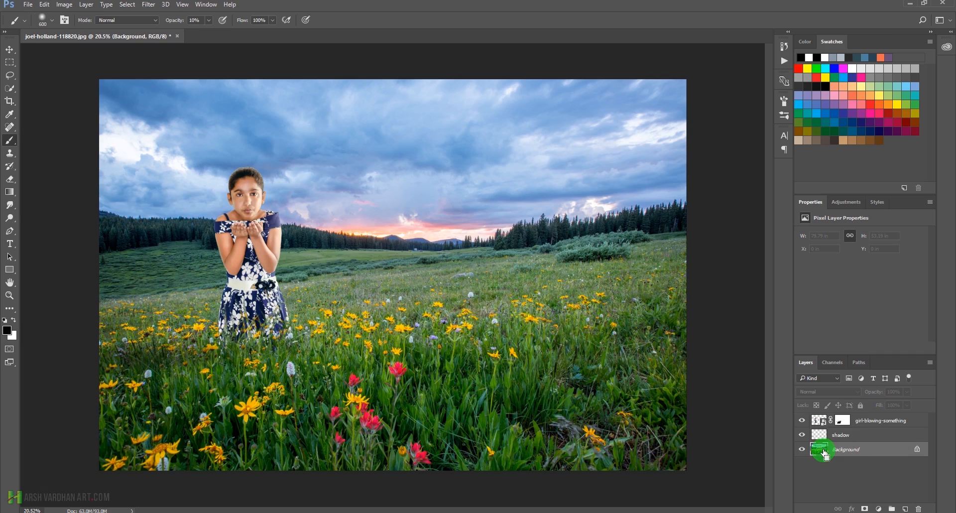
pyautogui.hotkey('ctrl', 'j')
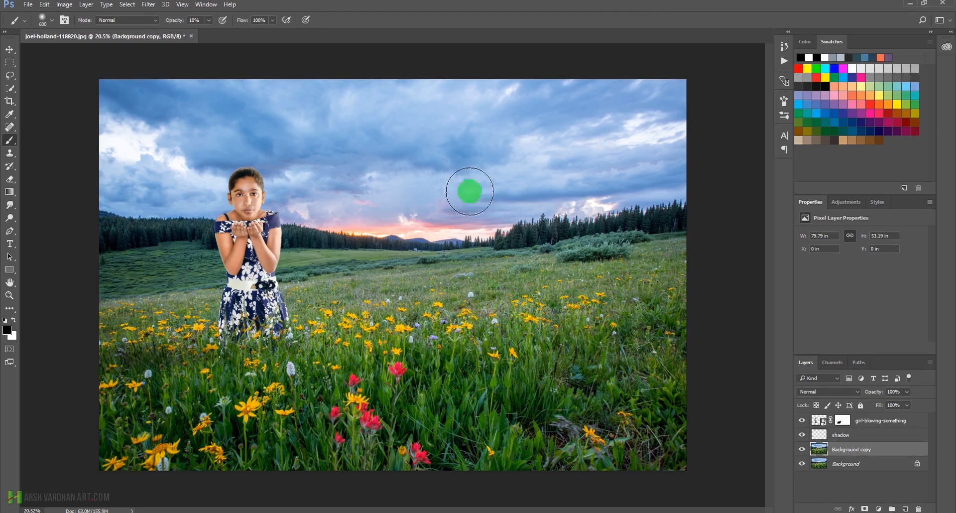
pyautogui.click(146, 5)
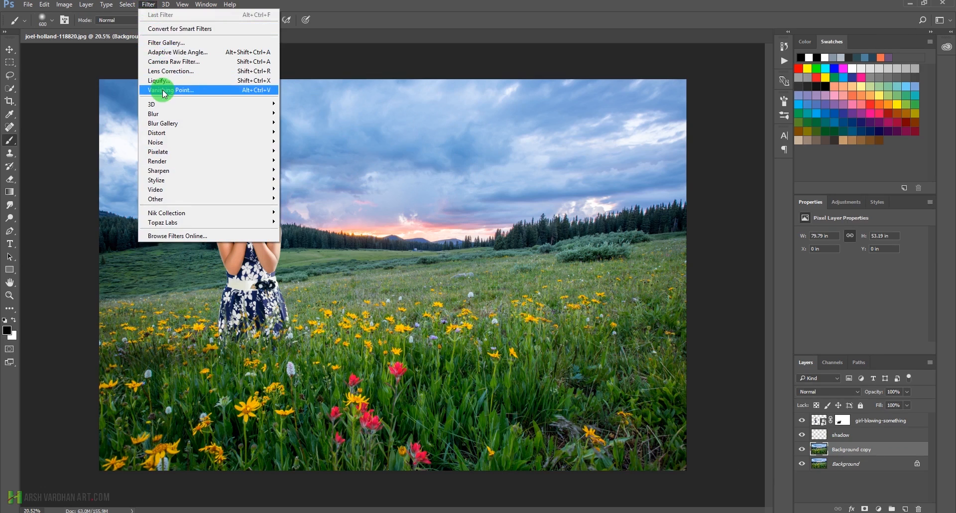
pyautogui.moveTo(165, 123)
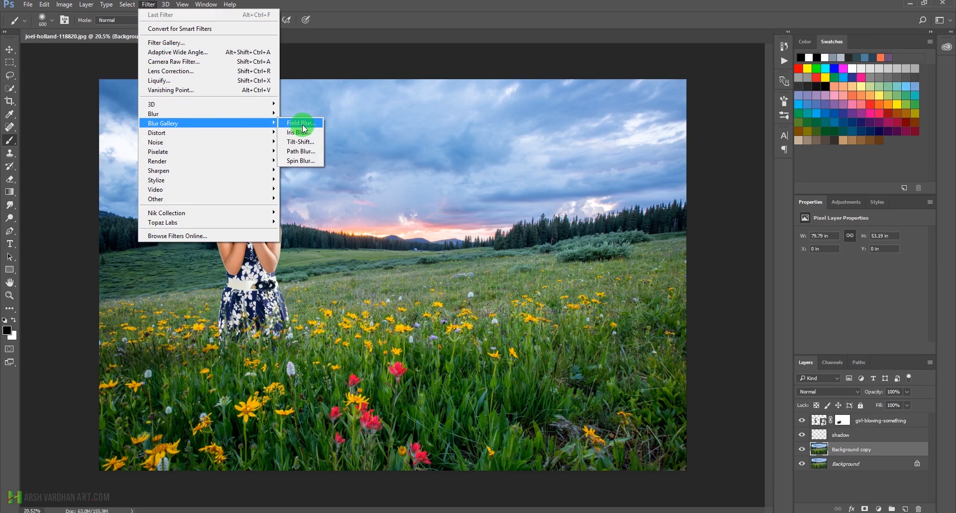
pyautogui.click(305, 145)
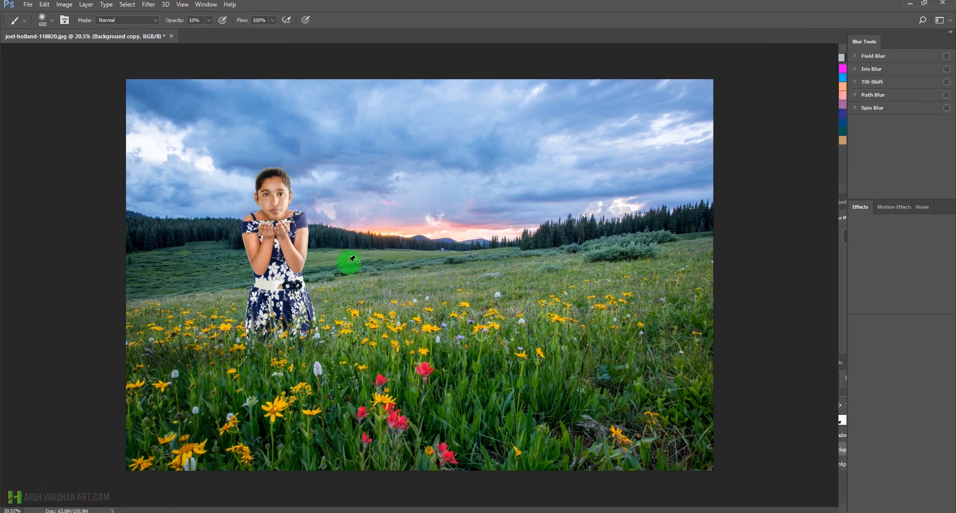
pyautogui.moveTo(419, 277); pyautogui.dragTo(299, 350)
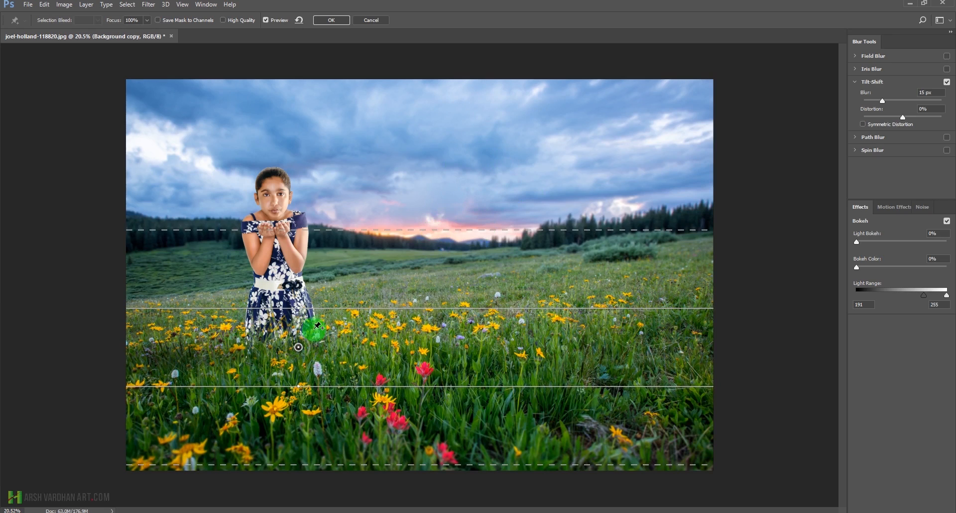
# Narrow the tilt-shift focus band and both blur transition zones around the dress hem, and shift the blur centre slightly up
pyautogui.moveTo(384, 306); pyautogui.dragTo(380, 320)
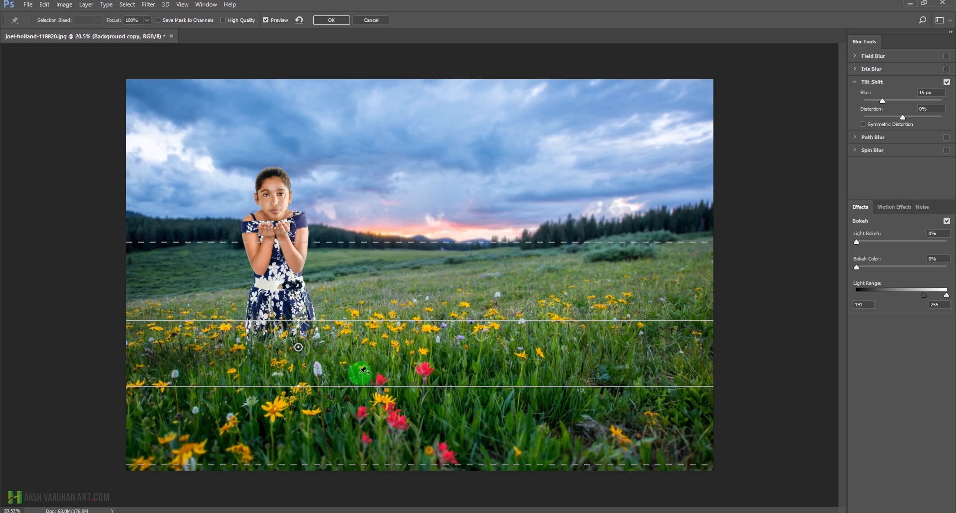
pyautogui.moveTo(356, 381); pyautogui.dragTo(356, 370)
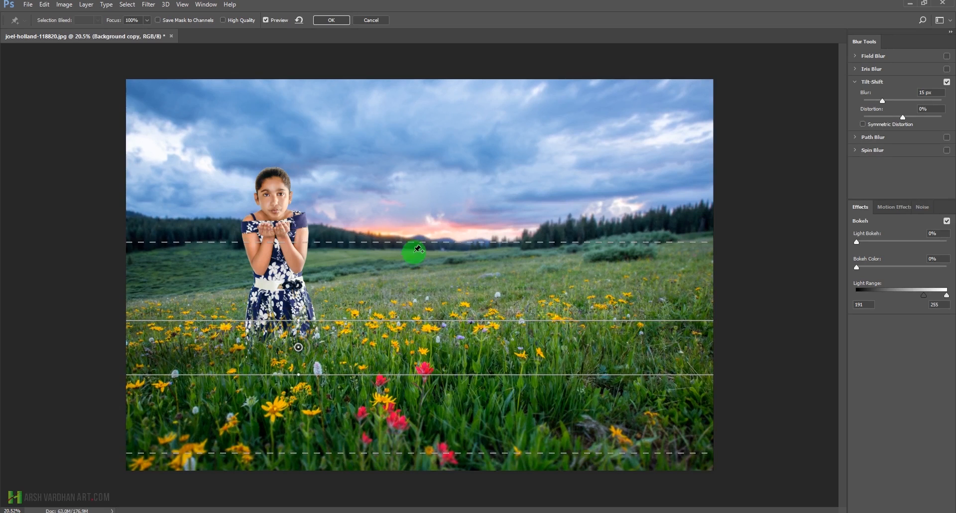
pyautogui.moveTo(418, 243); pyautogui.dragTo(418, 285)
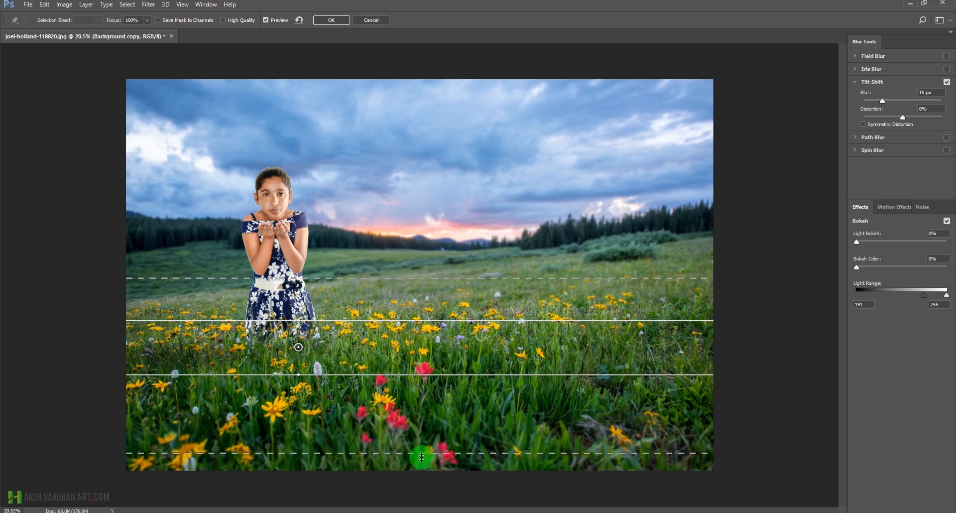
pyautogui.moveTo(417, 451); pyautogui.dragTo(415, 408)
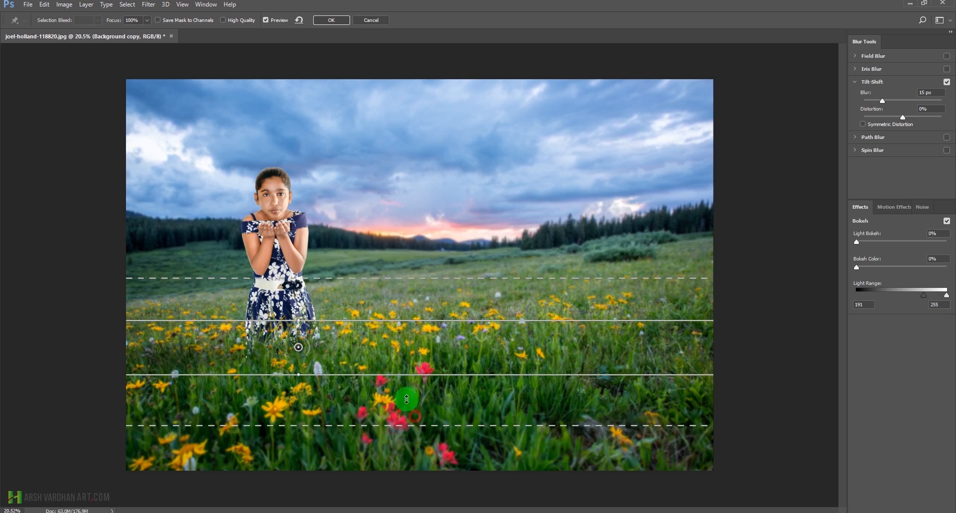
pyautogui.moveTo(300, 346); pyautogui.dragTo(301, 343)
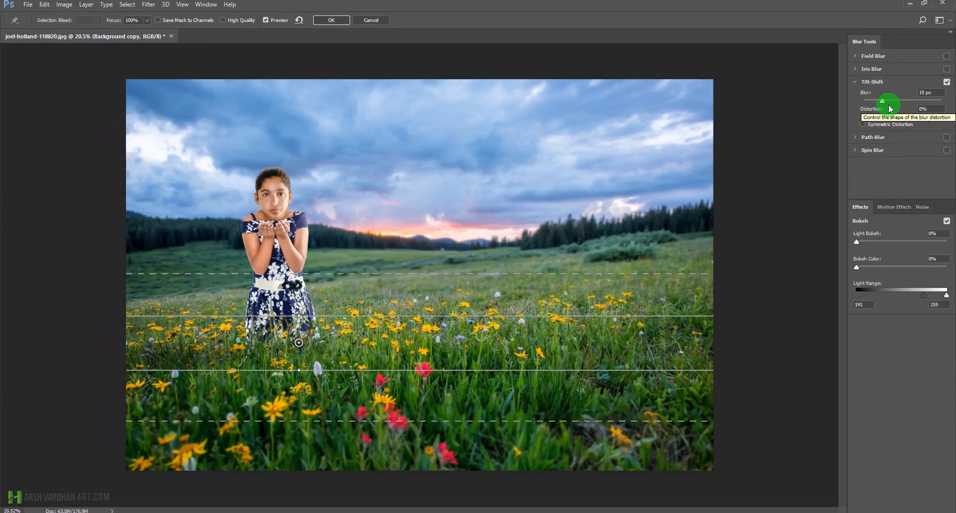
# Set the tilt-shift blur to 26 px and rotate the focus band slightly so it follows the slope of the meadow
pyautogui.moveTo(885, 103); pyautogui.dragTo(887, 103)
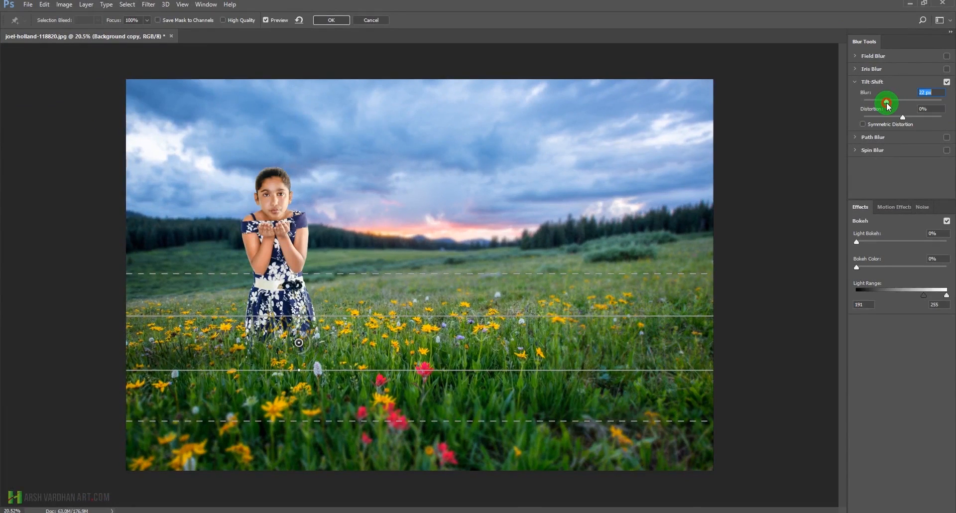
pyautogui.moveTo(894, 102)
pyautogui.mouseDown()
pyautogui.moveTo(907, 103)
pyautogui.moveTo(889, 100)
pyautogui.mouseUp()
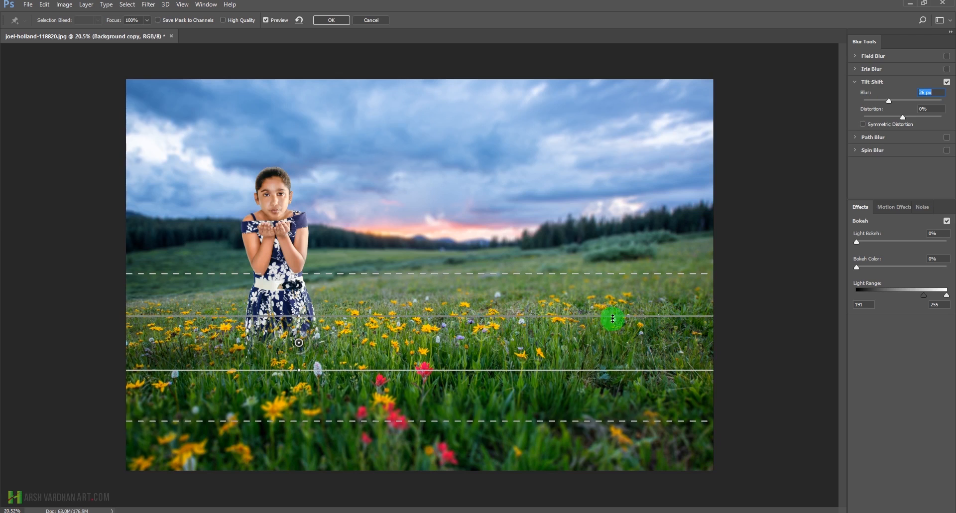
pyautogui.moveTo(625, 313); pyautogui.dragTo(625, 316)
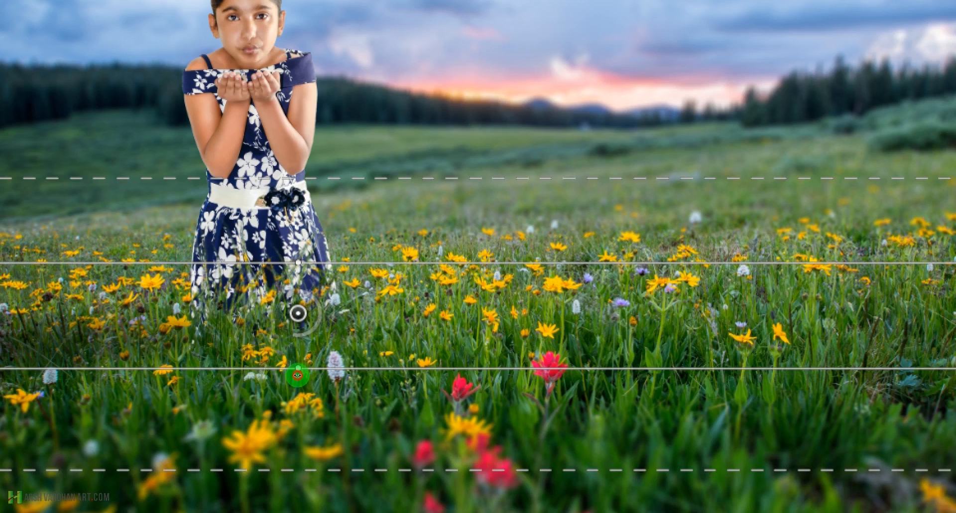
pyautogui.moveTo(297, 375); pyautogui.dragTo(301, 378)
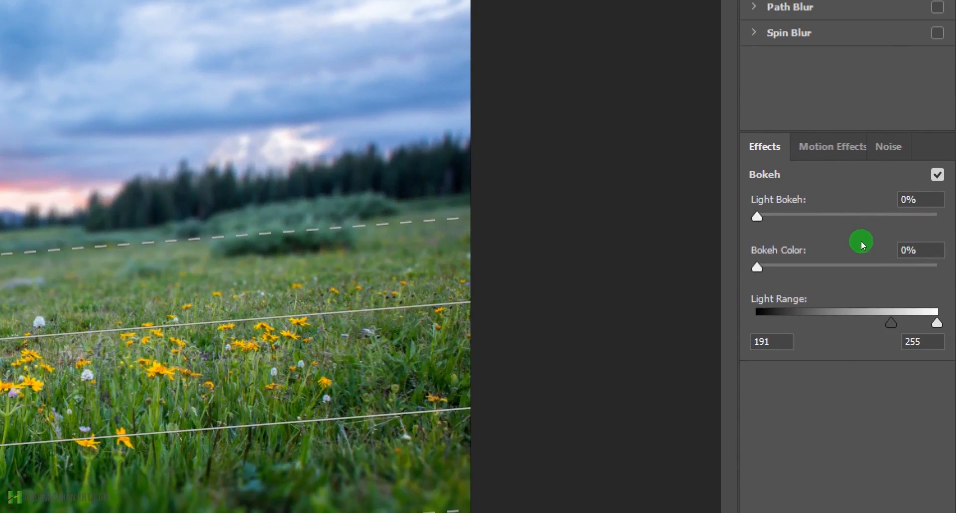
# Set Light Bokeh and Bokeh Color to 14% and the light range to 146–255, and apply the blur
pyautogui.moveTo(756, 216); pyautogui.dragTo(792, 216)
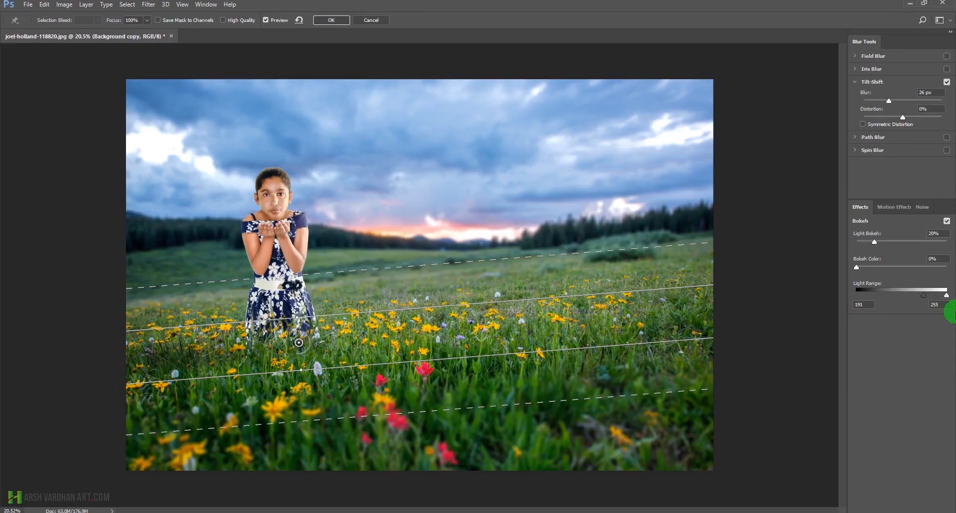
pyautogui.moveTo(874, 242); pyautogui.dragTo(869, 274)
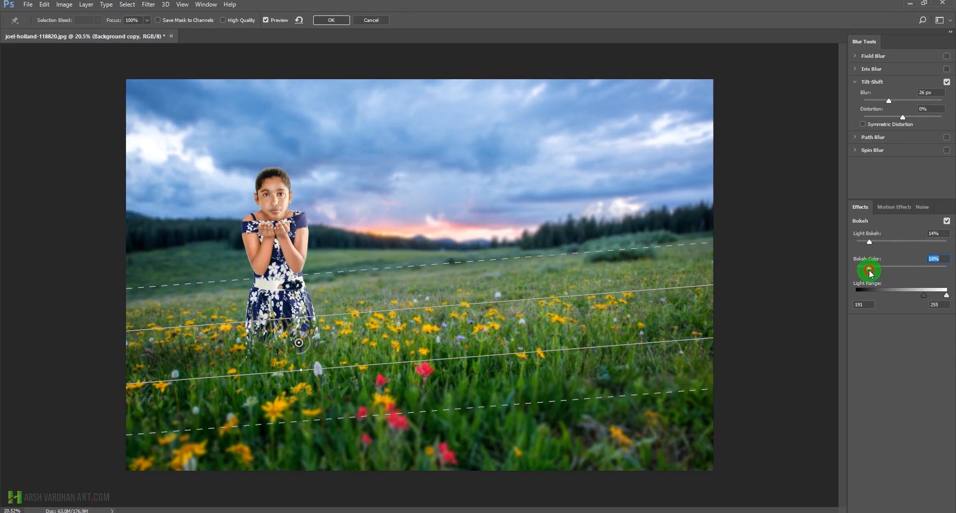
pyautogui.moveTo(922, 295); pyautogui.dragTo(894, 290)
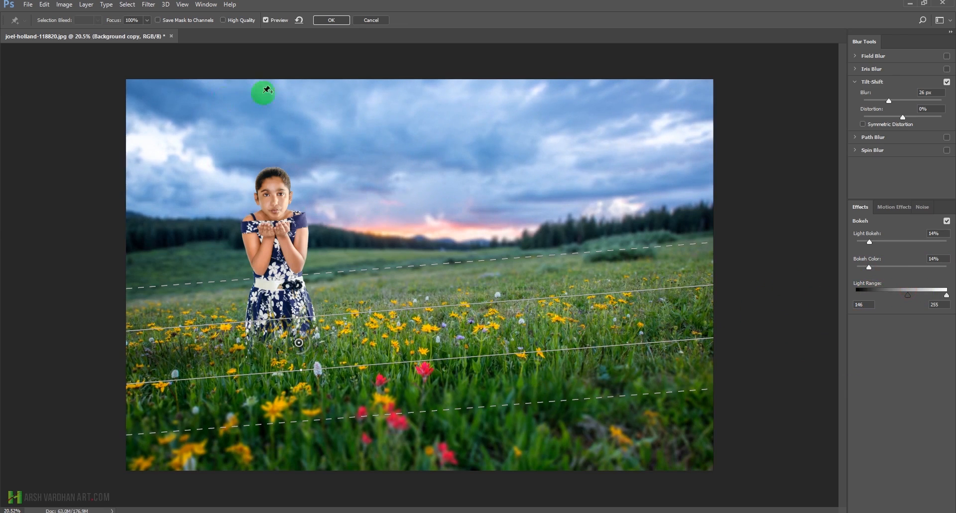
pyautogui.click(327, 20)
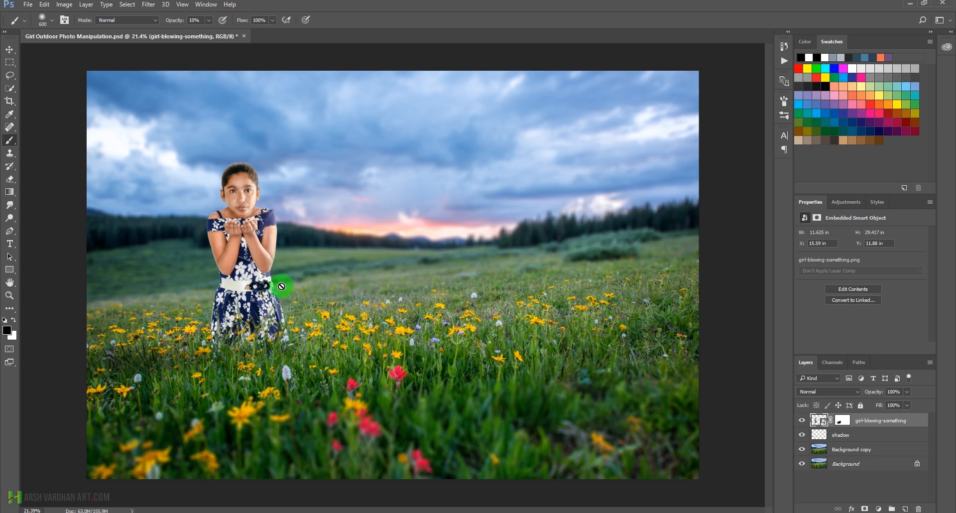
# Scale the girl layer down proportionally to about 74% with a free transform
pyautogui.hotkey('ctrl', 't')
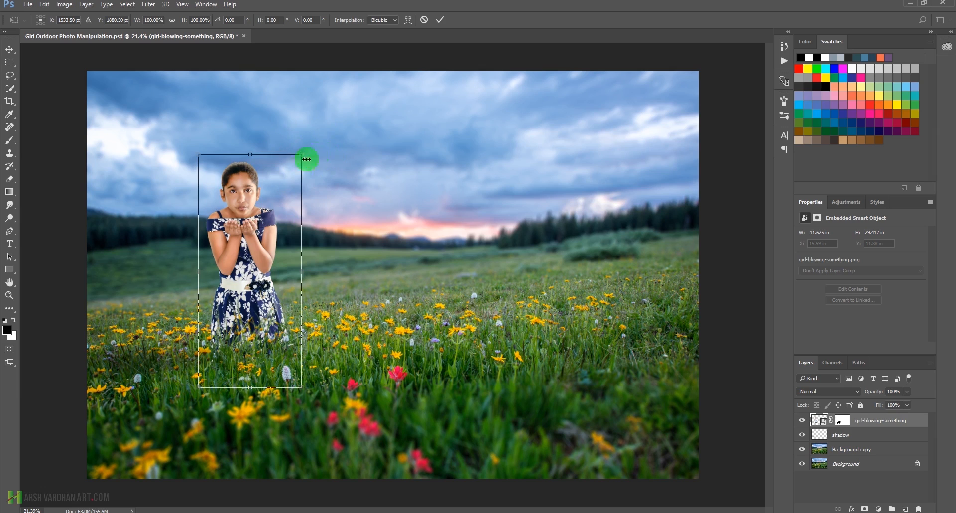
pyautogui.moveTo(301, 154); pyautogui.dragTo(288, 172)
pyautogui.moveTo(263, 237); pyautogui.dragTo(264, 240)
pyautogui.moveTo(289, 181); pyautogui.dragTo(288, 183)
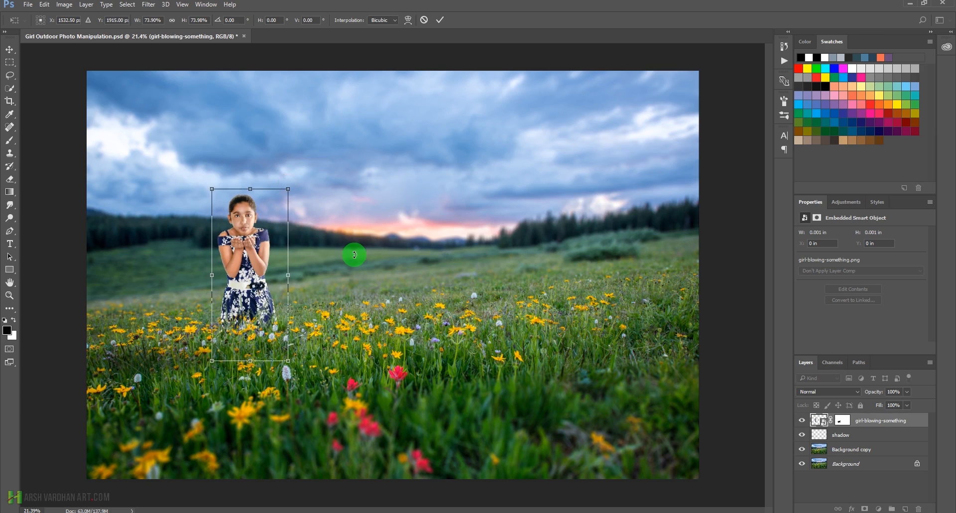
pyautogui.press('Return')
pyautogui.press('b')
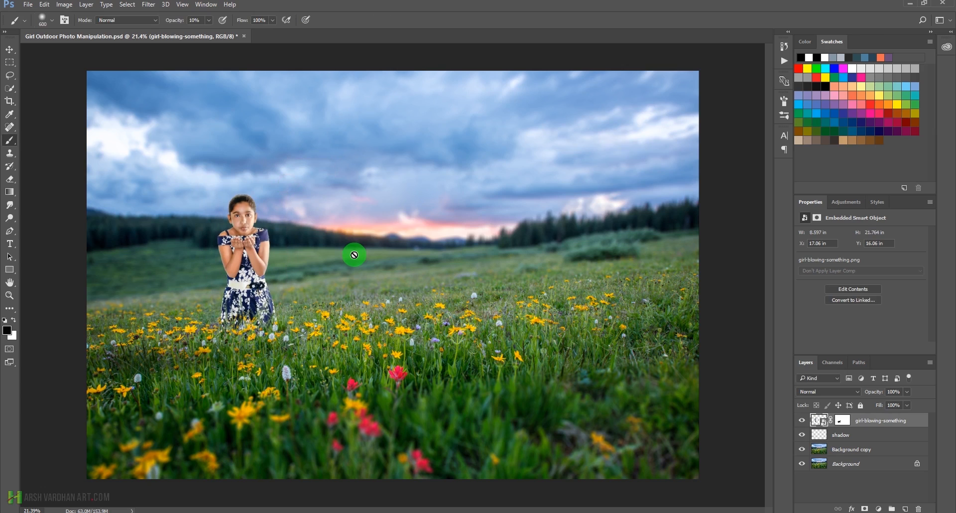
# Move the girl down to Y 17.98 in so she stands in the sharp grass, and check the masked dress hem up close
pyautogui.moveTo(239, 310)
pyautogui.mouseDown()
pyautogui.moveTo(279, 337)
pyautogui.moveTo(267, 337)
pyautogui.moveTo(320, 345)
pyautogui.moveTo(295, 306)
pyautogui.moveTo(277, 324)
pyautogui.moveTo(249, 326)
pyautogui.mouseUp()
pyautogui.press('v')
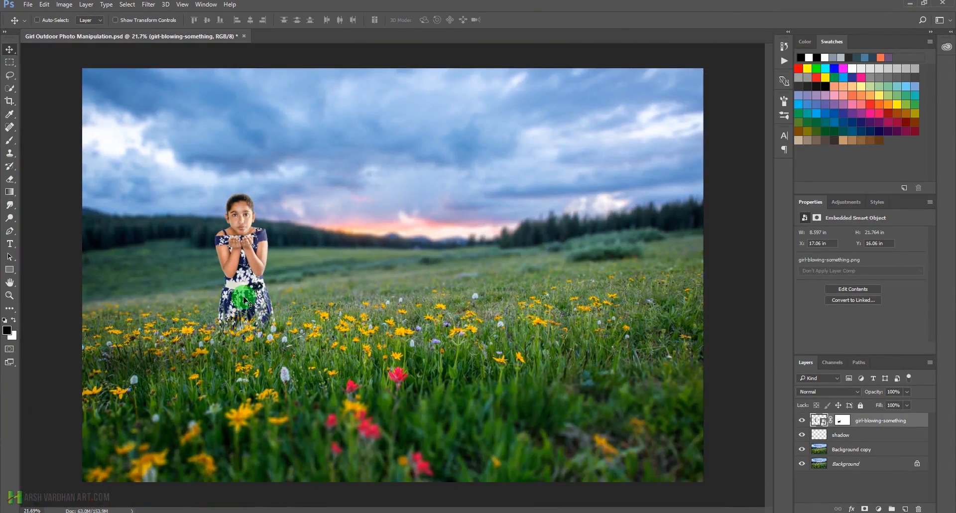
pyautogui.moveTo(250, 294); pyautogui.dragTo(248, 306)
pyautogui.moveTo(217, 368); pyautogui.dragTo(282, 371)
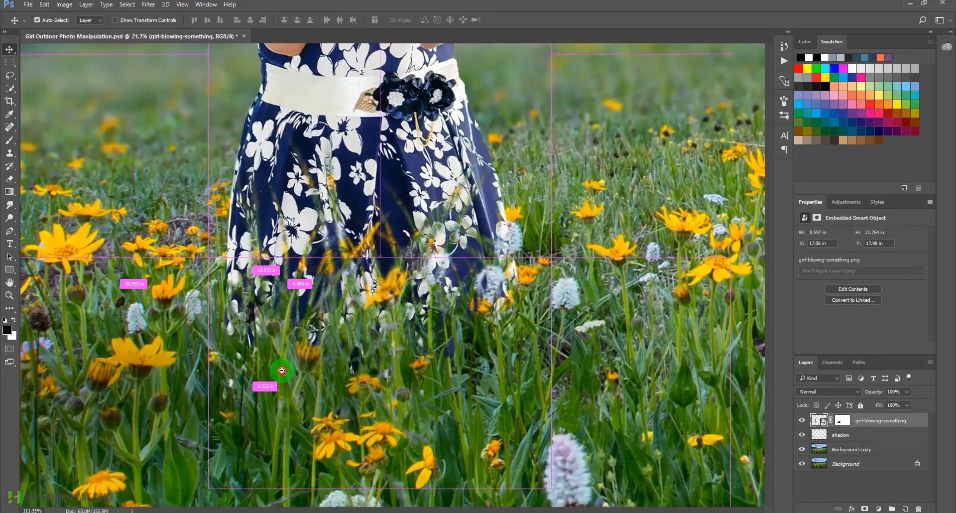
pyautogui.keyDown('alt'); pyautogui.click(463, 310); pyautogui.keyUp('alt')
pyautogui.moveTo(463, 309); pyautogui.dragTo(398, 343)
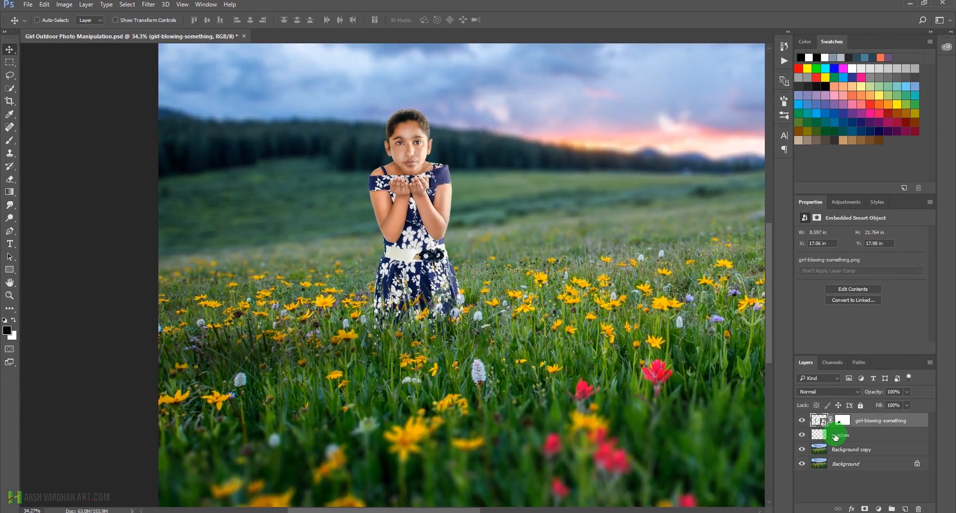
# Compare the picture with the shadow layer hidden and shown, and reduce that layer's opacity to 43%
pyautogui.click(807, 438)
pyautogui.click(806, 440)
pyautogui.click(806, 440)
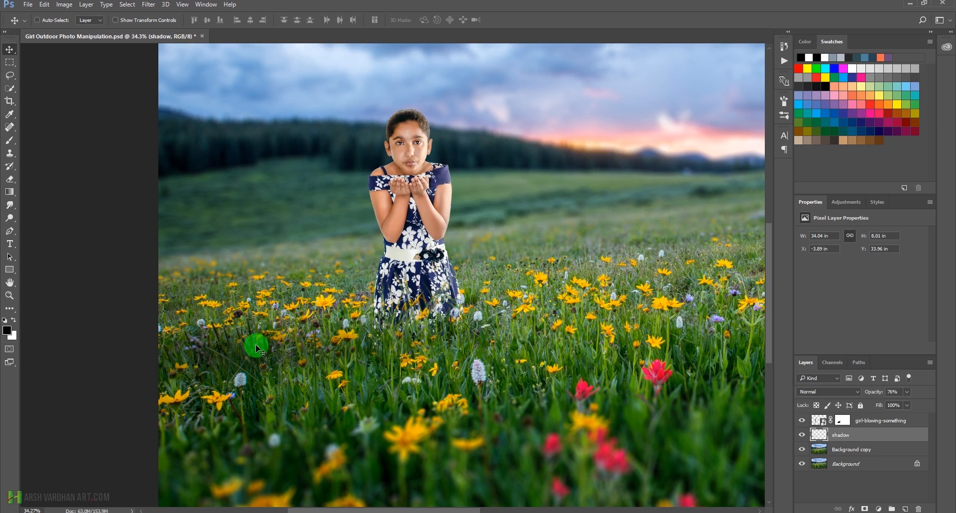
pyautogui.click(907, 391)
pyautogui.moveTo(895, 405); pyautogui.dragTo(892, 404)
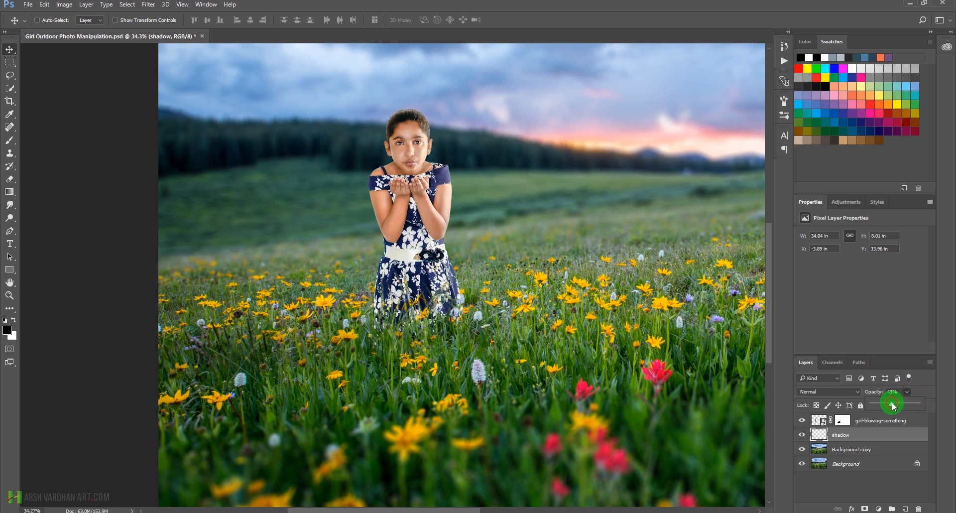
pyautogui.click(840, 437)
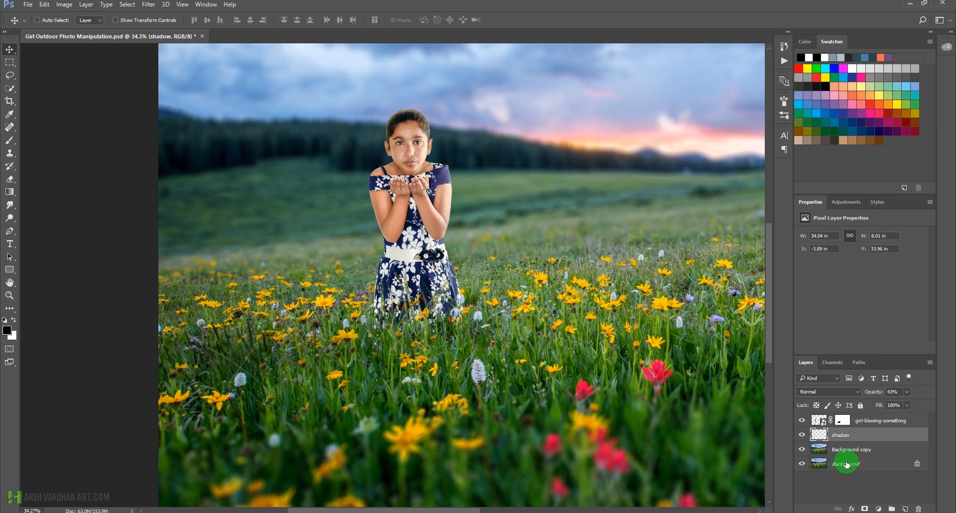
# Add a Channel Mixer adjustment above the girl-blowing-something layer and clip it to that layer
pyautogui.click(818, 420)
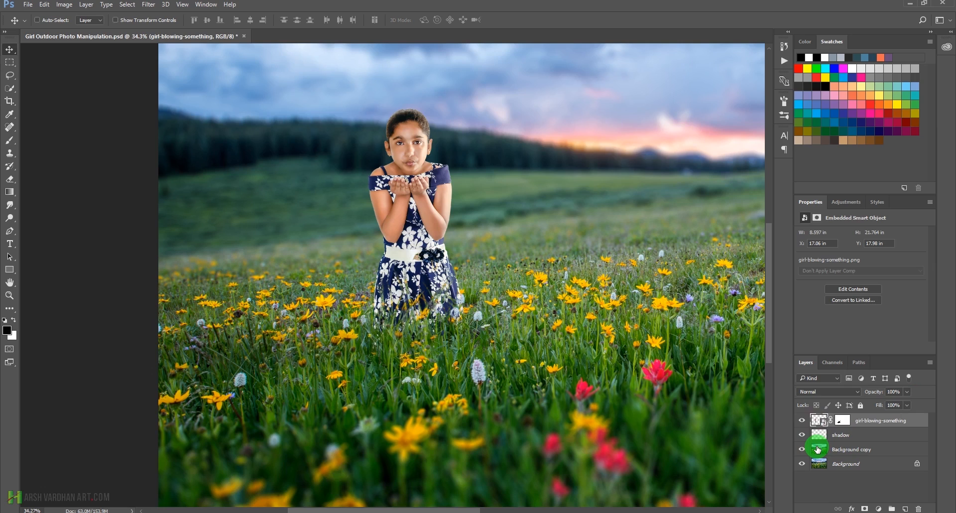
pyautogui.moveTo(499, 189); pyautogui.dragTo(352, 271)
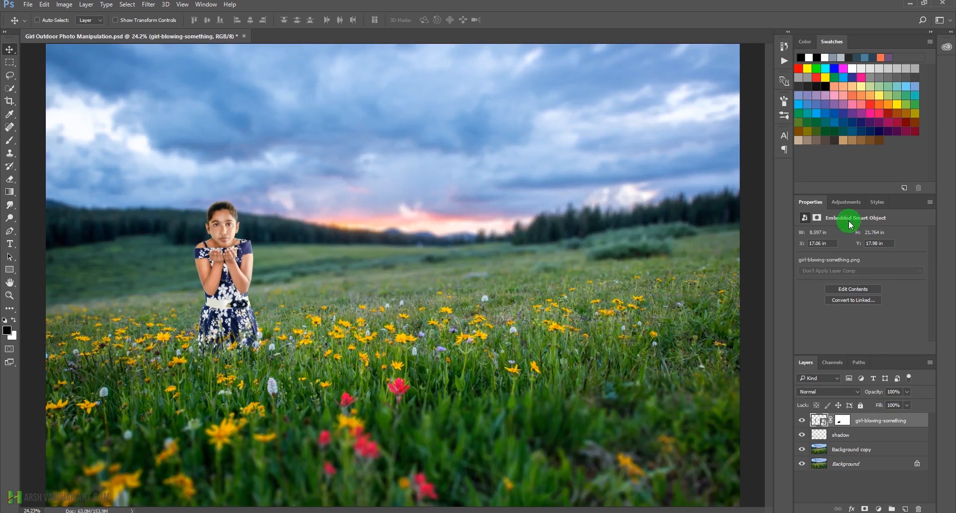
pyautogui.click(846, 203)
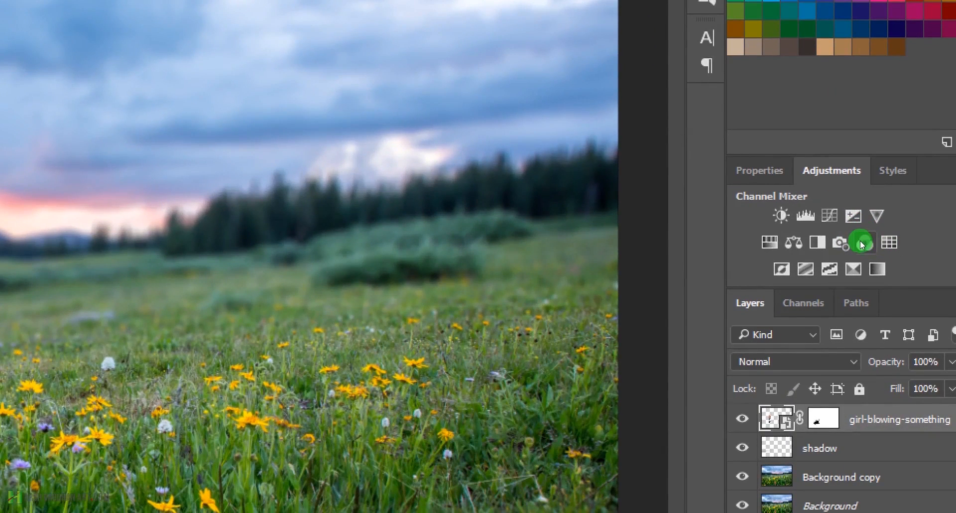
pyautogui.click(860, 240)
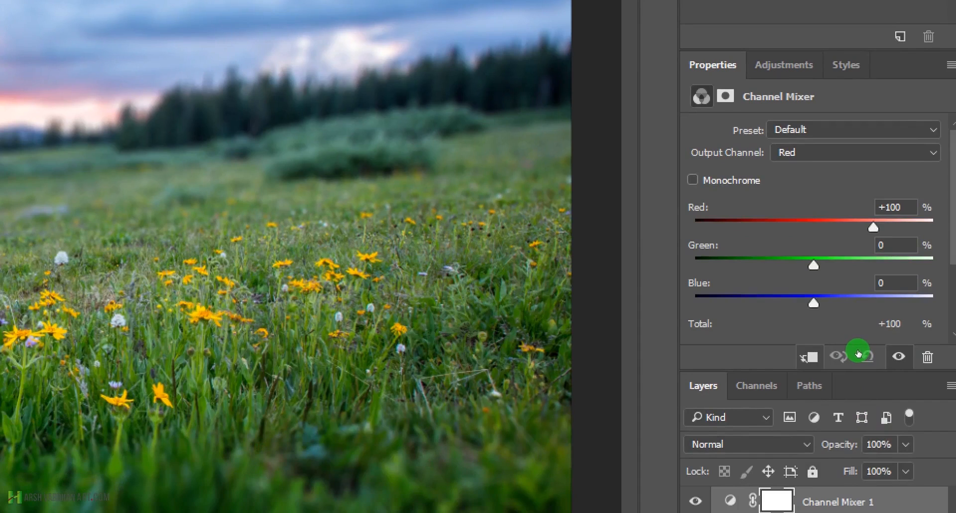
pyautogui.hotkey('ctrl', 'alt', 'g')
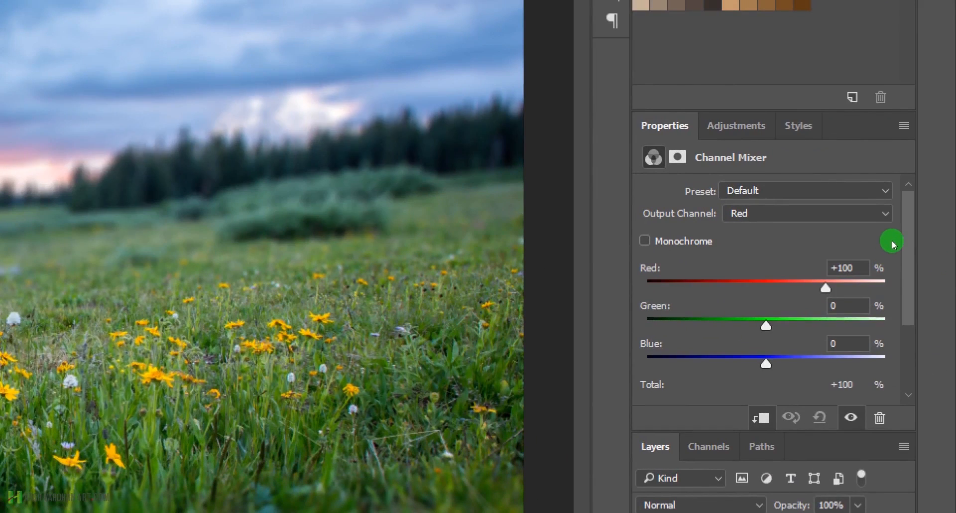
# For the Red output channel of the mixer, set Red to +93%, Green to -5% and Blue to -2%
pyautogui.click(885, 213)
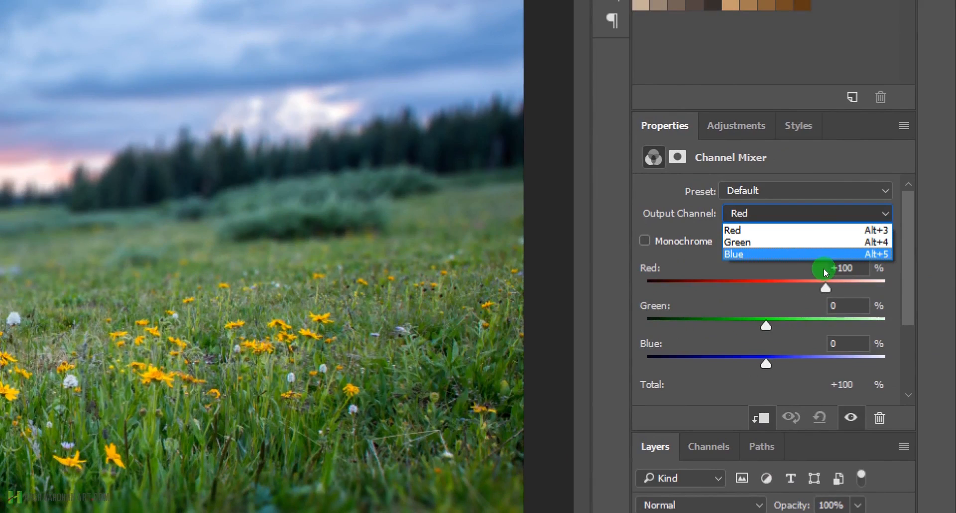
pyautogui.click(830, 251)
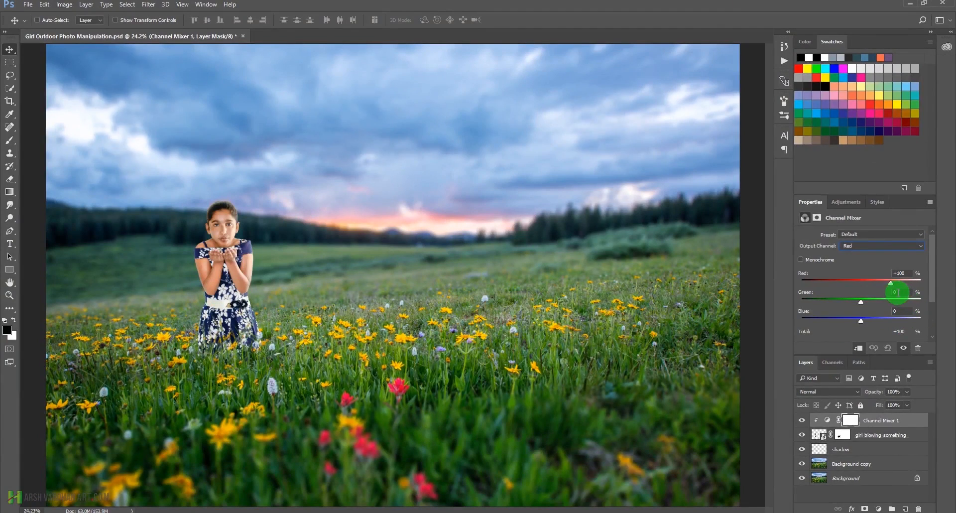
pyautogui.moveTo(891, 288); pyautogui.dragTo(890, 287)
pyautogui.moveTo(860, 301); pyautogui.dragTo(860, 301)
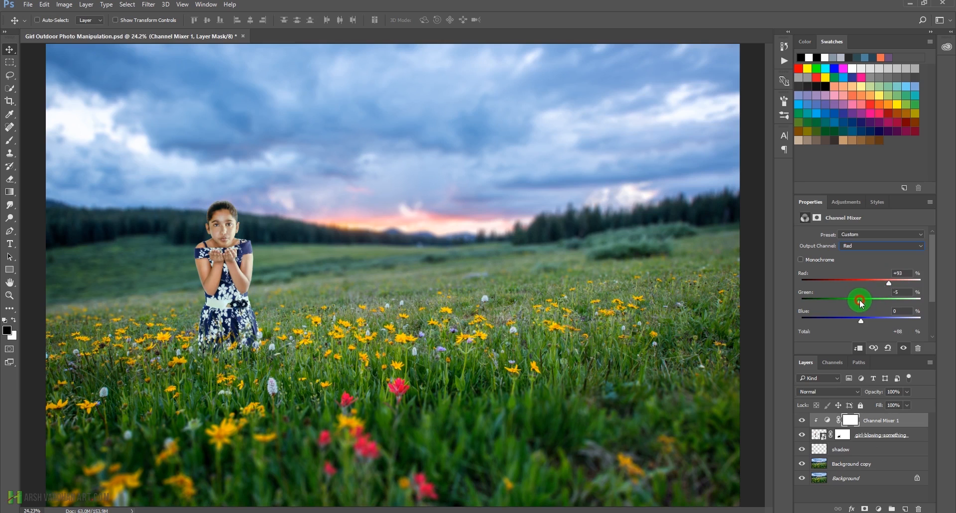
pyautogui.click(861, 322)
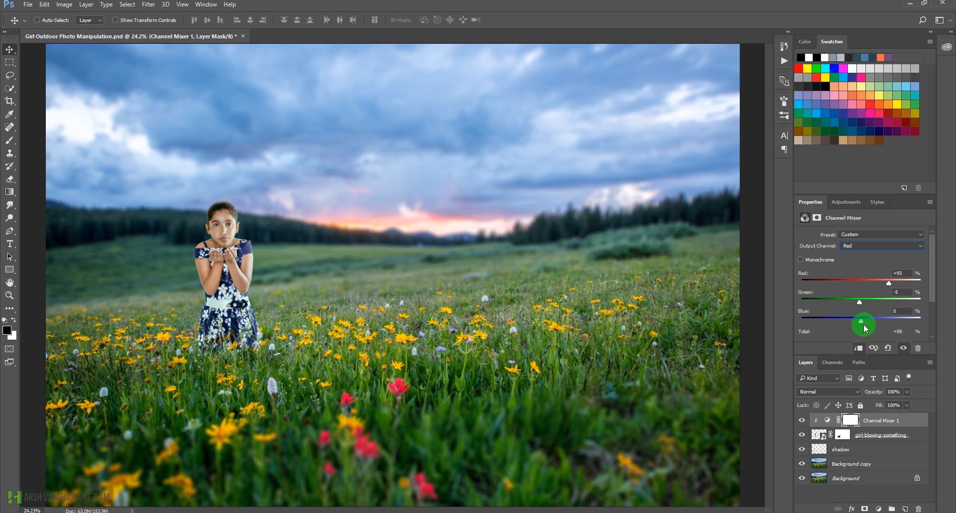
pyautogui.moveTo(862, 323); pyautogui.dragTo(864, 323)
pyautogui.moveTo(858, 318); pyautogui.dragTo(862, 324)
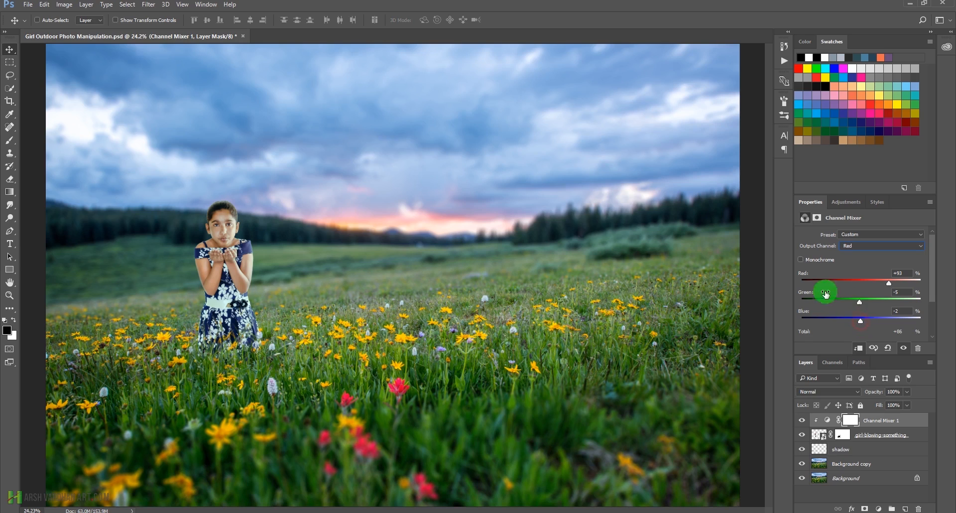
# For the Green output channel, set Green to +105%, Blue to +2% and Constant to -2%
pyautogui.click(876, 247)
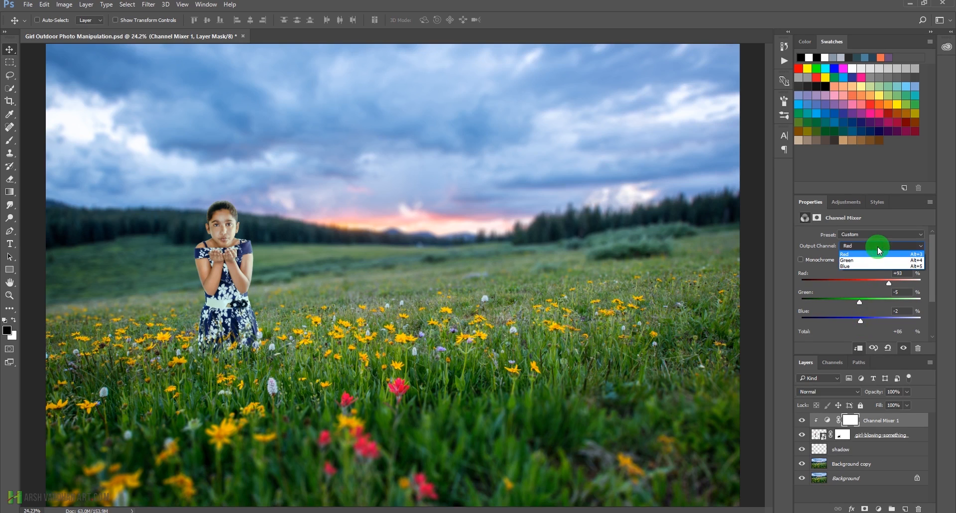
pyautogui.click(863, 262)
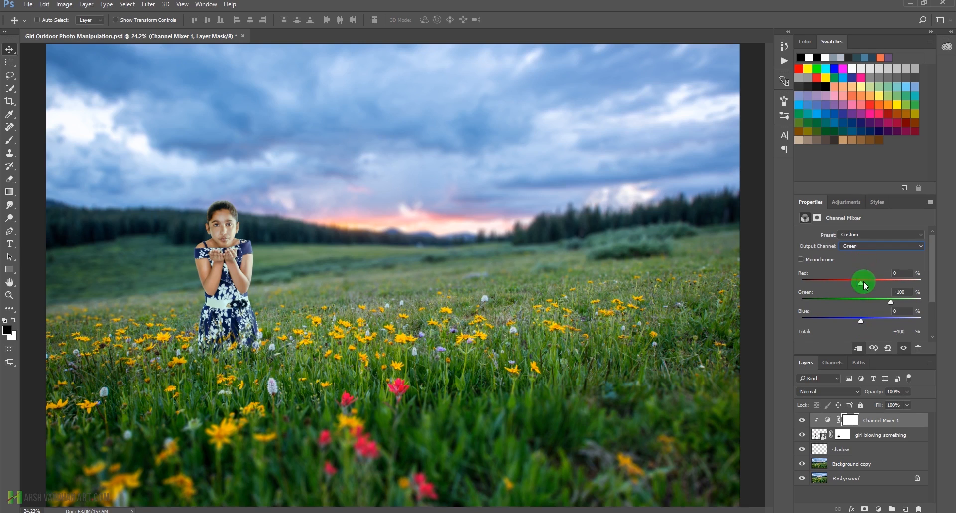
pyautogui.moveTo(861, 282); pyautogui.dragTo(890, 301)
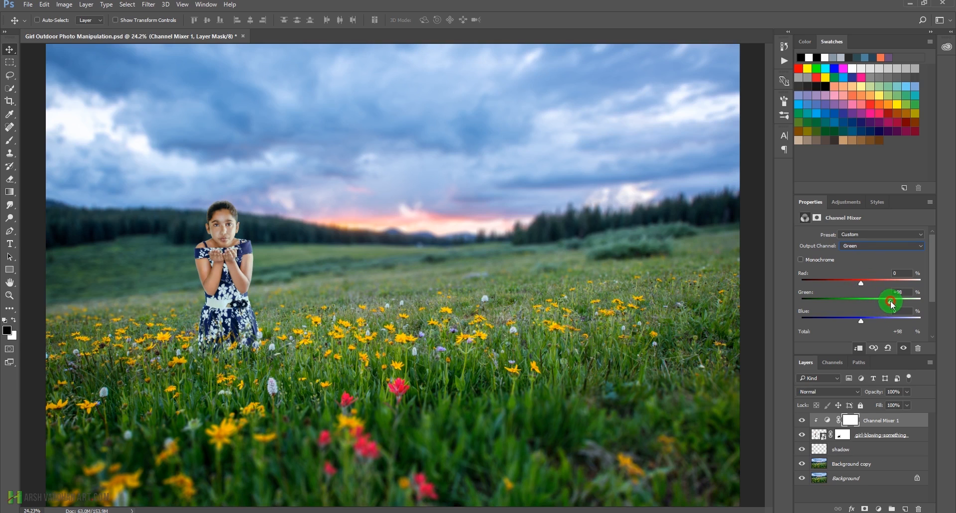
pyautogui.moveTo(890, 301); pyautogui.dragTo(892, 305)
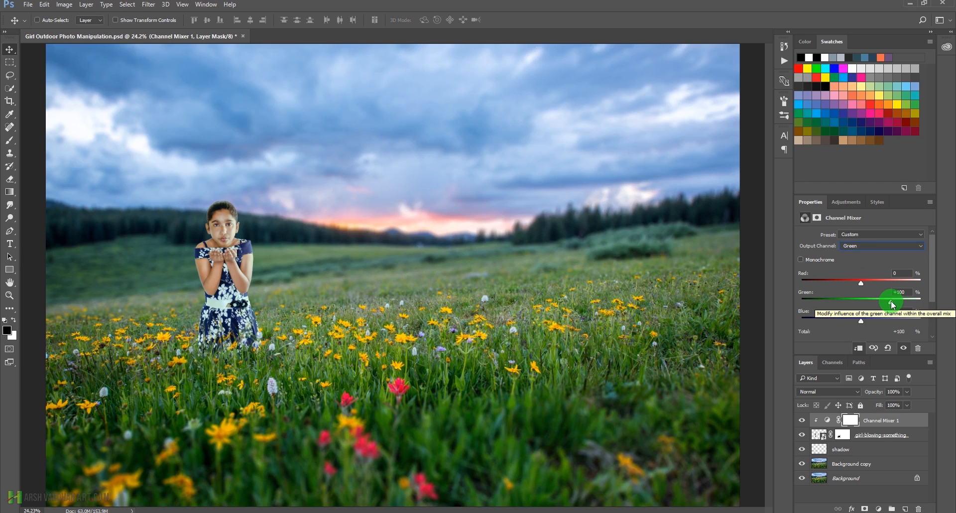
pyautogui.click(891, 304)
pyautogui.moveTo(891, 302); pyautogui.dragTo(892, 303)
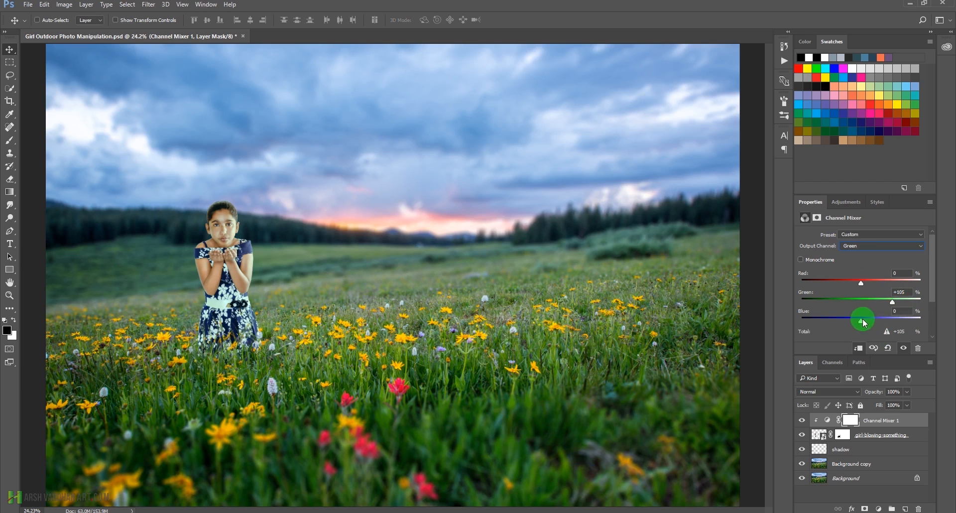
pyautogui.moveTo(860, 323); pyautogui.dragTo(860, 324)
pyautogui.moveTo(860, 320); pyautogui.dragTo(862, 320)
pyautogui.moveTo(934, 291); pyautogui.dragTo(930, 323)
pyautogui.moveTo(860, 303); pyautogui.dragTo(862, 306)
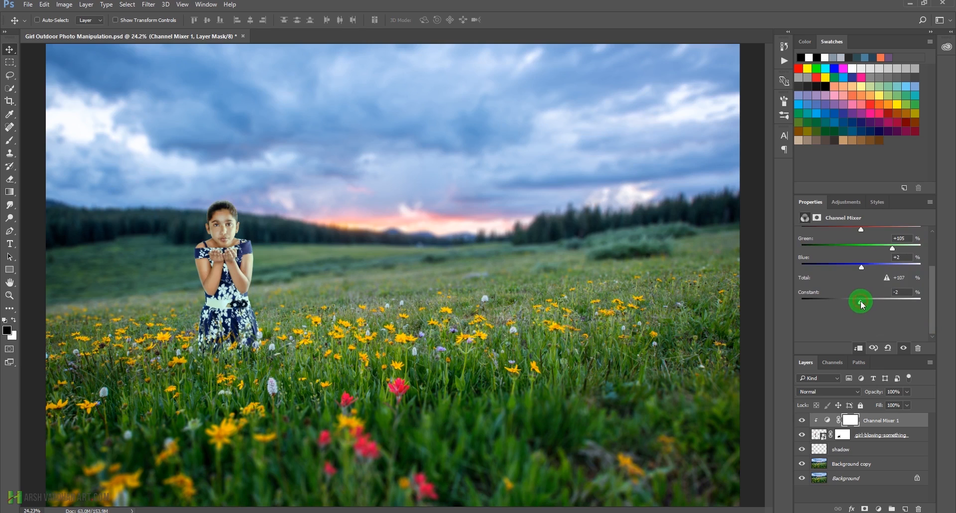
# For the Blue output channel, set Red to +10%, Green to -2%, Blue to +90% and Constant to +2%
pyautogui.moveTo(932, 284); pyautogui.dragTo(938, 249)
pyautogui.click(893, 254)
pyautogui.click(918, 267)
pyautogui.moveTo(933, 252); pyautogui.dragTo(932, 269)
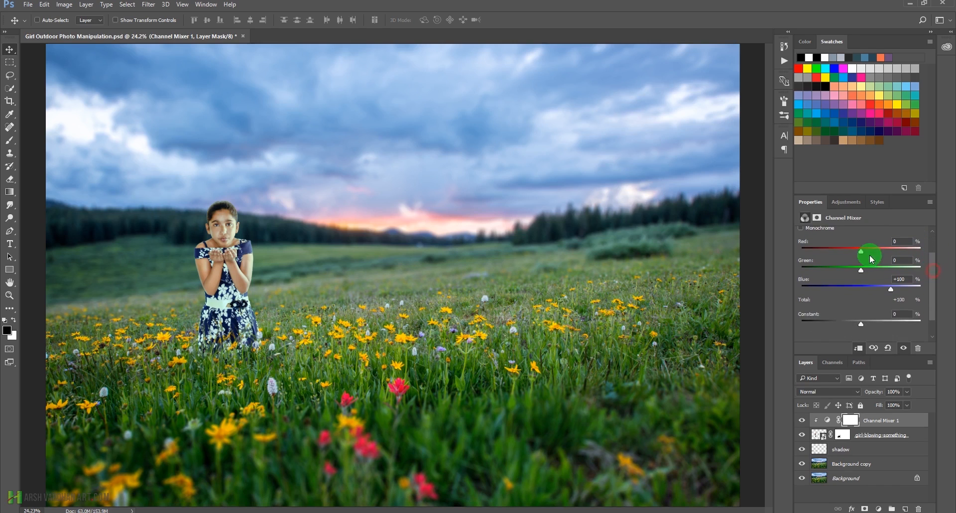
pyautogui.moveTo(861, 252); pyautogui.dragTo(862, 271)
pyautogui.moveTo(891, 289); pyautogui.dragTo(889, 292)
pyautogui.moveTo(861, 324); pyautogui.dragTo(861, 322)
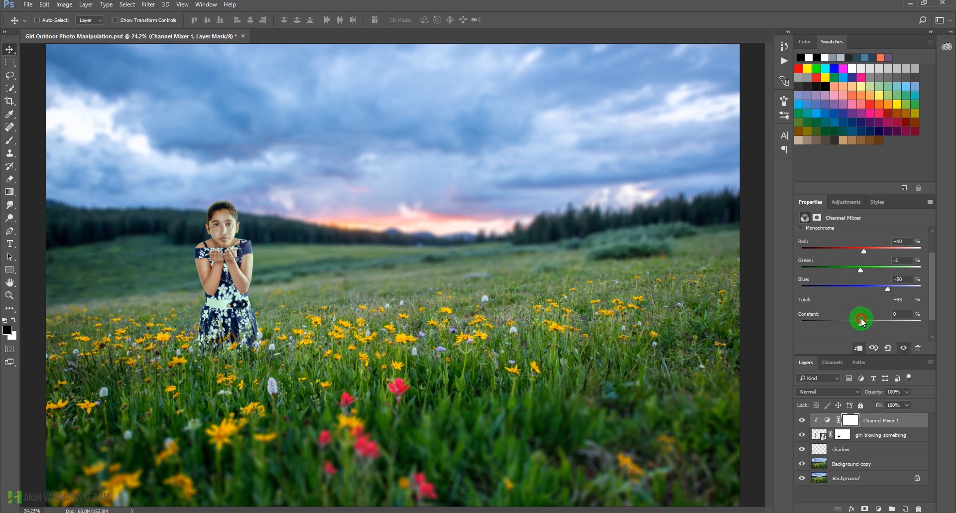
pyautogui.moveTo(862, 322); pyautogui.dragTo(862, 321)
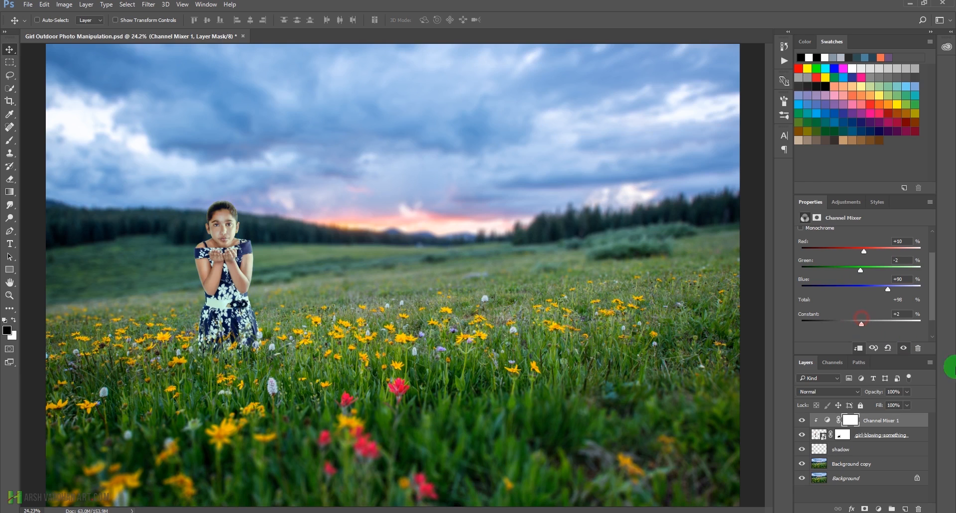
pyautogui.moveTo(932, 301); pyautogui.dragTo(864, 259)
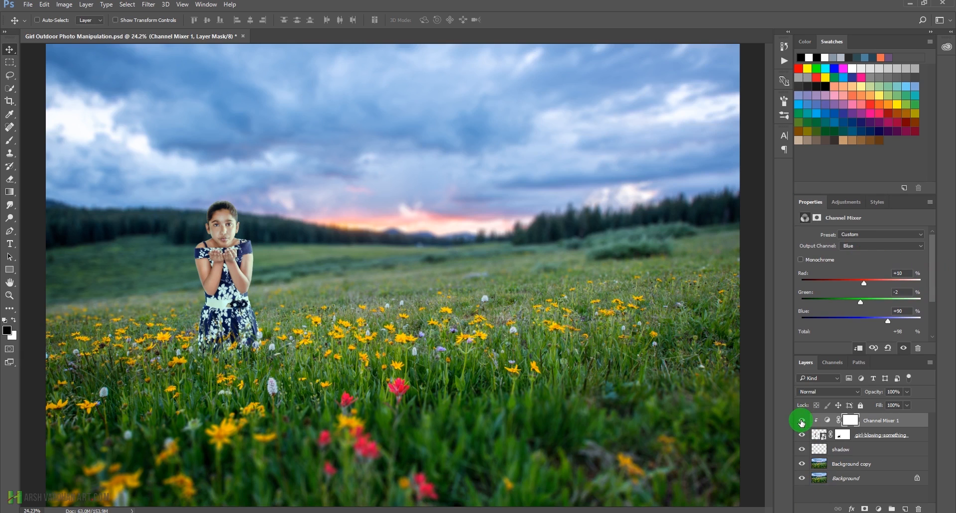
# Compare the girl's colours with the Channel Mixer adjustment hidden and shown, both at full view and closer up
pyautogui.click(801, 422)
pyautogui.click(801, 421)
pyautogui.hotkey('ctrl', 'alt', 'space')
pyautogui.moveTo(395, 230); pyautogui.dragTo(328, 296)
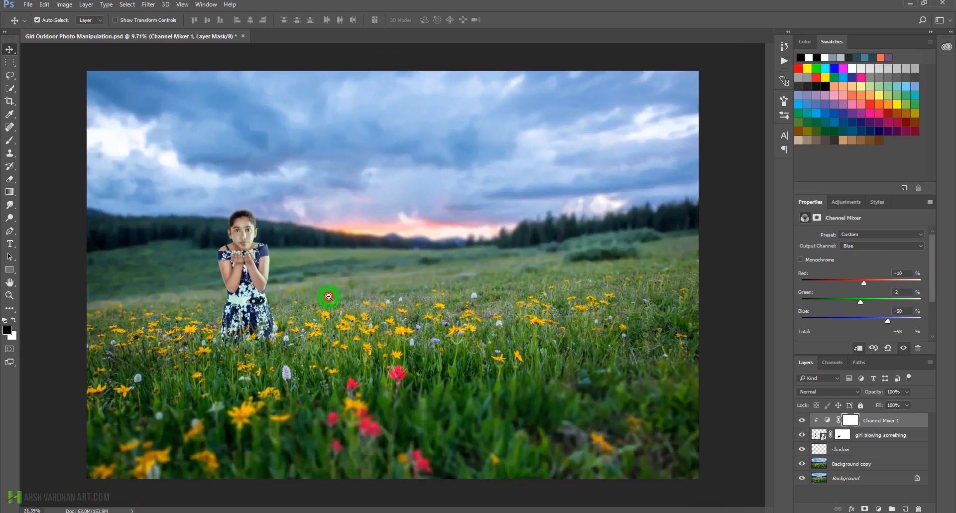
pyautogui.moveTo(254, 243); pyautogui.dragTo(269, 254)
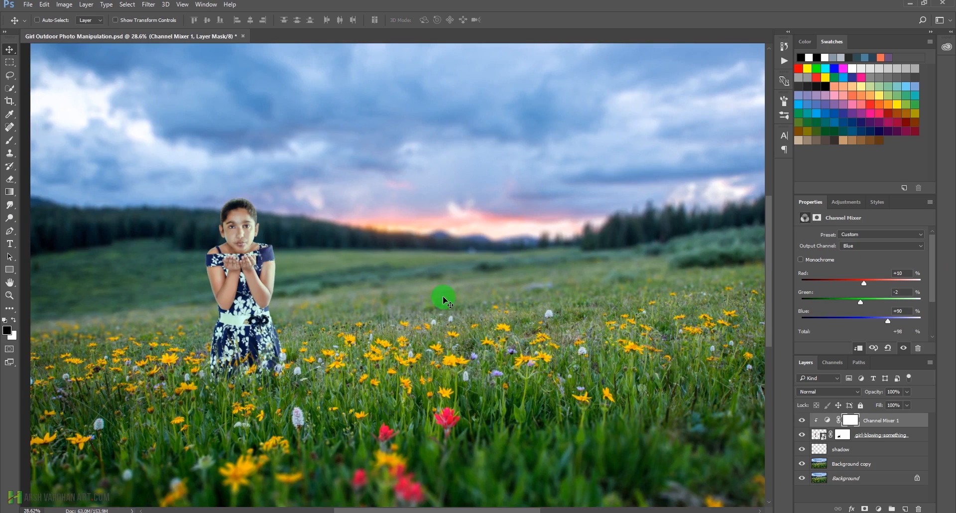
pyautogui.click(802, 422)
pyautogui.click(803, 425)
# Add a Curves adjustment clipped to the girl, lowering the white end, raising the black end to output 14 and placing a point at input 152, output 141
pyautogui.click(854, 204)
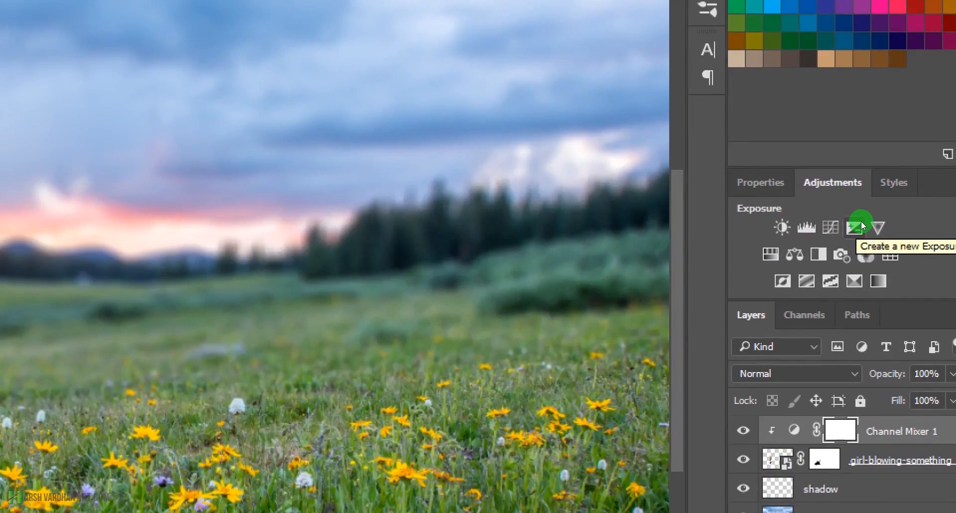
pyautogui.click(845, 228)
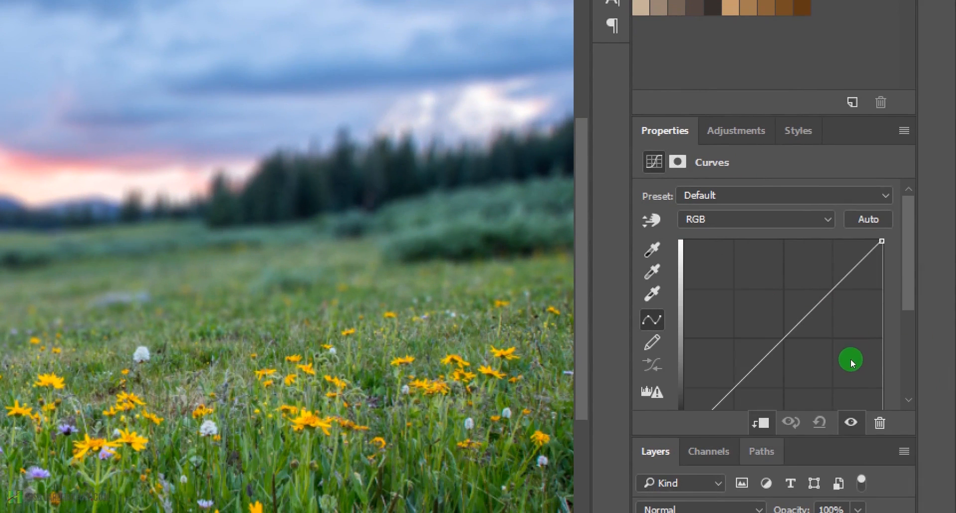
pyautogui.moveTo(850, 355); pyautogui.dragTo(848, 394)
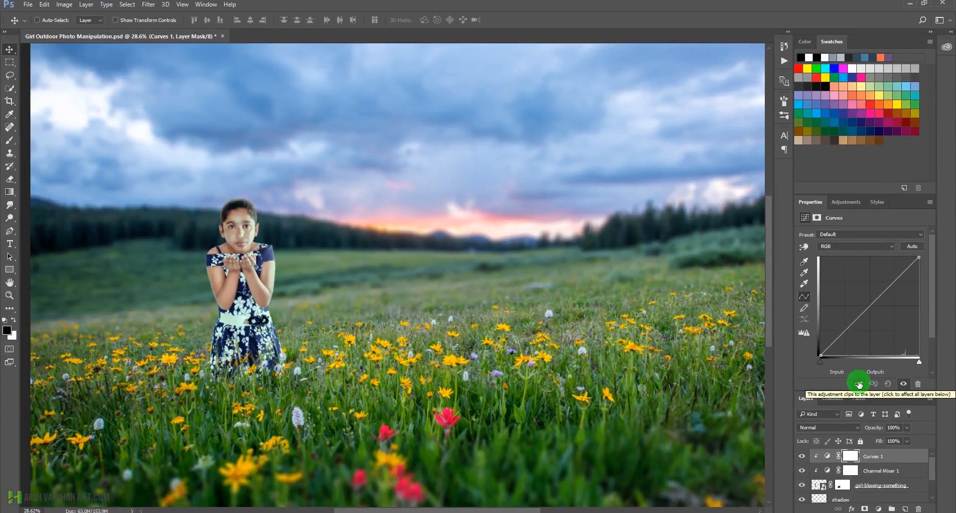
pyautogui.moveTo(918, 257); pyautogui.dragTo(918, 267)
pyautogui.moveTo(819, 354); pyautogui.dragTo(815, 349)
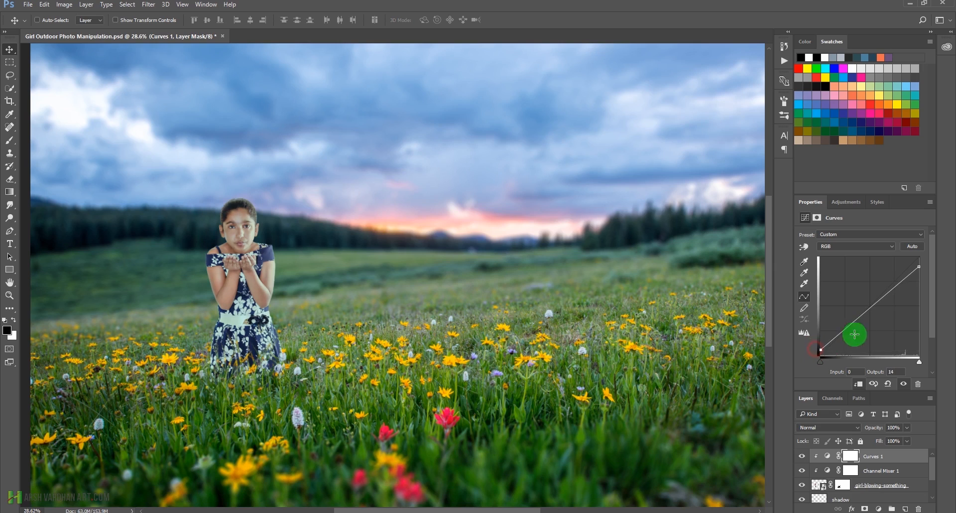
pyautogui.moveTo(883, 293); pyautogui.dragTo(879, 301)
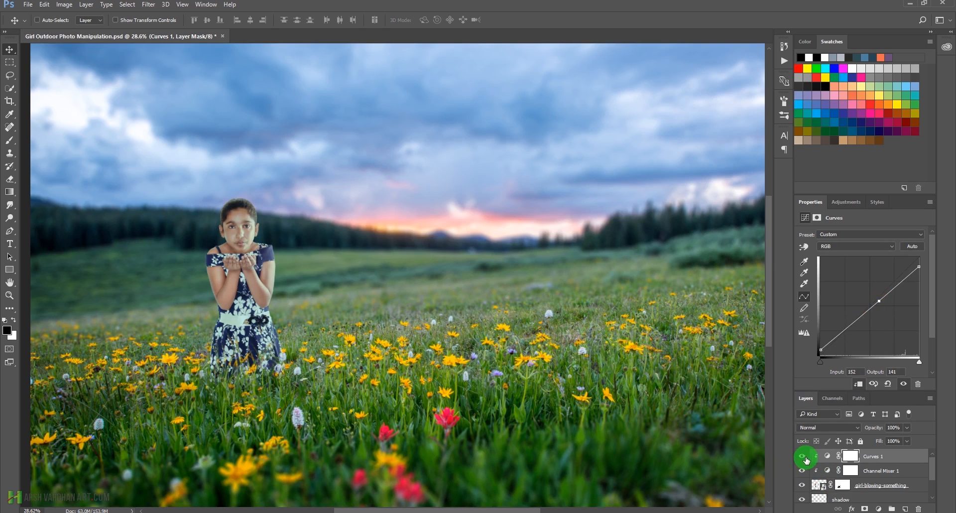
# Compare the girl's brightness and contrast against the meadow with the Curves adjustment hidden and shown
pyautogui.click(801, 456)
pyautogui.click(801, 457)
pyautogui.scroll(-1, 514, 264)
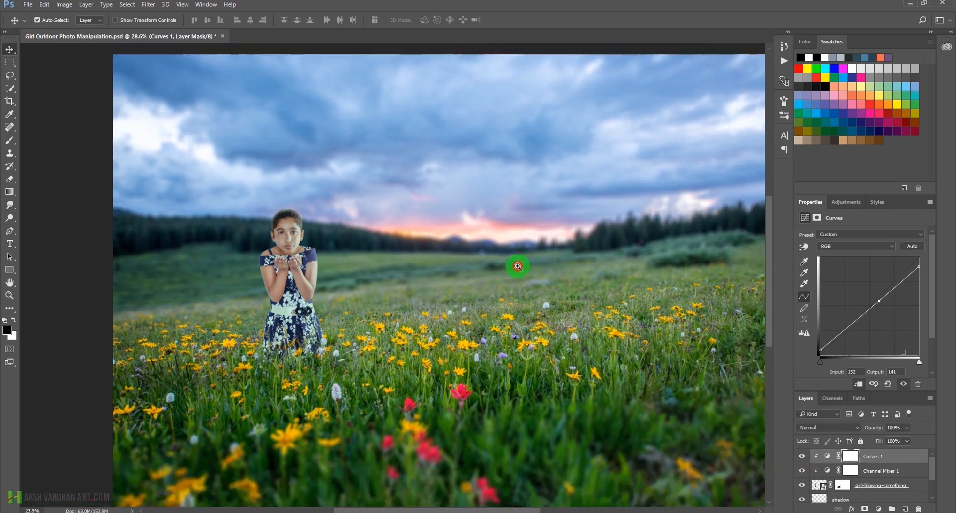
pyautogui.click(800, 457)
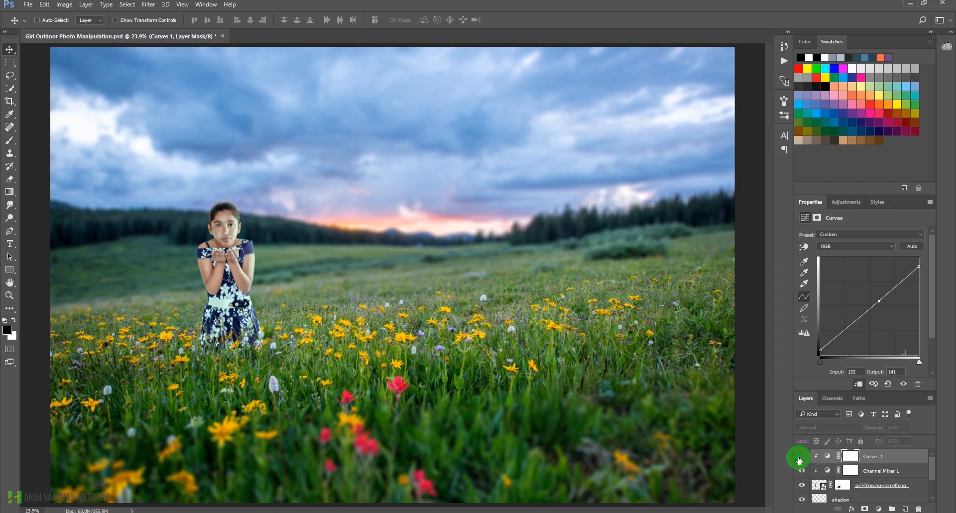
pyautogui.click(800, 457)
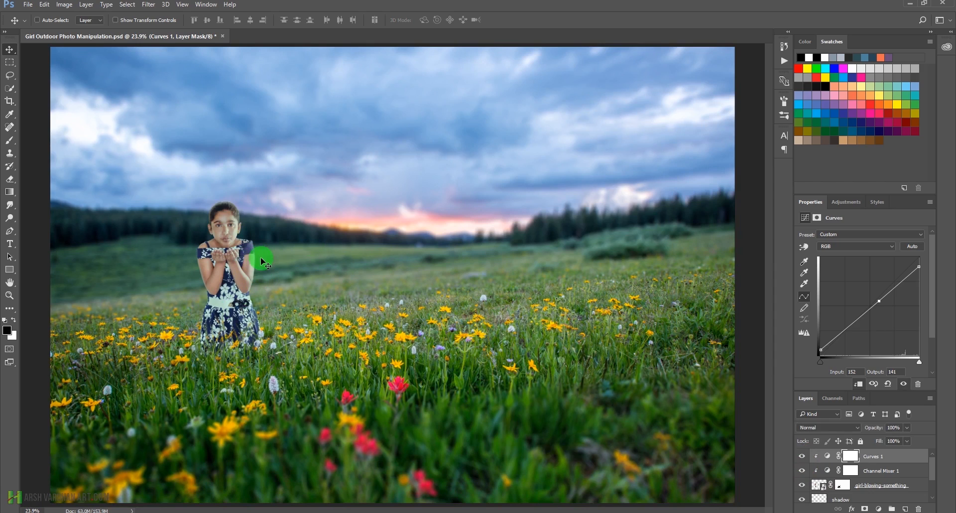
pyautogui.click(803, 457)
pyautogui.click(802, 457)
pyautogui.click(804, 457)
pyautogui.click(804, 458)
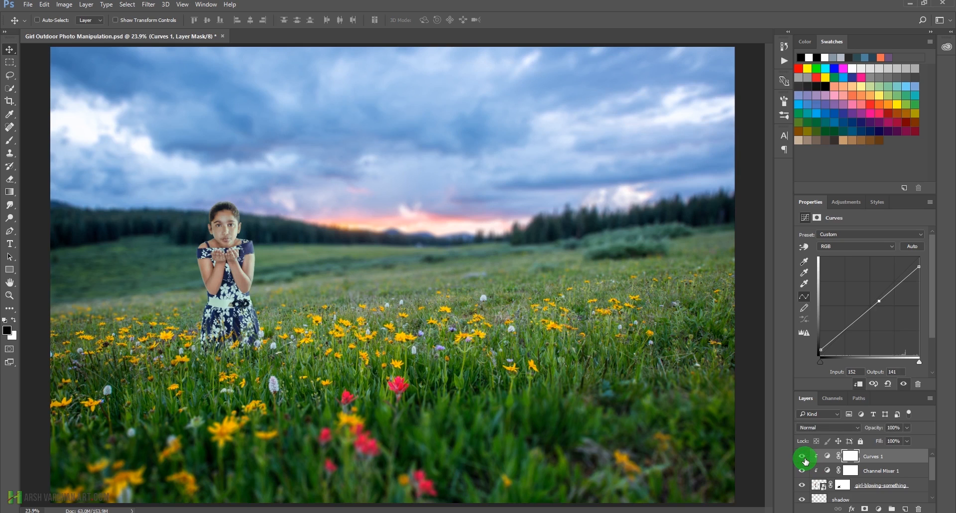
# On the Curves mask, paint with a small, soft round black brush at 10% opacity beside the girl's dress on the sunset side
pyautogui.click(850, 459)
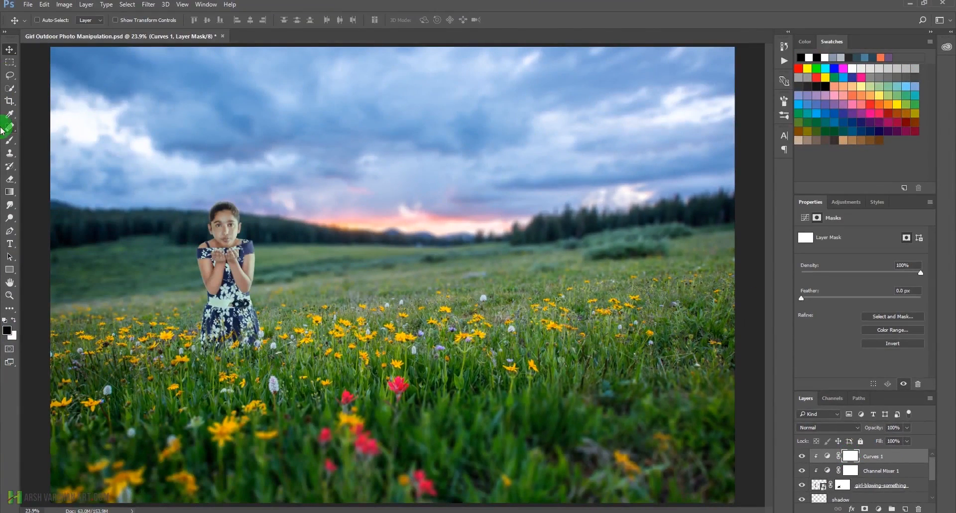
pyautogui.click(10, 140)
pyautogui.rightClick(278, 167)
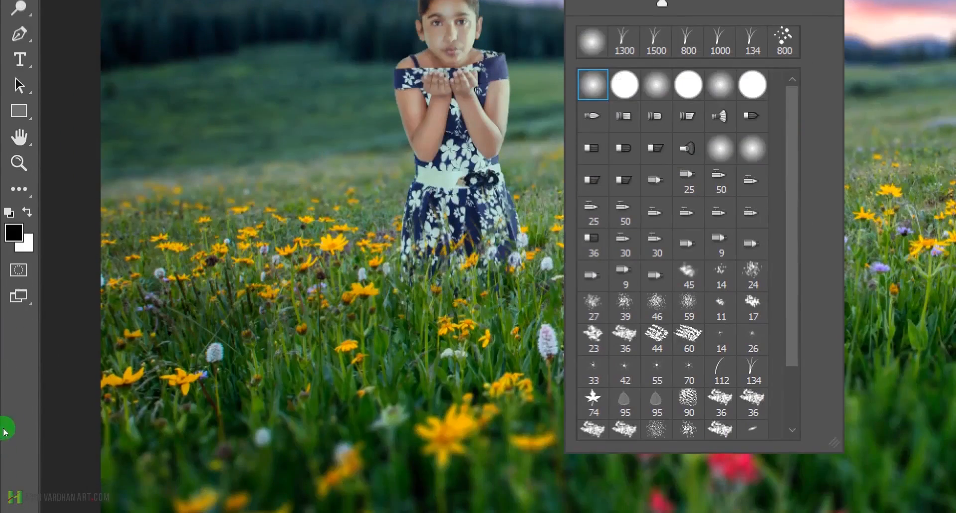
pyautogui.click(14, 319)
pyautogui.press('x')
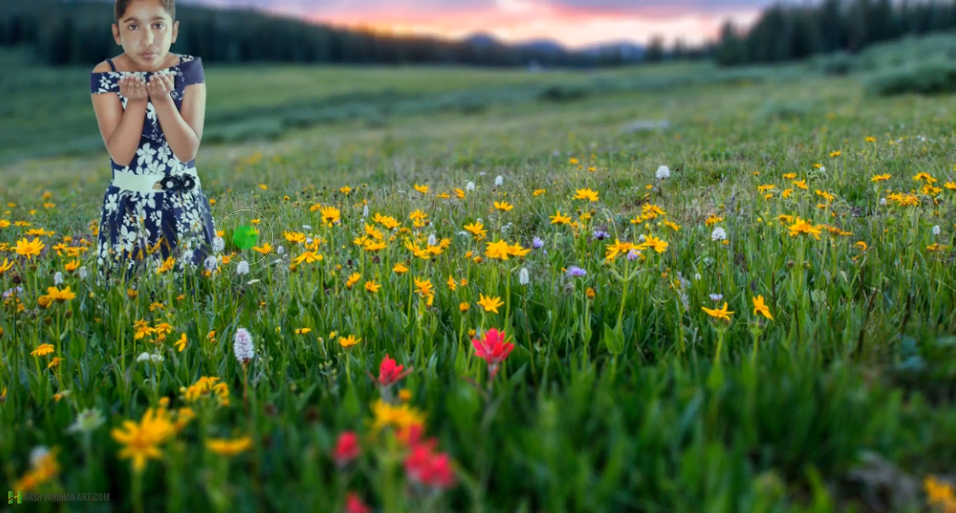
pyautogui.press('[')
pyautogui.press('[')
pyautogui.press('[')
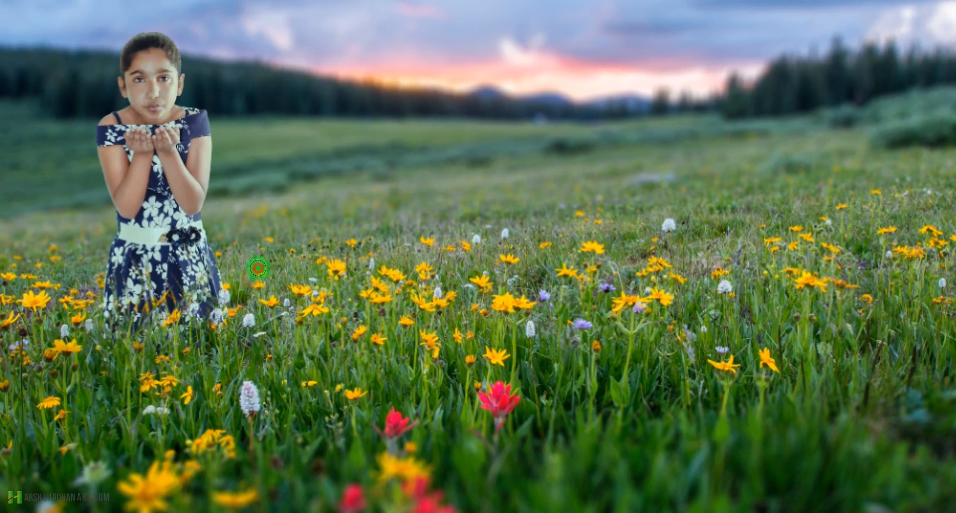
pyautogui.moveTo(259, 316); pyautogui.dragTo(261, 315)
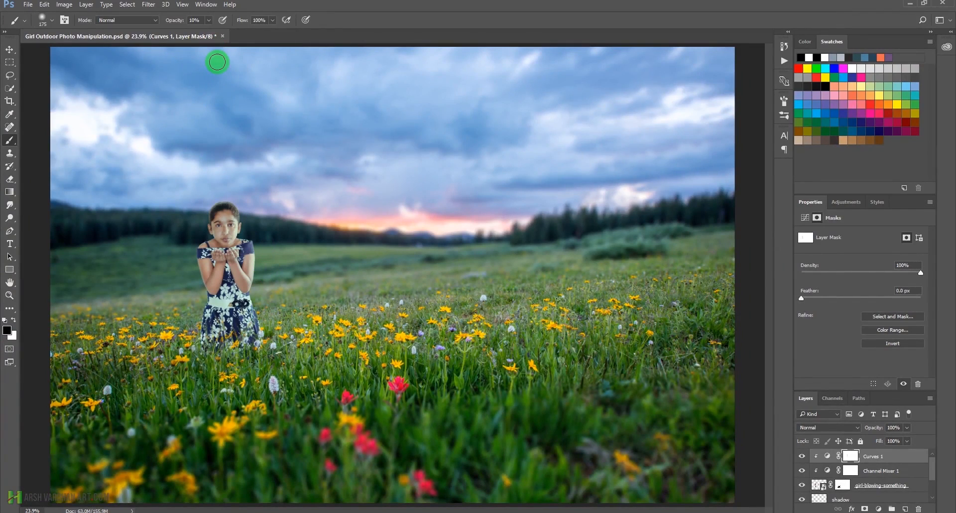
# Set the brush opacity to 20% and paint black on the Curves mask along the girl's arm and dress on the sunset side
pyautogui.press('2')
pyautogui.moveTo(247, 238)
pyautogui.mouseDown()
pyautogui.moveTo(258, 275)
pyautogui.moveTo(261, 264)
pyautogui.moveTo(249, 315)
pyautogui.moveTo(257, 330)
pyautogui.moveTo(260, 274)
pyautogui.moveTo(253, 254)
pyautogui.moveTo(249, 264)
pyautogui.moveTo(229, 189)
pyautogui.moveTo(250, 252)
pyautogui.moveTo(248, 285)
pyautogui.moveTo(257, 273)
pyautogui.moveTo(251, 321)
pyautogui.moveTo(258, 304)
pyautogui.moveTo(246, 272)
pyautogui.moveTo(257, 265)
pyautogui.moveTo(257, 239)
pyautogui.moveTo(234, 193)
pyautogui.moveTo(234, 220)
pyautogui.moveTo(260, 250)
pyautogui.moveTo(239, 292)
pyautogui.moveTo(225, 268)
pyautogui.moveTo(210, 275)
pyautogui.moveTo(206, 261)
pyautogui.moveTo(214, 279)
pyautogui.mouseUp()
pyautogui.press('[')
pyautogui.press('[')
pyautogui.press('[')
pyautogui.press('[')
pyautogui.press('[')
pyautogui.press(']')
pyautogui.press(']')
pyautogui.press(']')
pyautogui.press(']')
pyautogui.press(']')
pyautogui.press(']')
pyautogui.press(']')
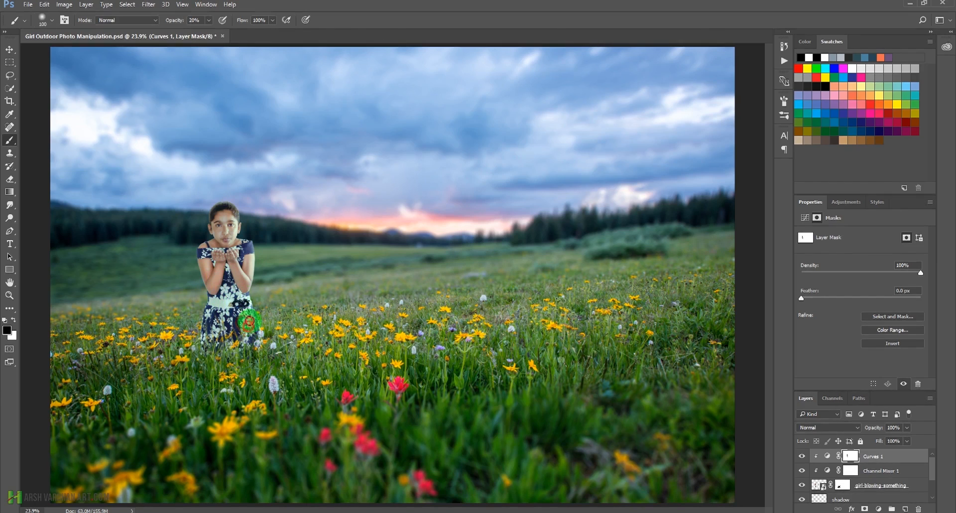
pyautogui.moveTo(256, 313)
pyautogui.mouseDown()
pyautogui.moveTo(241, 272)
pyautogui.moveTo(252, 242)
pyautogui.mouseUp()
pyautogui.press('[')
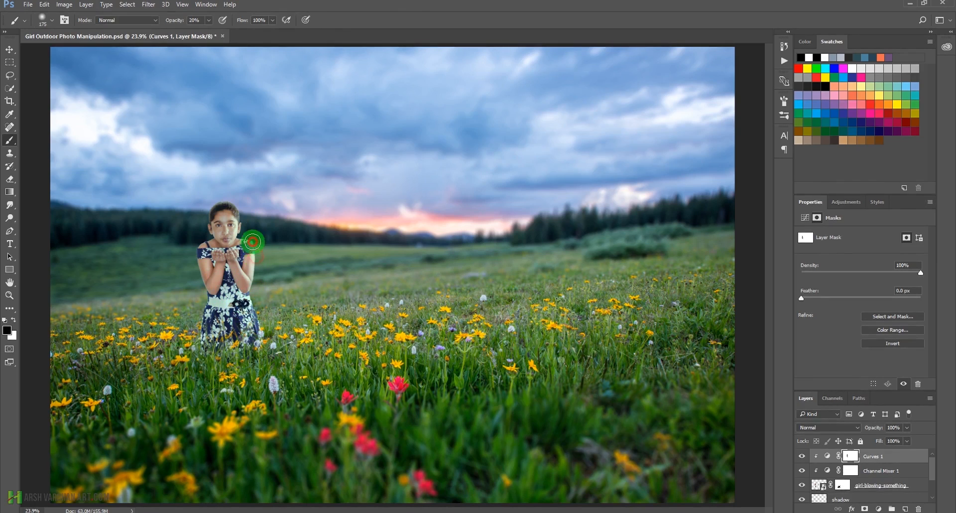
# Compare the girl's lighting with the masked Curves adjustment hidden and shown
pyautogui.click(801, 456)
pyautogui.click(801, 456)
pyautogui.click(801, 456)
pyautogui.click(801, 456)
pyautogui.click(801, 456)
pyautogui.click(801, 456)
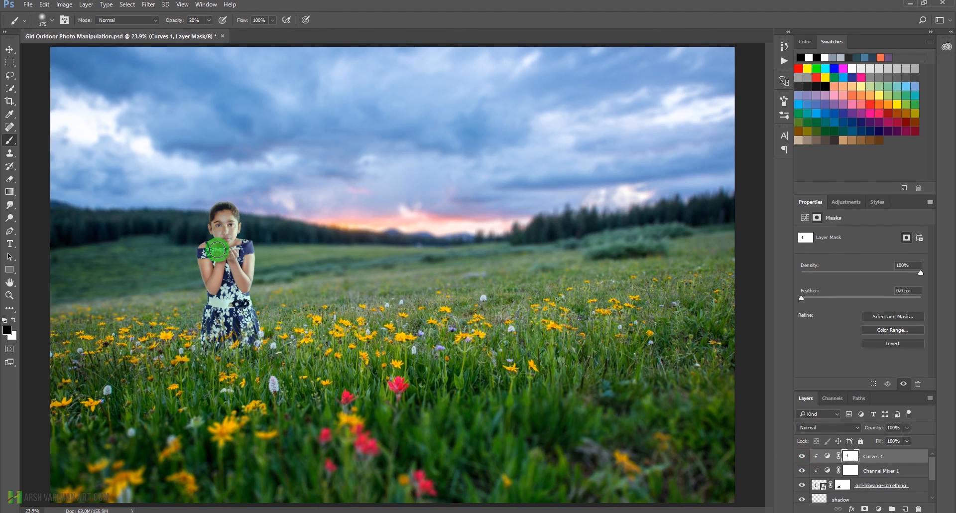
# Paint the Curves mask lightly over the girl's face at 20% opacity and check the effect by hiding and showing the adjustment
pyautogui.moveTo(228, 220); pyautogui.dragTo(228, 239)
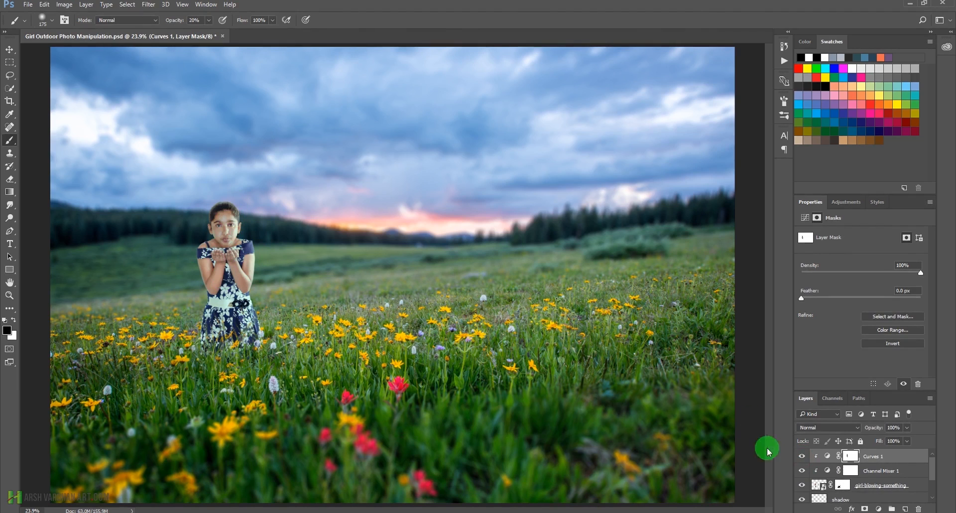
pyautogui.click(800, 461)
pyautogui.click(800, 462)
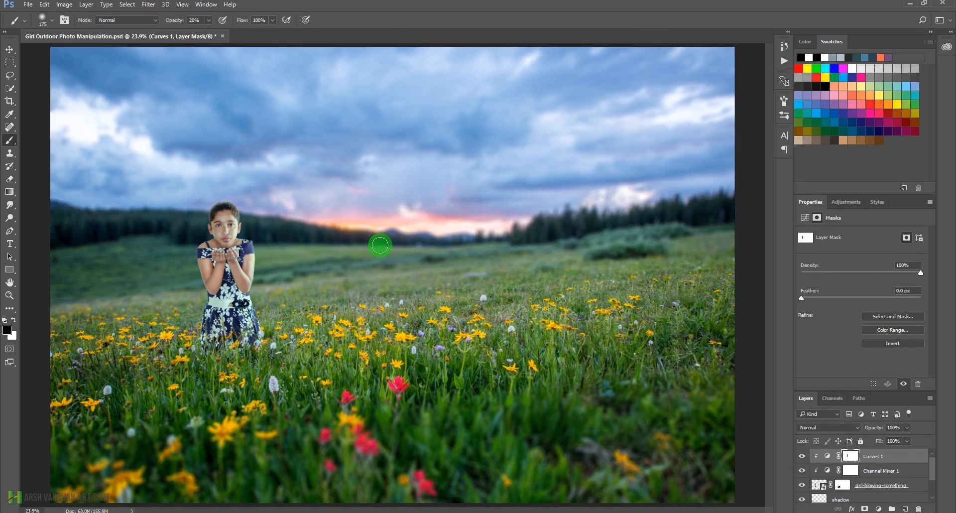
pyautogui.click(801, 462)
pyautogui.click(801, 462)
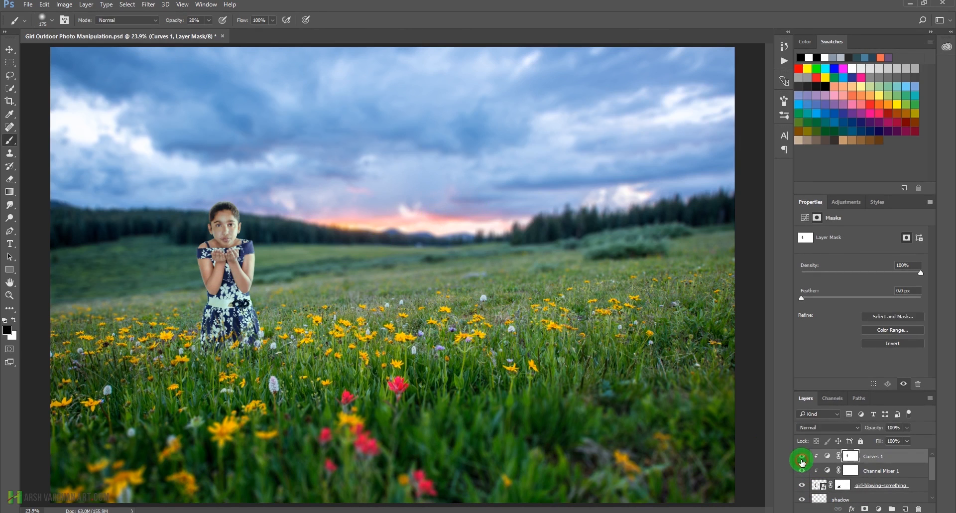
pyautogui.scroll(-1, 412, 275)
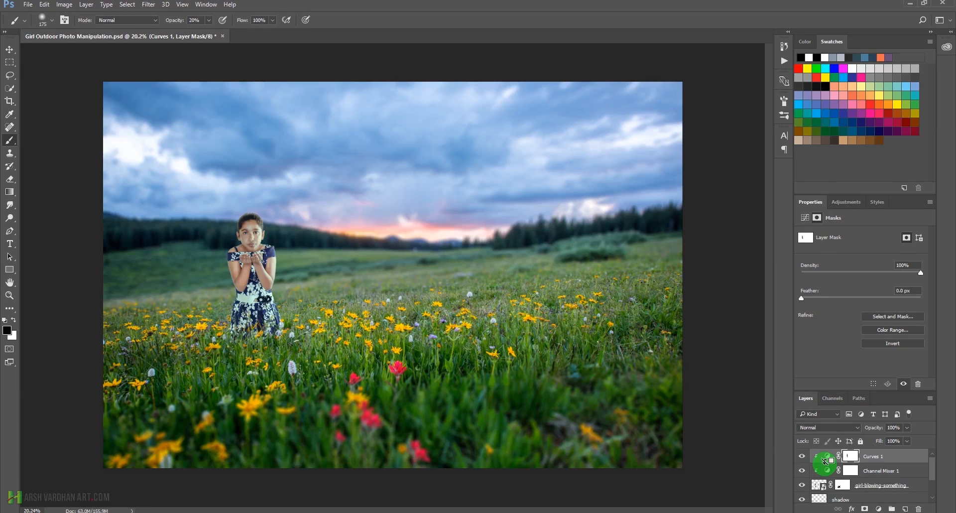
# Stamp all visible layers into a new top layer and open it in the Nik Collection filter Color Efex Pro 4
pyautogui.hotkey('ctrl', 'shift', 'alt', 'e')
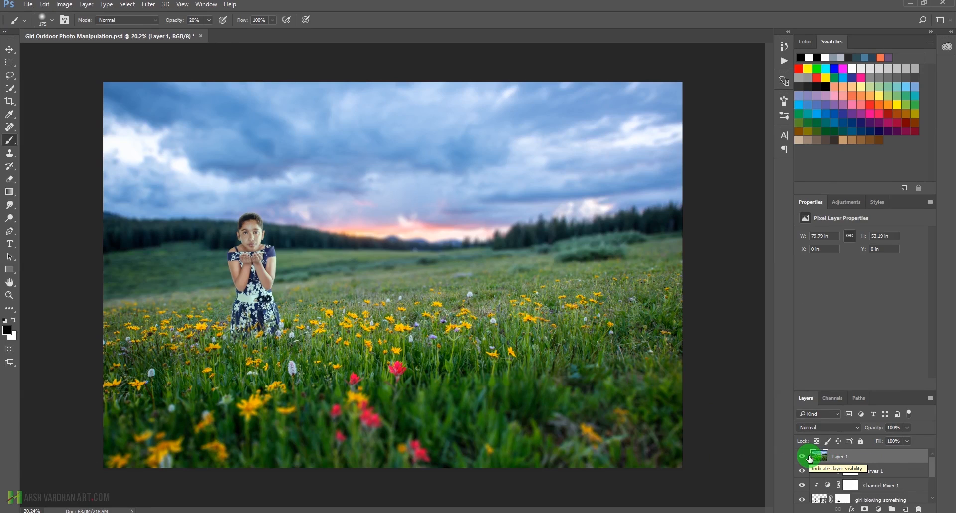
pyautogui.click(149, 5)
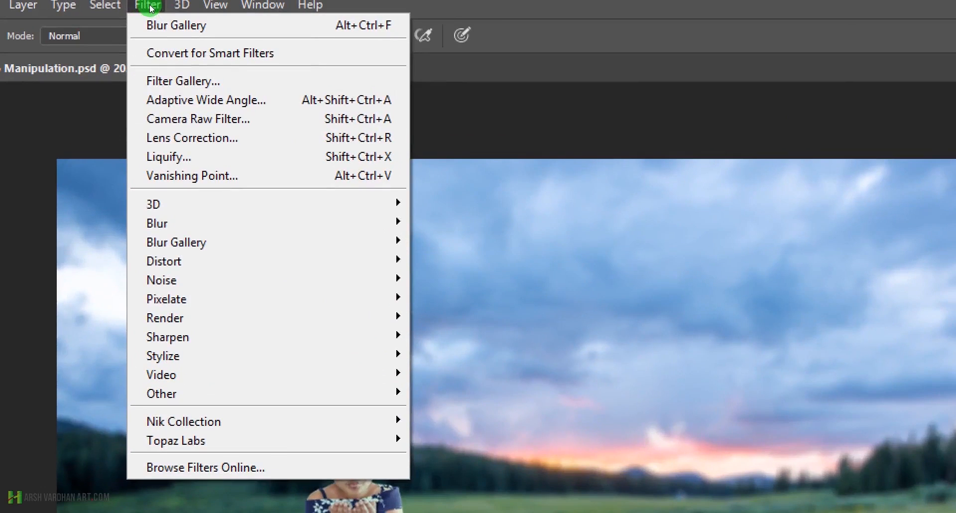
pyautogui.moveTo(207, 421)
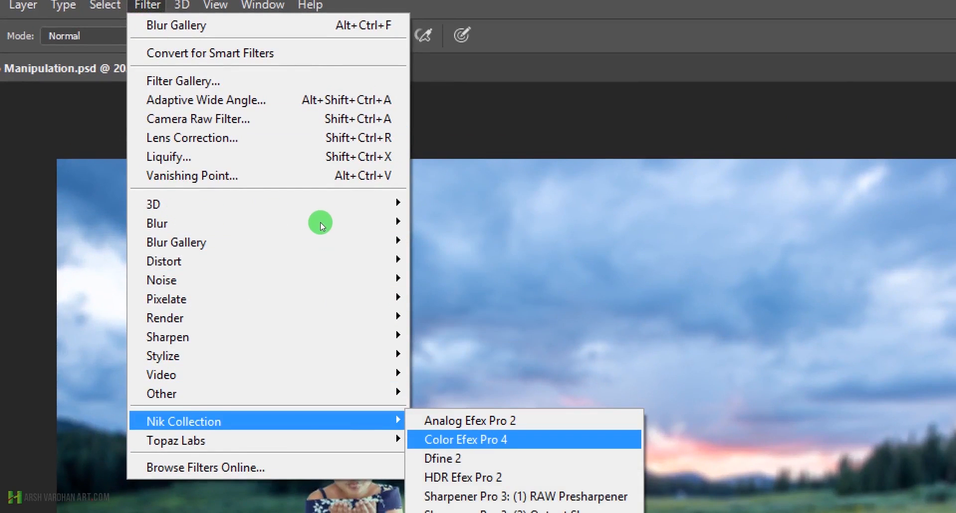
pyautogui.press('Return')
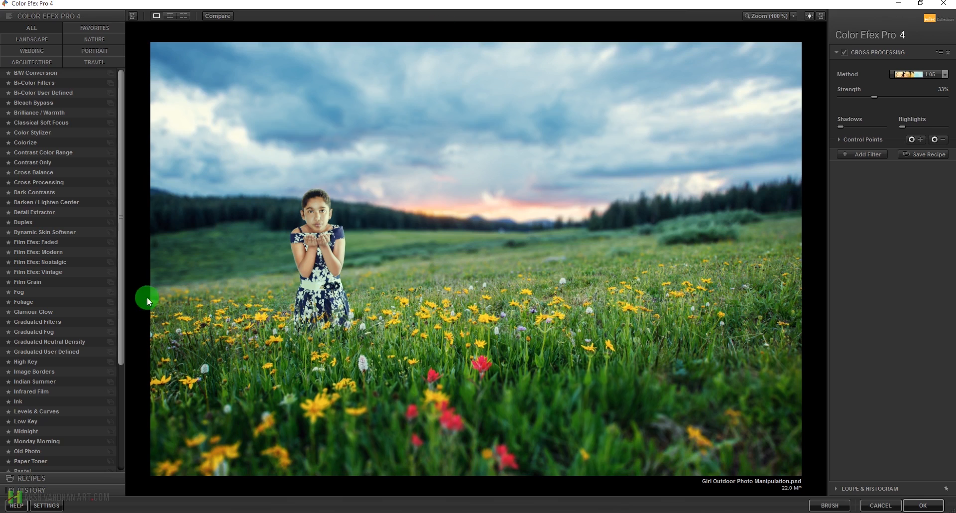
# Browse the full filter list and apply the Cross Processing filter to the image
pyautogui.moveTo(123, 267)
pyautogui.mouseDown()
pyautogui.moveTo(123, 297)
pyautogui.moveTo(129, 271)
pyautogui.mouseUp()
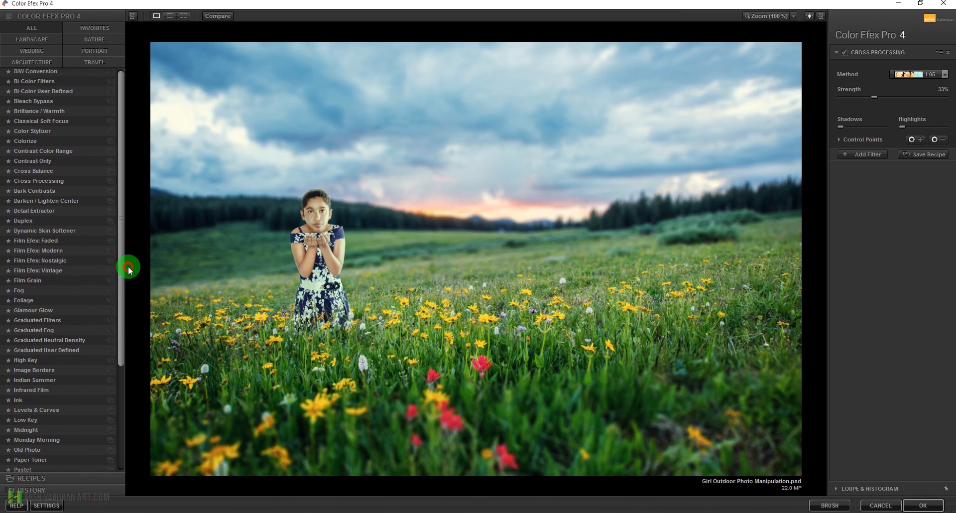
pyautogui.moveTo(129, 271); pyautogui.dragTo(128, 252)
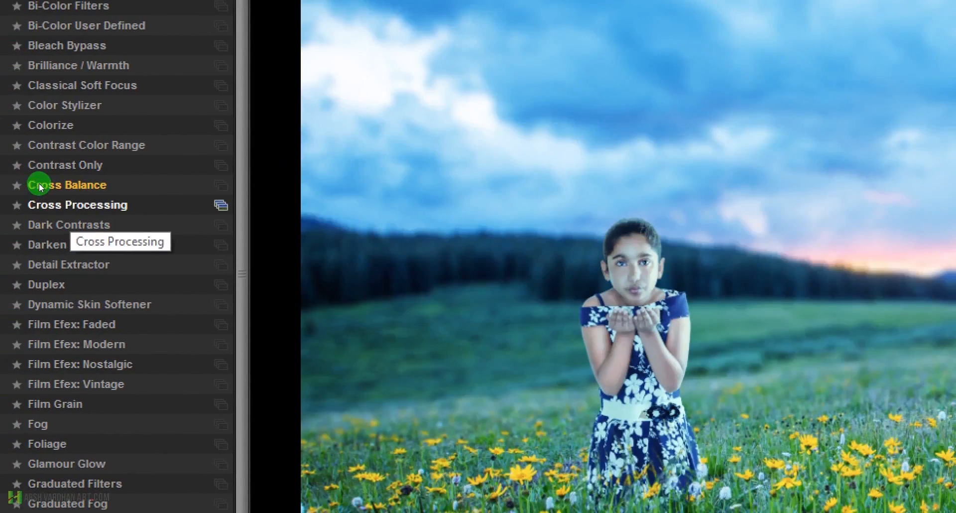
pyautogui.click(40, 186)
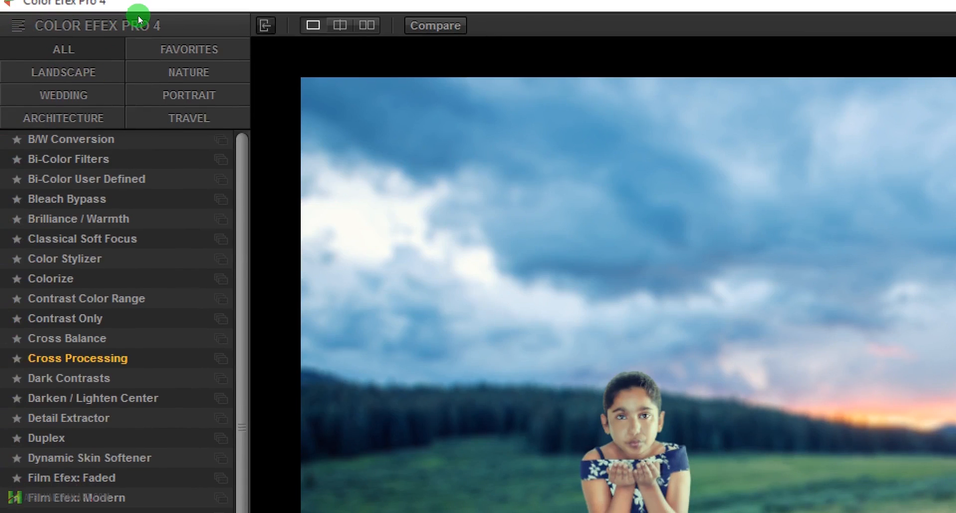
# Hide and restore the filter list, and compare the filtered image with the original in the split, side-by-side and single previews
pyautogui.press('Tab')
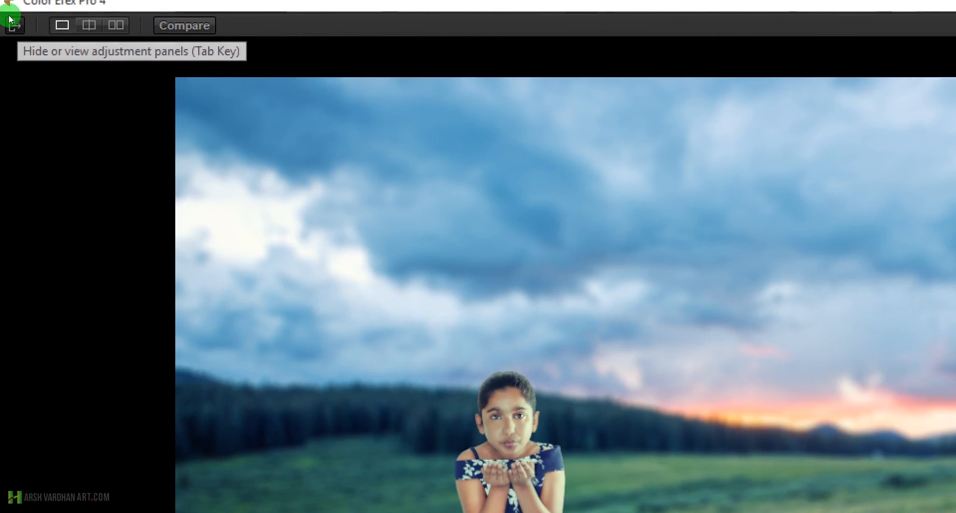
pyautogui.click(11, 20)
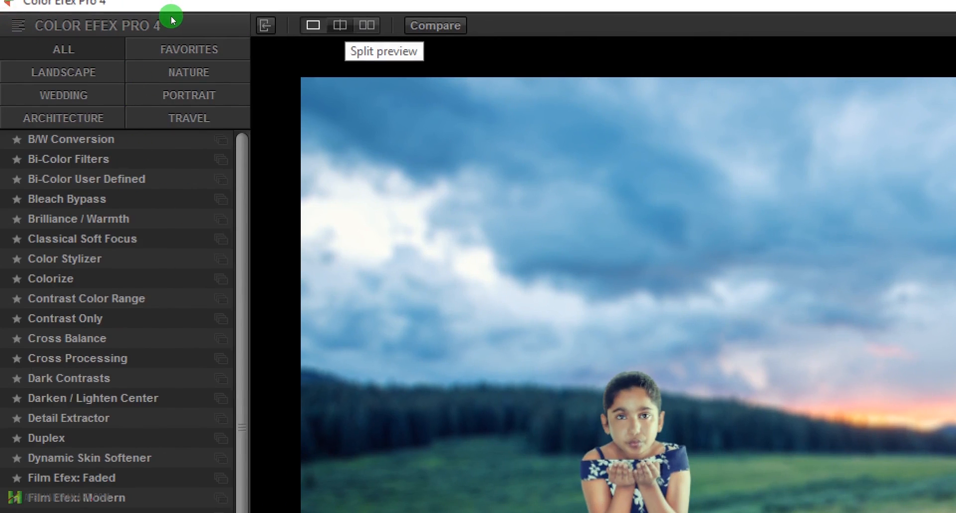
pyautogui.click(340, 25)
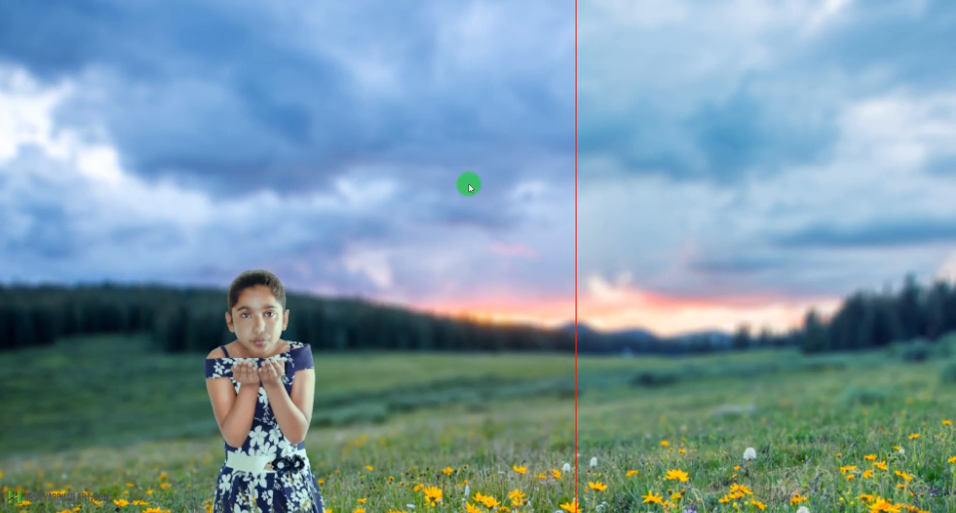
pyautogui.moveTo(475, 178); pyautogui.dragTo(428, 204)
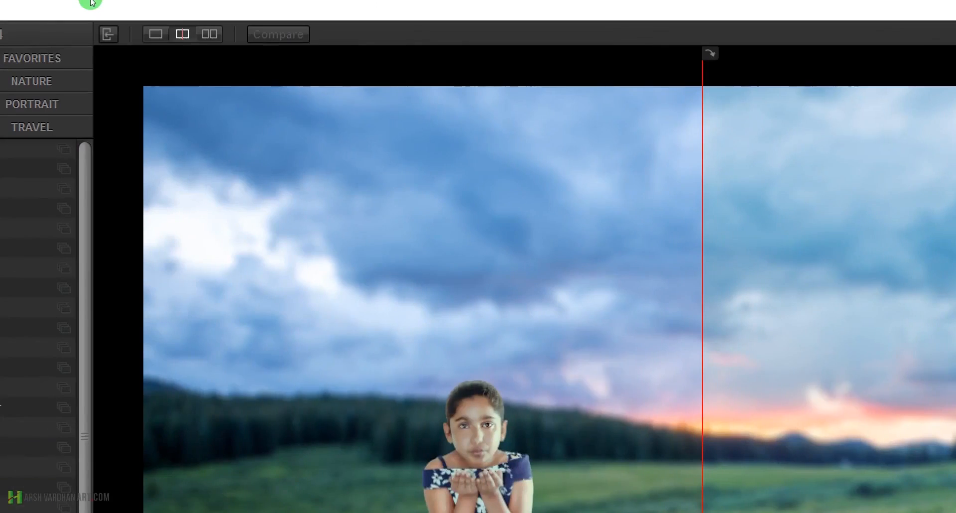
pyautogui.click(184, 16)
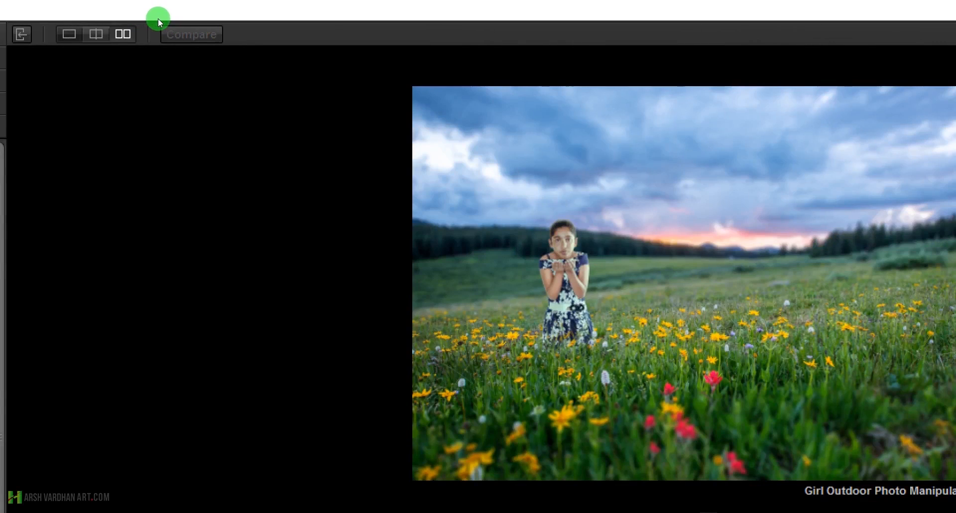
pyautogui.click(69, 34)
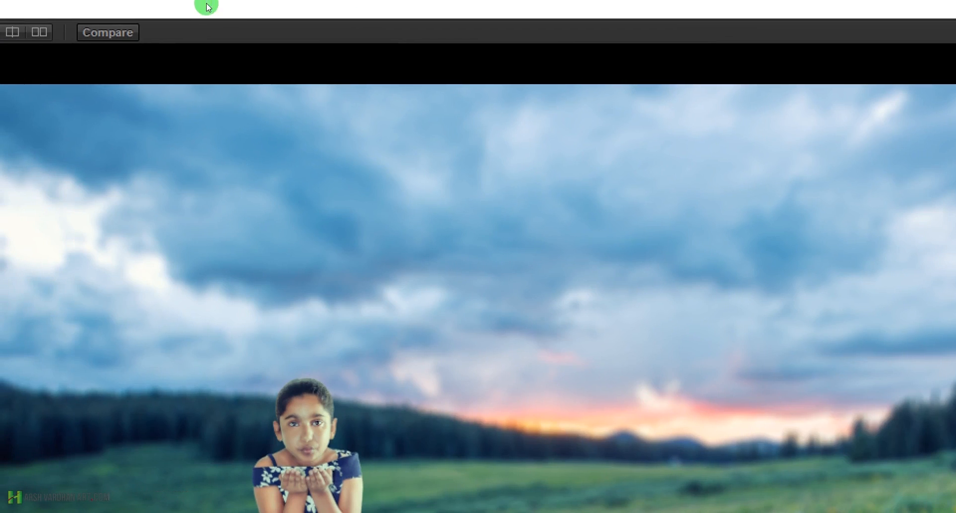
pyautogui.click(107, 32)
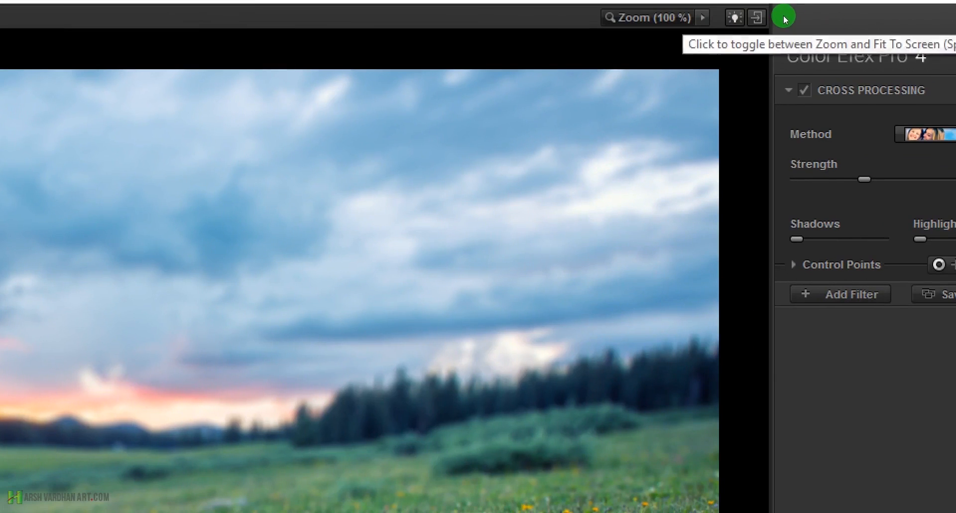
# Magnify the preview and move the navigator frame to the area around the girl's head
pyautogui.click(701, 18)
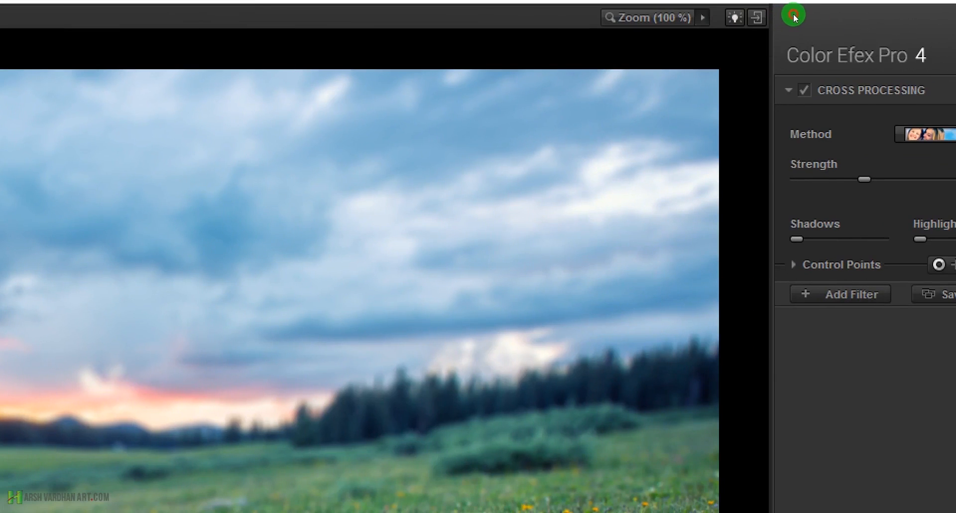
pyautogui.click(805, 49)
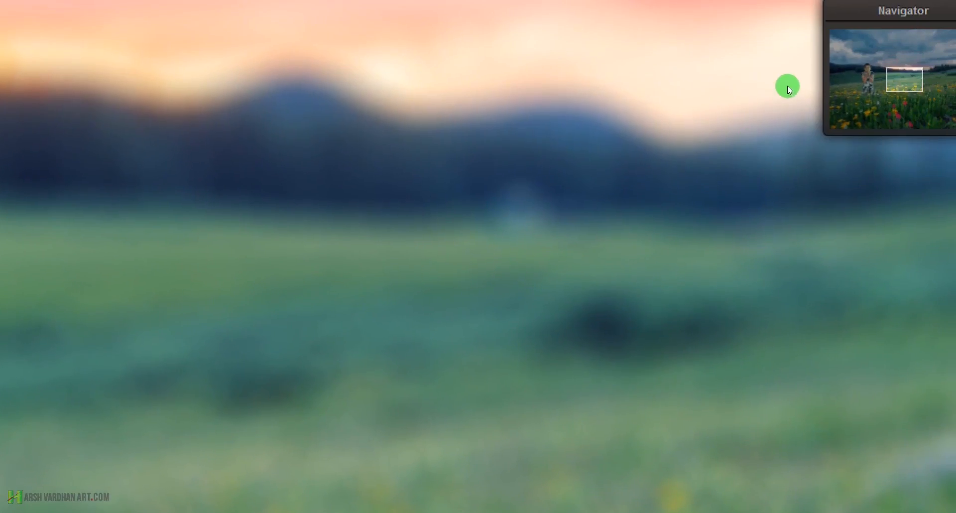
pyautogui.moveTo(771, 71); pyautogui.dragTo(769, 63)
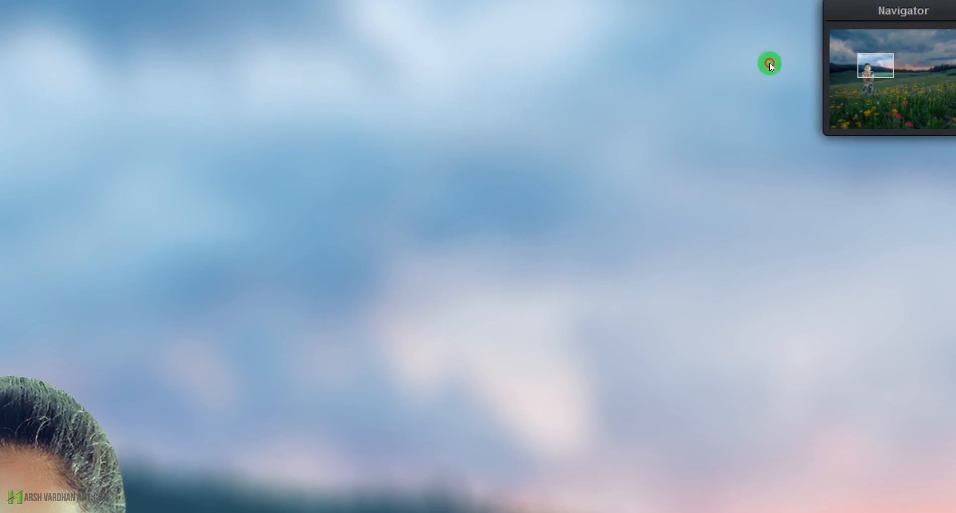
pyautogui.click(792, 15)
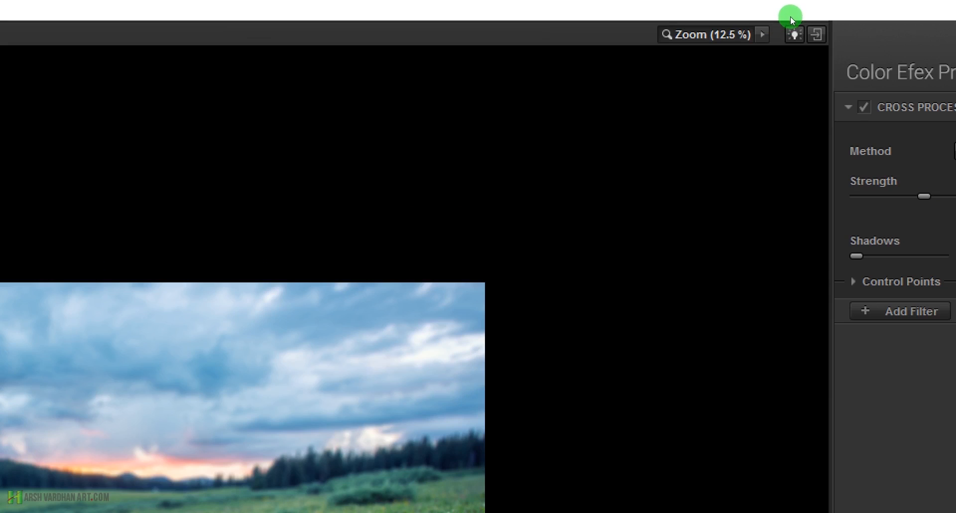
# Try the 25% and 6.25% preview zoom levels and change the preview background color to grey
pyautogui.click(790, 21)
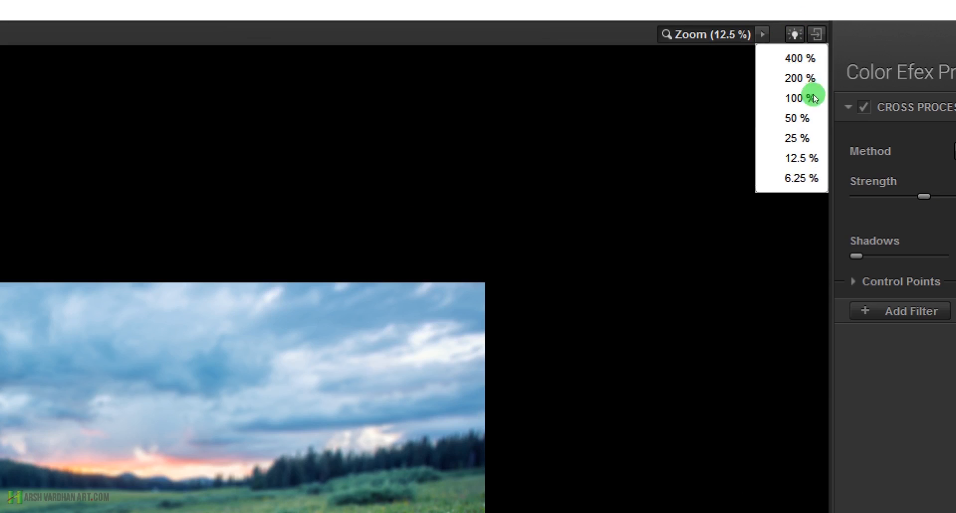
pyautogui.click(813, 70)
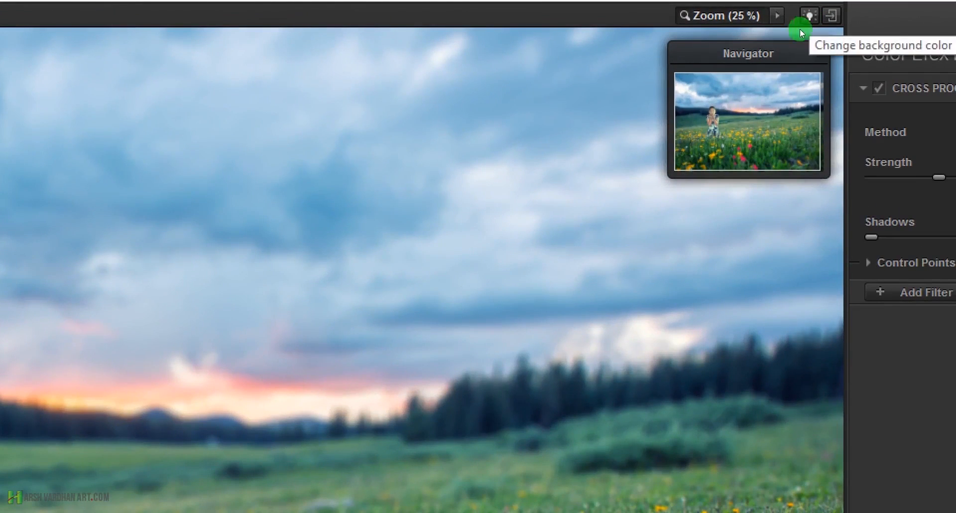
pyautogui.click(780, 19)
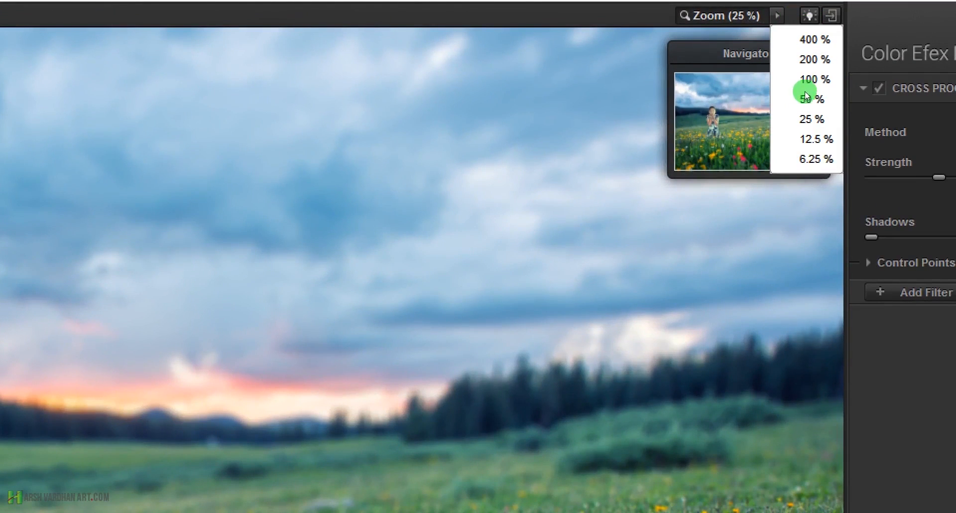
pyautogui.click(810, 159)
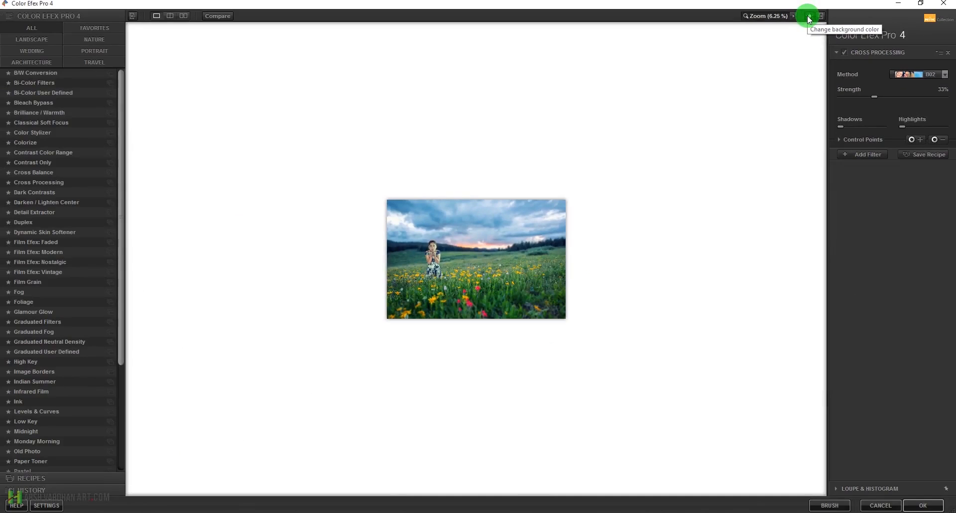
pyautogui.click(808, 16)
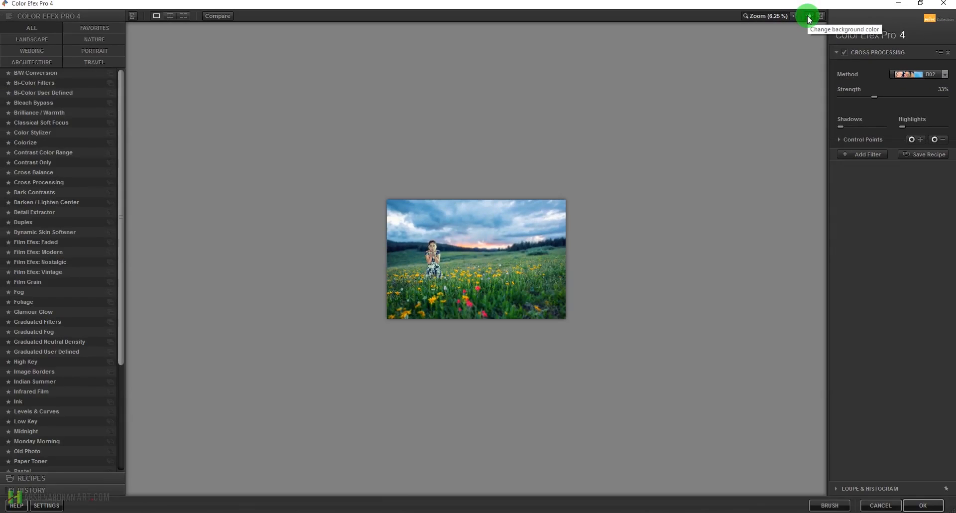
# Switch the preview background color to black and white, and hide and restore the adjustment panel
pyautogui.click(807, 16)
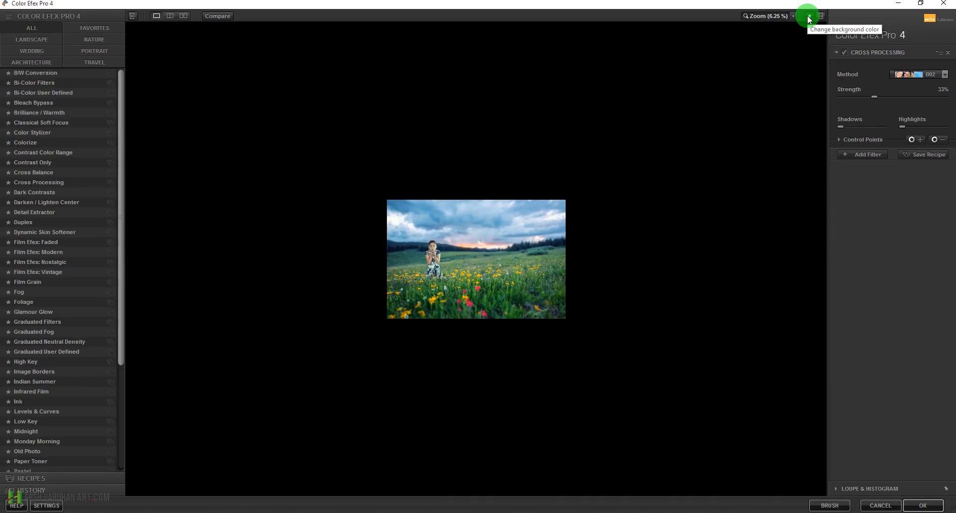
pyautogui.click(807, 16)
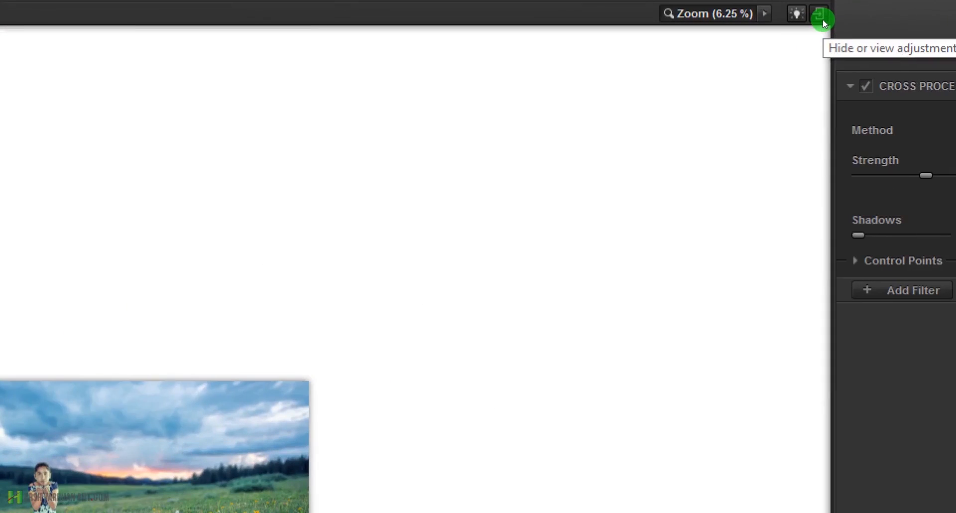
pyautogui.click(823, 19)
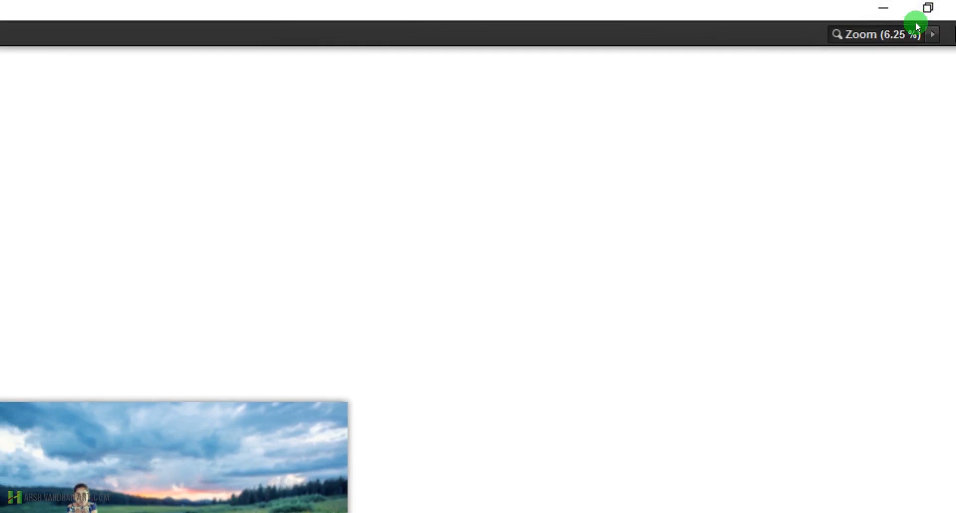
pyautogui.click(948, 27)
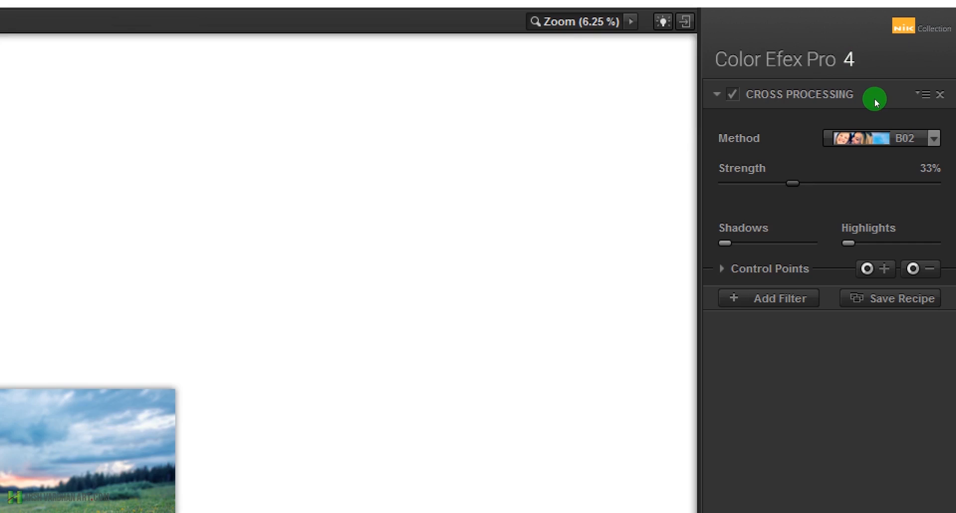
# Browse the Cross Processing method list and keep the B02 method
pyautogui.click(934, 138)
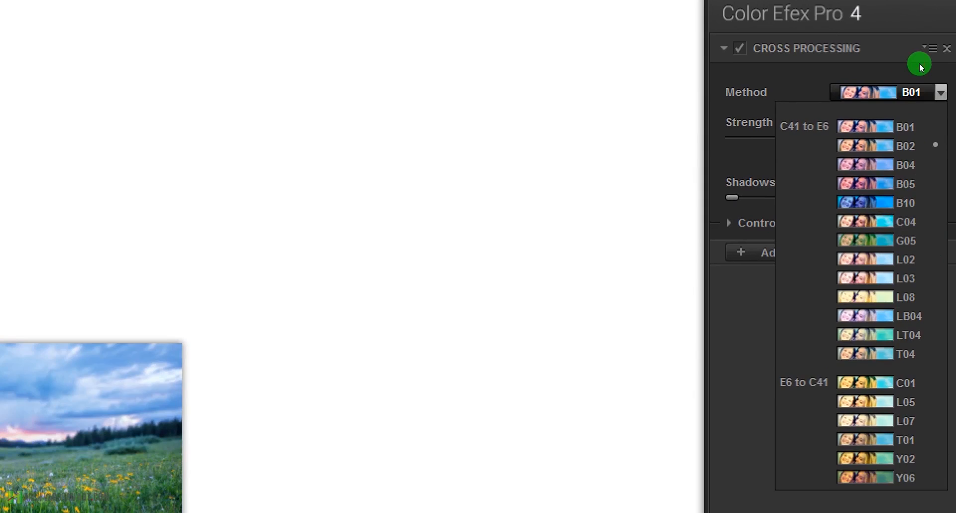
pyautogui.click(881, 65)
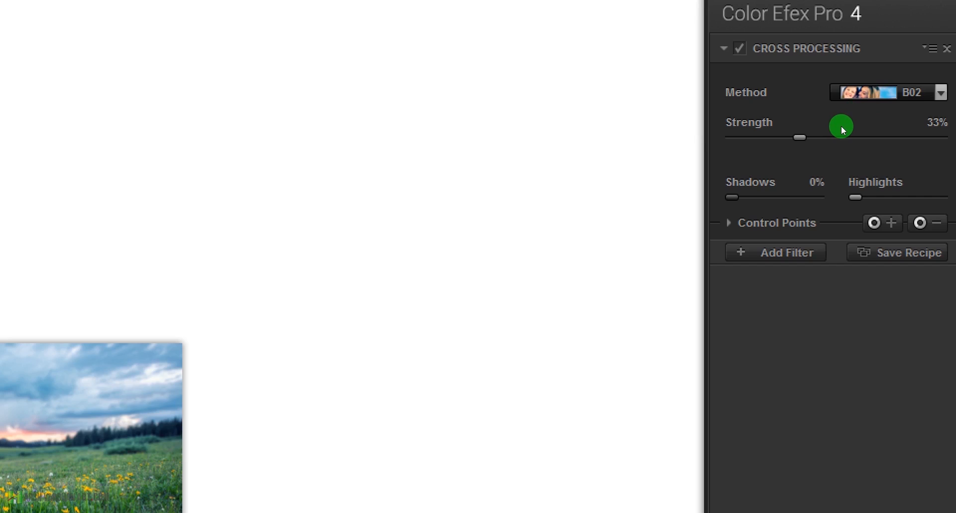
pyautogui.moveTo(841, 126); pyautogui.dragTo(819, 126)
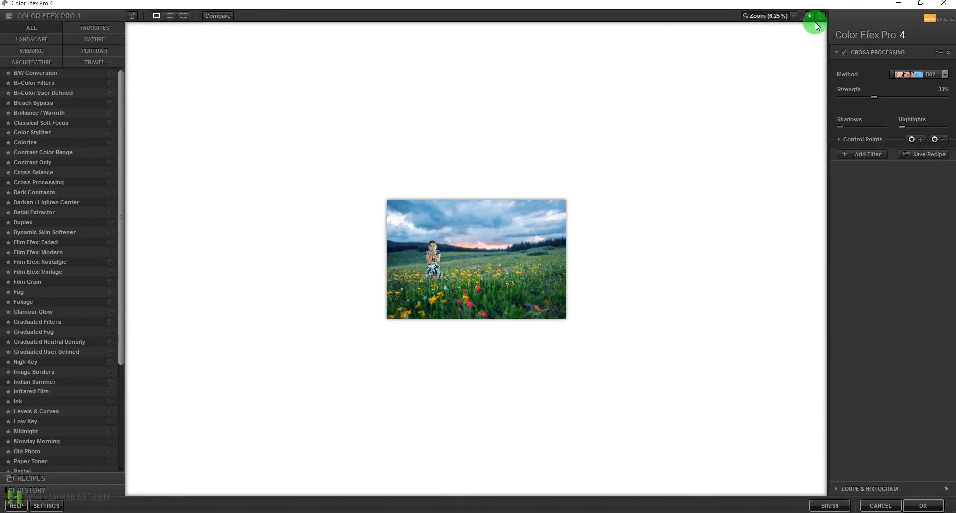
# Set the preview background color to black and fit the whole image to the preview area
pyautogui.click(810, 17)
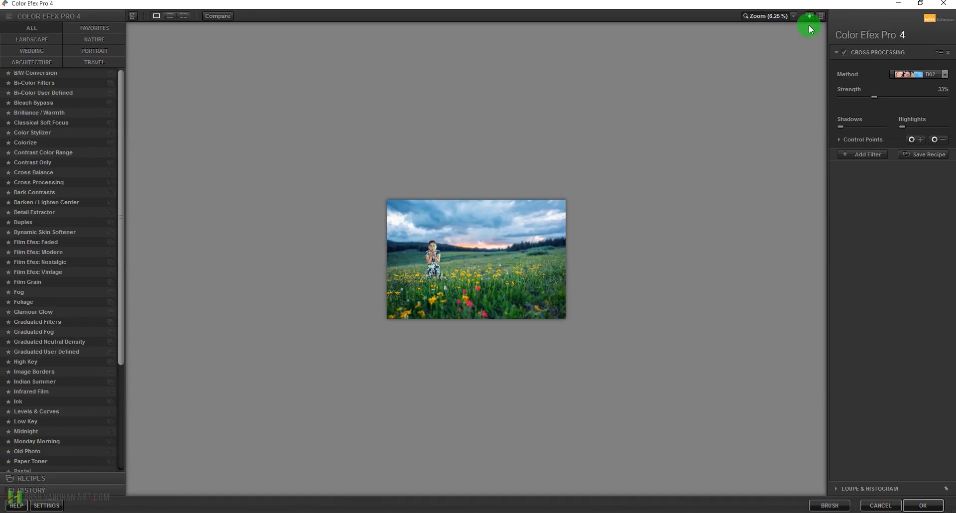
pyautogui.click(809, 17)
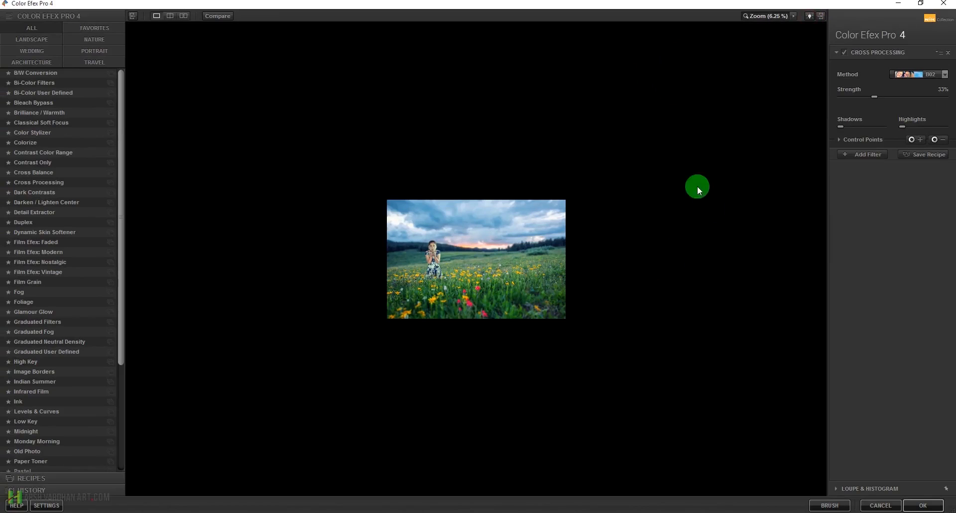
pyautogui.click(512, 227)
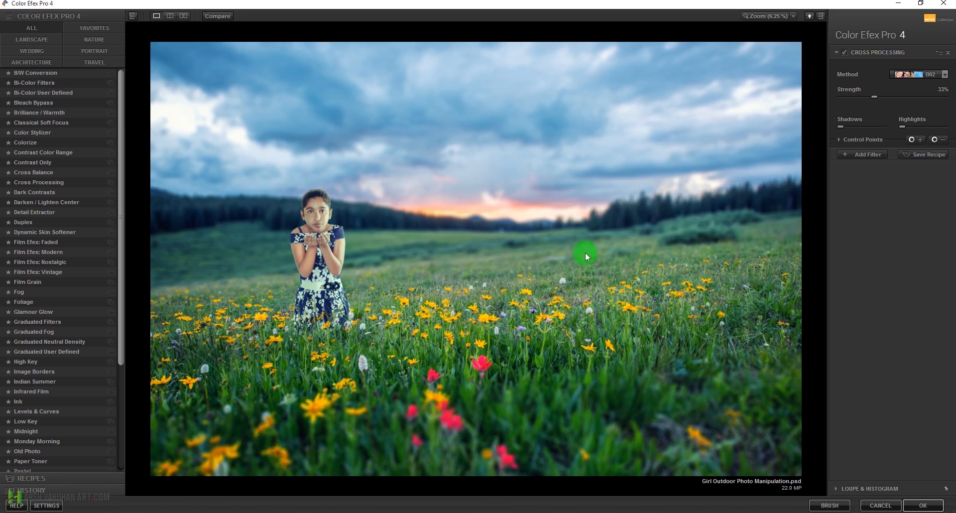
# Preview other Cross Processing methods, keep B02, and set the filter's Strength to 22%
pyautogui.click(944, 75)
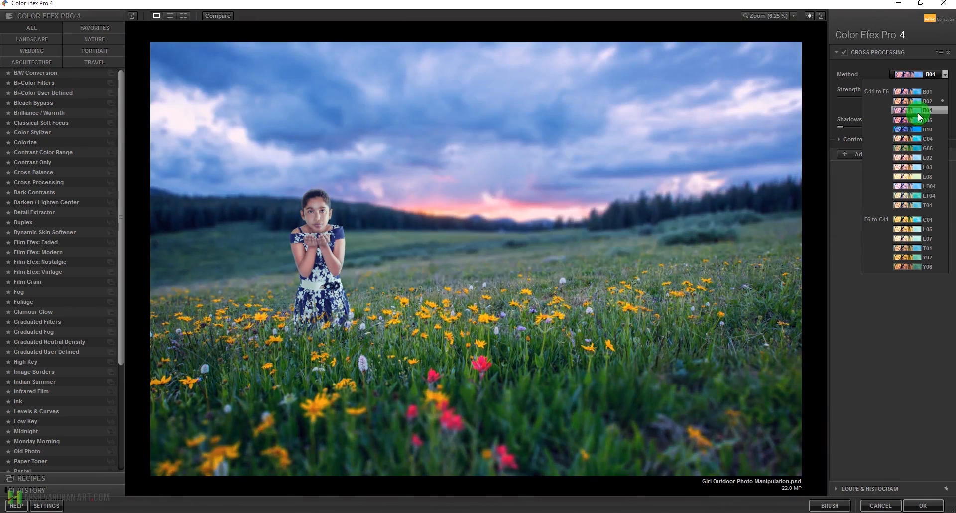
pyautogui.click(919, 102)
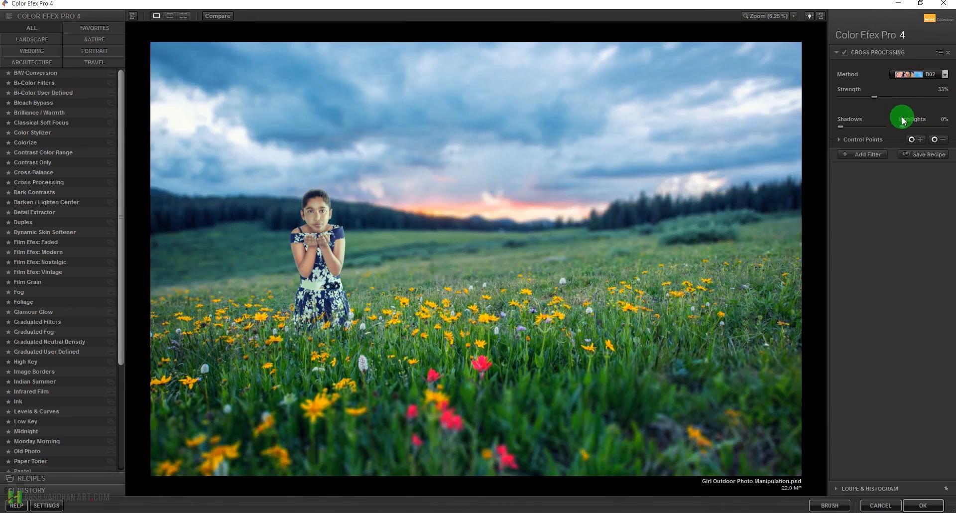
pyautogui.moveTo(873, 101)
pyautogui.mouseDown()
pyautogui.moveTo(852, 97)
pyautogui.moveTo(906, 97)
pyautogui.moveTo(864, 97)
pyautogui.mouseUp()
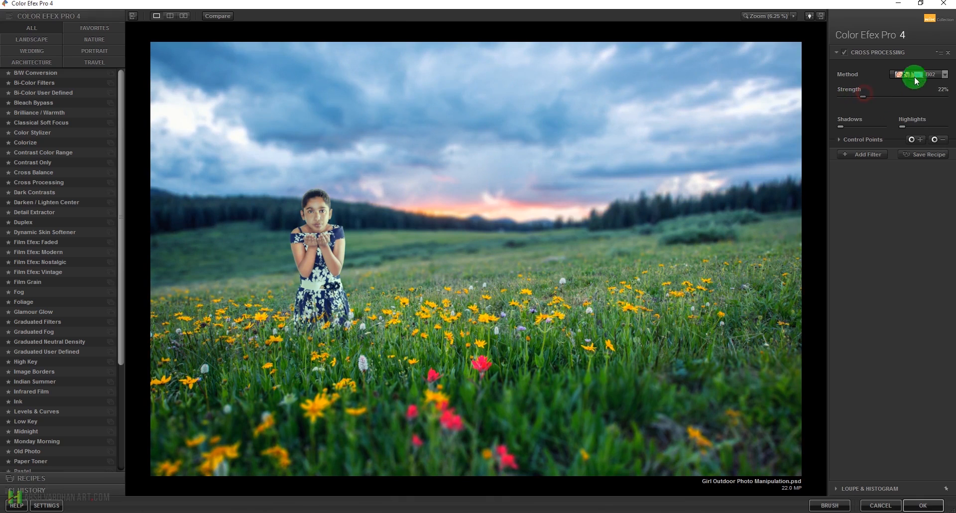
# Set the Cross Processing method to L03 with a Strength of 23%, previewing the other methods as well
pyautogui.click(944, 74)
pyautogui.moveTo(945, 90); pyautogui.dragTo(924, 163)
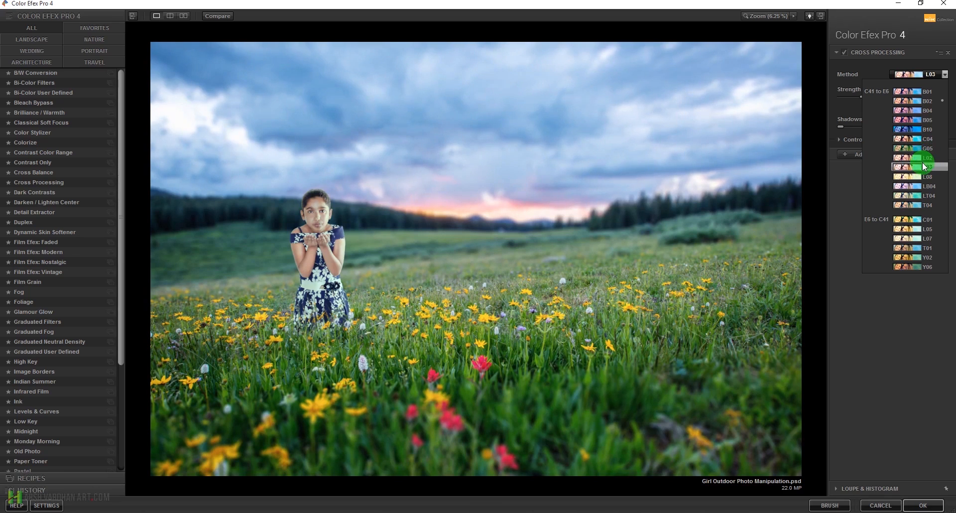
pyautogui.click(925, 167)
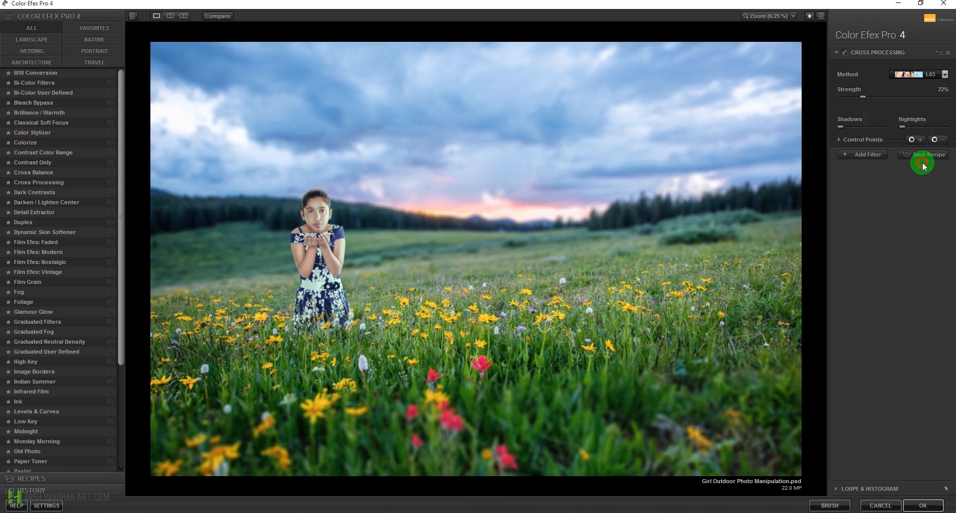
pyautogui.click(942, 73)
pyautogui.moveTo(937, 166); pyautogui.dragTo(903, 152)
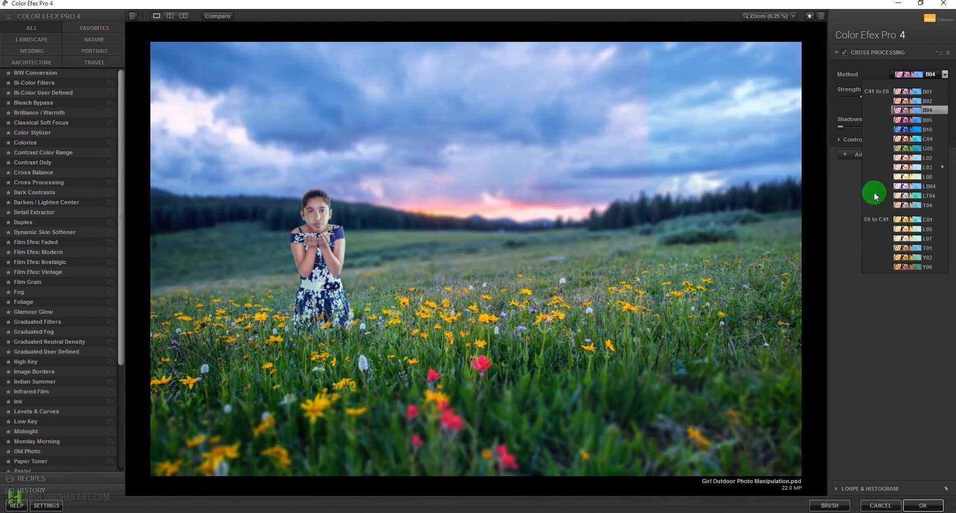
pyautogui.click(843, 114)
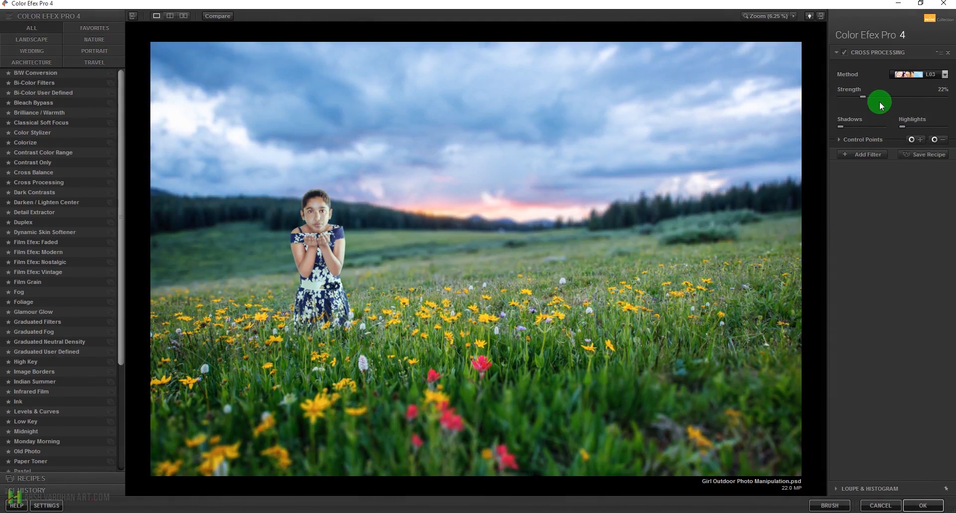
pyautogui.moveTo(862, 96); pyautogui.dragTo(863, 96)
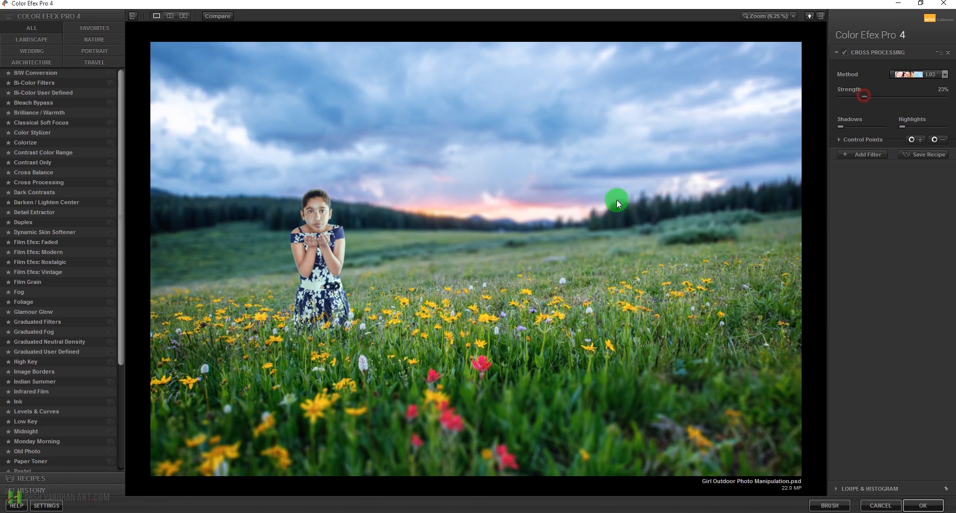
# Compare the L03 cross-processed image with the original several times
pyautogui.click(219, 17)
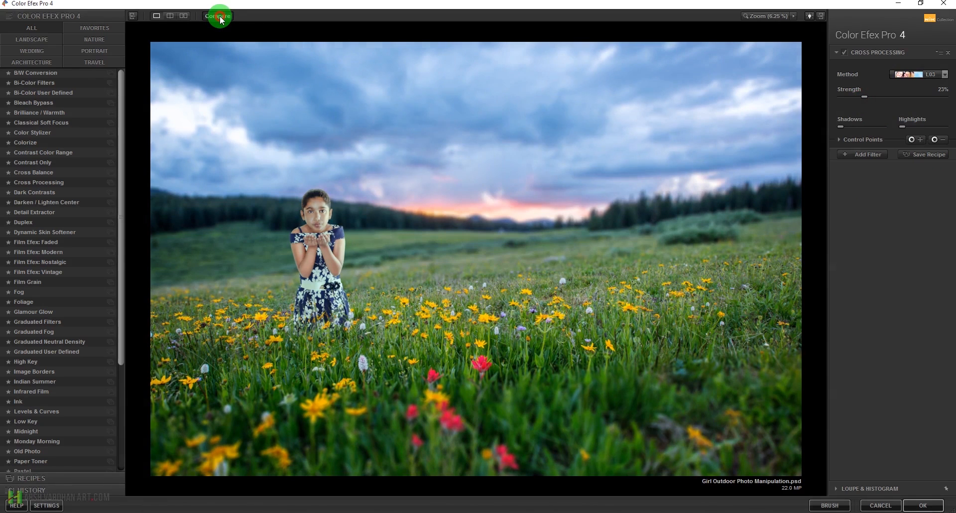
pyautogui.click(220, 17)
pyautogui.click(220, 17)
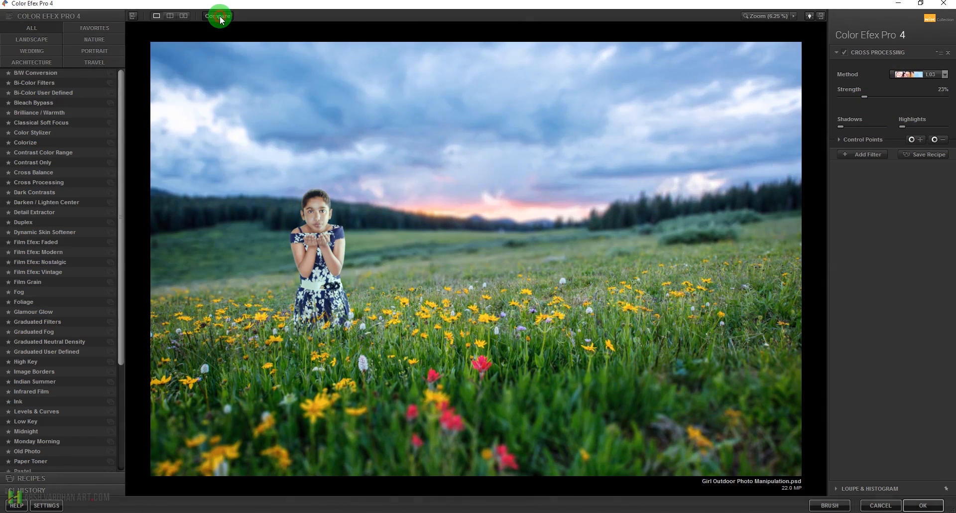
# Set the Cross Processing method to B02, compare the result with the original, and set the Strength to 28%
pyautogui.click(938, 81)
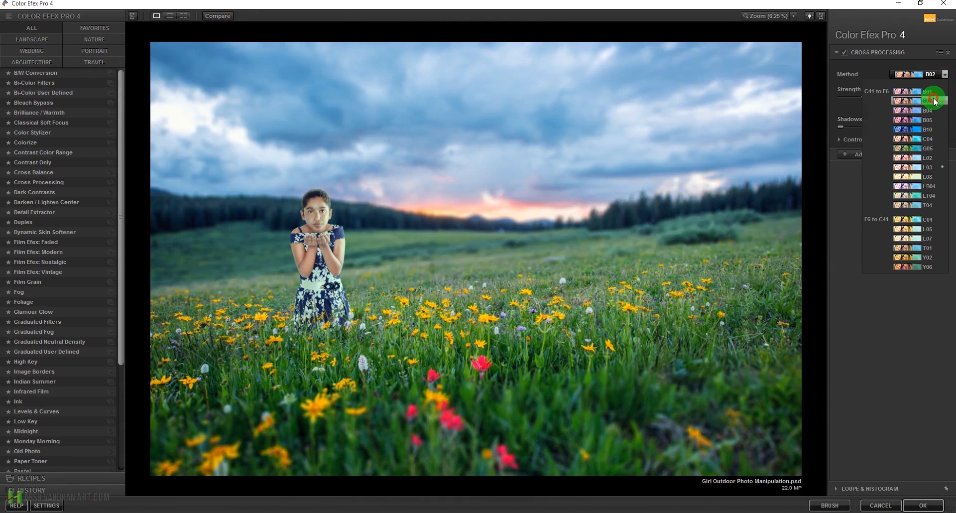
pyautogui.click(933, 99)
pyautogui.click(209, 16)
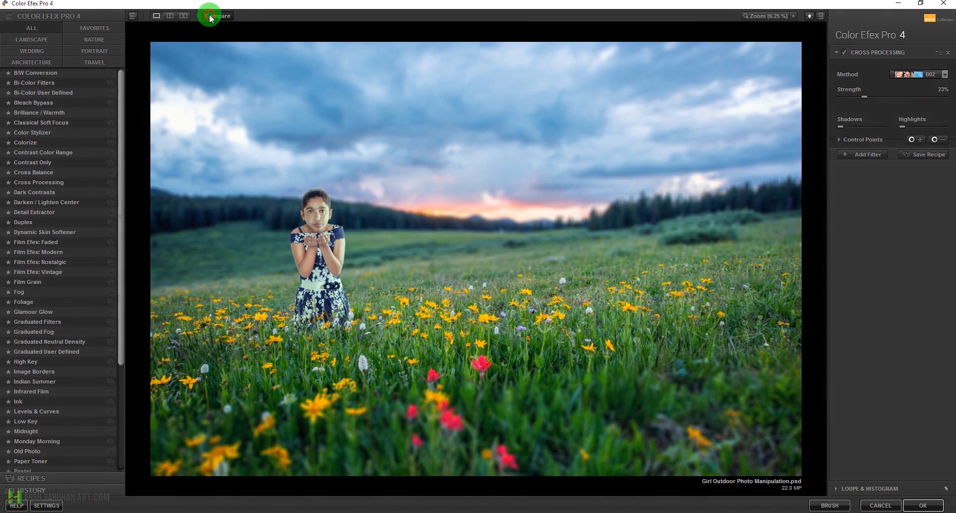
pyautogui.moveTo(865, 102)
pyautogui.mouseDown()
pyautogui.moveTo(896, 102)
pyautogui.moveTo(872, 100)
pyautogui.mouseUp()
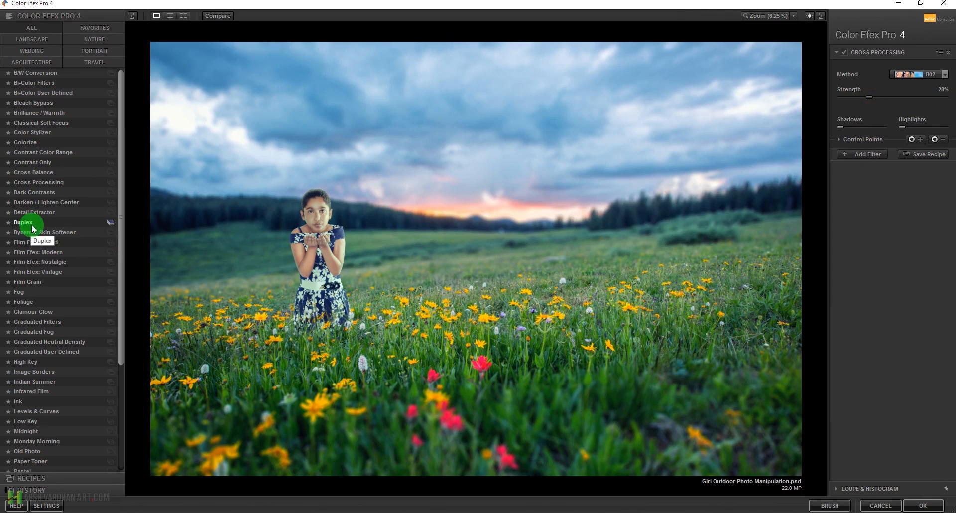
# Add a Vignette: Lens filter with an Amount of -7% and place its center on the horizon near the sunset glow
pyautogui.moveTo(118, 285); pyautogui.dragTo(118, 399)
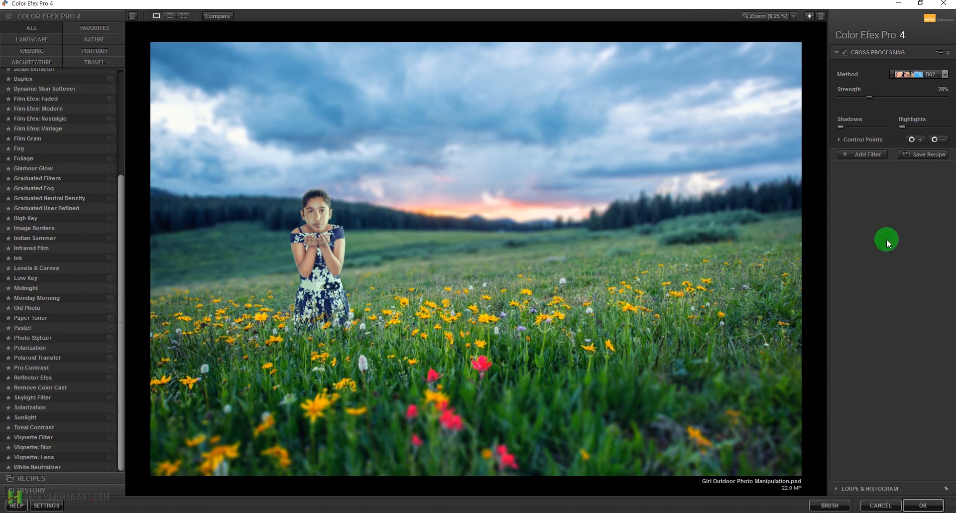
pyautogui.click(873, 154)
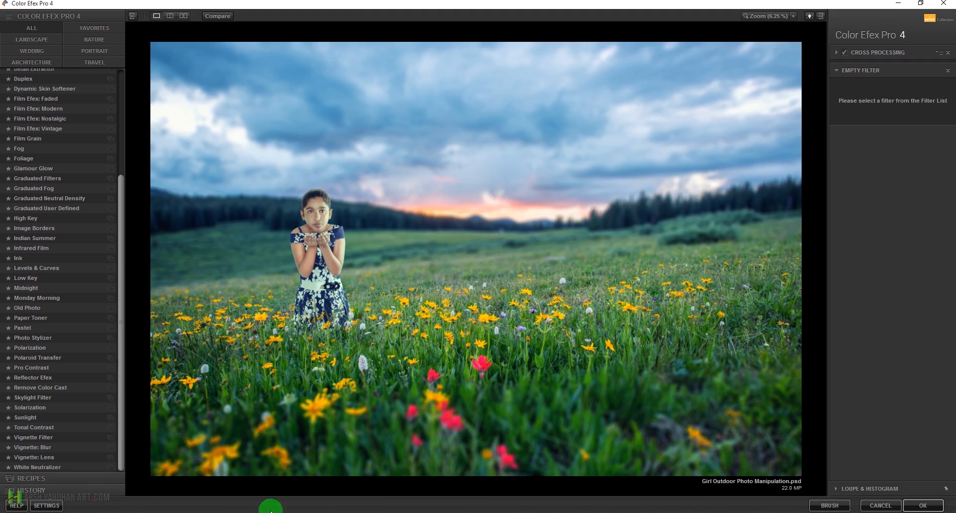
pyautogui.click(42, 461)
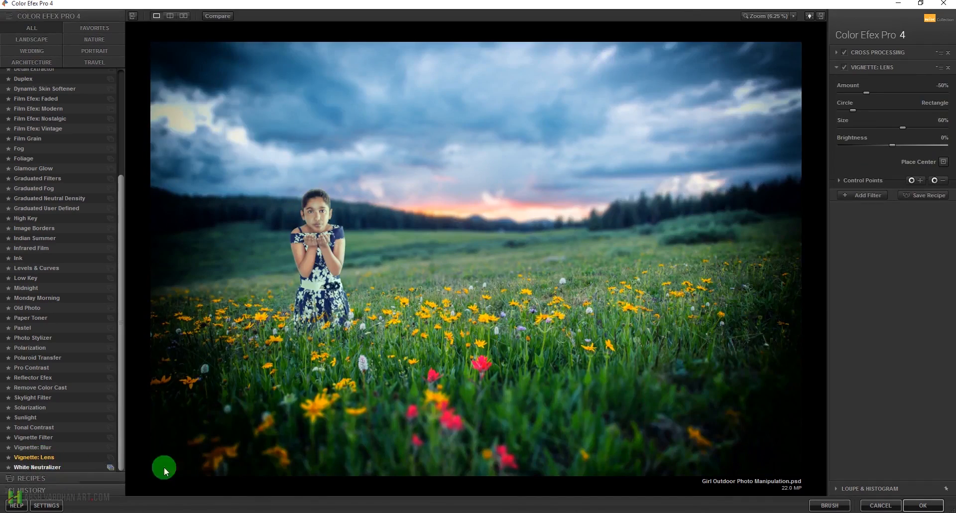
pyautogui.moveTo(868, 94); pyautogui.dragTo(894, 99)
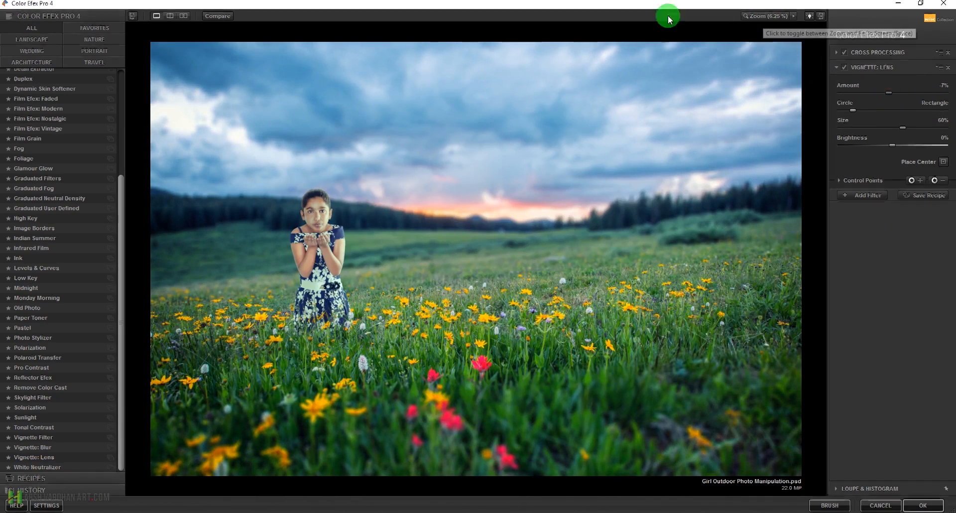
pyautogui.click(944, 162)
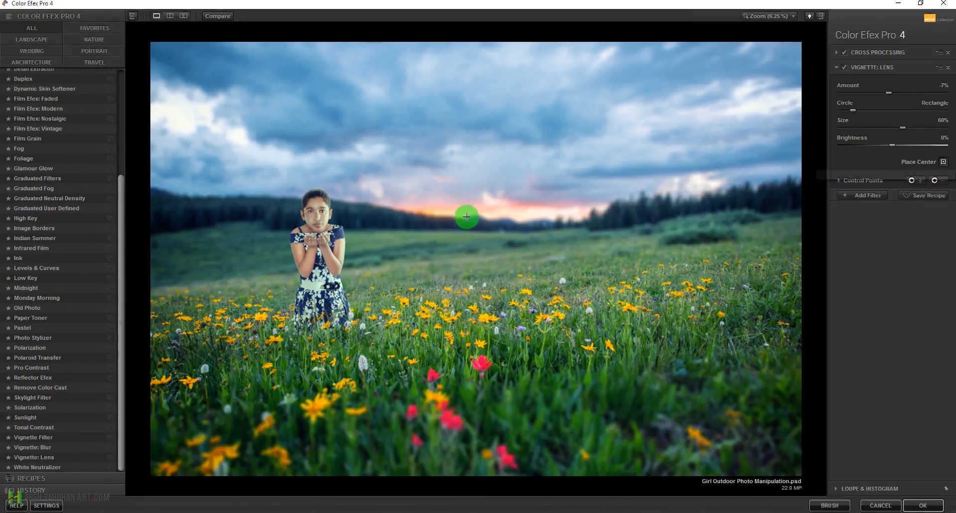
pyautogui.click(461, 213)
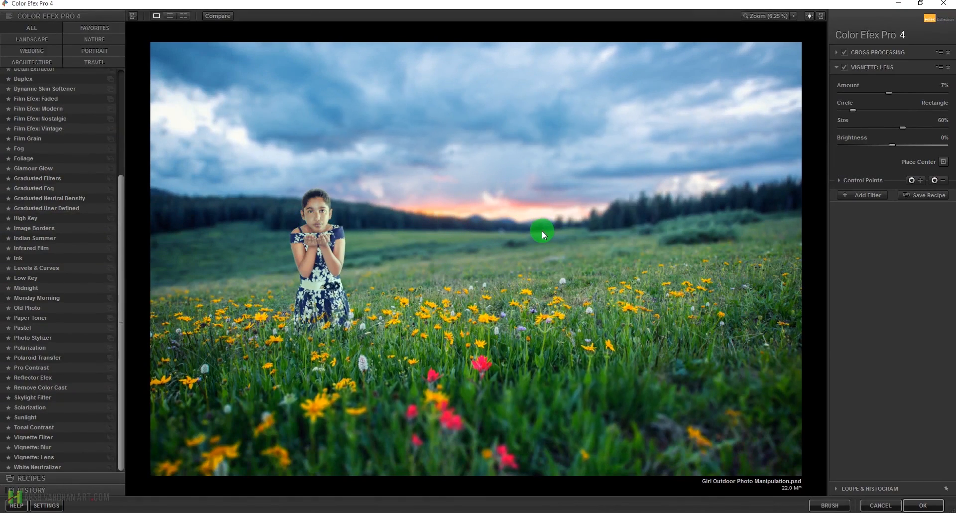
# Compare the graded image with the original and apply both filters, returning to Photoshop
pyautogui.click(215, 16)
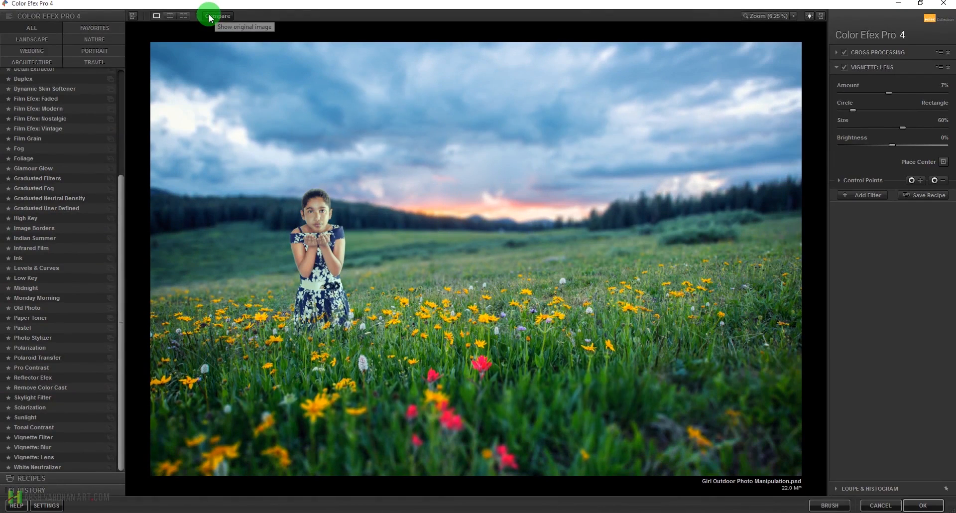
pyautogui.click(212, 17)
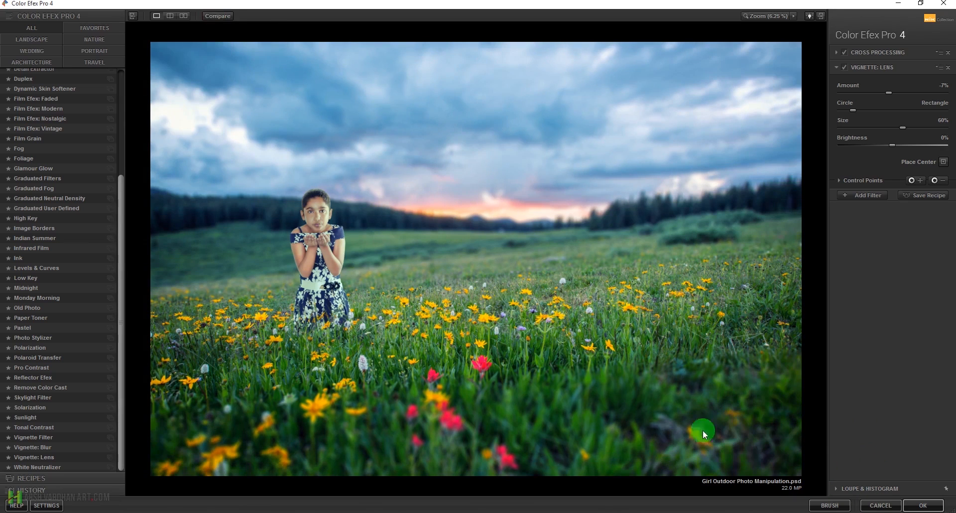
pyautogui.click(925, 506)
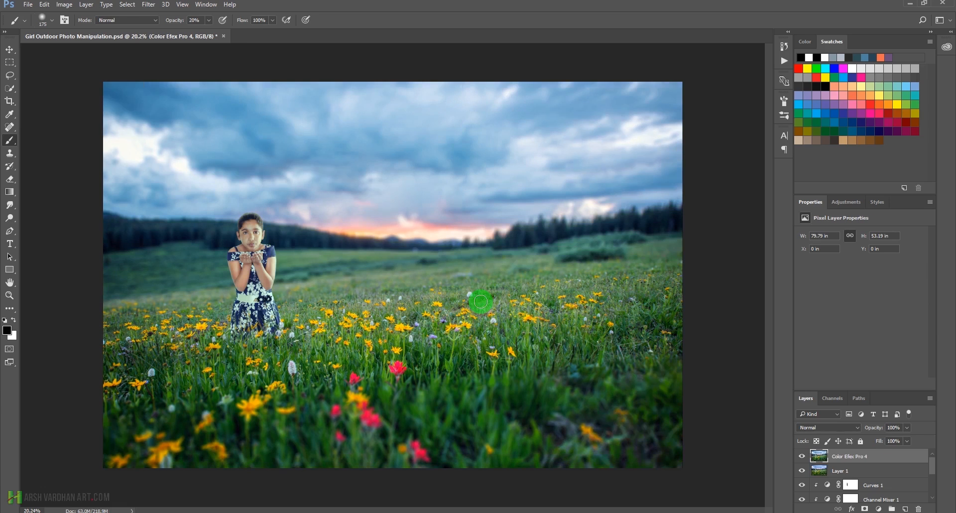
# Toggle the Color Efex Pro 4 layer to check its effect, and add a new layer above it in Hard Light blend mode
pyautogui.click(801, 456)
pyautogui.click(801, 456)
pyautogui.click(905, 509)
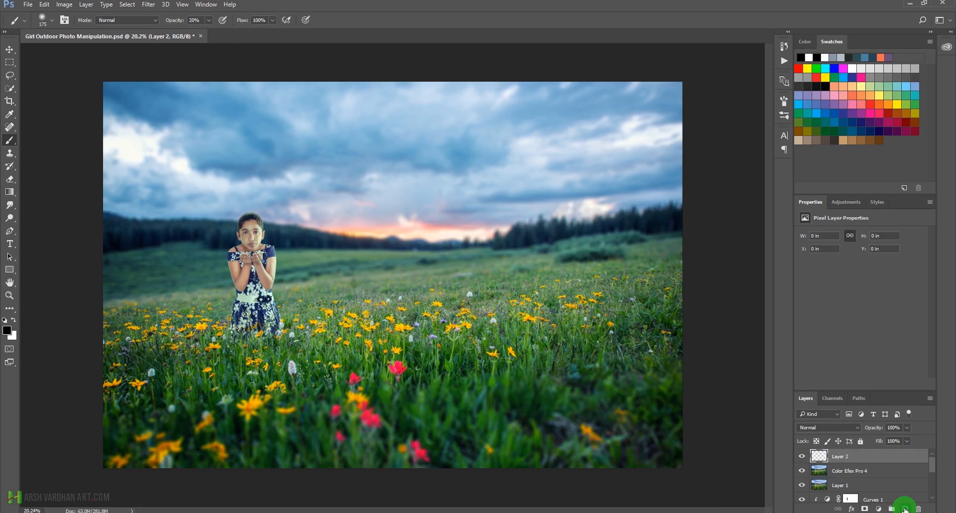
pyautogui.click(852, 427)
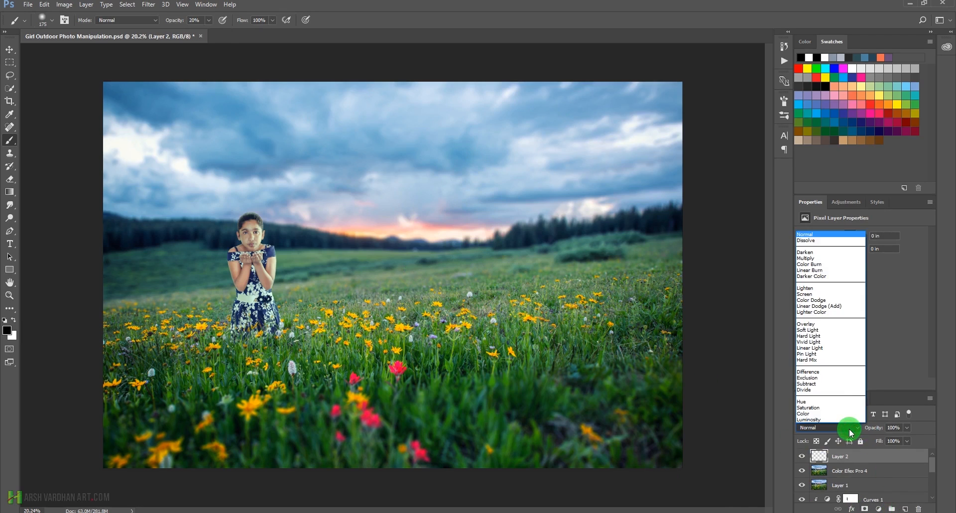
pyautogui.click(814, 336)
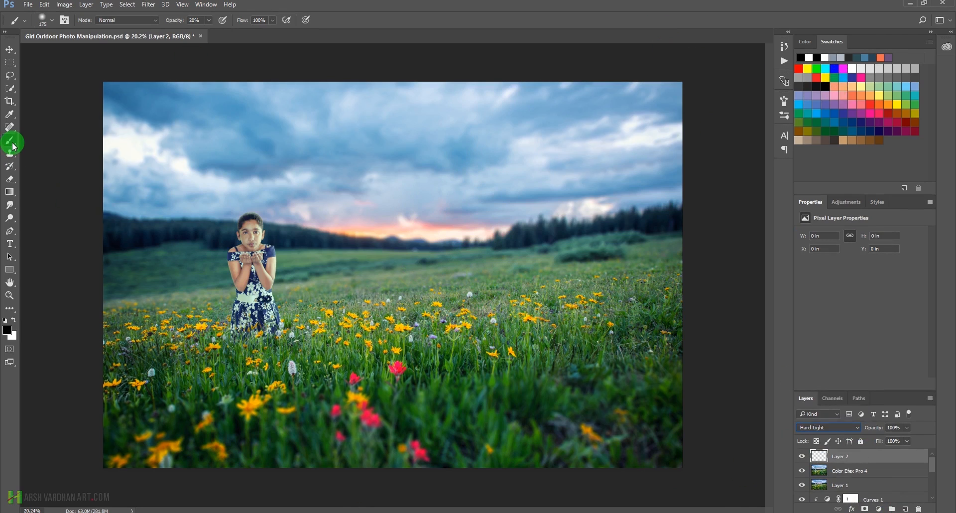
# Set up a soft round brush with 0% hardness, 100% opacity and a coral orange foreground color
pyautogui.rightClick(292, 171)
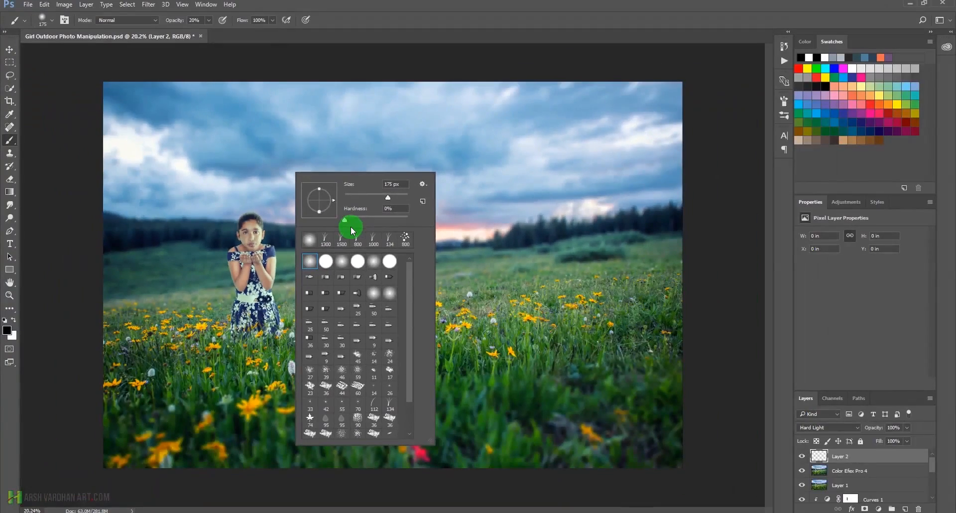
pyautogui.click(209, 20)
pyautogui.moveTo(207, 30); pyautogui.dragTo(252, 35)
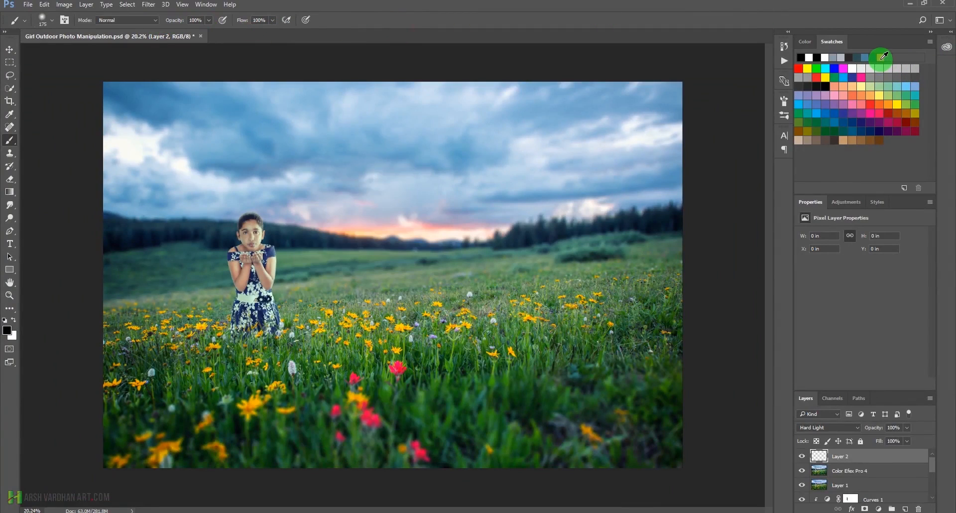
pyautogui.click(852, 95)
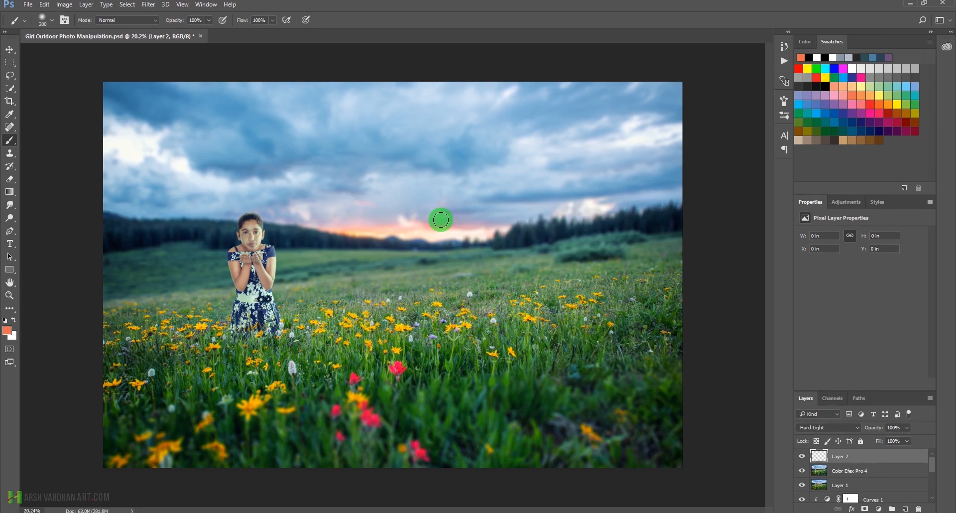
# Enlarge the brush to 1500 px and paint an orange glow above the horizon at the sunset on the Hard Light layer
pyautogui.press(']')
pyautogui.press(']')
pyautogui.press(']')
pyautogui.press(']')
pyautogui.press(']')
pyautogui.press(']')
pyautogui.press(']')
pyautogui.press(']')
pyautogui.press(']')
pyautogui.press(']')
pyautogui.press(']')
pyautogui.press(']')
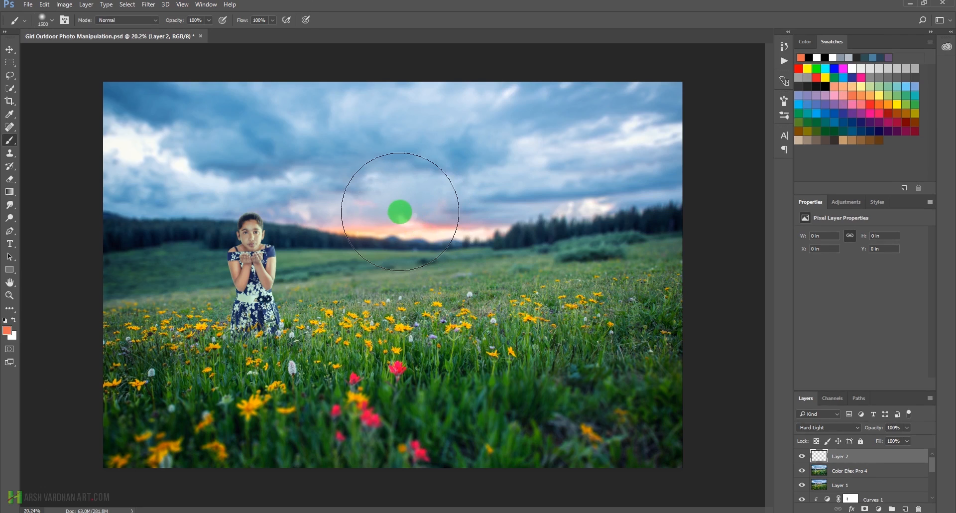
pyautogui.moveTo(401, 209); pyautogui.dragTo(429, 161)
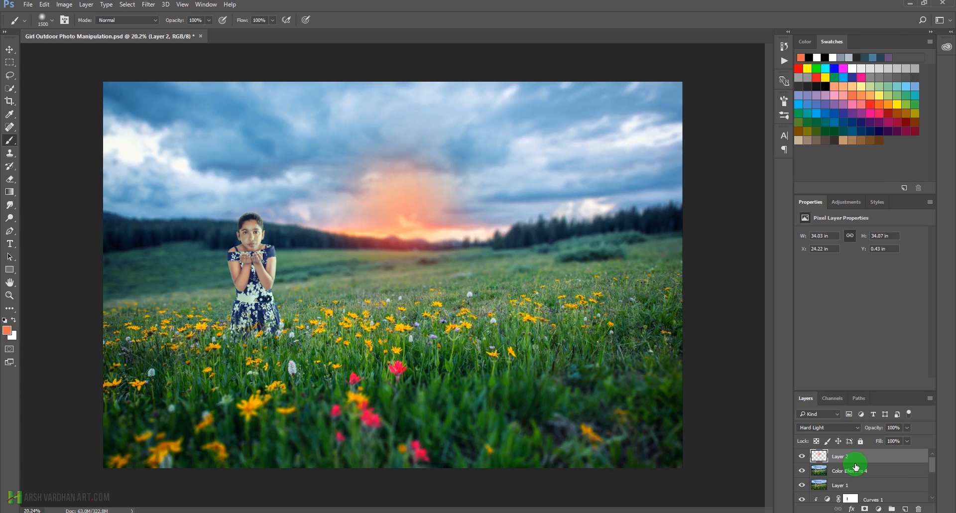
# Free-transform the orange glow to about 107.75 in wide and 50.61 in high, spreading it across the sunset horizon
pyautogui.hotkey('ctrl', 't')
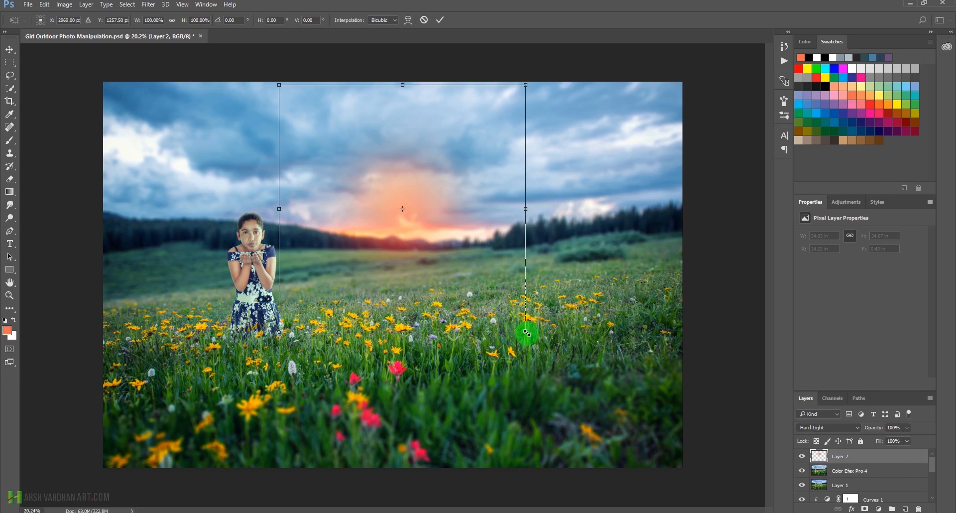
pyautogui.moveTo(526, 333); pyautogui.dragTo(640, 383)
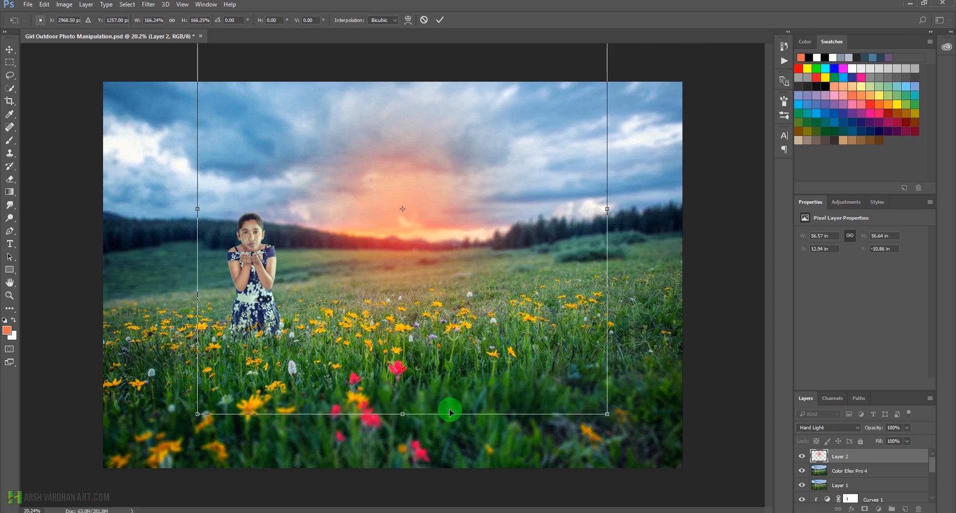
pyautogui.moveTo(494, 295); pyautogui.dragTo(516, 285)
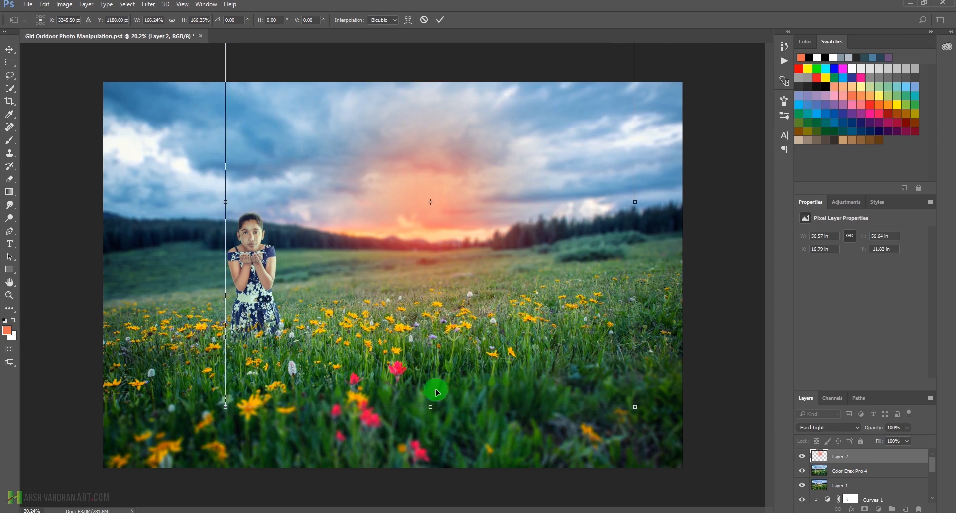
pyautogui.moveTo(432, 405); pyautogui.dragTo(448, 361)
pyautogui.moveTo(486, 174); pyautogui.dragTo(481, 198)
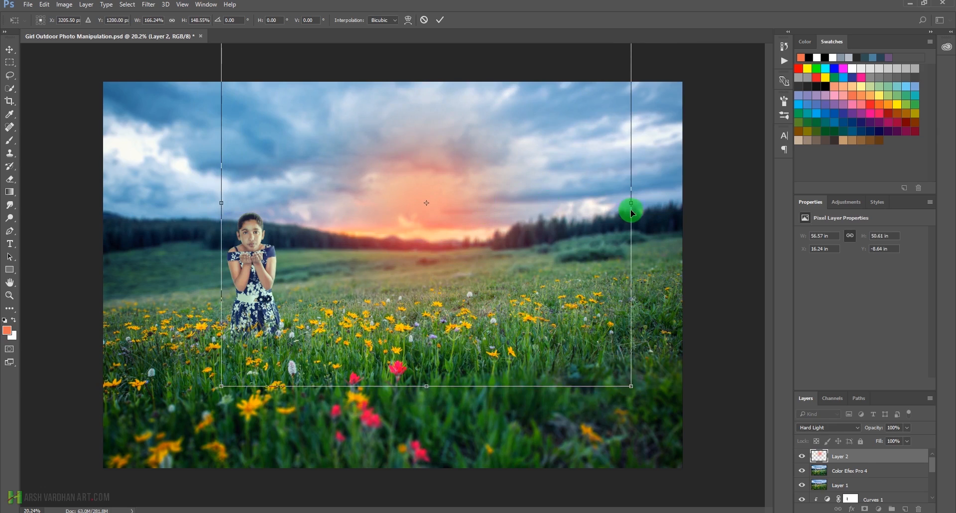
pyautogui.moveTo(633, 204); pyautogui.dragTo(820, 232)
pyautogui.click(445, 23)
pyautogui.press('b')
pyautogui.hotkey('ctrl', '-')
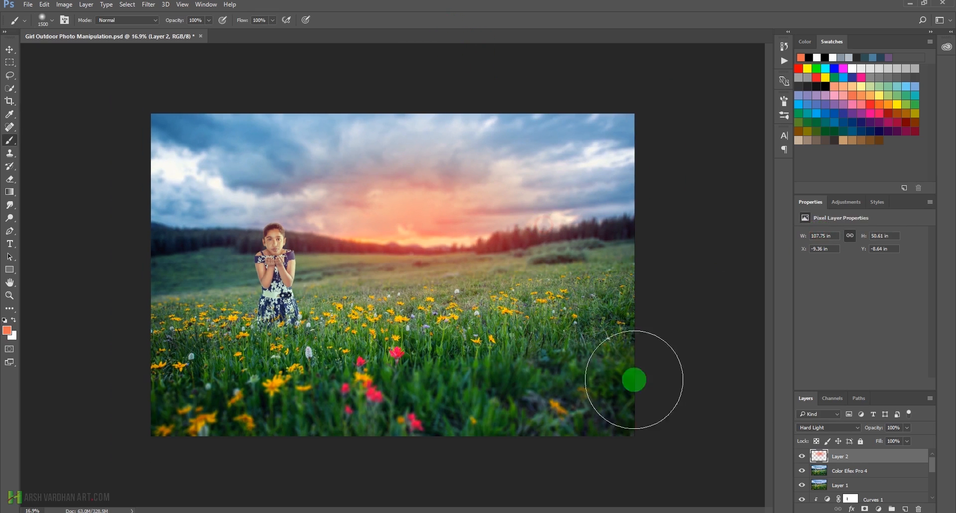
# Try Linear Dodge (Add), Color Dodge, Overlay and Vivid Light blending on the glow layer, and return it to Hard Light
pyautogui.click(830, 428)
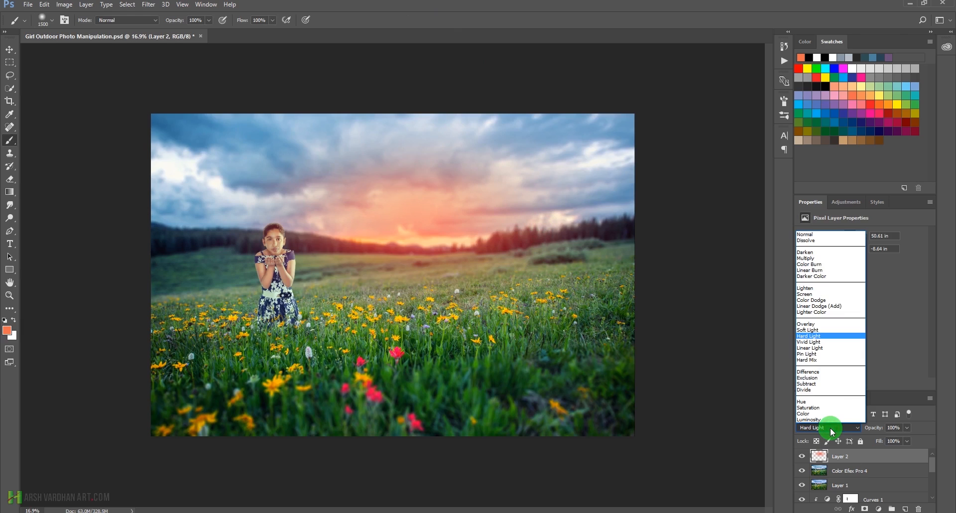
pyautogui.click(832, 306)
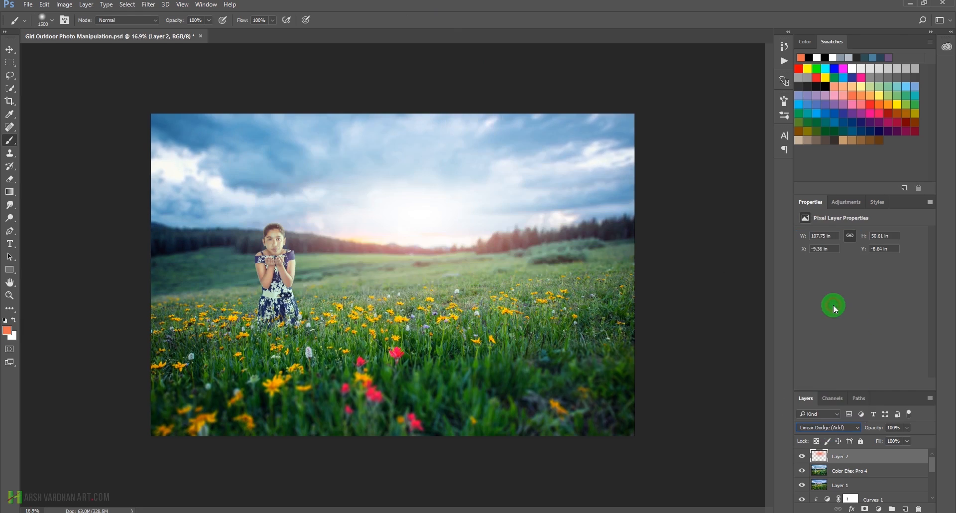
pyautogui.click(824, 427)
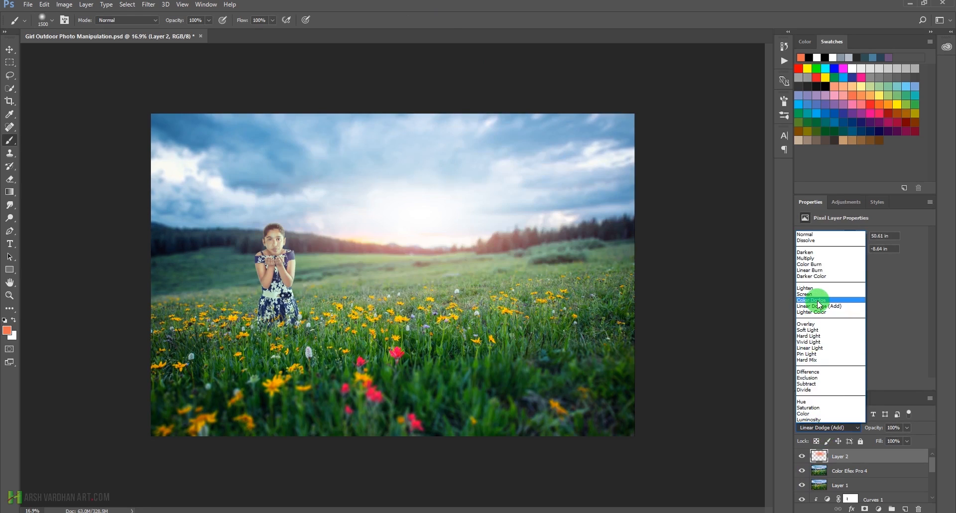
pyautogui.click(817, 300)
pyautogui.click(826, 429)
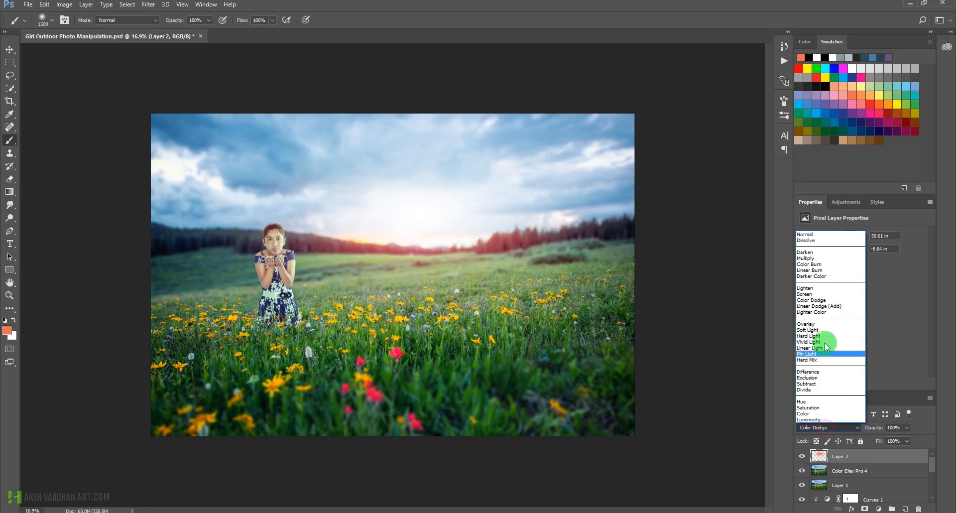
pyautogui.click(822, 327)
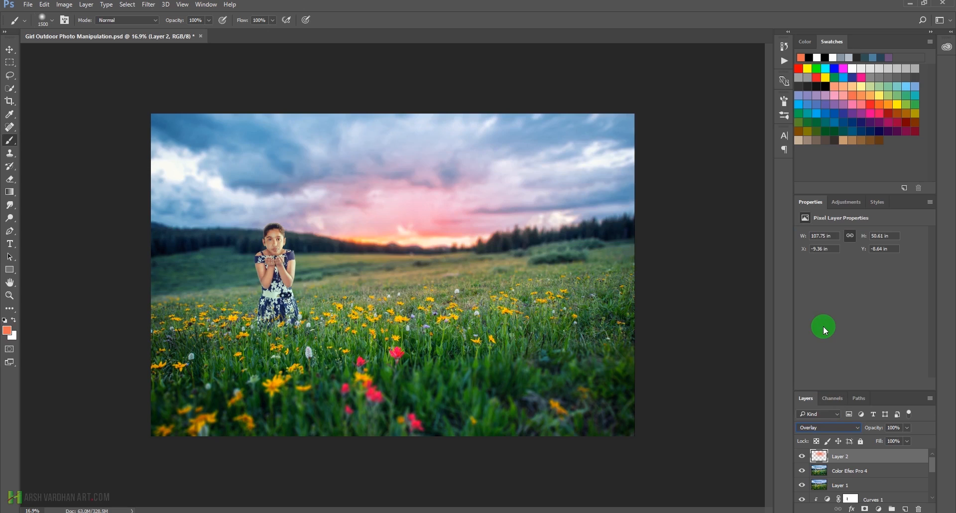
pyautogui.press('Down')
pyautogui.press('Down')
pyautogui.press('Down')
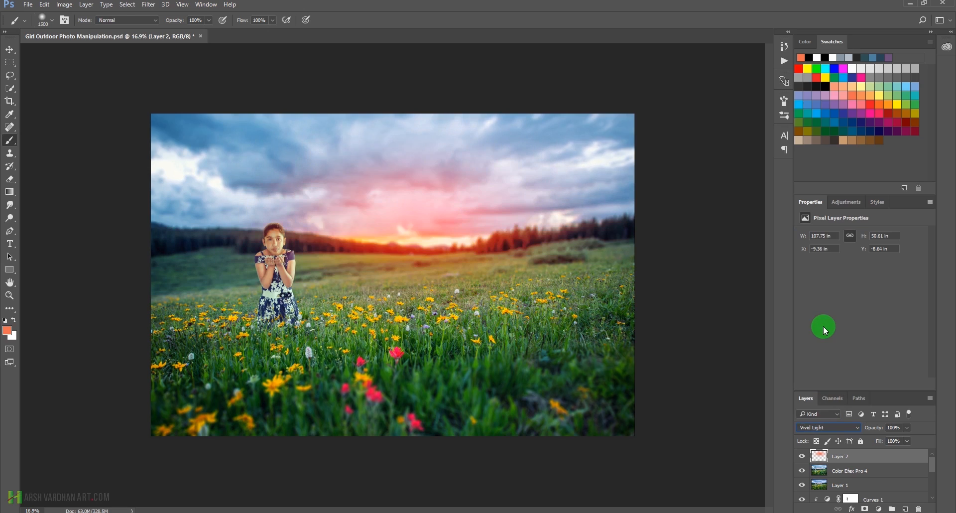
pyautogui.press('Up')
pyautogui.press('Down')
pyautogui.press('Up')
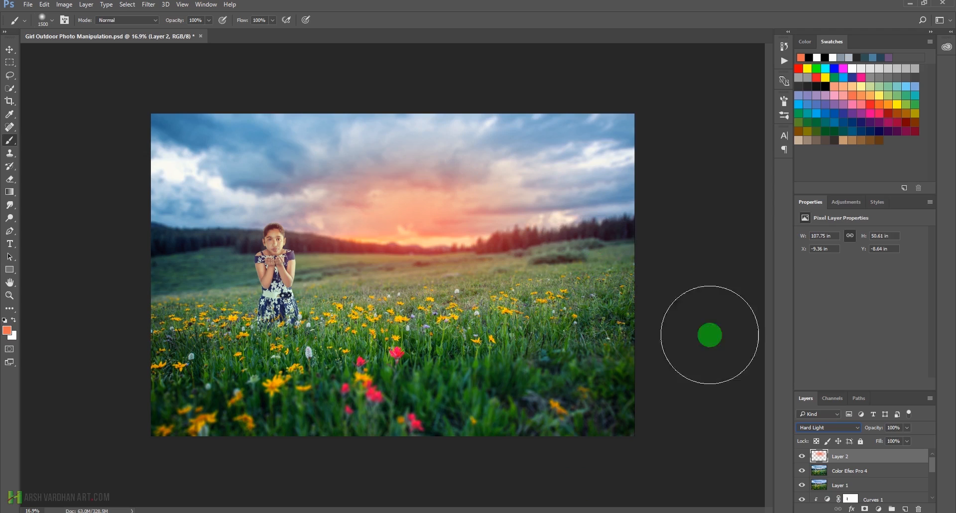
# Lower the glow layer's opacity to 78%
pyautogui.click(907, 442)
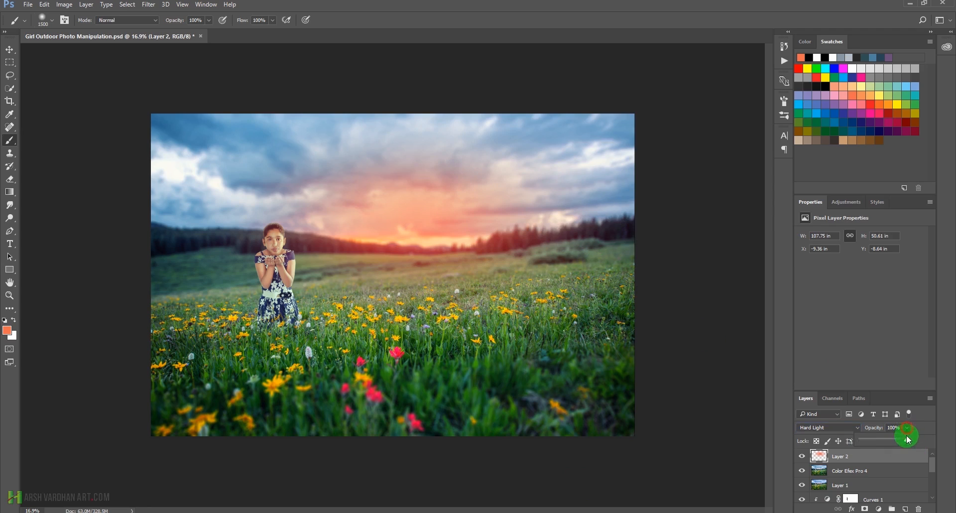
pyautogui.moveTo(895, 442); pyautogui.dragTo(891, 448)
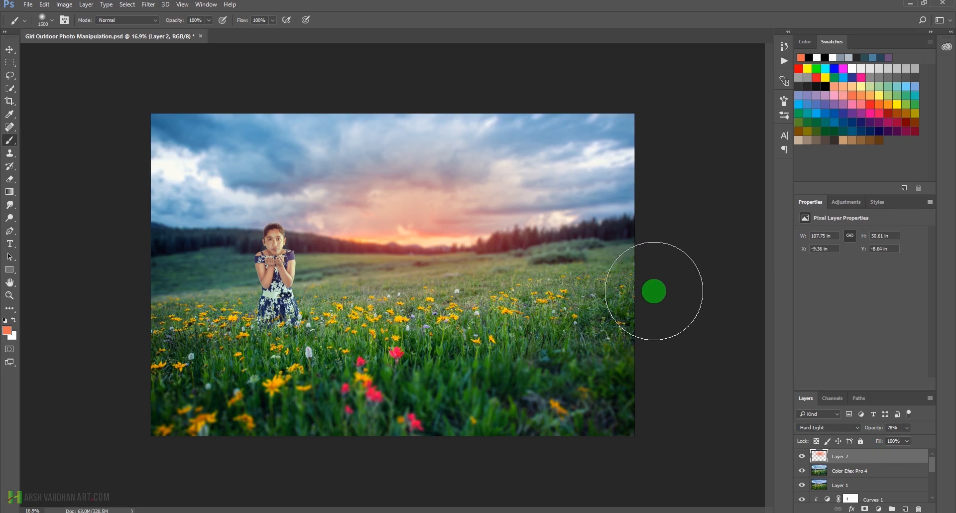
# Place the birds-1624407 image, scale it to about 43% and position it in the sky above the sunset
pyautogui.moveTo(654, 291); pyautogui.dragTo(589, 258)
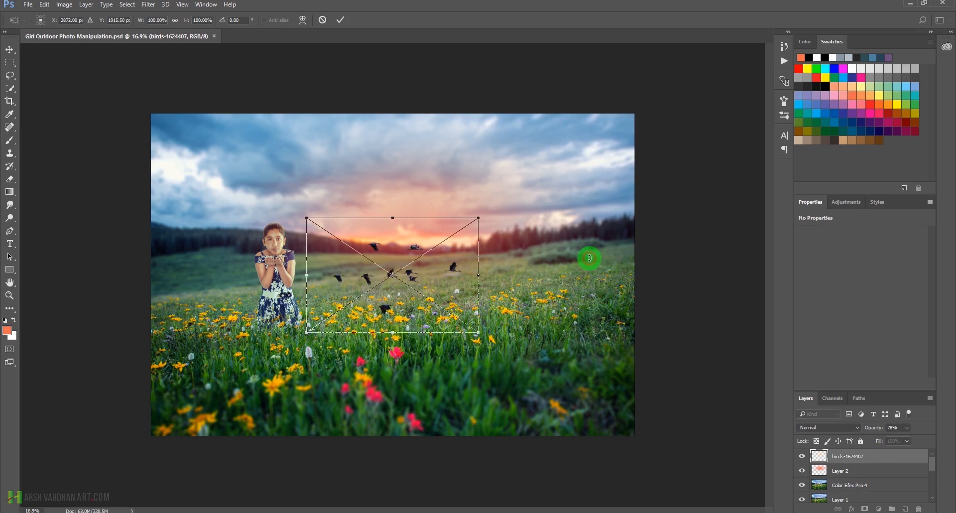
pyautogui.moveTo(443, 280); pyautogui.dragTo(454, 200)
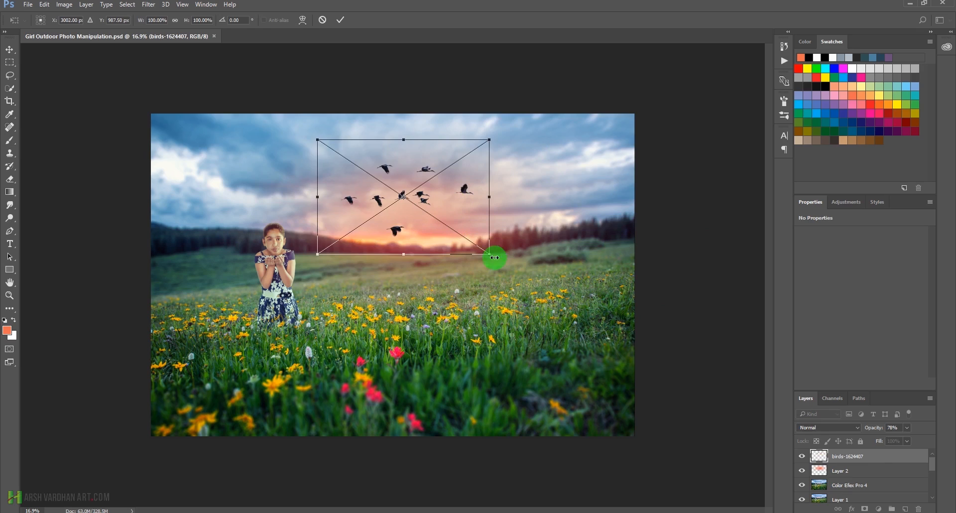
pyautogui.moveTo(490, 257); pyautogui.dragTo(475, 186)
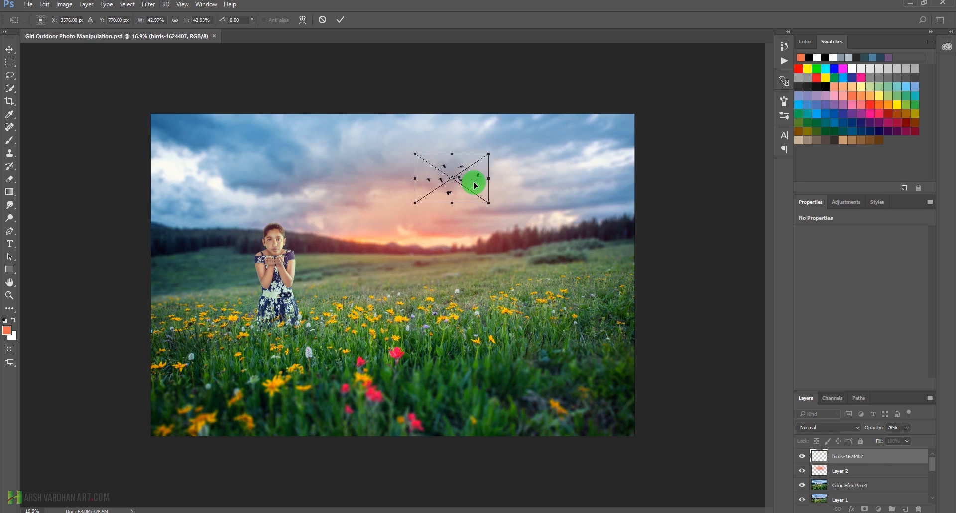
pyautogui.press('Return')
pyautogui.press('b')
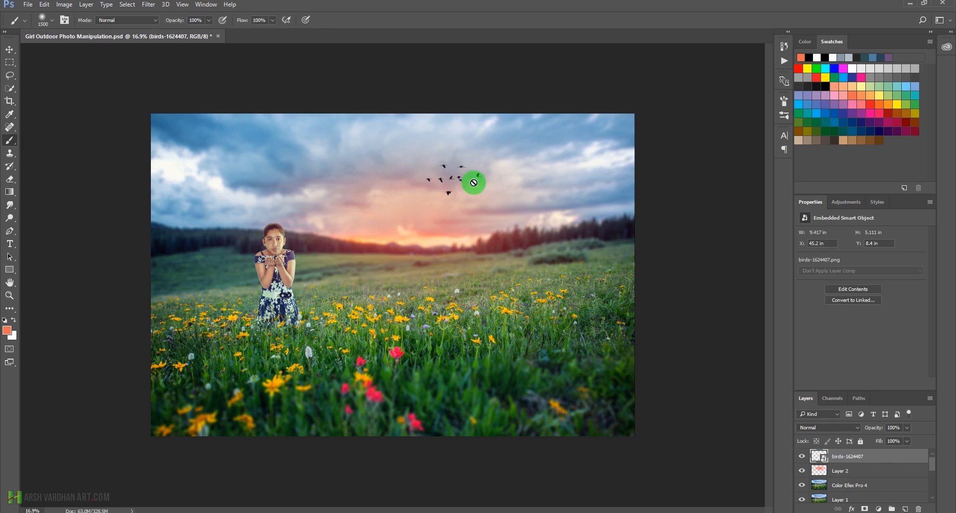
# Reduce the birds layer's opacity to 72%
pyautogui.click(907, 429)
pyautogui.click(905, 440)
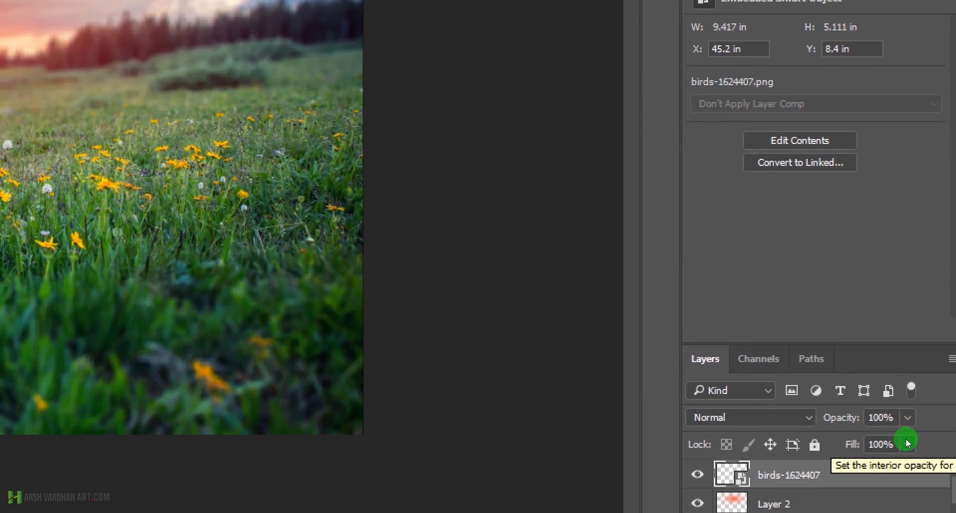
pyautogui.moveTo(908, 443); pyautogui.dragTo(894, 438)
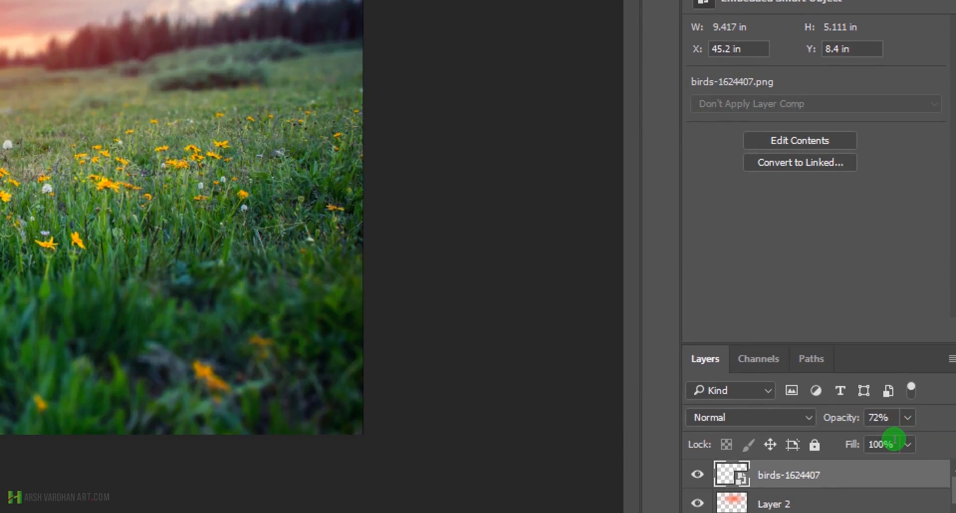
# Set the birds layer to Overlay blend mode with 80% opacity and check how the birds blend into the sky
pyautogui.moveTo(459, 175); pyautogui.dragTo(485, 199)
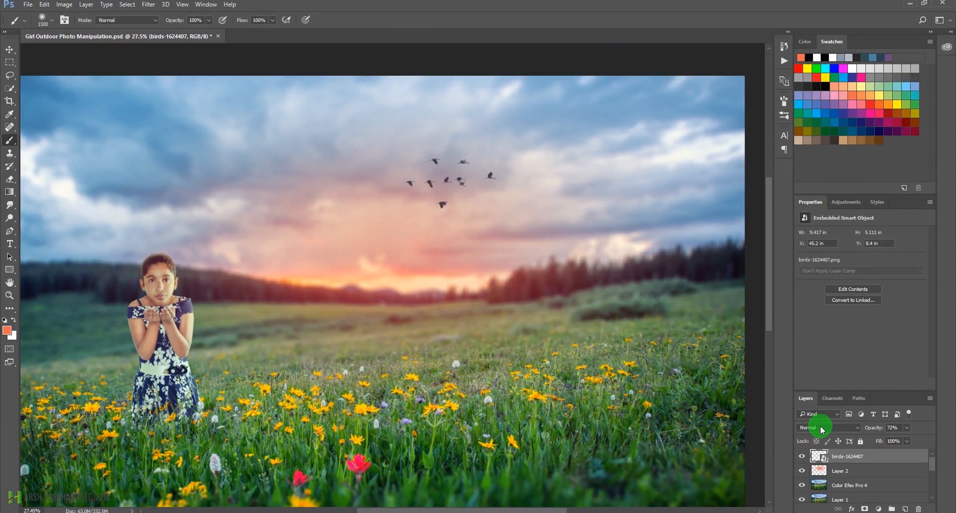
pyautogui.click(822, 429)
pyautogui.click(826, 325)
pyautogui.click(906, 427)
pyautogui.moveTo(906, 441); pyautogui.dragTo(910, 442)
pyautogui.moveTo(501, 203); pyautogui.dragTo(458, 234)
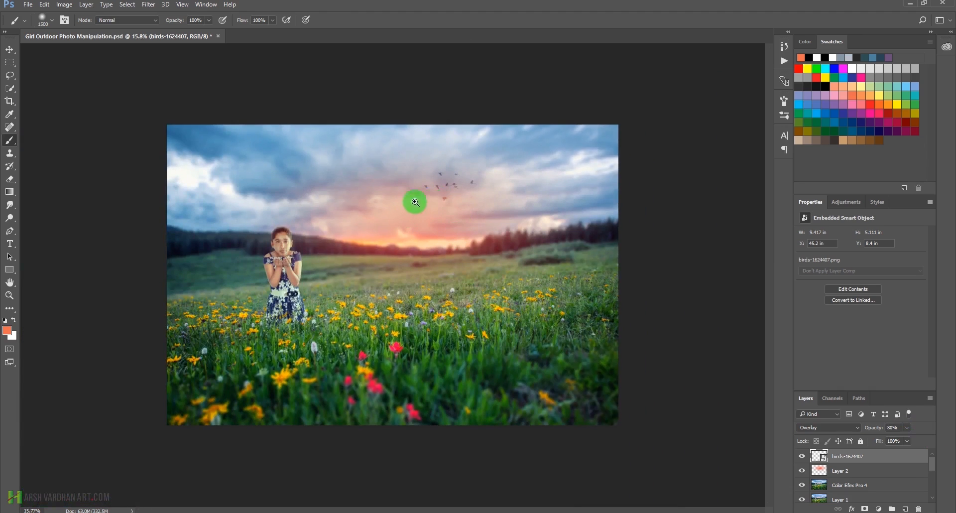
pyautogui.moveTo(410, 204); pyautogui.dragTo(469, 219)
pyautogui.moveTo(446, 177); pyautogui.dragTo(463, 186)
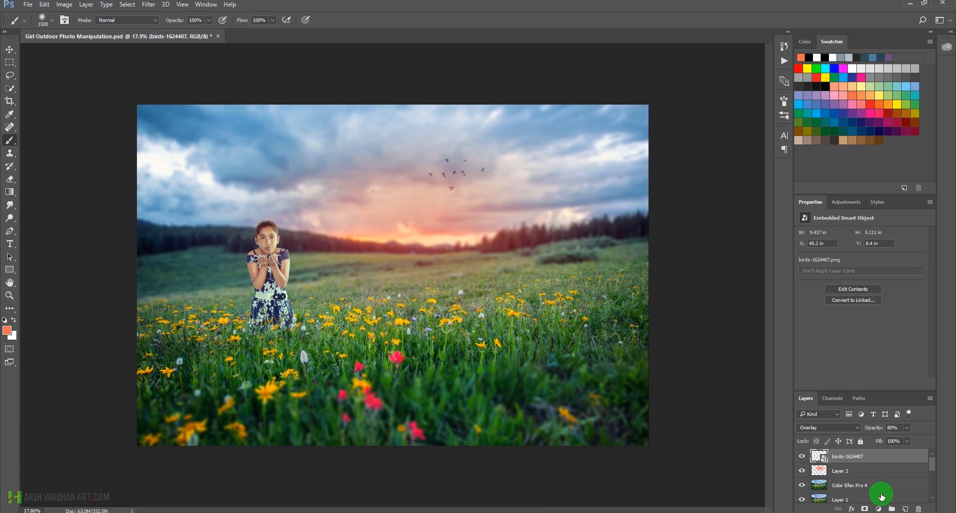
# Add a Selective Color adjustment layer above the birds layer, keeping Reds as the color range
pyautogui.click(896, 459)
pyautogui.click(852, 203)
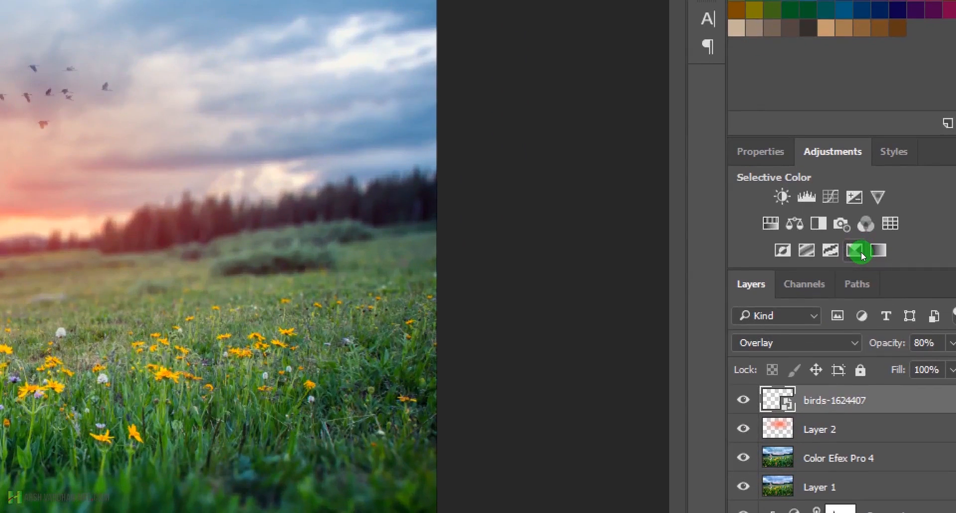
pyautogui.click(861, 252)
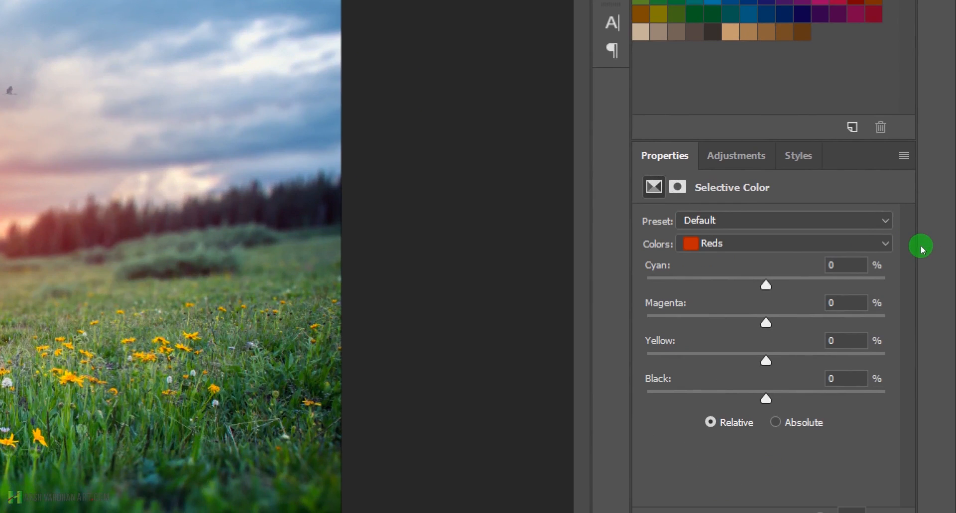
pyautogui.click(885, 243)
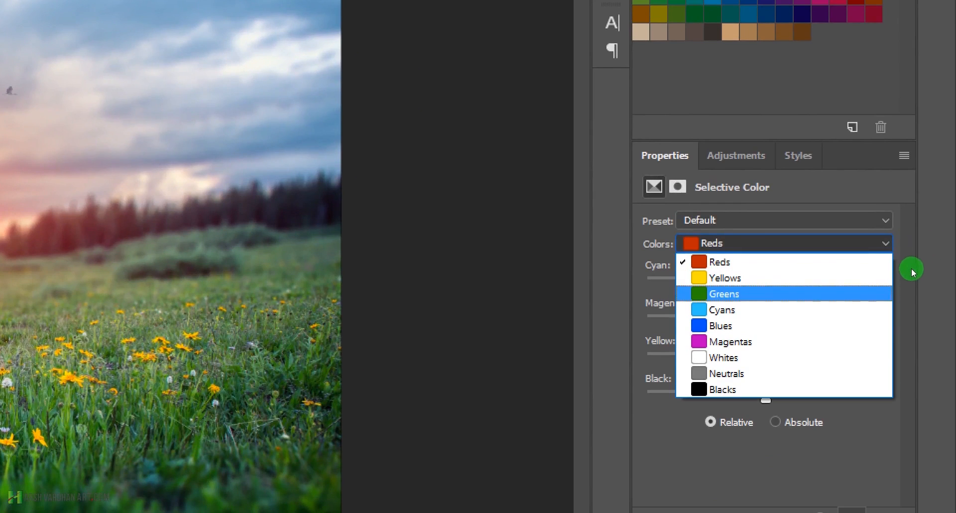
pyautogui.click(946, 243)
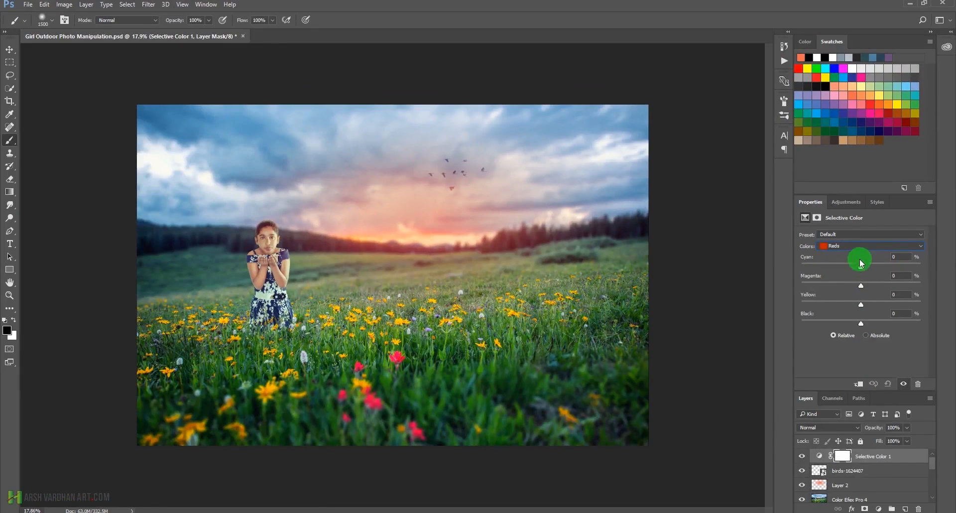
# Adjust the Reds in the Selective Color layer, and set the Yellows to Cyan +11%, Magenta +13%, Yellow +1% and Black -9%
pyautogui.moveTo(861, 268); pyautogui.dragTo(868, 306)
pyautogui.moveTo(861, 323)
pyautogui.mouseDown()
pyautogui.moveTo(851, 324)
pyautogui.moveTo(871, 320)
pyautogui.moveTo(849, 321)
pyautogui.mouseUp()
pyautogui.moveTo(862, 288); pyautogui.dragTo(855, 323)
pyautogui.click(862, 244)
pyautogui.click(857, 262)
# Set the Greens in the Selective Color layer to Cyan -21%, Magenta -16%, Yellow +36% and Black -21%
pyautogui.click(868, 243)
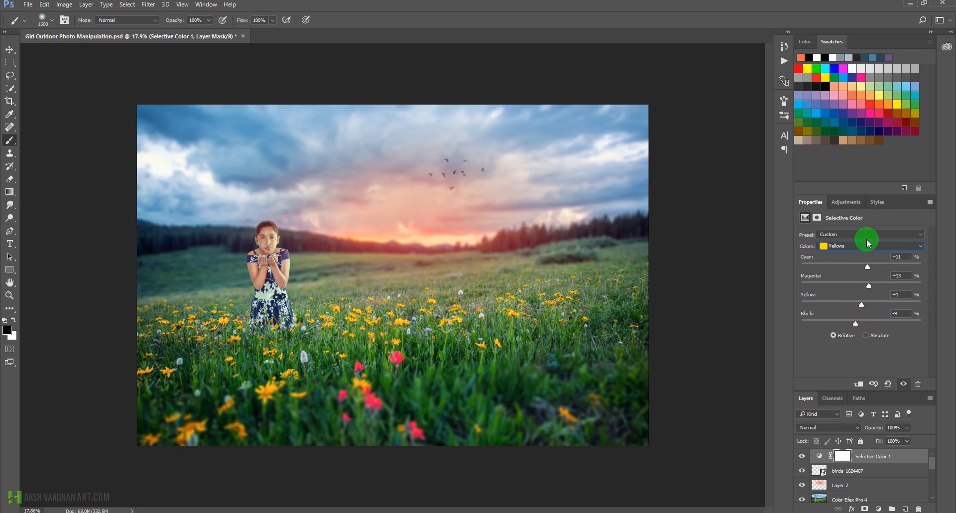
pyautogui.click(853, 254)
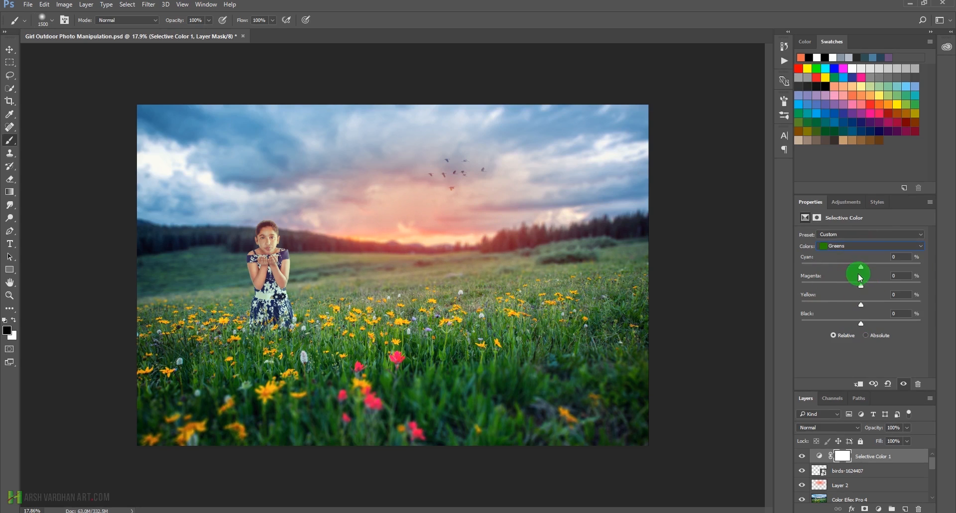
pyautogui.moveTo(861, 268); pyautogui.dragTo(851, 286)
pyautogui.moveTo(860, 305); pyautogui.dragTo(848, 321)
pyautogui.moveTo(872, 267); pyautogui.dragTo(848, 266)
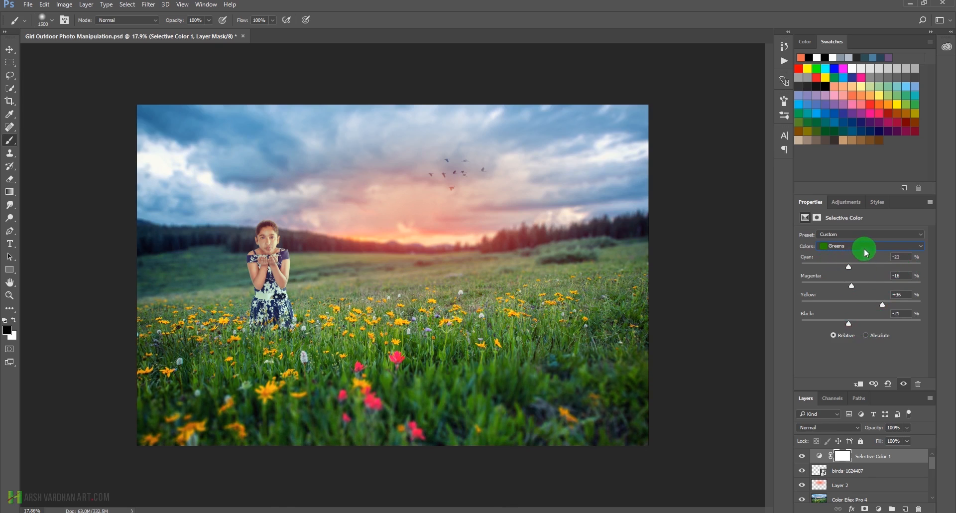
# Set the Cyans in the Selective Color layer to Cyan +40%, Magenta -17%, Yellow +9% and Black -7%
pyautogui.click(864, 248)
pyautogui.click(859, 279)
pyautogui.moveTo(861, 265); pyautogui.dragTo(852, 286)
pyautogui.moveTo(860, 304)
pyautogui.mouseDown()
pyautogui.moveTo(879, 302)
pyautogui.moveTo(866, 301)
pyautogui.mouseUp()
pyautogui.moveTo(861, 323); pyautogui.dragTo(856, 324)
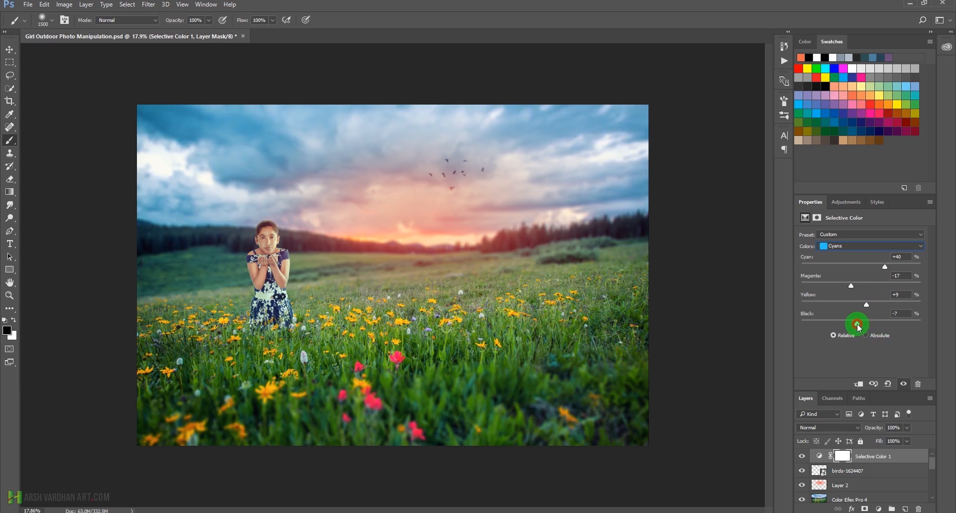
# Fine-tune the Blues and the Magentas color ranges in the Selective Color layer
pyautogui.click(859, 246)
pyautogui.click(846, 287)
pyautogui.moveTo(860, 263); pyautogui.dragTo(867, 283)
pyautogui.click(858, 246)
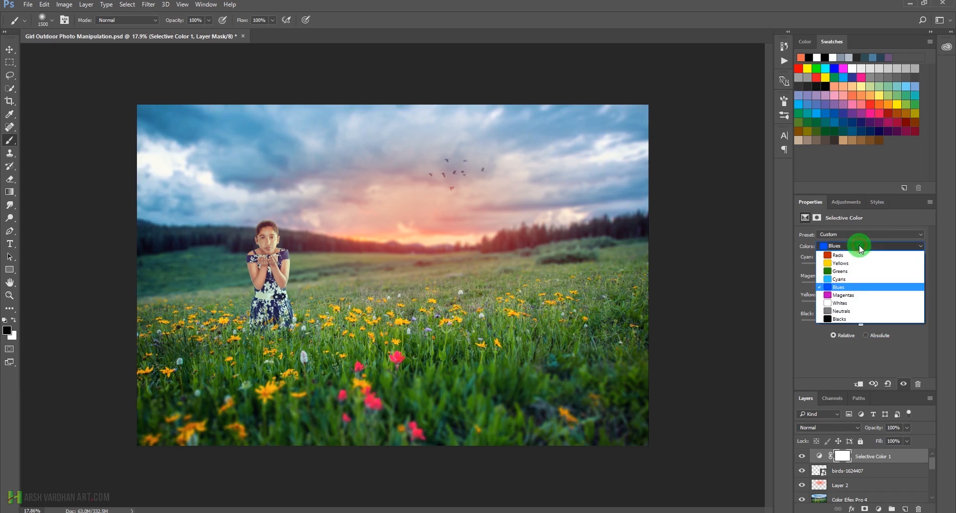
pyautogui.click(855, 294)
pyautogui.moveTo(861, 267)
pyautogui.mouseDown()
pyautogui.moveTo(845, 264)
pyautogui.moveTo(855, 268)
pyautogui.mouseUp()
# Set the Whites in the Selective Color layer to Cyan +31%, Magenta -16% and Black -3%, with a raised Yellow value
pyautogui.click(856, 246)
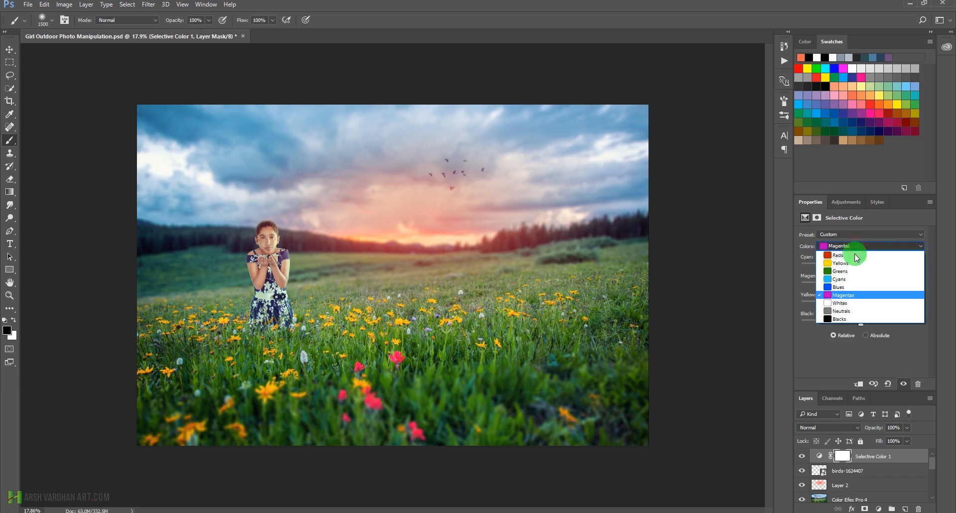
pyautogui.click(840, 304)
pyautogui.moveTo(861, 270); pyautogui.dragTo(861, 308)
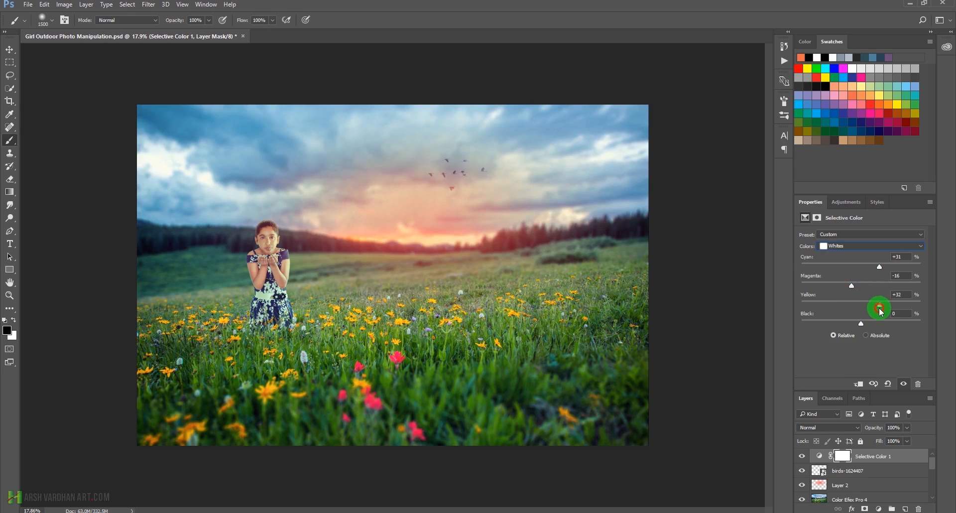
pyautogui.moveTo(872, 309)
pyautogui.mouseDown()
pyautogui.moveTo(881, 320)
pyautogui.moveTo(854, 322)
pyautogui.moveTo(888, 320)
pyautogui.moveTo(860, 321)
pyautogui.mouseUp()
# Set the Neutrals in the Selective Color layer to Cyan -14%, Magenta -7%, Yellow +11% and Black -2%
pyautogui.click(856, 247)
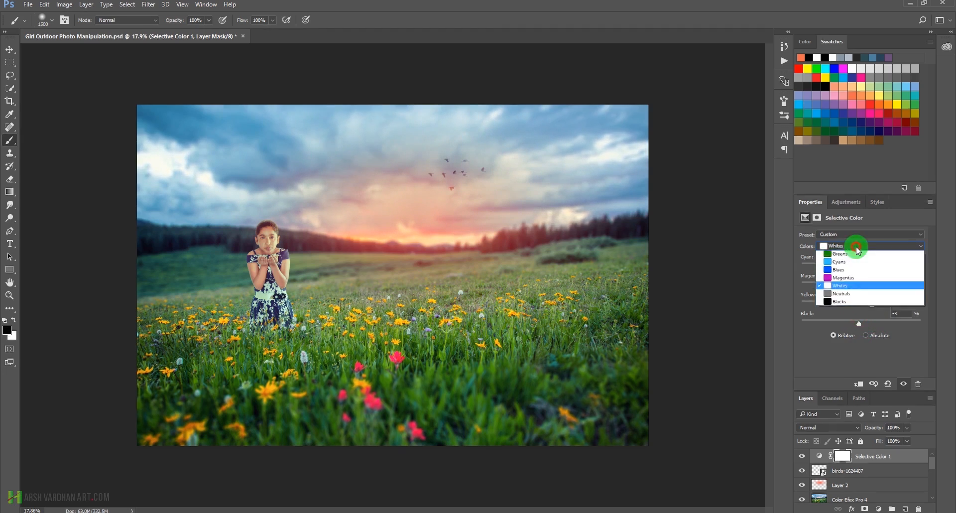
pyautogui.click(849, 310)
pyautogui.moveTo(863, 271); pyautogui.dragTo(852, 287)
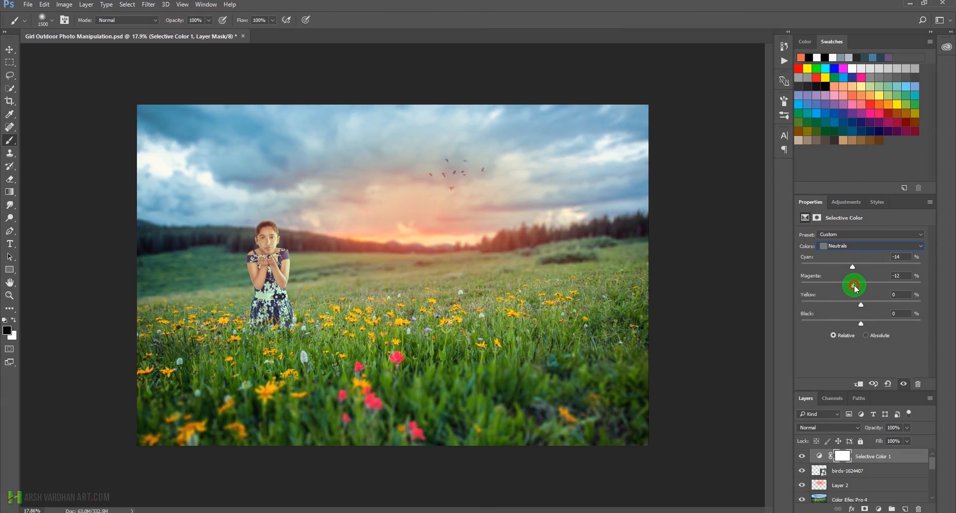
pyautogui.moveTo(862, 288); pyautogui.dragTo(862, 323)
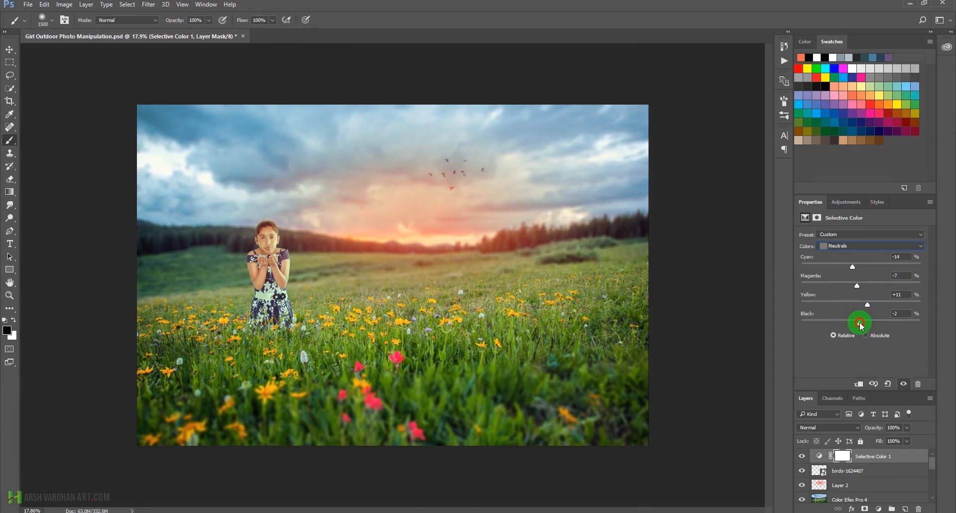
# Set the Blacks in the Selective Color layer to Cyan -11%, Magenta +5%, Yellow +2% and Black -2%
pyautogui.click(857, 245)
pyautogui.click(847, 319)
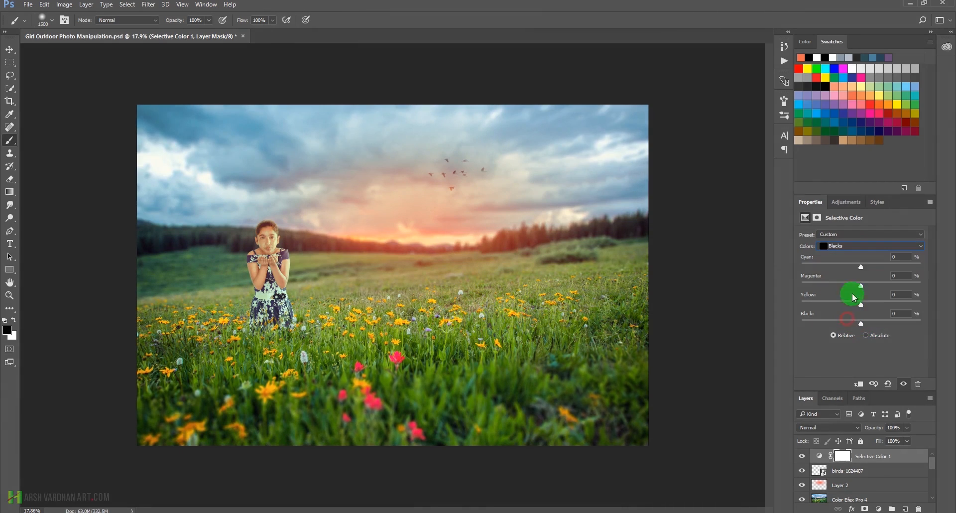
pyautogui.moveTo(863, 270)
pyautogui.mouseDown()
pyautogui.moveTo(875, 267)
pyautogui.moveTo(851, 265)
pyautogui.moveTo(874, 268)
pyautogui.moveTo(858, 265)
pyautogui.mouseUp()
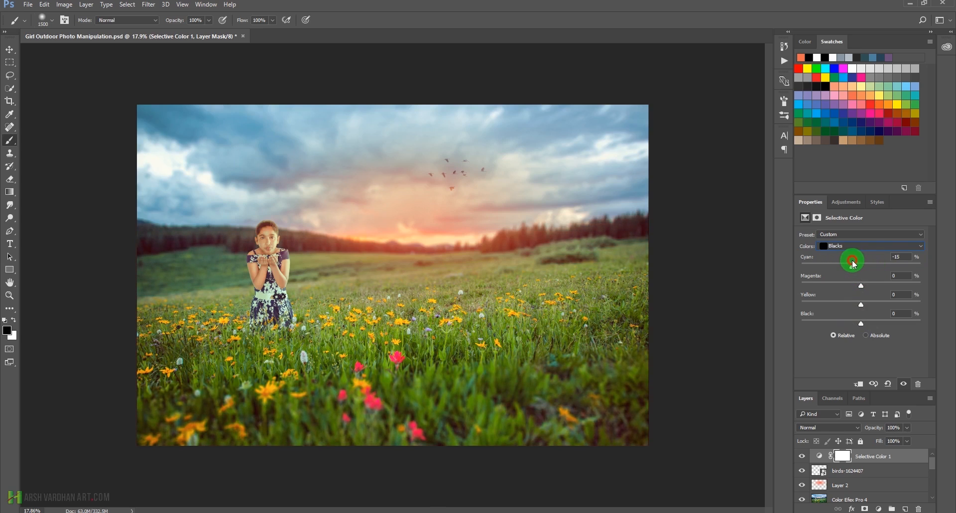
pyautogui.moveTo(863, 286); pyautogui.dragTo(864, 288)
pyautogui.moveTo(859, 308); pyautogui.dragTo(863, 304)
pyautogui.moveTo(865, 329); pyautogui.dragTo(860, 325)
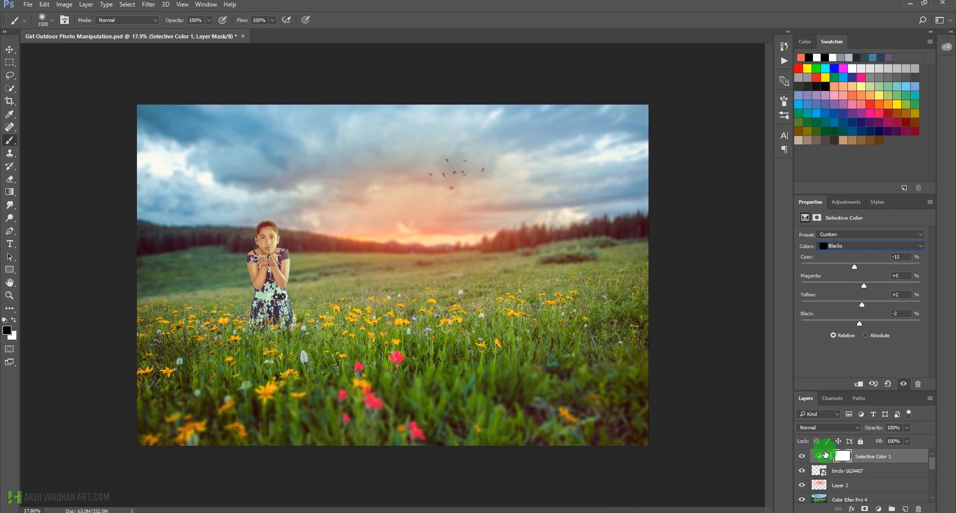
# Toggle the Selective Color layer's visibility to compare the image with and without the color grade
pyautogui.click(802, 456)
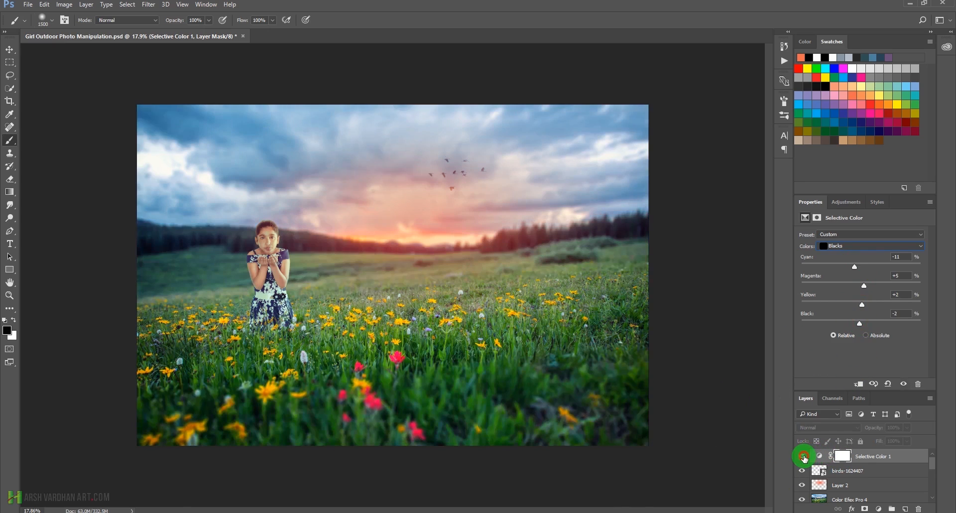
pyautogui.click(803, 456)
pyautogui.click(803, 456)
pyautogui.click(802, 456)
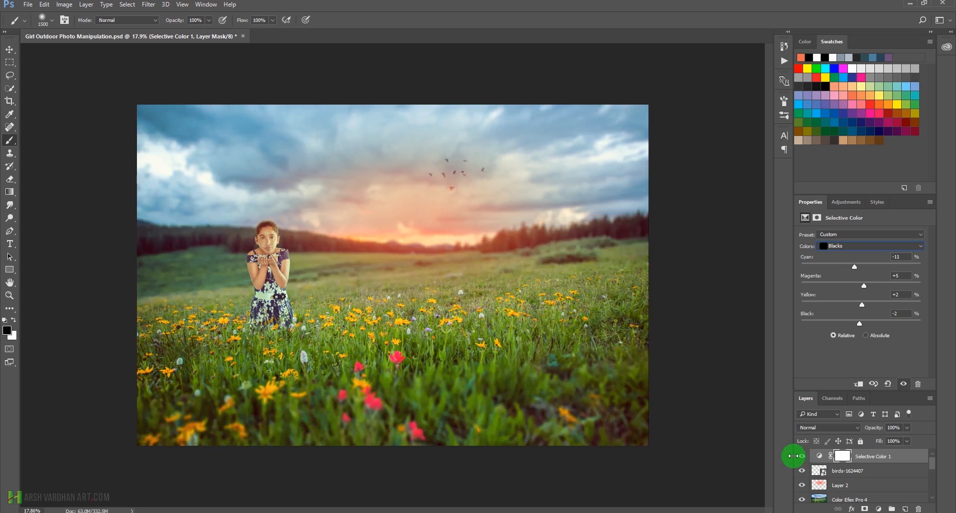
# Add a new empty layer above the Selective Color layer and set its blend mode to Color Dodge
pyautogui.scroll(-2, 529, 283)
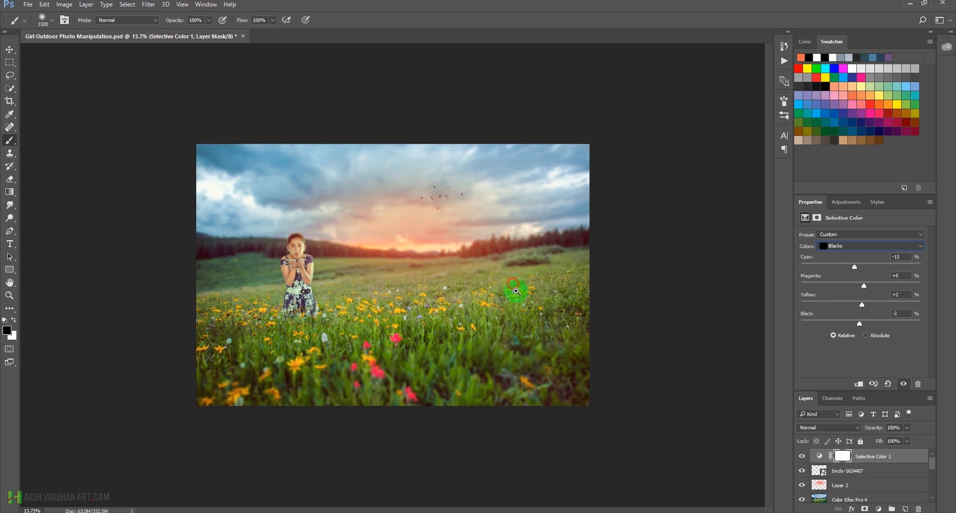
pyautogui.click(905, 508)
pyautogui.click(832, 428)
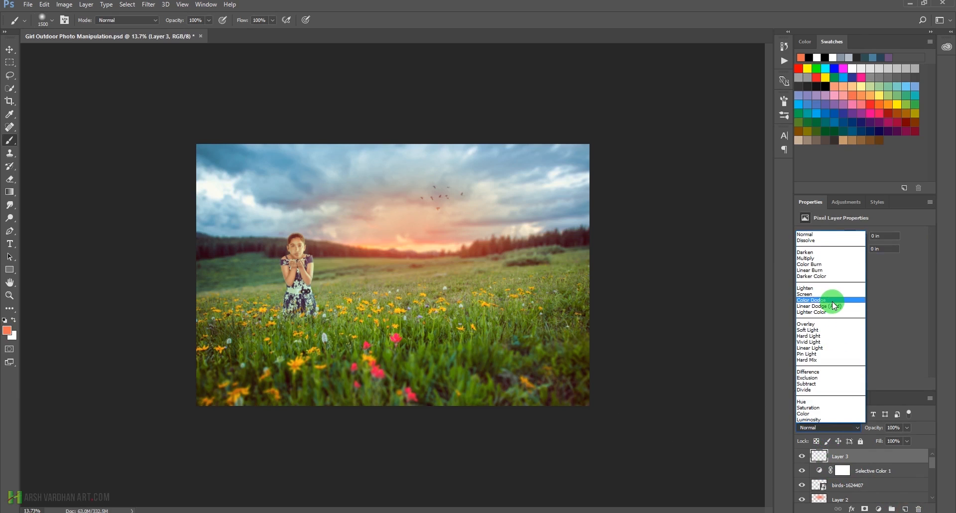
pyautogui.click(833, 300)
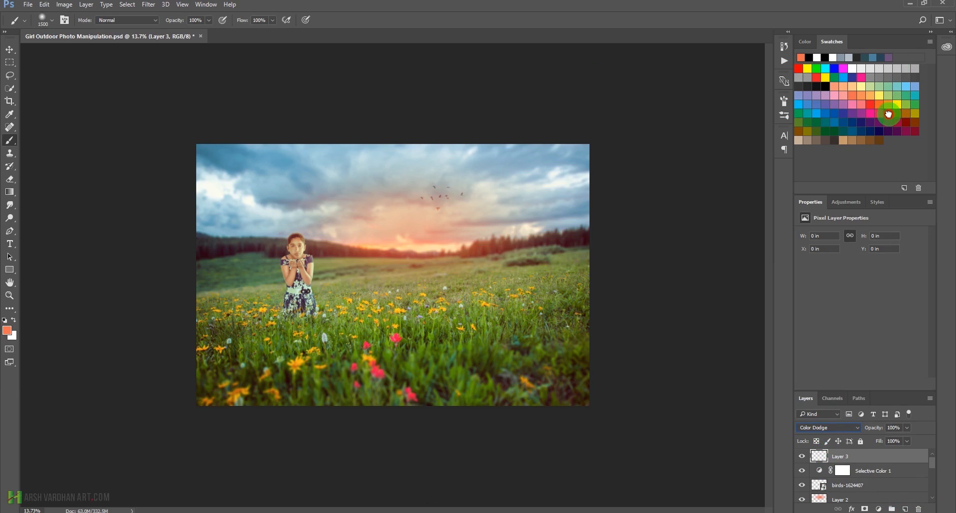
# Paint a soft dark-red glow on Layer 3 around the sunset horizon, enlarging the brush to 1800 for the last dab
pyautogui.click(888, 115)
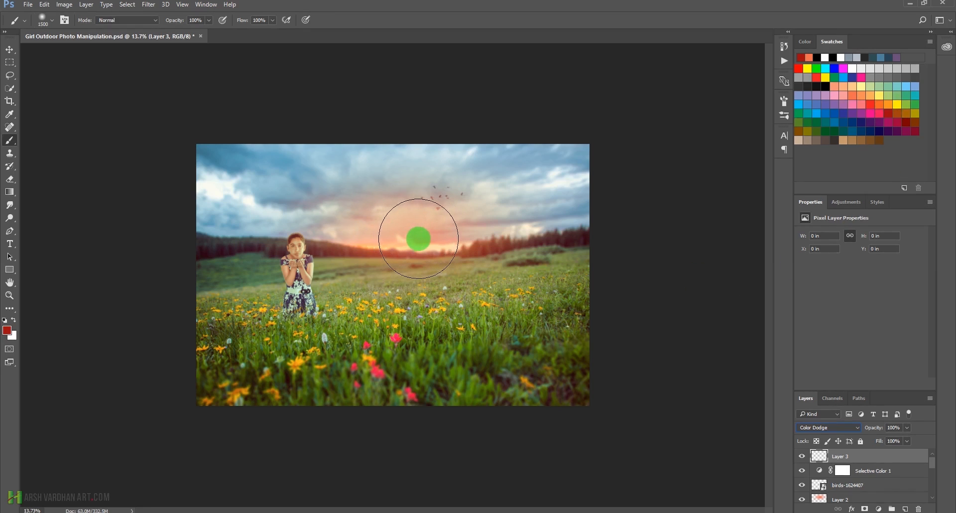
pyautogui.click(417, 239)
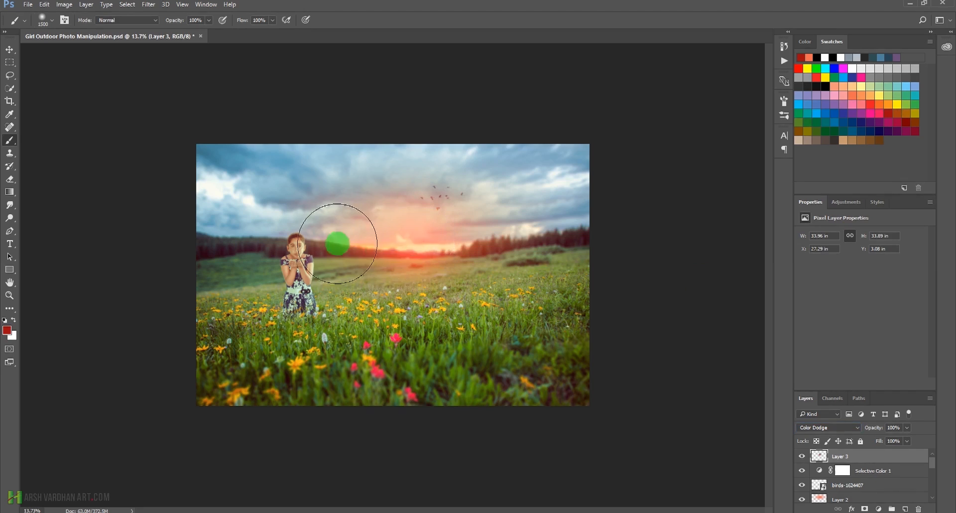
pyautogui.click(413, 243)
pyautogui.click(387, 242)
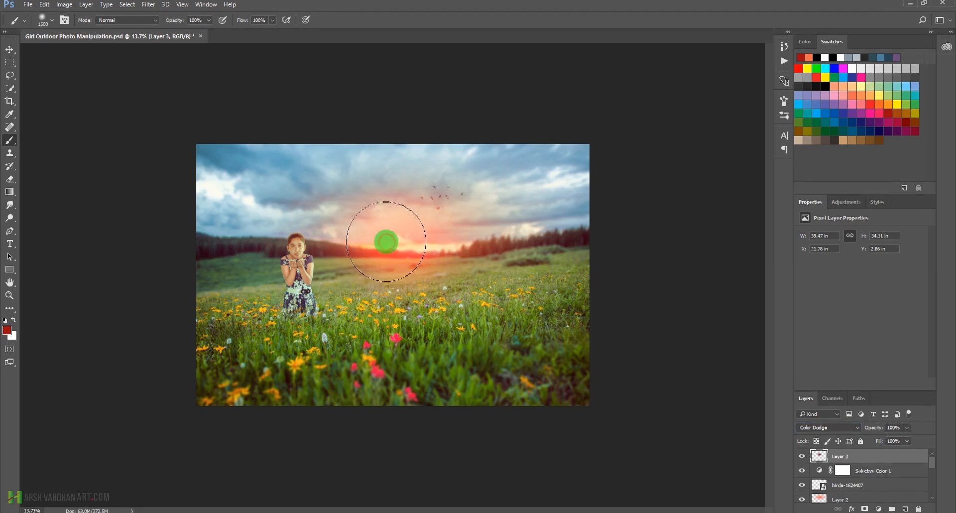
pyautogui.press(']')
pyautogui.press(']')
pyautogui.click(361, 241)
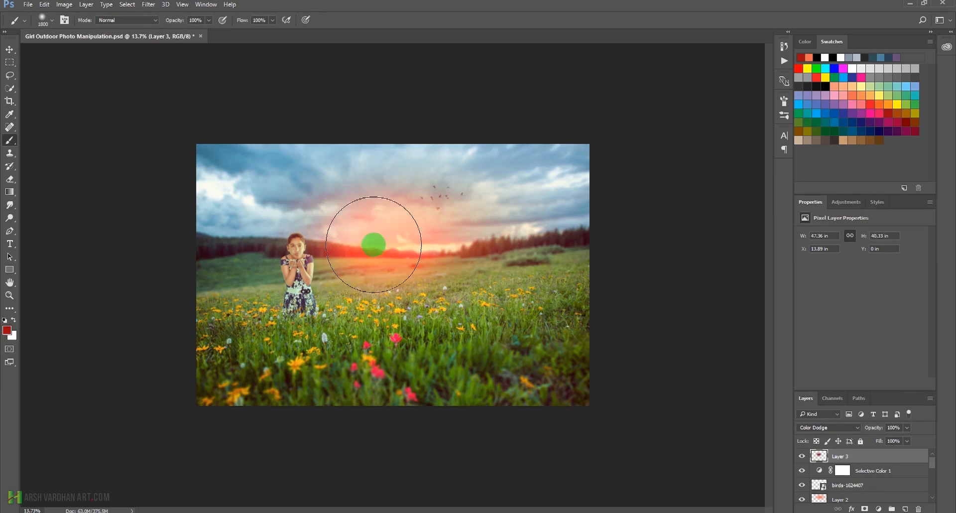
# Reduce the brush size to 1100 and add a new layer with its blend mode set to Soft Light
pyautogui.press('[')
pyautogui.press('[')
pyautogui.press('[')
pyautogui.press('[')
pyautogui.press('[')
pyautogui.press('[')
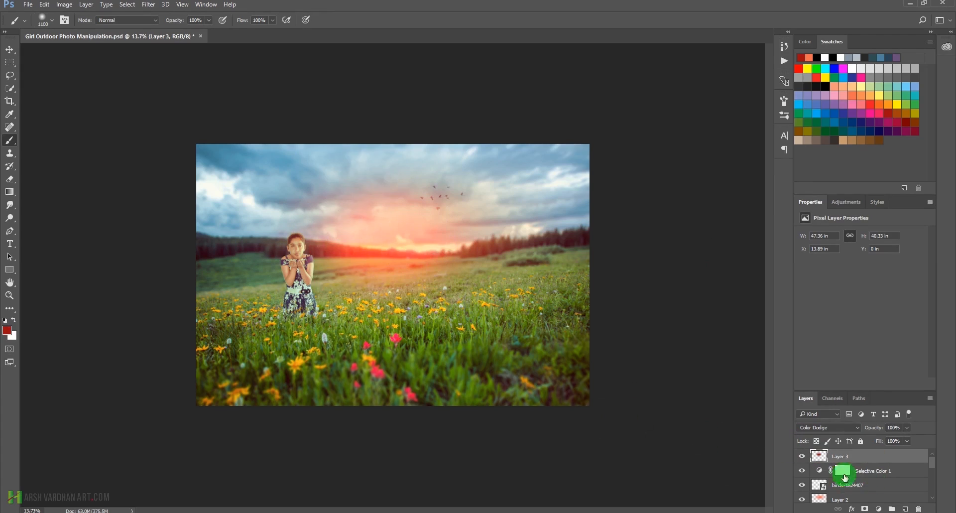
pyautogui.click(905, 508)
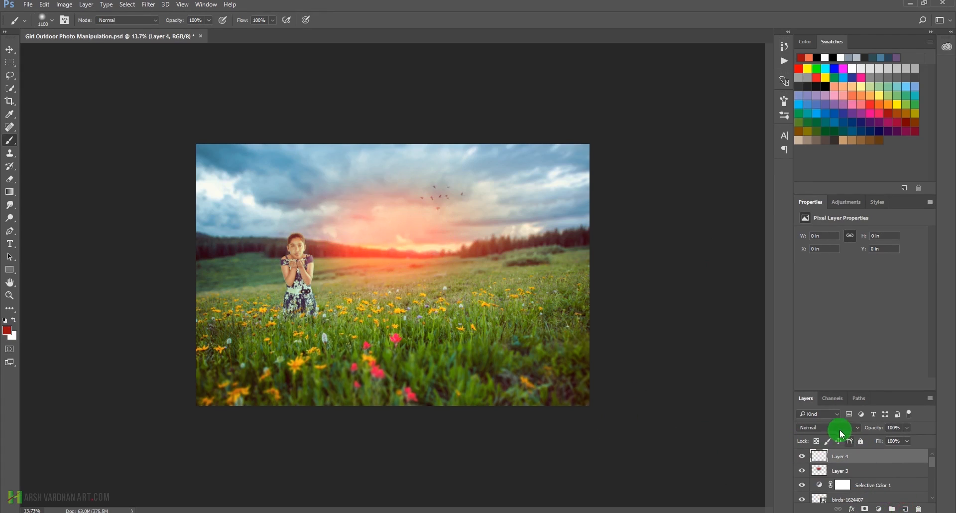
pyautogui.click(839, 428)
pyautogui.click(831, 330)
# Paint a coral-orange glow on Layer 4 across the horizon and meadow, enlarging the soft brush to 1800
pyautogui.click(851, 95)
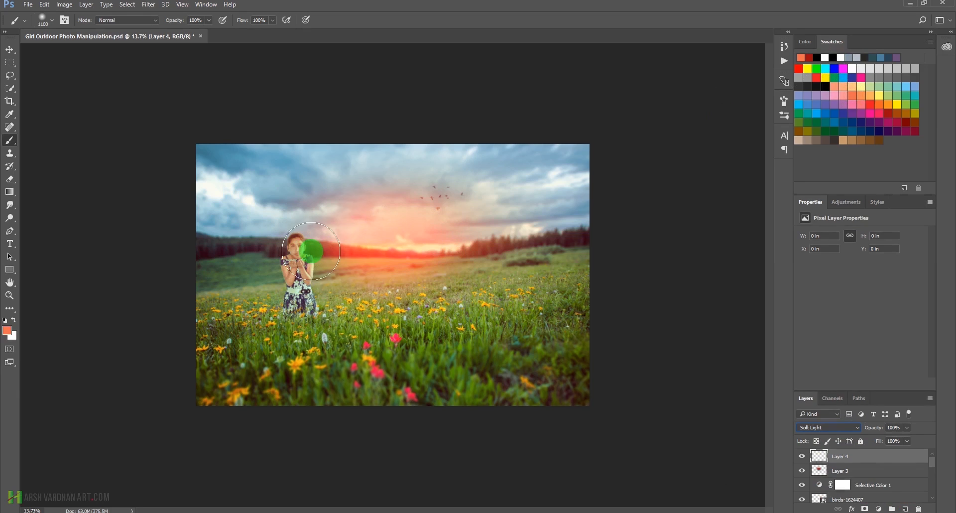
pyautogui.click(327, 245)
pyautogui.press(']')
pyautogui.press(']')
pyautogui.press(']')
pyautogui.press(']')
pyautogui.press(']')
pyautogui.press(']')
pyautogui.press(']')
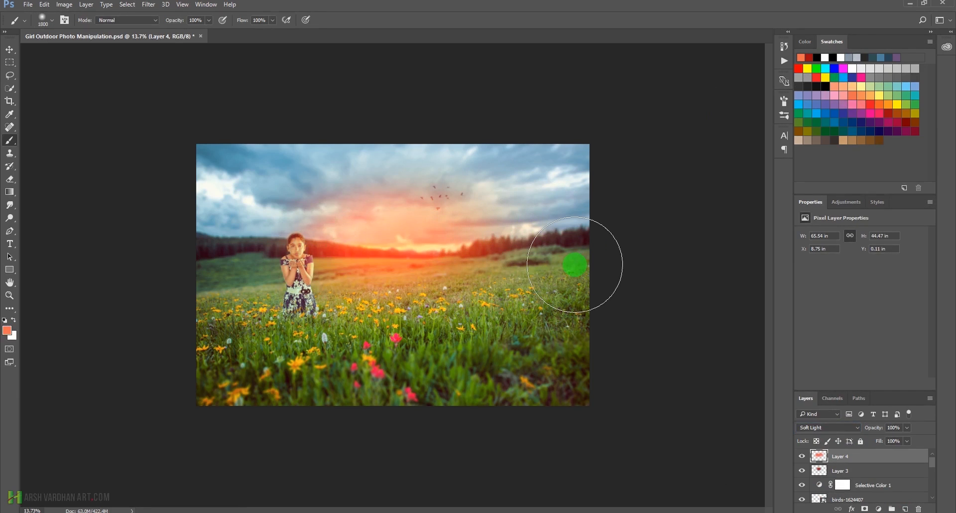
# Free-transform Layer 4's glow, stretching it to about 147% width and 128% height across most of the image
pyautogui.hotkey('ctrl', 't')
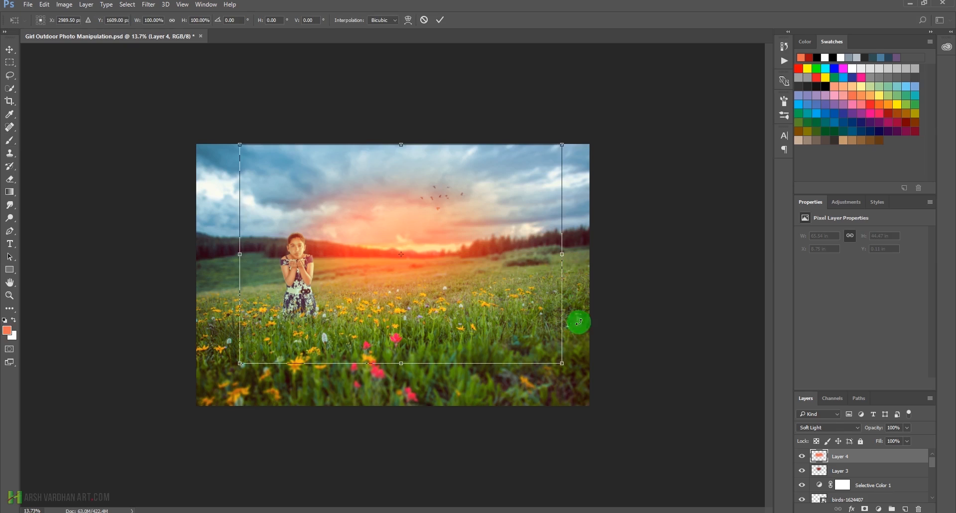
pyautogui.moveTo(565, 369); pyautogui.dragTo(704, 416)
pyautogui.moveTo(397, 61); pyautogui.dragTo(397, 134)
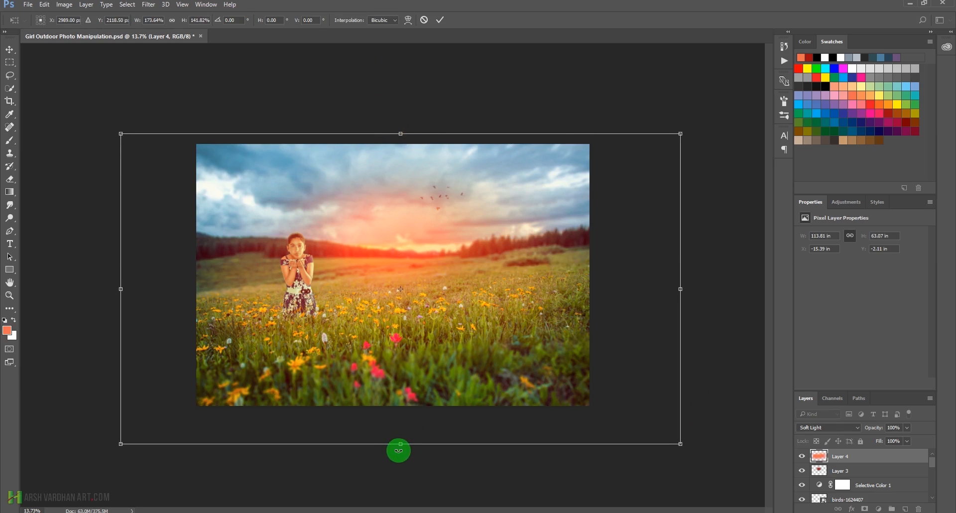
pyautogui.moveTo(402, 444); pyautogui.dragTo(404, 414)
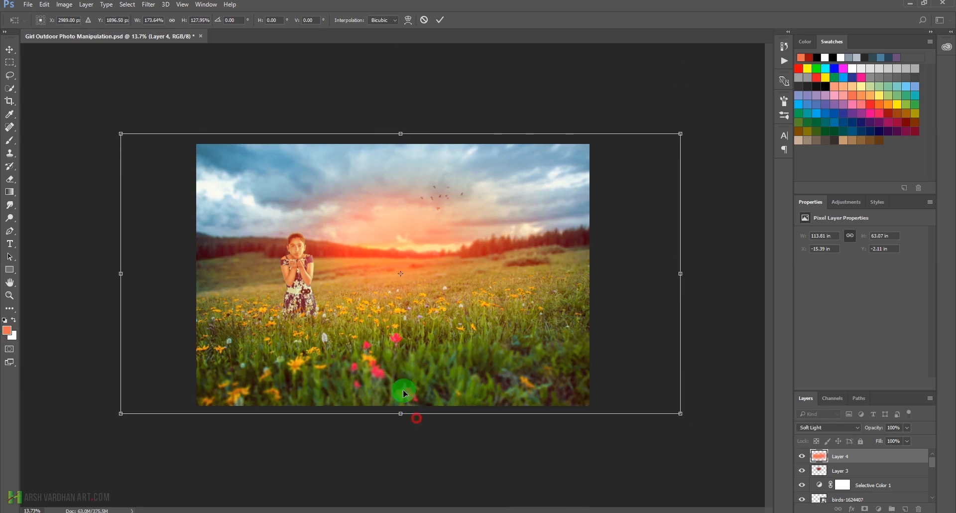
pyautogui.moveTo(121, 273); pyautogui.dragTo(206, 278)
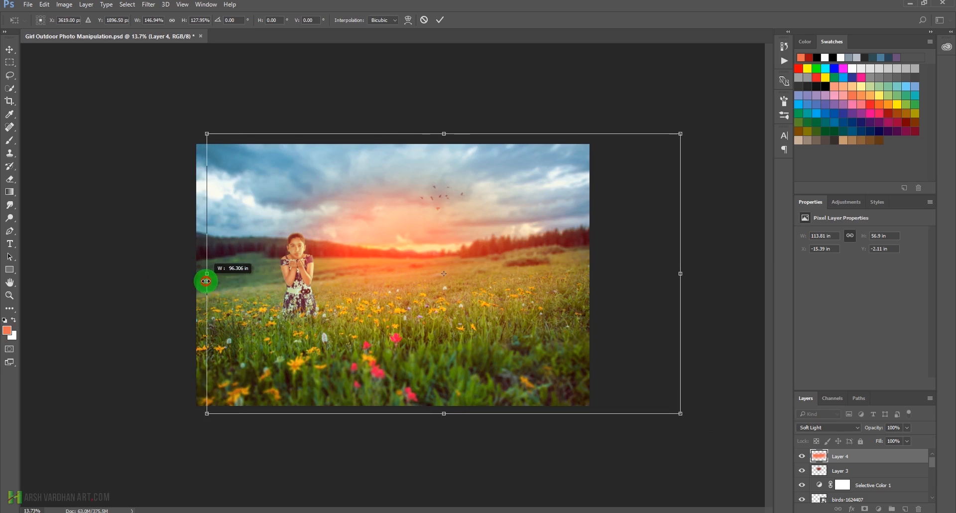
pyautogui.click(441, 21)
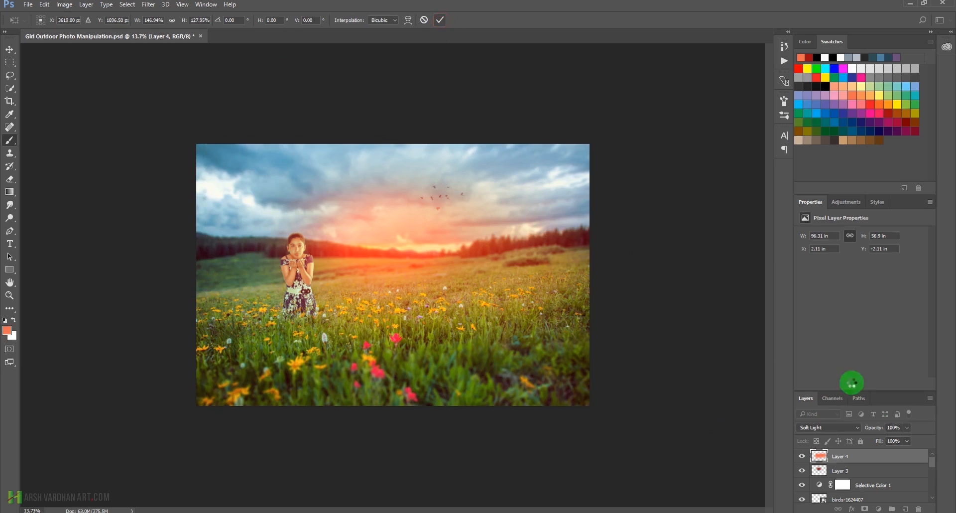
# Lower the opacity of Layer 4 to 74%
pyautogui.click(908, 430)
pyautogui.moveTo(891, 443); pyautogui.dragTo(889, 443)
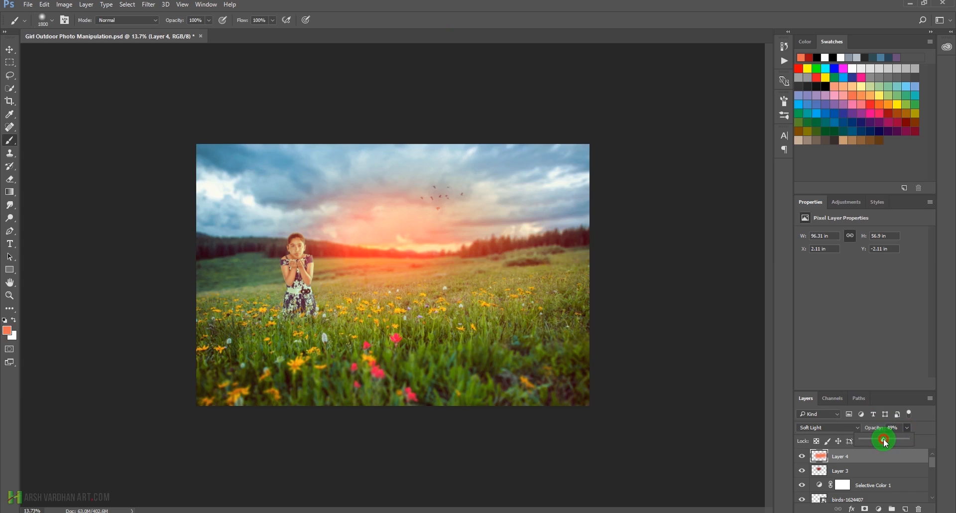
pyautogui.moveTo(885, 441); pyautogui.dragTo(898, 441)
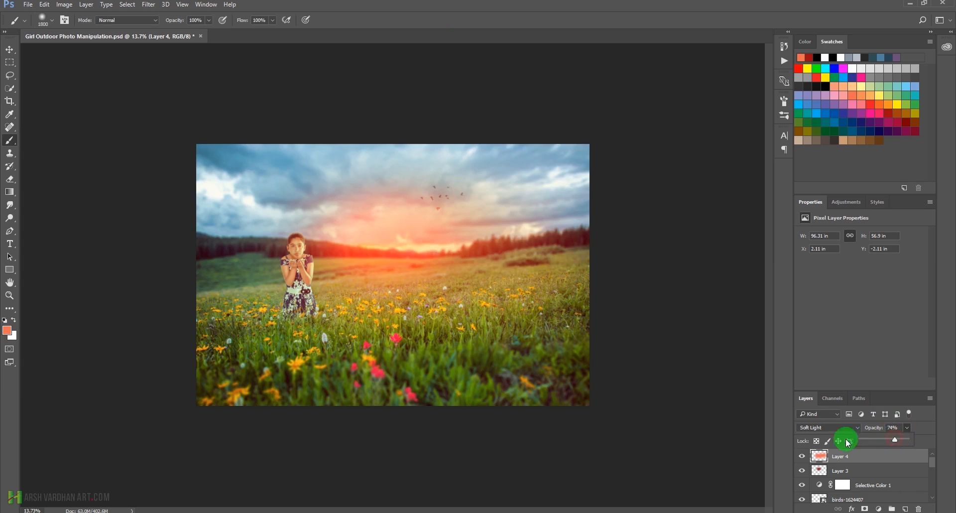
# Compare the image with and without the glow on Layers 3 and 4, leaving both layers hidden
pyautogui.click(801, 456)
pyautogui.click(800, 457)
pyautogui.click(799, 457)
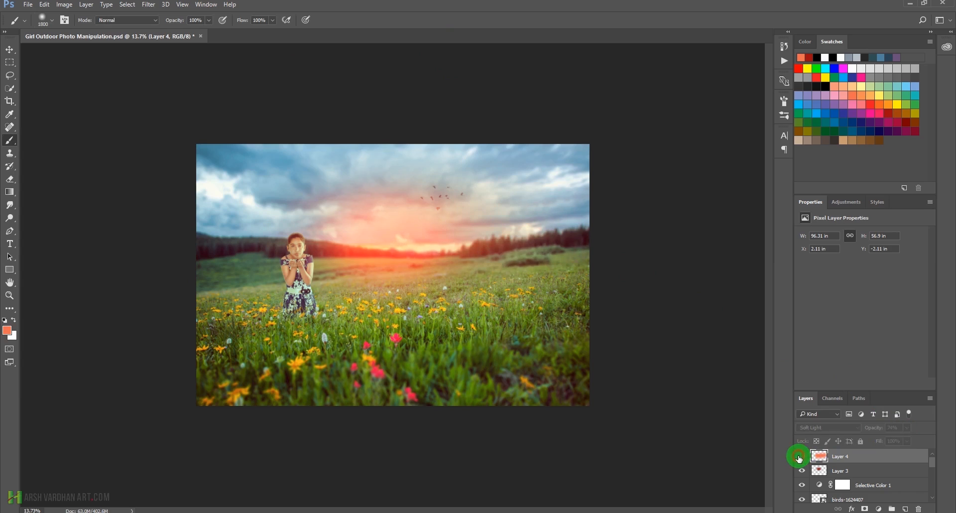
pyautogui.click(798, 457)
pyautogui.click(801, 472)
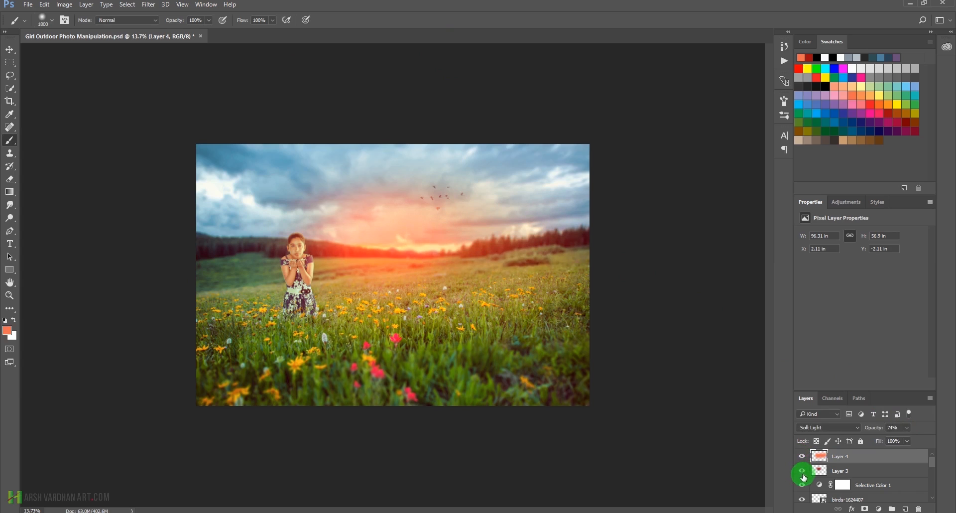
pyautogui.click(801, 471)
pyautogui.click(801, 458)
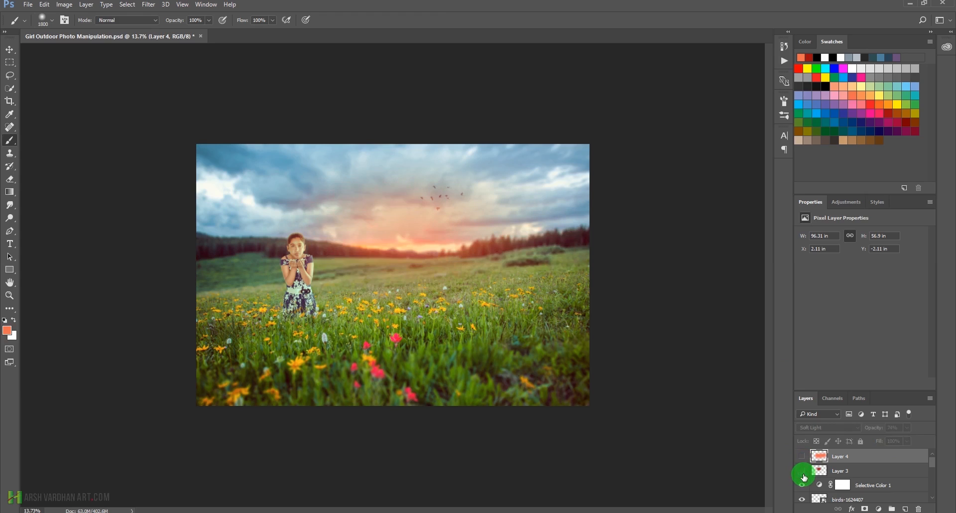
pyautogui.click(802, 471)
pyautogui.click(802, 472)
pyautogui.click(802, 457)
pyautogui.click(804, 457)
# Show Layer 4 again and make it the active layer, keeping Layer 3 hidden
pyautogui.click(818, 471)
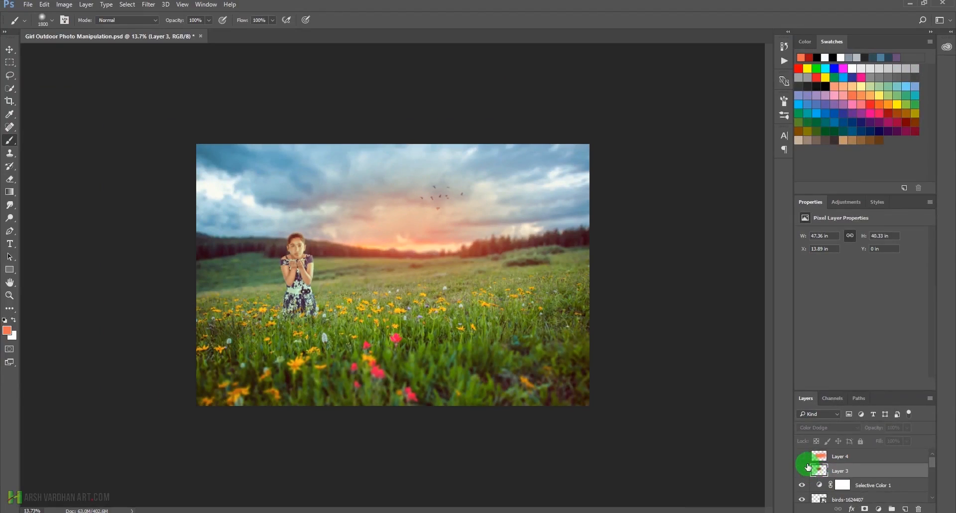
pyautogui.click(802, 458)
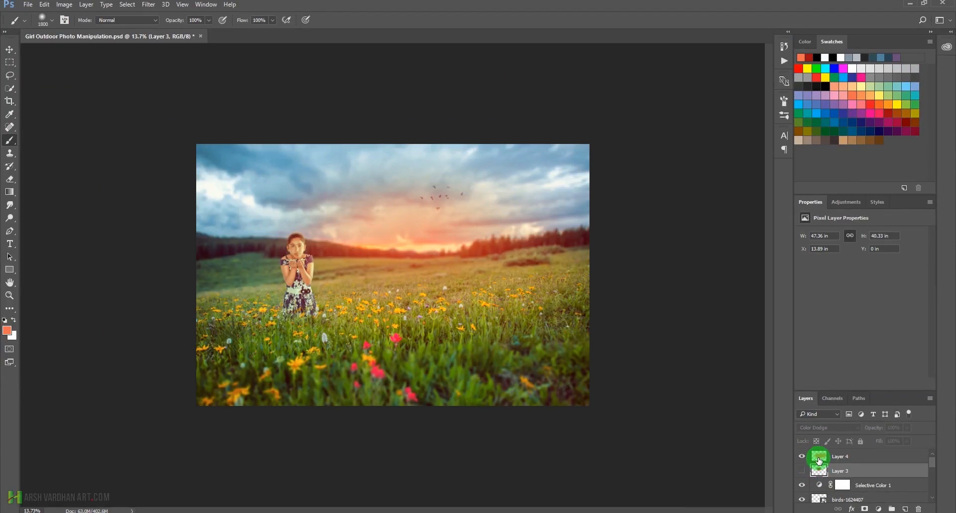
pyautogui.click(821, 456)
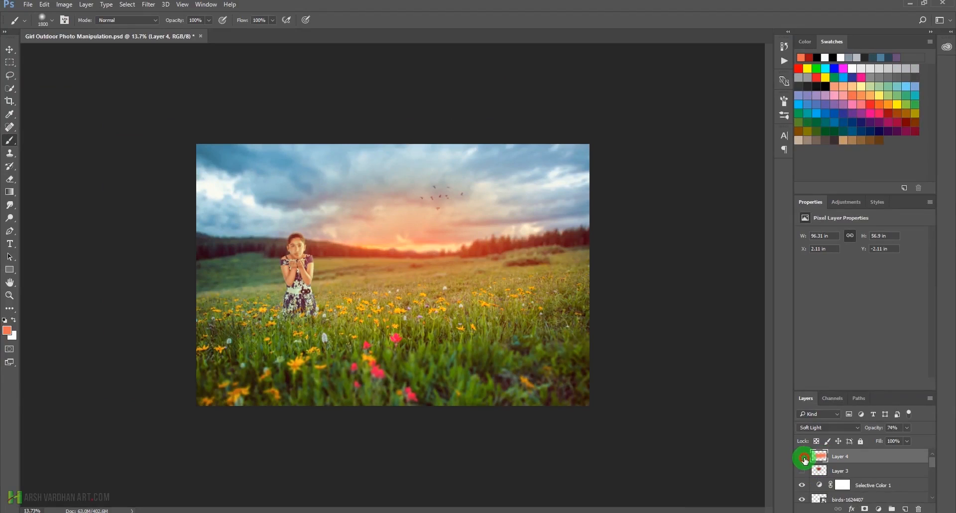
pyautogui.click(816, 460)
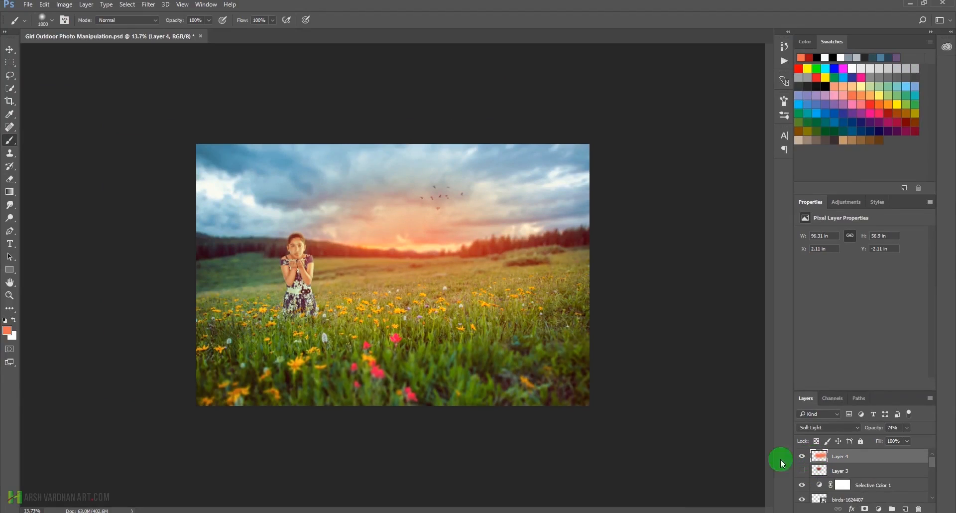
# Stamp all visible layers into a new merged layer above Layer 4
pyautogui.moveTo(400, 240); pyautogui.dragTo(424, 268)
pyautogui.moveTo(508, 310)
pyautogui.mouseDown()
pyautogui.moveTo(662, 274)
pyautogui.moveTo(568, 293)
pyautogui.moveTo(584, 313)
pyautogui.mouseUp()
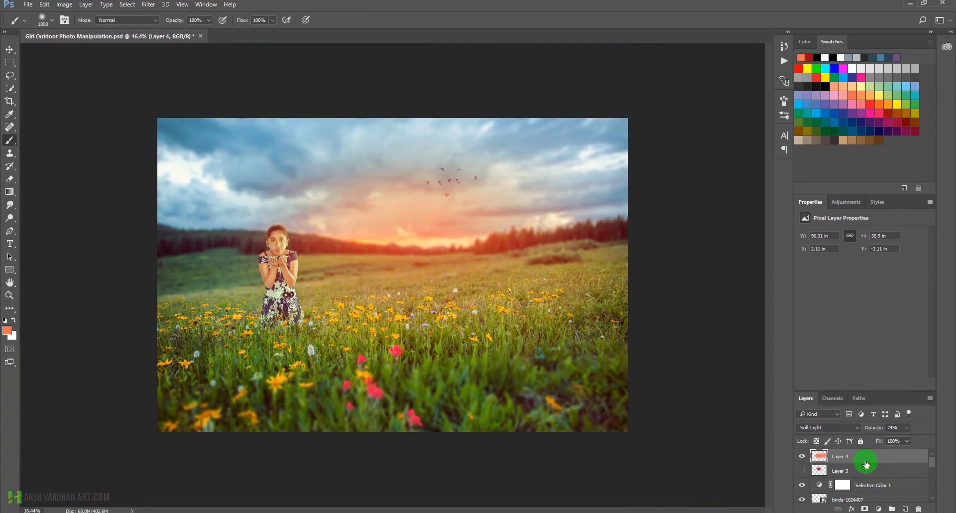
pyautogui.hotkey('ctrl', 'shift', 'alt', 'n')
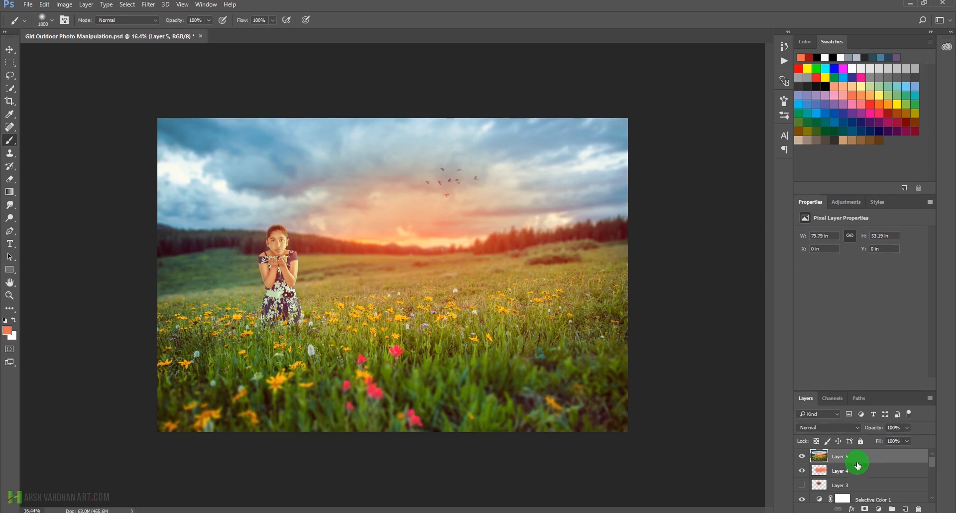
# Sharpen Layer 5 with Unsharp Mask at amount 98%, radius 1.0 pixels and threshold 0, checking the girl's details
pyautogui.click(149, 4)
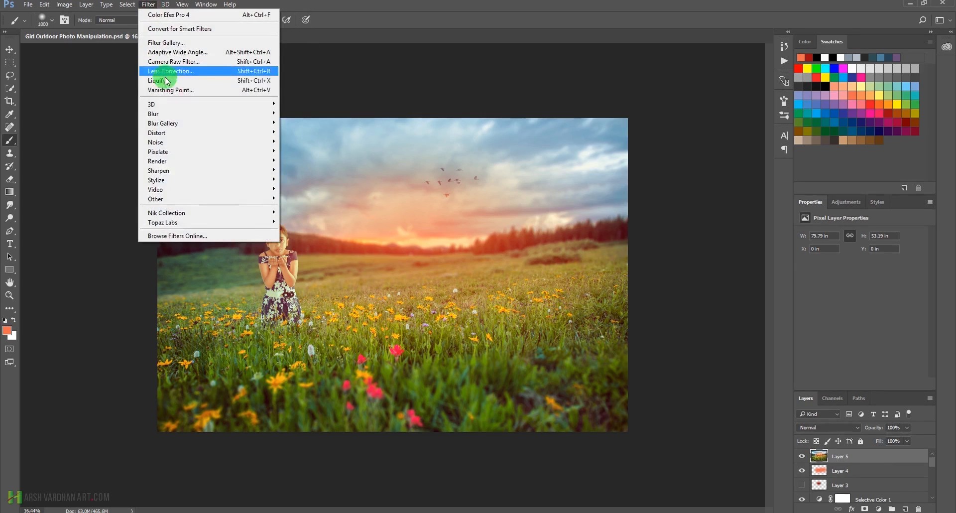
pyautogui.moveTo(181, 170)
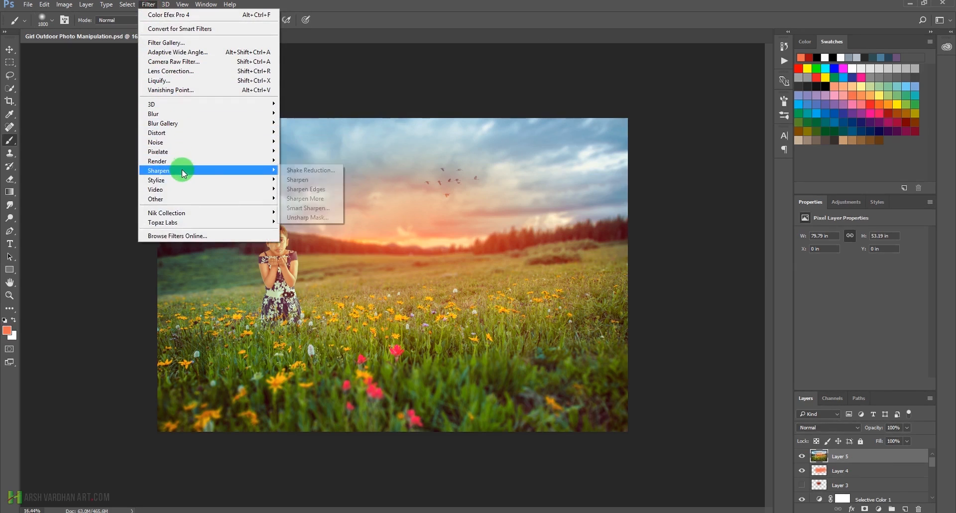
pyautogui.click(304, 217)
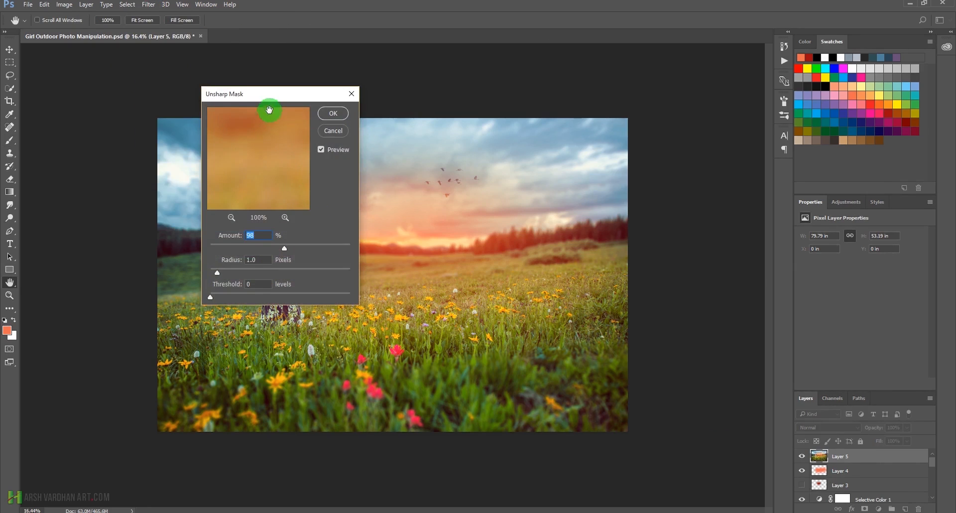
pyautogui.moveTo(273, 96); pyautogui.dragTo(520, 130)
pyautogui.moveTo(310, 264); pyautogui.dragTo(339, 297)
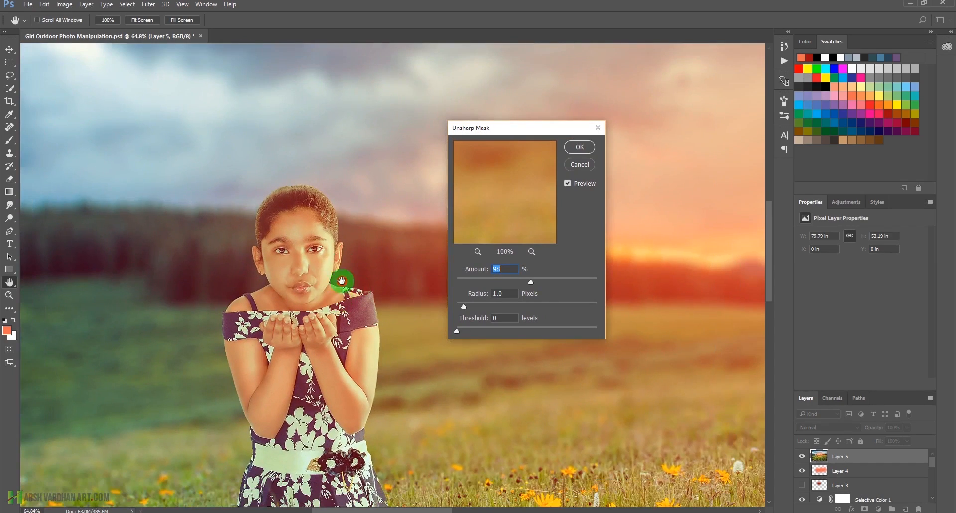
pyautogui.scroll(-3, 339, 298)
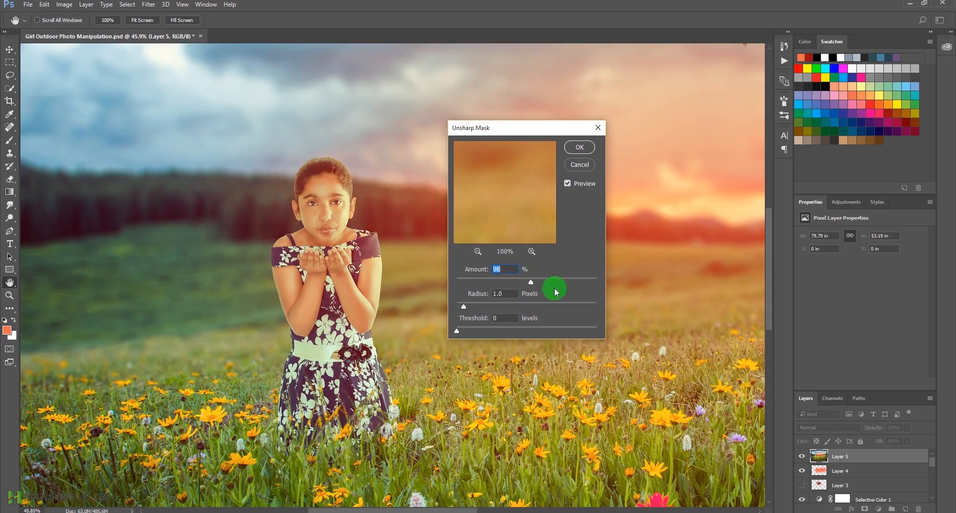
pyautogui.click(580, 147)
pyautogui.press('b')
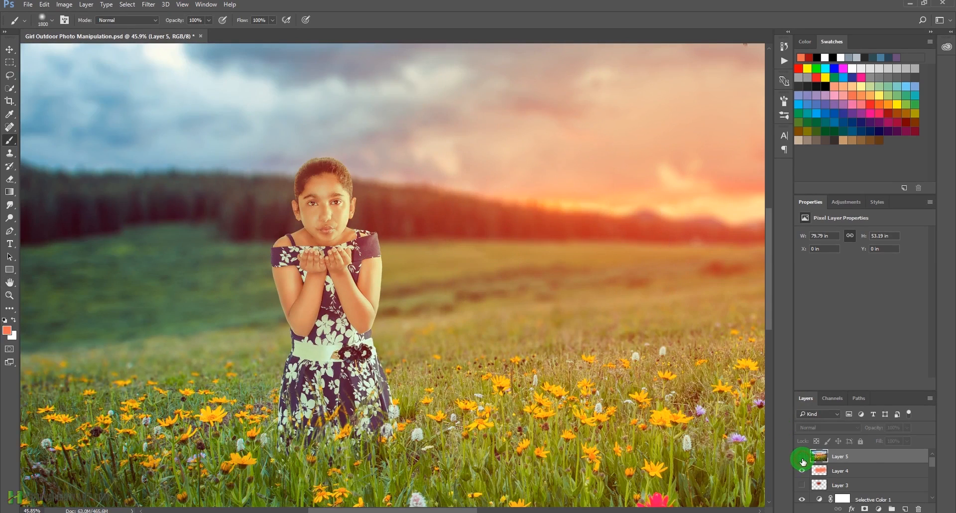
# Place the petal image pexels-photo-132422 over the whole canvas and activate the Magic Wand tool
pyautogui.moveTo(498, 281)
pyautogui.mouseDown()
pyautogui.moveTo(498, 309)
pyautogui.moveTo(414, 336)
pyautogui.moveTo(385, 315)
pyautogui.mouseUp()
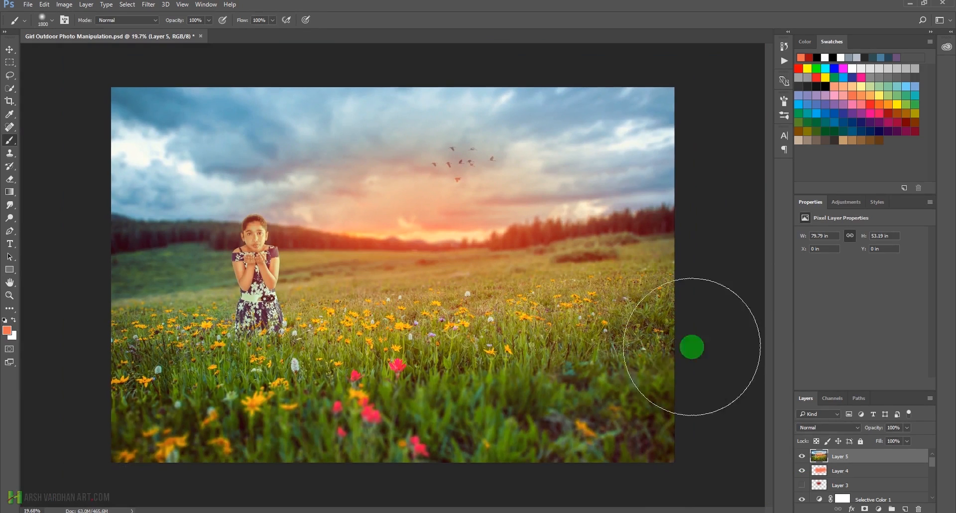
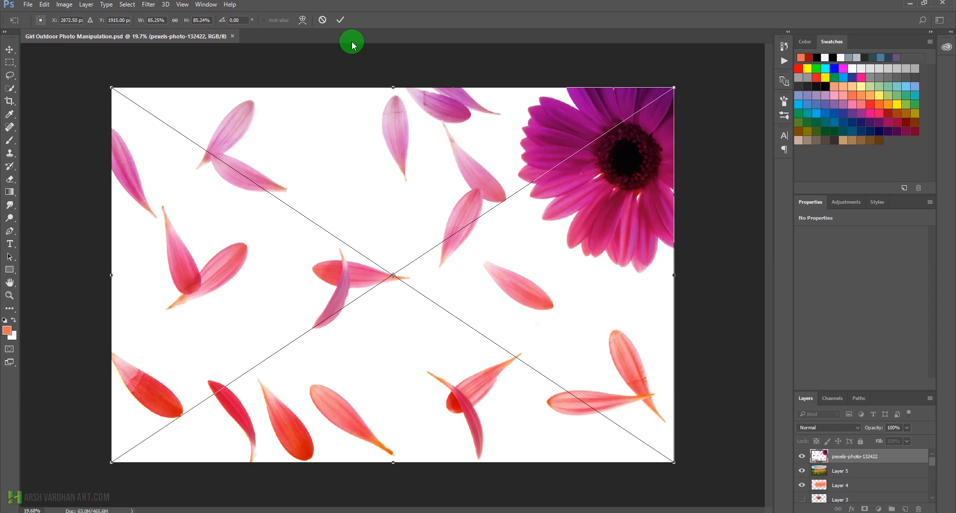
pyautogui.click(343, 20)
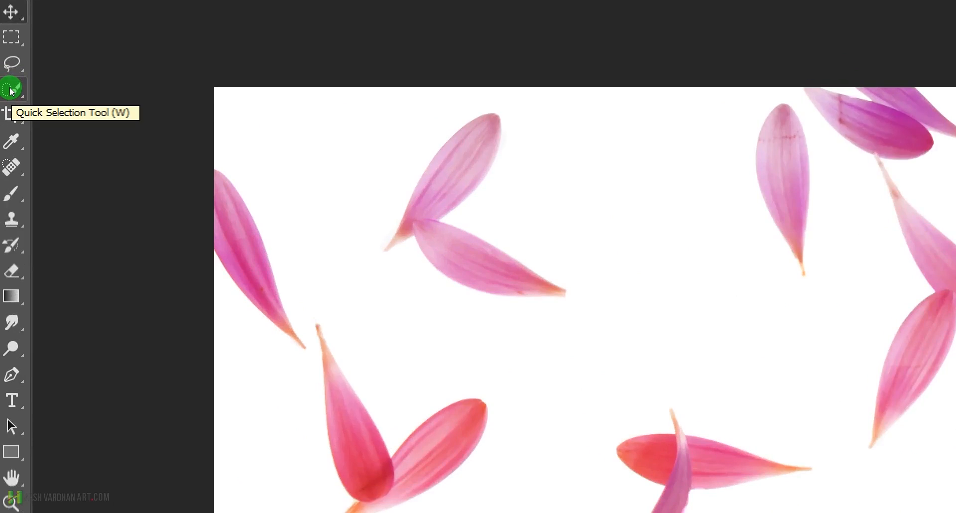
pyautogui.rightClick(10, 89)
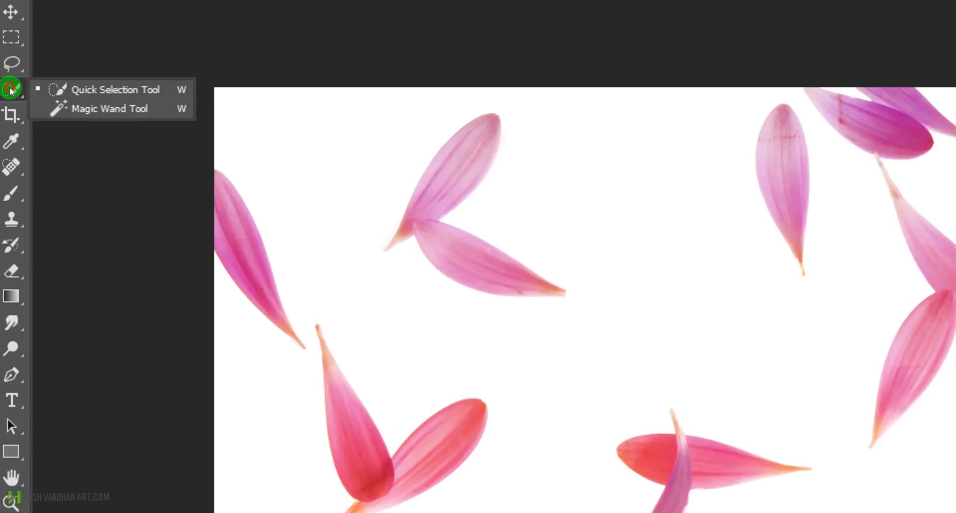
pyautogui.click(59, 101)
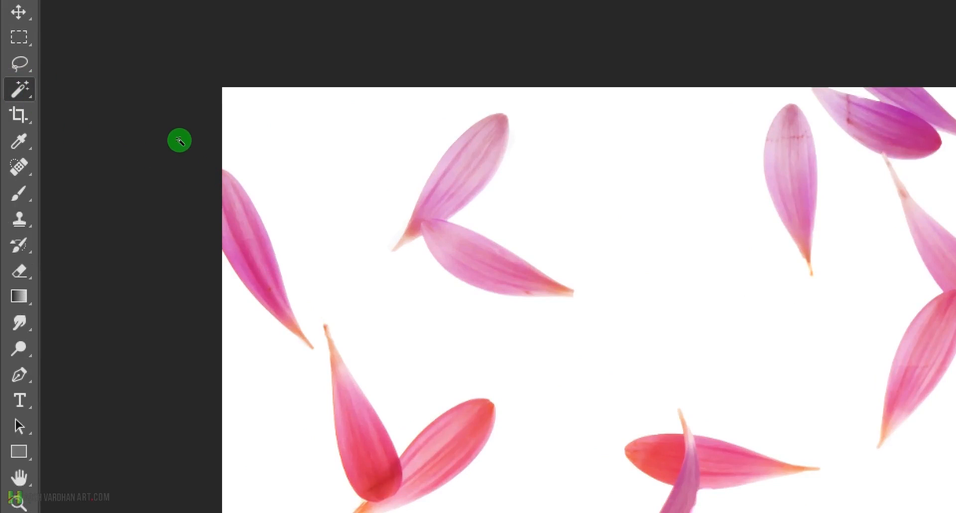
# Select the white background around the petals with the Magic Wand and invert the selection to the flower and petals
pyautogui.click(171, 133)
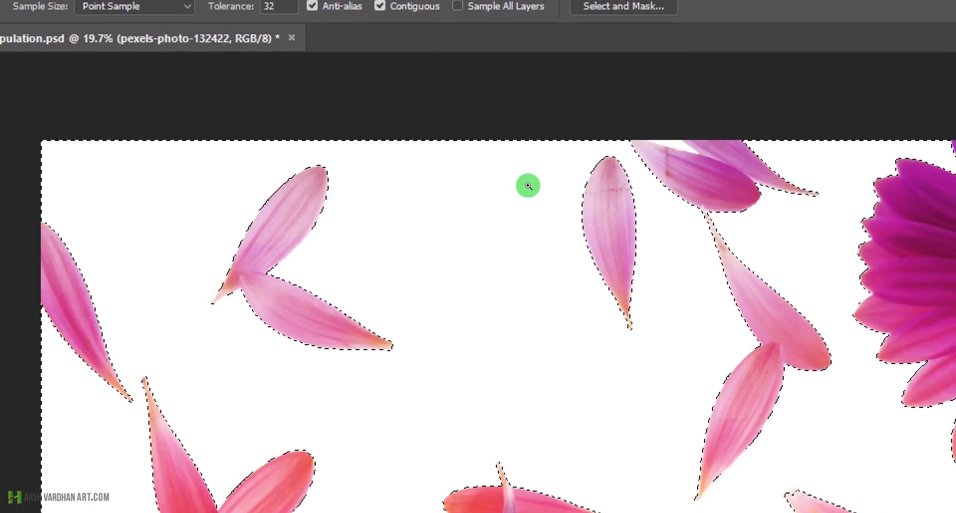
pyautogui.moveTo(504, 180); pyautogui.dragTo(435, 269)
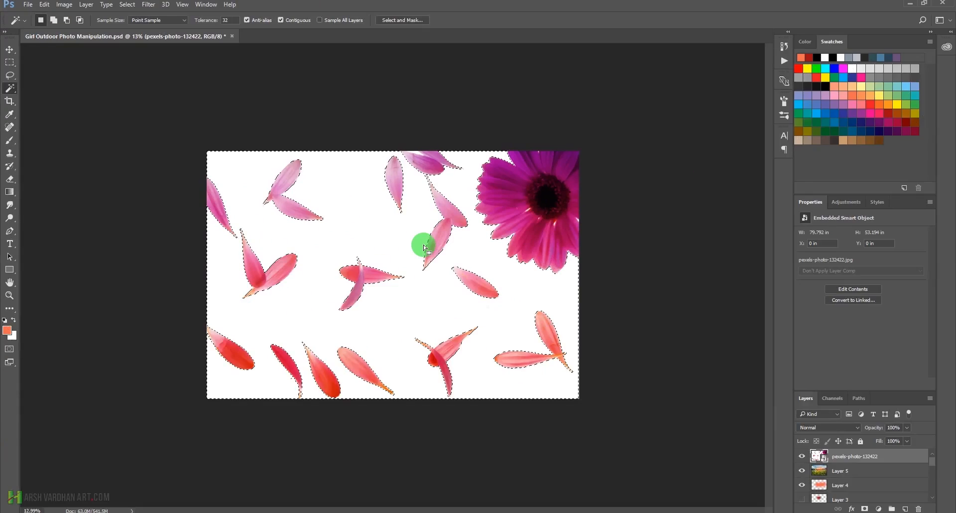
pyautogui.moveTo(395, 282); pyautogui.dragTo(427, 301)
pyautogui.moveTo(387, 198); pyautogui.dragTo(380, 198)
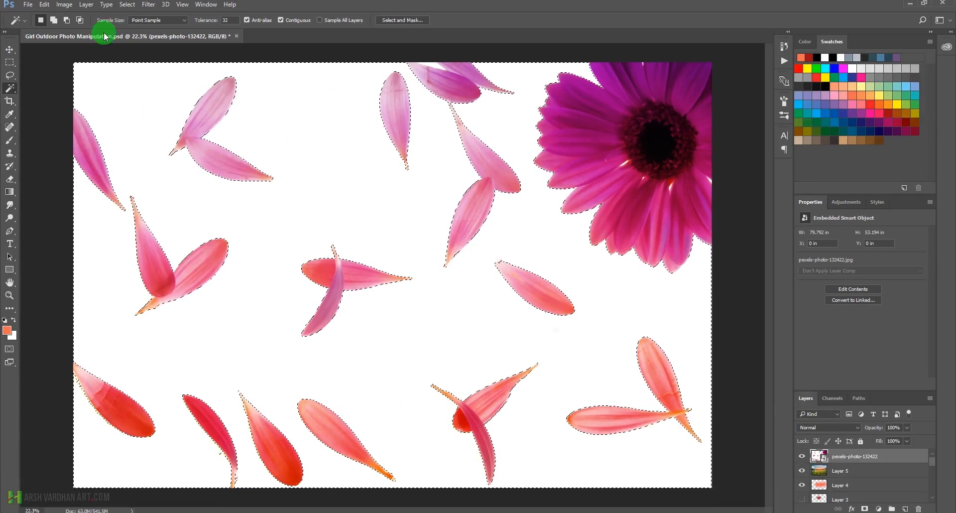
pyautogui.click(131, 6)
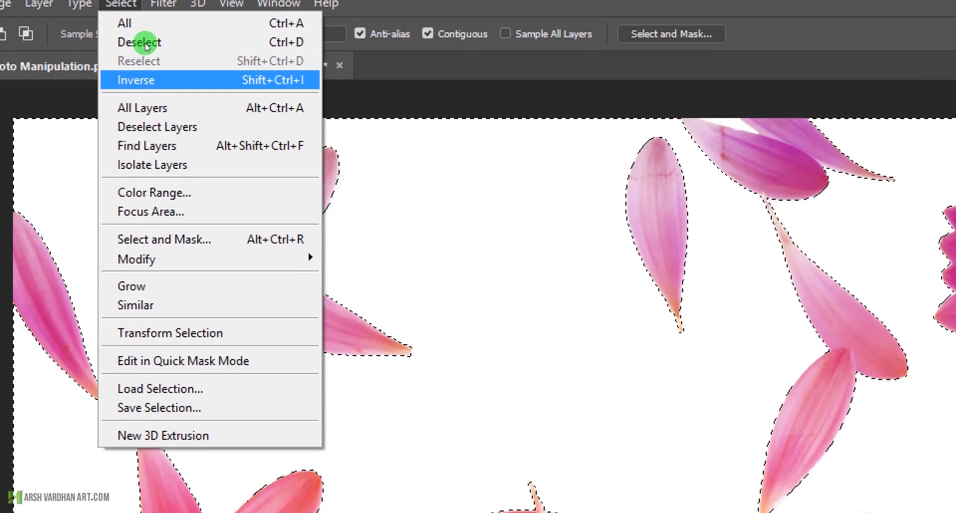
pyautogui.press('Return')
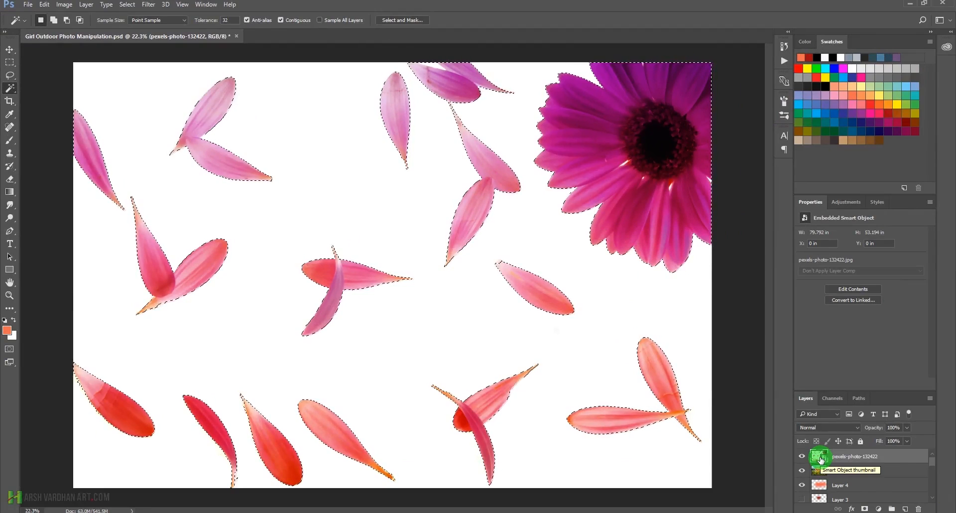
# Copy the selected flower and petals to a new layer and hide the pexels-photo-132422 layer
pyautogui.hotkey('ctrl', 'j')
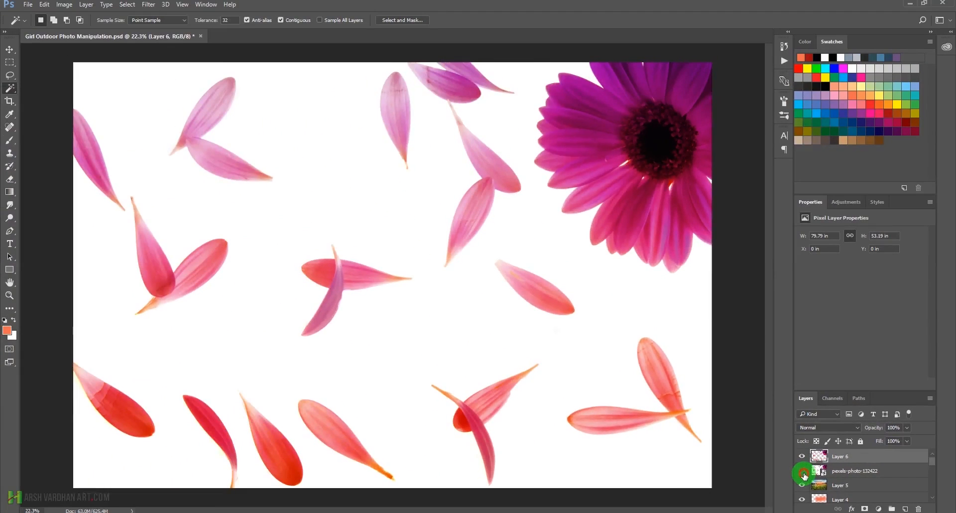
pyautogui.click(801, 471)
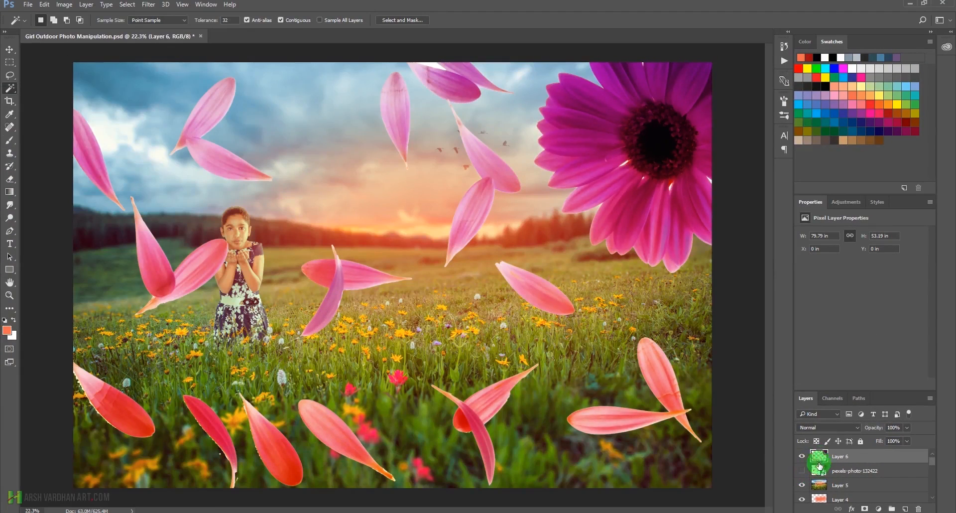
pyautogui.moveTo(461, 253); pyautogui.dragTo(443, 256)
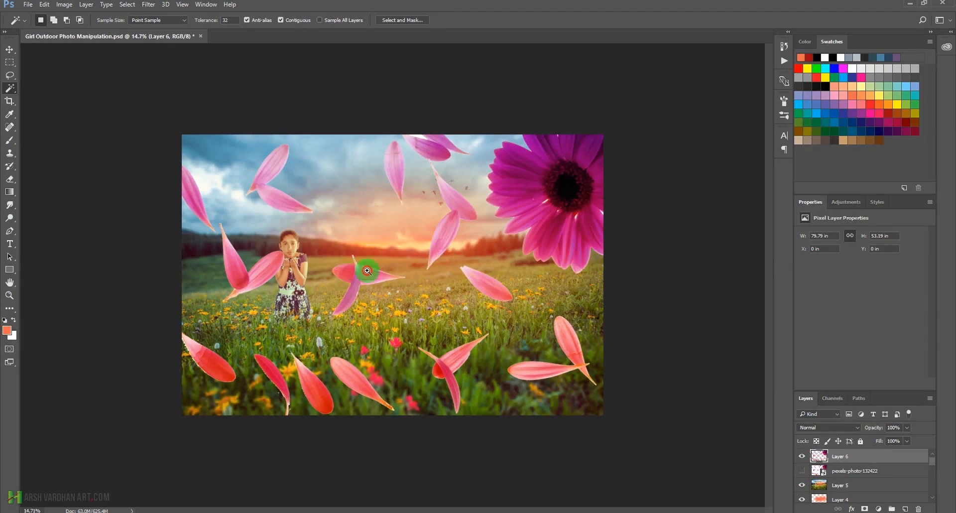
pyautogui.moveTo(358, 269); pyautogui.dragTo(374, 273)
pyautogui.moveTo(571, 251); pyautogui.dragTo(529, 230)
pyautogui.moveTo(508, 193); pyautogui.dragTo(514, 196)
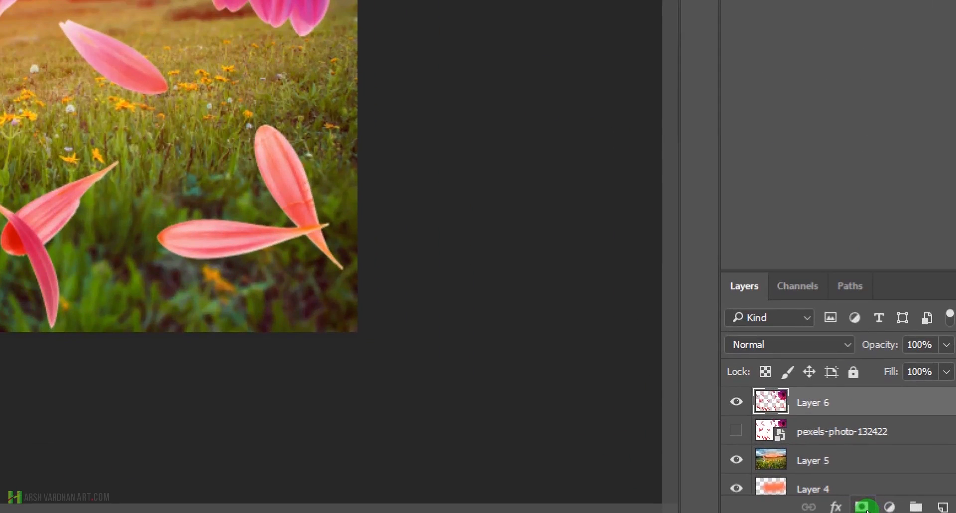
# Add a layer mask to Layer 6 and mask out the large purple flower with a soft 1800 px black brush
pyautogui.click(865, 507)
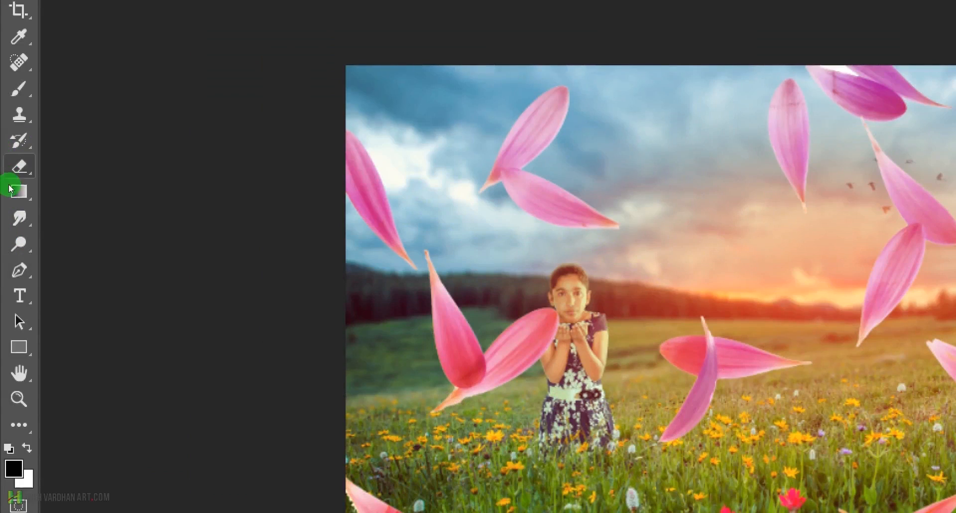
pyautogui.press('b')
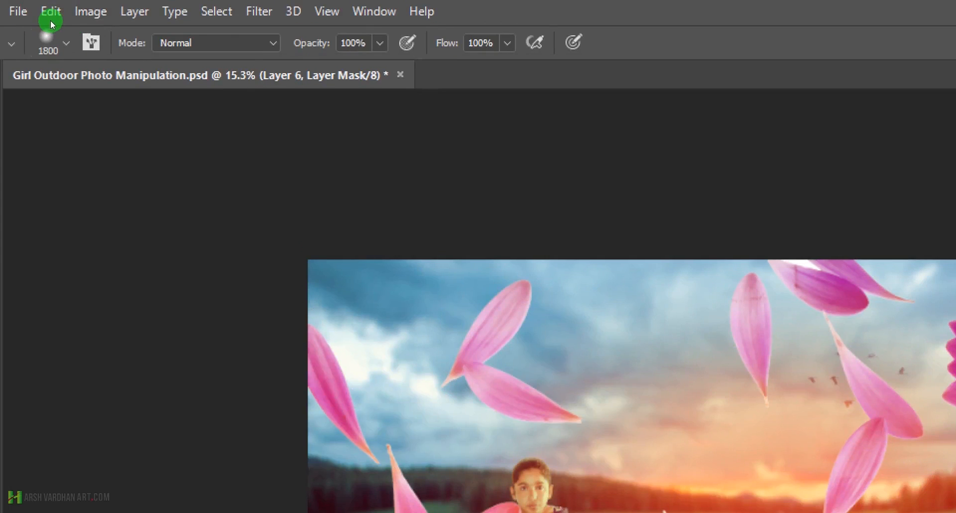
pyautogui.click(50, 39)
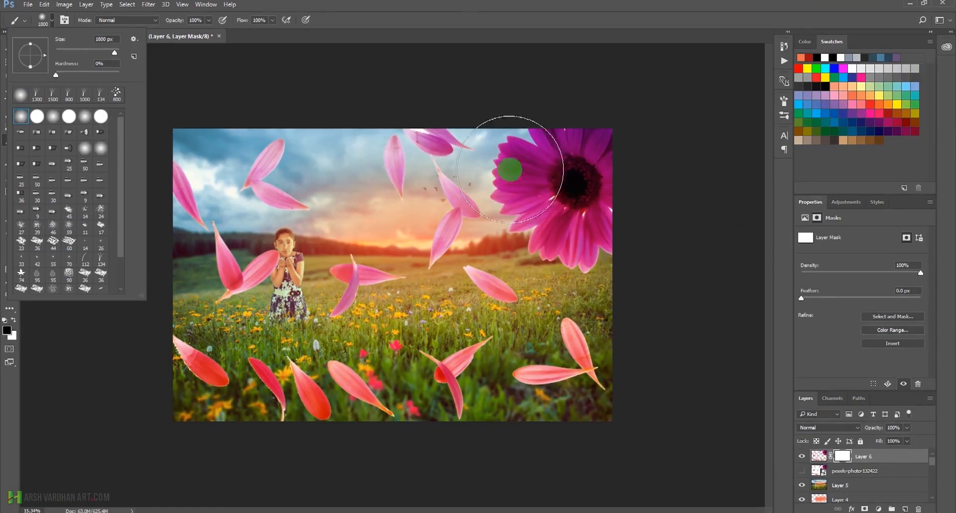
pyautogui.click(512, 164)
pyautogui.moveTo(565, 159)
pyautogui.mouseDown()
pyautogui.moveTo(579, 139)
pyautogui.moveTo(589, 163)
pyautogui.moveTo(544, 142)
pyautogui.moveTo(516, 145)
pyautogui.moveTo(503, 166)
pyautogui.moveTo(520, 212)
pyautogui.moveTo(546, 206)
pyautogui.moveTo(551, 247)
pyautogui.moveTo(575, 245)
pyautogui.moveTo(579, 233)
pyautogui.moveTo(611, 252)
pyautogui.moveTo(585, 202)
pyautogui.moveTo(615, 195)
pyautogui.moveTo(619, 204)
pyautogui.moveTo(609, 194)
pyautogui.moveTo(606, 203)
pyautogui.moveTo(538, 133)
pyautogui.moveTo(472, 145)
pyautogui.moveTo(415, 120)
pyautogui.moveTo(465, 149)
pyautogui.mouseUp()
# Reduce the brush size and mask out the cut-off petals along the image's upper edge, finishing with a 300 px brush
pyautogui.press('[')
pyautogui.press('[')
pyautogui.press('[')
pyautogui.press('[')
pyautogui.press('[')
pyautogui.press('[')
pyautogui.press('[')
pyautogui.press('[')
pyautogui.press('[')
pyautogui.press('[')
pyautogui.press('[')
pyautogui.press('[')
pyautogui.press('[')
pyautogui.press('[')
pyautogui.press('[')
pyautogui.press('[')
pyautogui.press('[')
pyautogui.press('[')
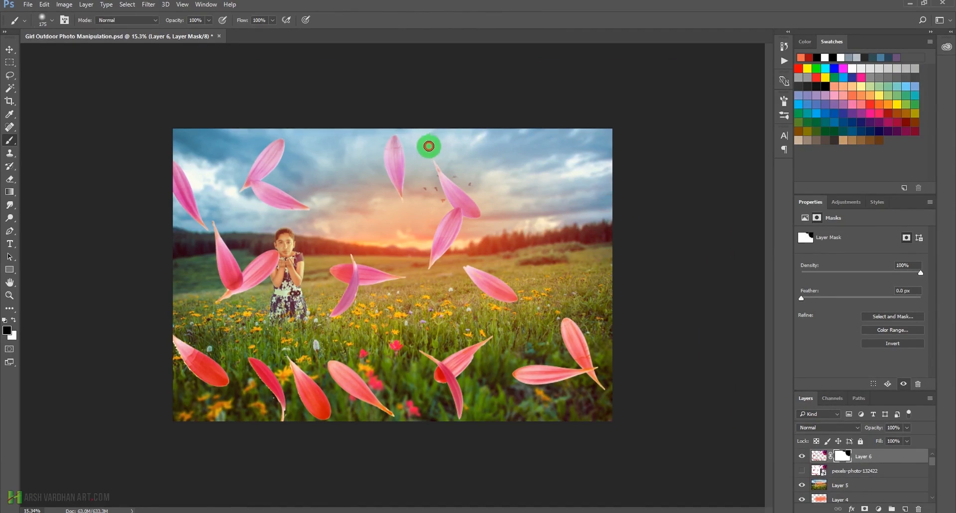
pyautogui.press(']')
pyautogui.press(']')
pyautogui.press(']')
pyautogui.moveTo(464, 133)
pyautogui.mouseDown()
pyautogui.moveTo(442, 140)
pyautogui.moveTo(484, 143)
pyautogui.moveTo(549, 166)
pyautogui.moveTo(512, 141)
pyautogui.moveTo(521, 139)
pyautogui.moveTo(492, 137)
pyautogui.moveTo(483, 150)
pyautogui.moveTo(528, 157)
pyautogui.mouseUp()
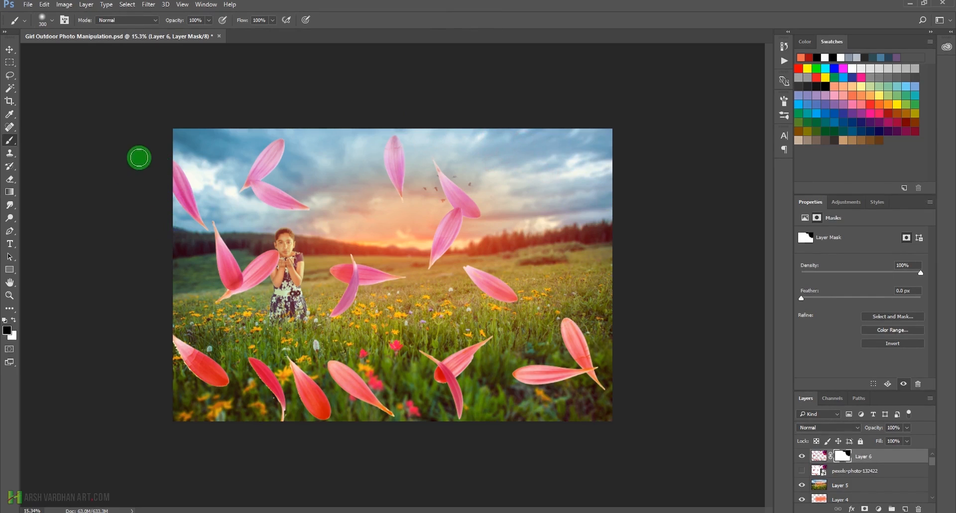
# Mask out the cut-off petal at the image's upper left edge and trim the lower left petal's edge with a smaller brush
pyautogui.moveTo(158, 163)
pyautogui.mouseDown()
pyautogui.moveTo(173, 188)
pyautogui.moveTo(178, 162)
pyautogui.moveTo(178, 197)
pyautogui.moveTo(183, 177)
pyautogui.moveTo(200, 232)
pyautogui.mouseUp()
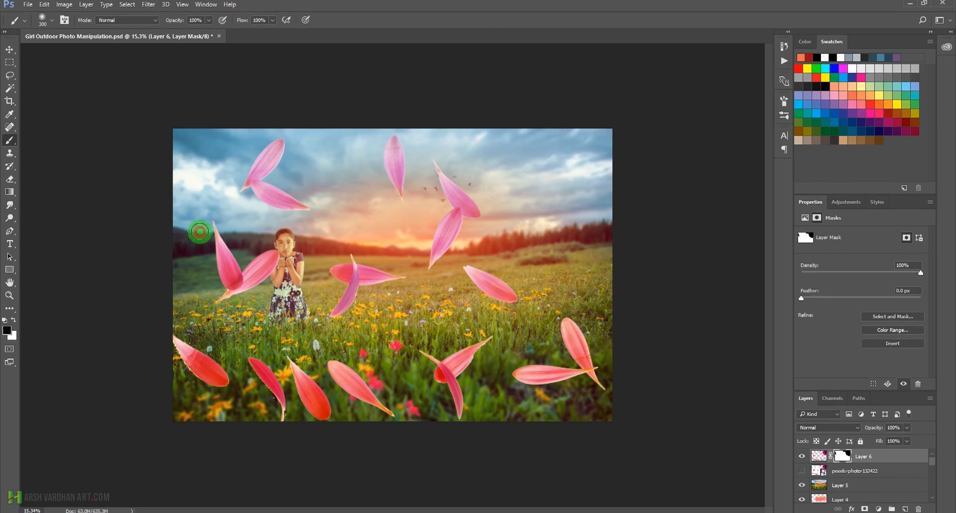
pyautogui.press('[')
pyautogui.press('[')
pyautogui.press('[')
pyautogui.press('[')
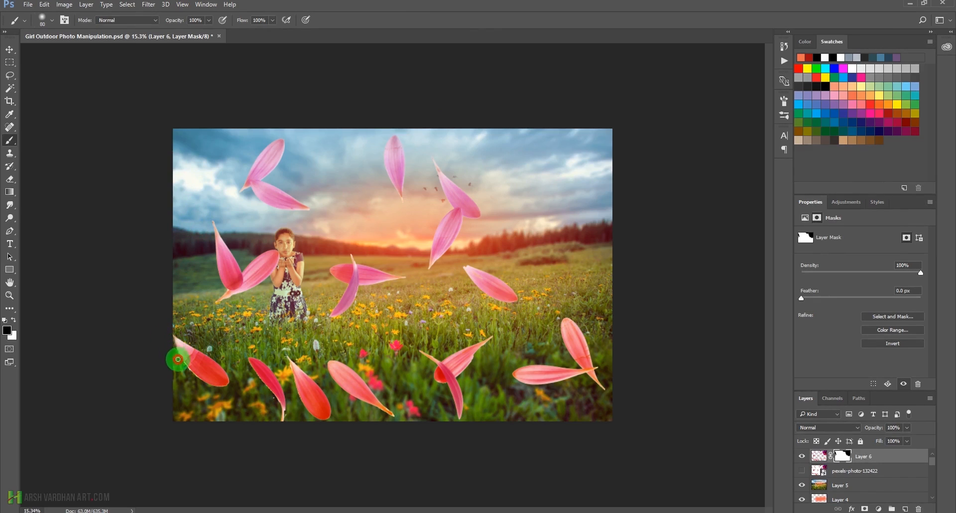
pyautogui.moveTo(178, 357)
pyautogui.mouseDown()
pyautogui.moveTo(187, 373)
pyautogui.moveTo(165, 323)
pyautogui.moveTo(178, 333)
pyautogui.moveTo(145, 326)
pyautogui.mouseUp()
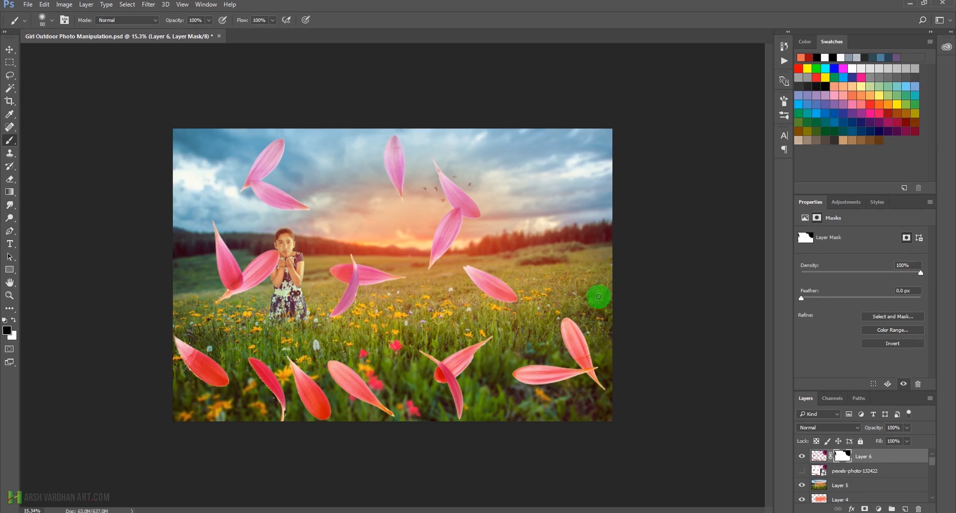
# Convert Layer 6 to a smart object and toggle its visibility to compare the image with and without petals
pyautogui.click(818, 455)
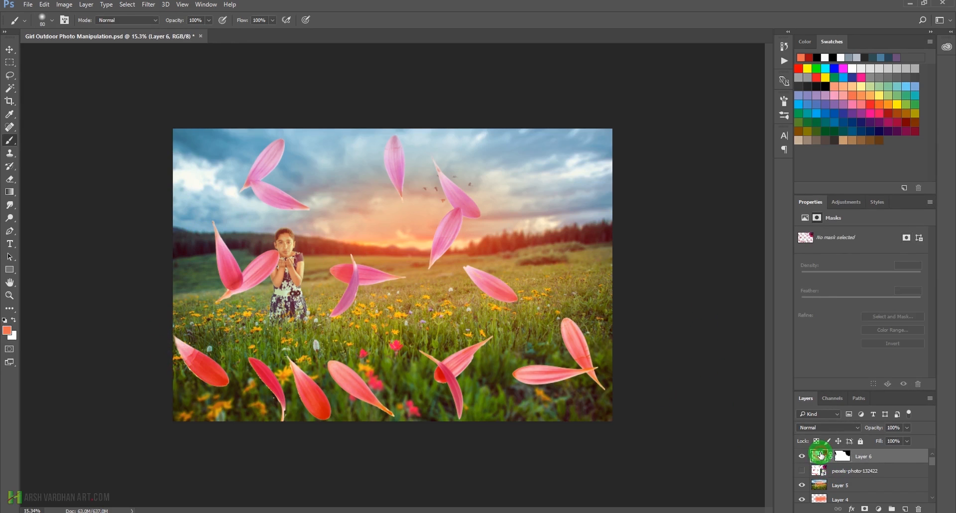
pyautogui.rightClick(885, 461)
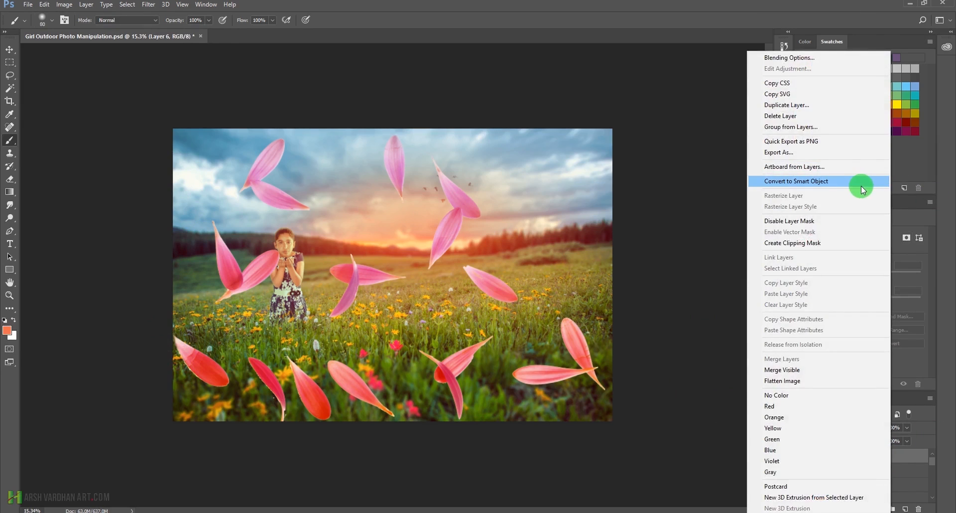
pyautogui.click(861, 182)
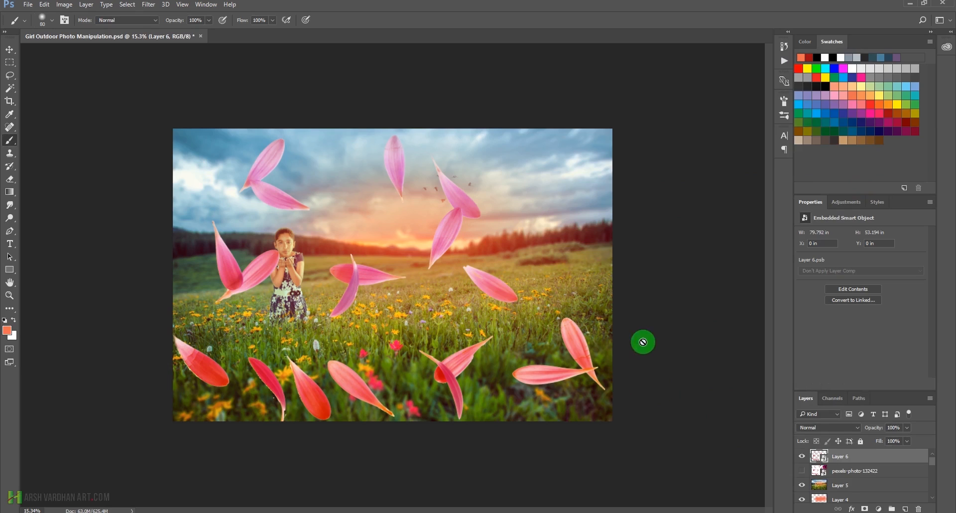
pyautogui.click(803, 457)
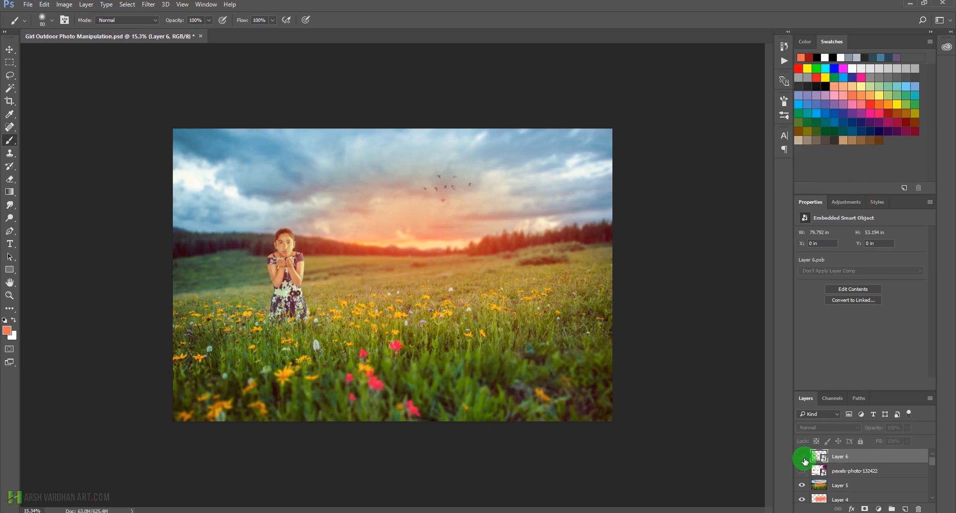
pyautogui.click(802, 457)
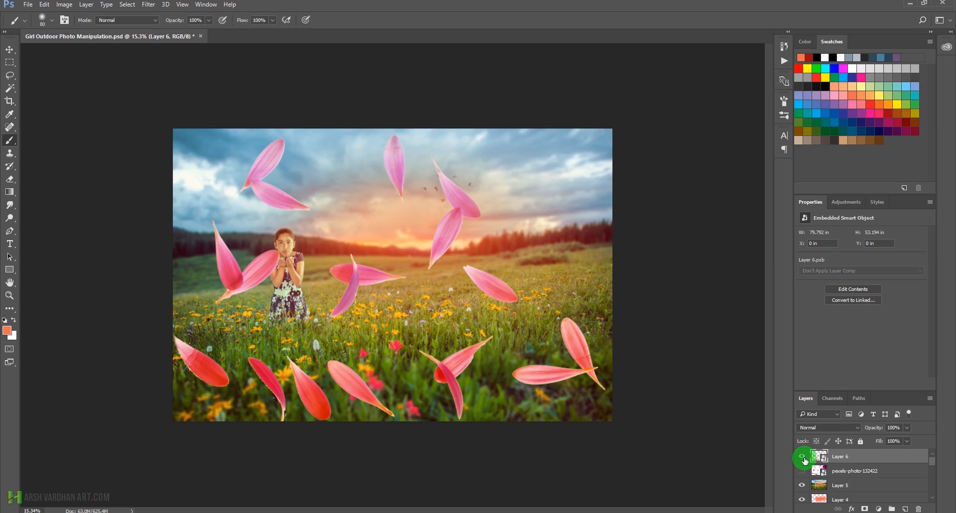
# Free-transform the Layer 6 petals down to about 11% and move them onto the girl's hands
pyautogui.hotkey('ctrl', 't')
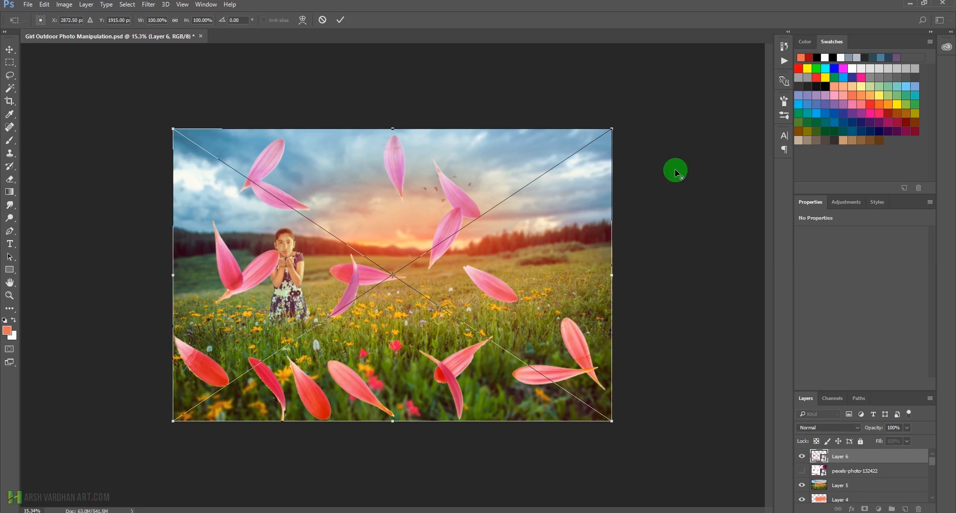
pyautogui.moveTo(612, 128); pyautogui.dragTo(406, 239)
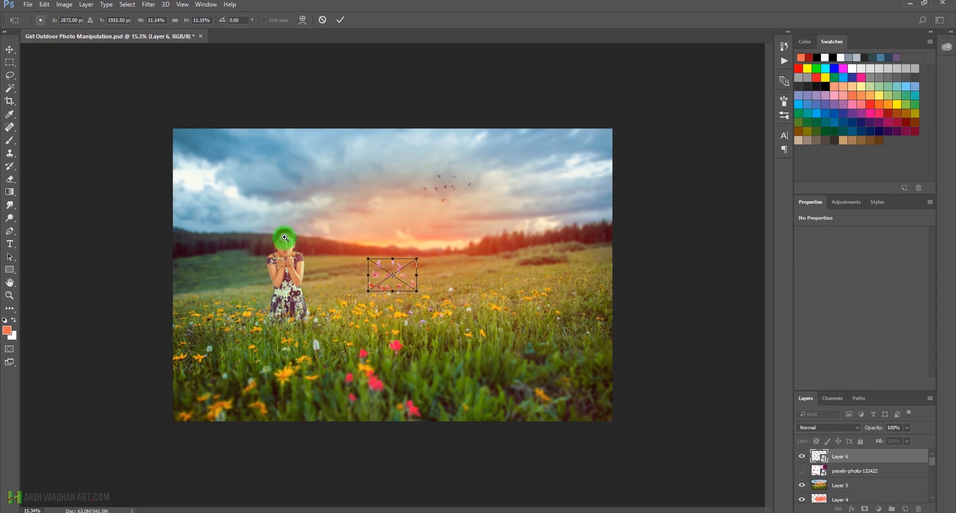
pyautogui.moveTo(285, 239); pyautogui.dragTo(315, 271)
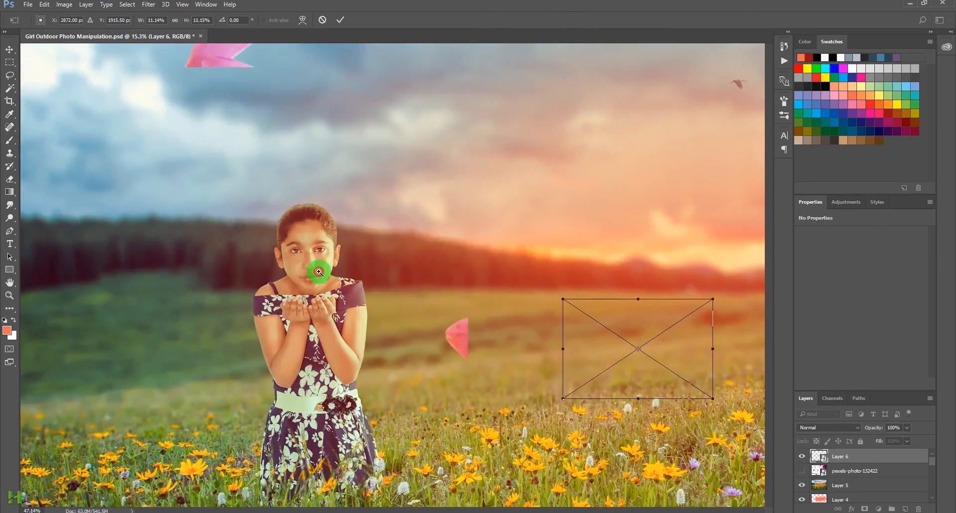
pyautogui.moveTo(667, 345); pyautogui.dragTo(379, 301)
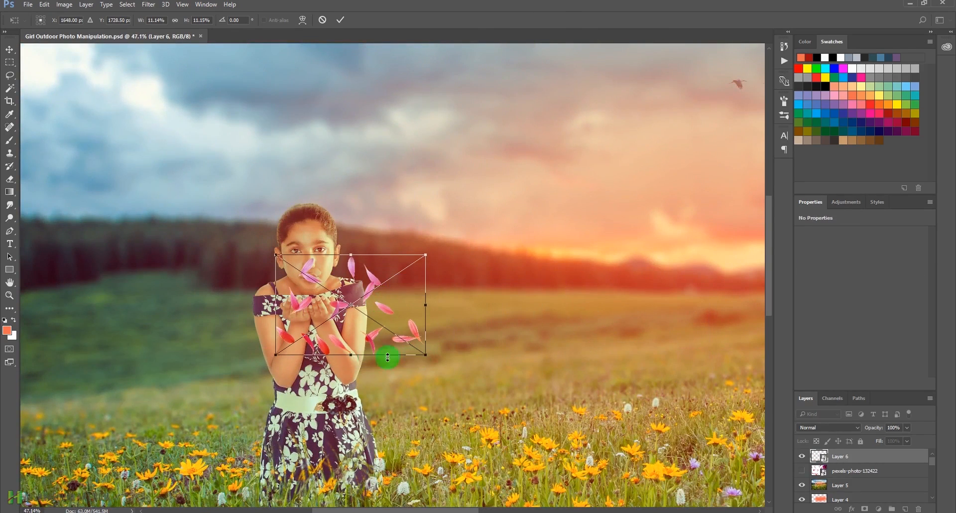
# Shrink the petals to about 3.7%, rotate them 5.94 degrees, fit them over the girl's cupped hands and apply the transform
pyautogui.moveTo(348, 356); pyautogui.dragTo(351, 324)
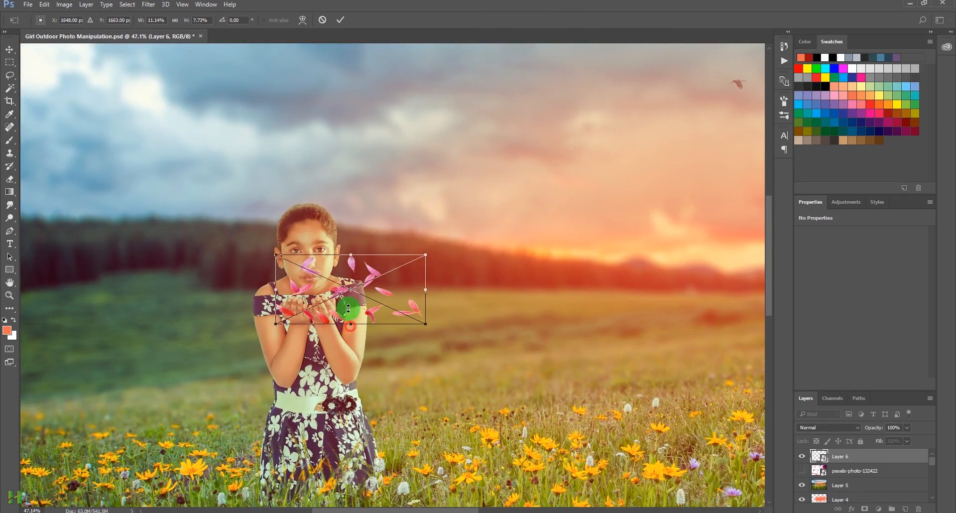
pyautogui.moveTo(351, 256); pyautogui.dragTo(351, 269)
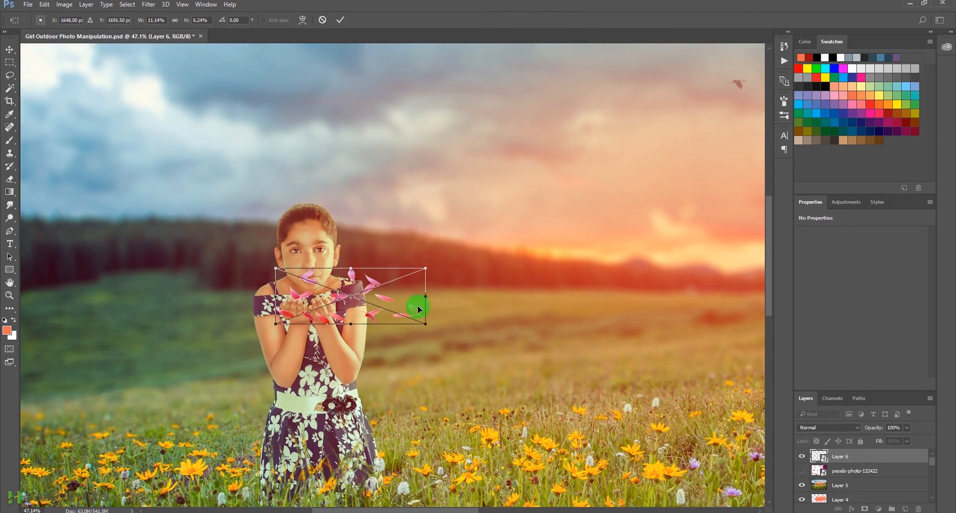
pyautogui.moveTo(425, 303); pyautogui.dragTo(392, 297)
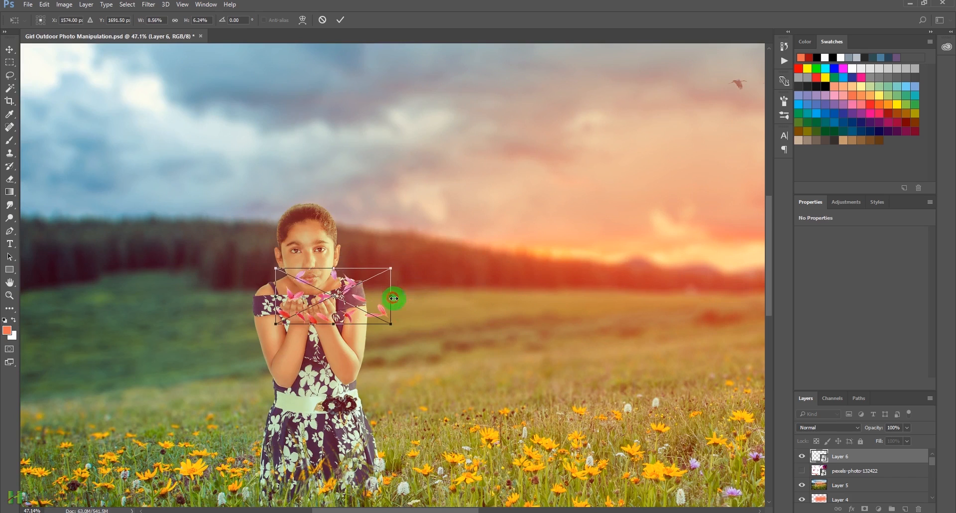
pyautogui.moveTo(413, 341)
pyautogui.mouseDown()
pyautogui.moveTo(367, 349)
pyautogui.moveTo(400, 344)
pyautogui.mouseUp()
pyautogui.moveTo(390, 302); pyautogui.dragTo(343, 298)
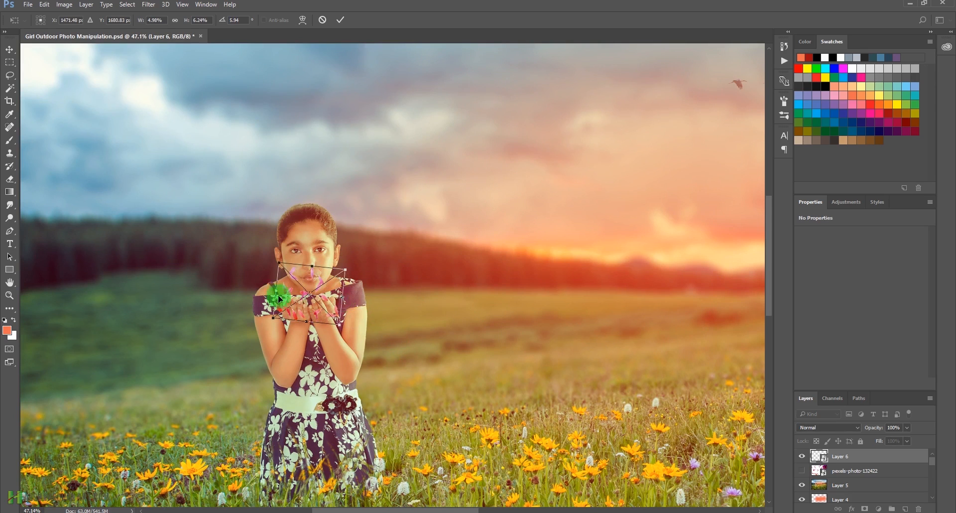
pyautogui.moveTo(277, 290); pyautogui.dragTo(314, 281)
pyautogui.moveTo(312, 316); pyautogui.dragTo(328, 303)
pyautogui.press('Return')
pyautogui.press('b')
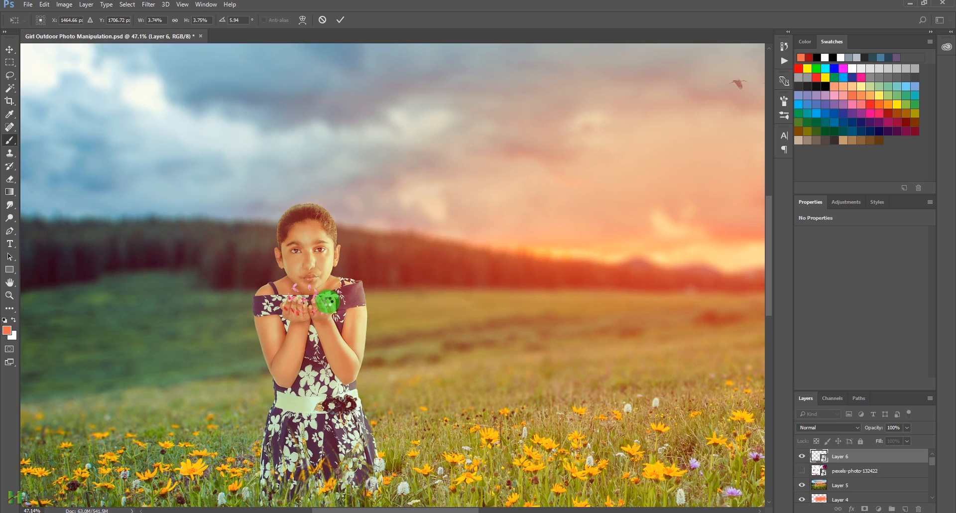
# Duplicate the Layer 6 petals, shift the copy slightly sideways over the hands and rotate it to -70.05 degrees
pyautogui.moveTo(284, 301)
pyautogui.mouseDown()
pyautogui.moveTo(322, 326)
pyautogui.moveTo(327, 312)
pyautogui.moveTo(319, 314)
pyautogui.mouseUp()
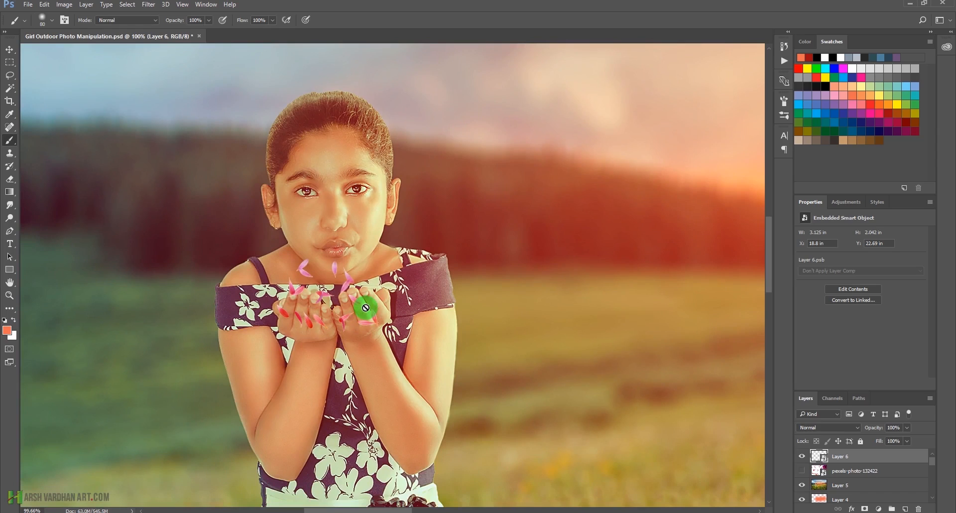
pyautogui.hotkey('ctrl', 'j')
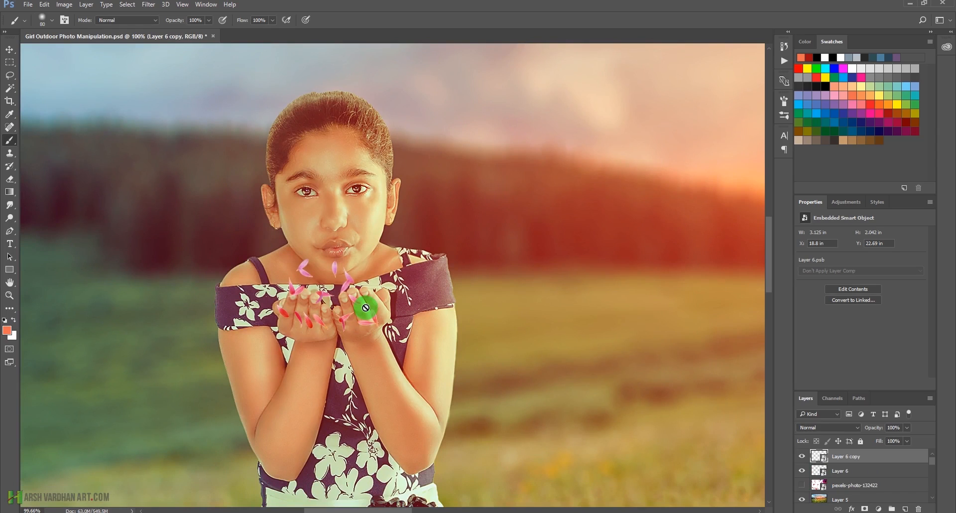
pyautogui.press('v')
pyautogui.moveTo(341, 296); pyautogui.dragTo(355, 299)
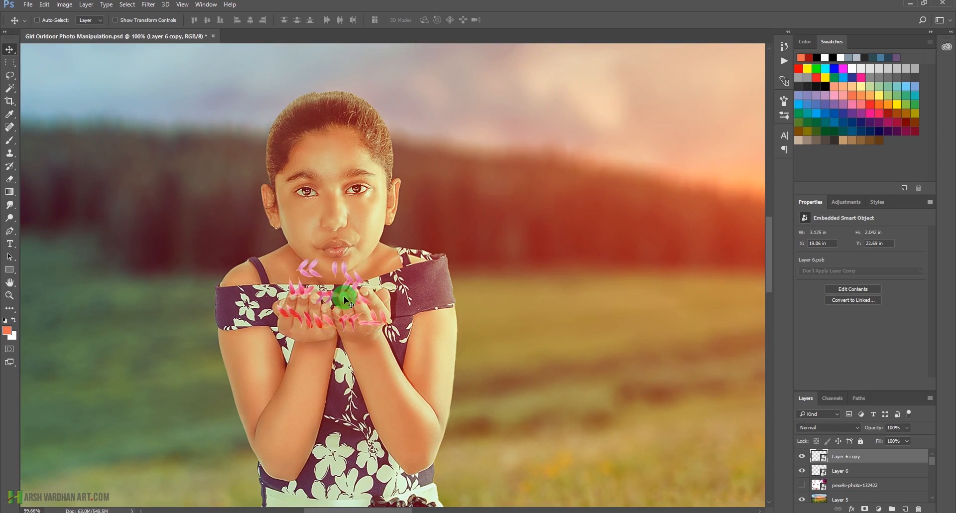
pyautogui.hotkey('ctrl', 't')
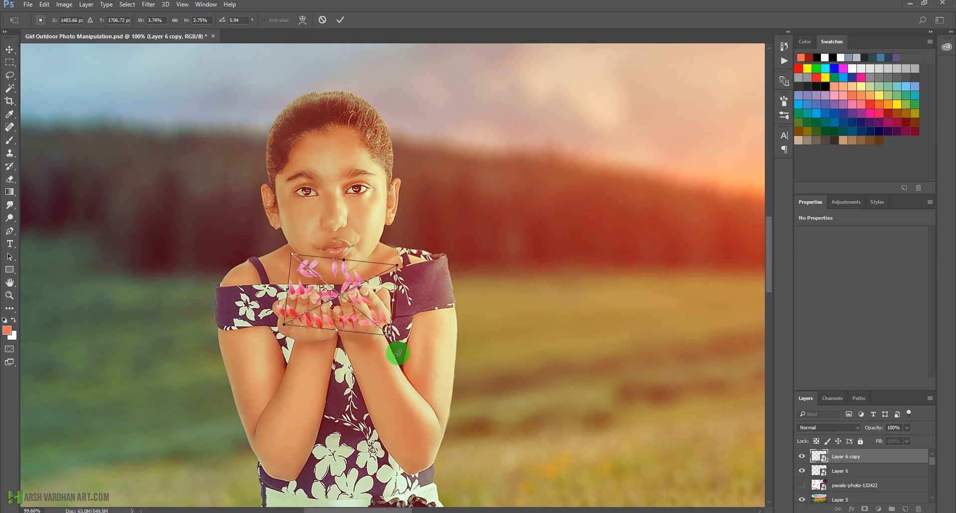
pyautogui.moveTo(402, 351); pyautogui.dragTo(408, 250)
pyautogui.press('Return')
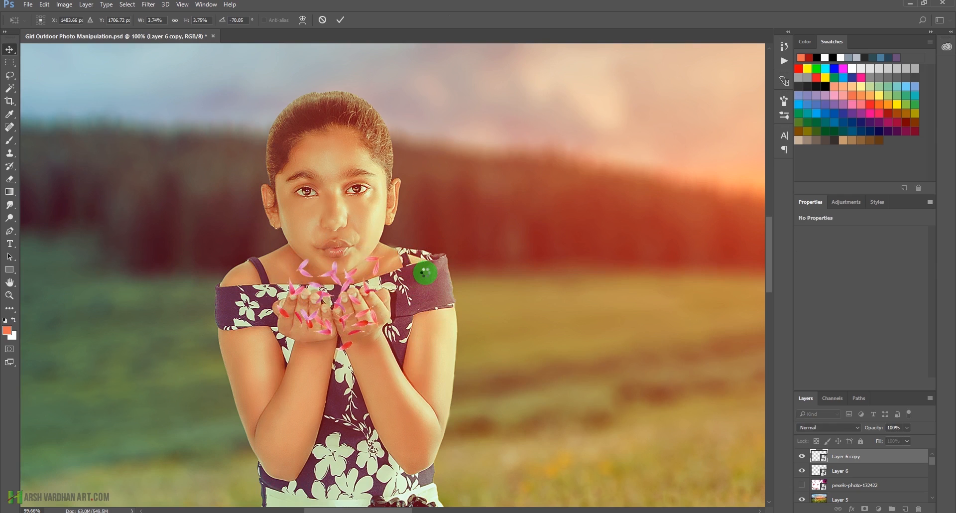
# Duplicate the rotated petals and place the new copy below the hands, over the girl's forearm and dress
pyautogui.scroll(-3, 412, 277)
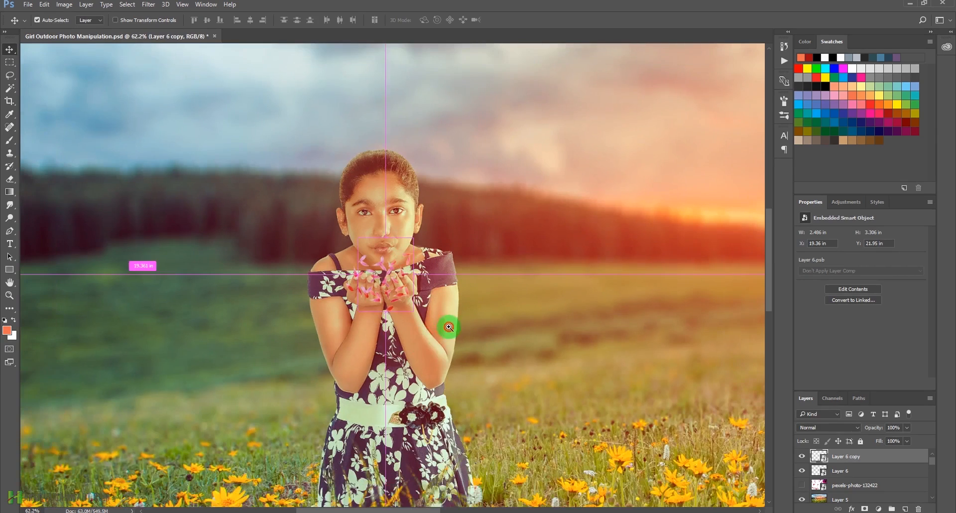
pyautogui.scroll(-3, 452, 324)
pyautogui.moveTo(484, 298); pyautogui.dragTo(343, 290)
pyautogui.moveTo(288, 234); pyautogui.dragTo(351, 267)
pyautogui.click(361, 234)
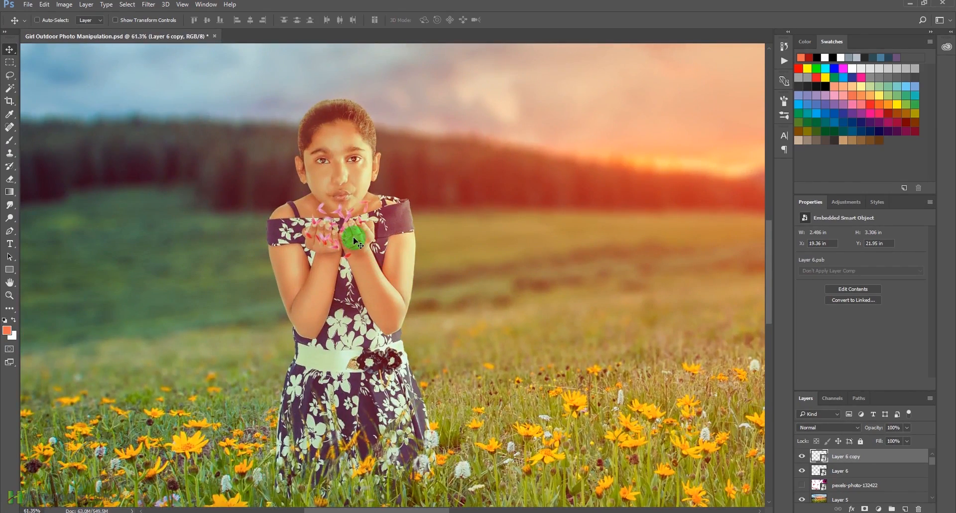
pyautogui.moveTo(334, 227); pyautogui.dragTo(385, 326)
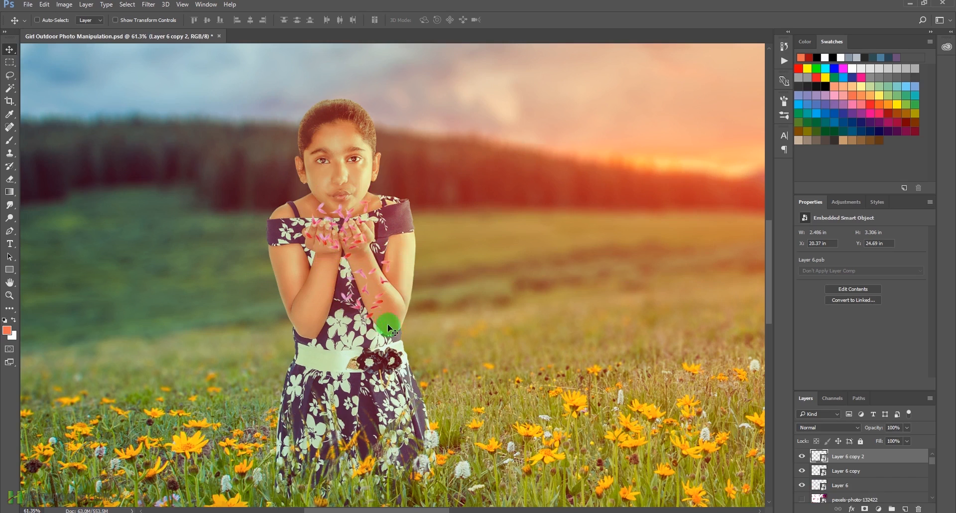
# Place another petal copy beside the girl's waist, enlarge it to about 6.75% and apply the transform
pyautogui.moveTo(487, 318); pyautogui.dragTo(428, 347)
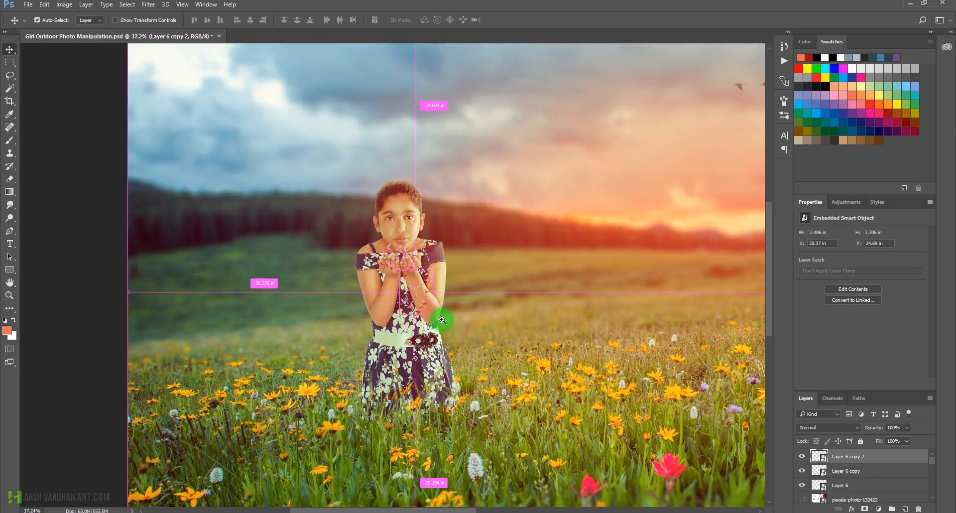
pyautogui.moveTo(421, 305); pyautogui.dragTo(435, 339)
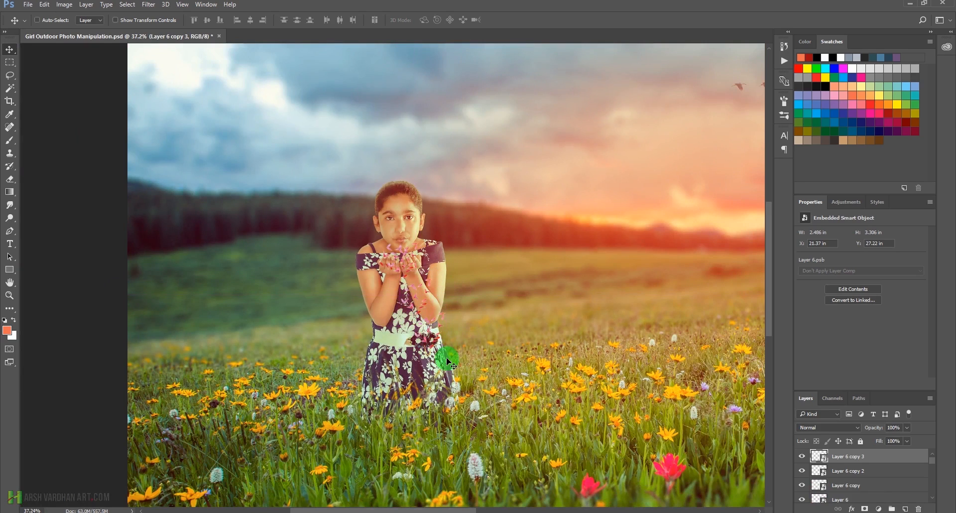
pyautogui.hotkey('ctrl', 't')
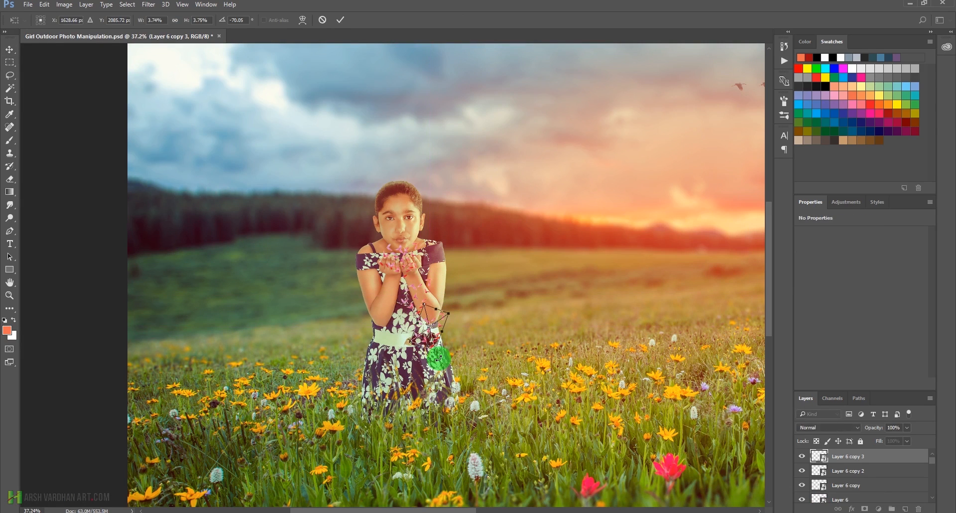
pyautogui.moveTo(432, 353); pyautogui.dragTo(434, 370)
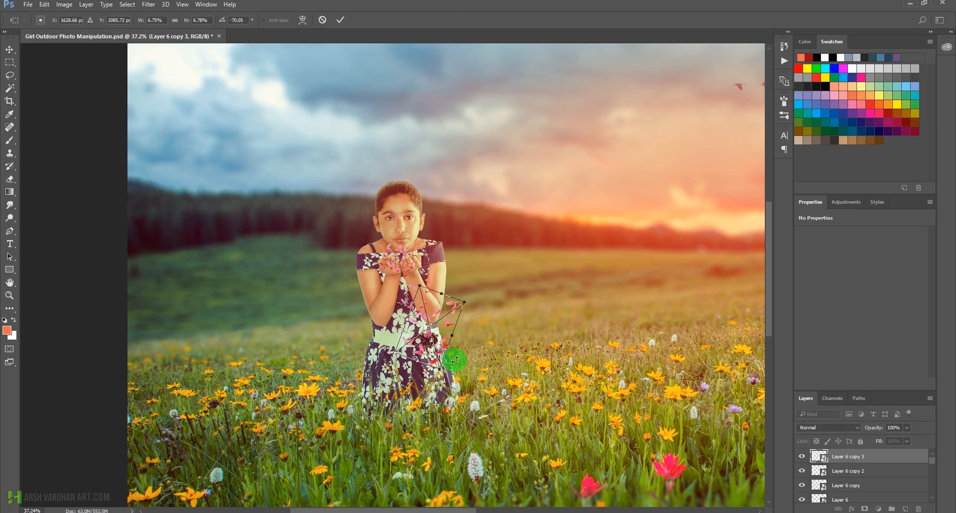
pyautogui.moveTo(440, 337); pyautogui.dragTo(440, 338)
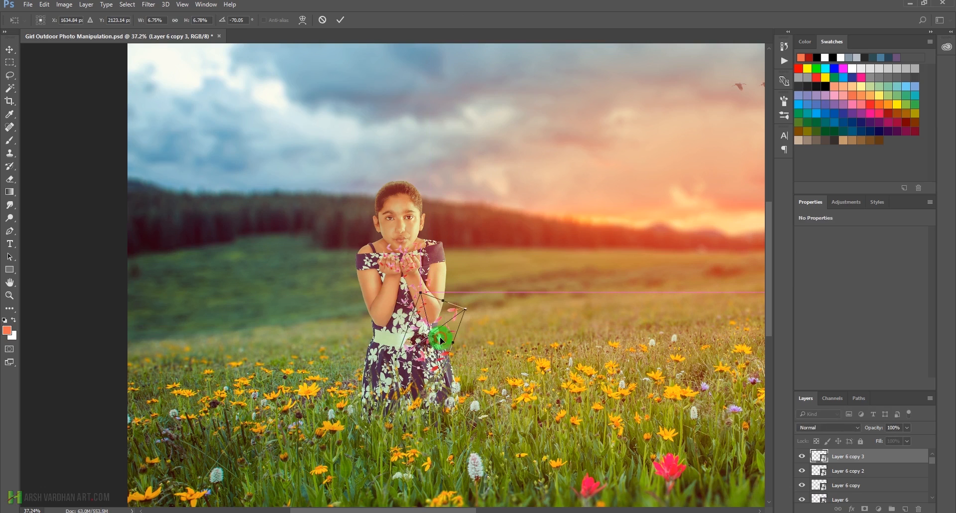
pyautogui.press('Return')
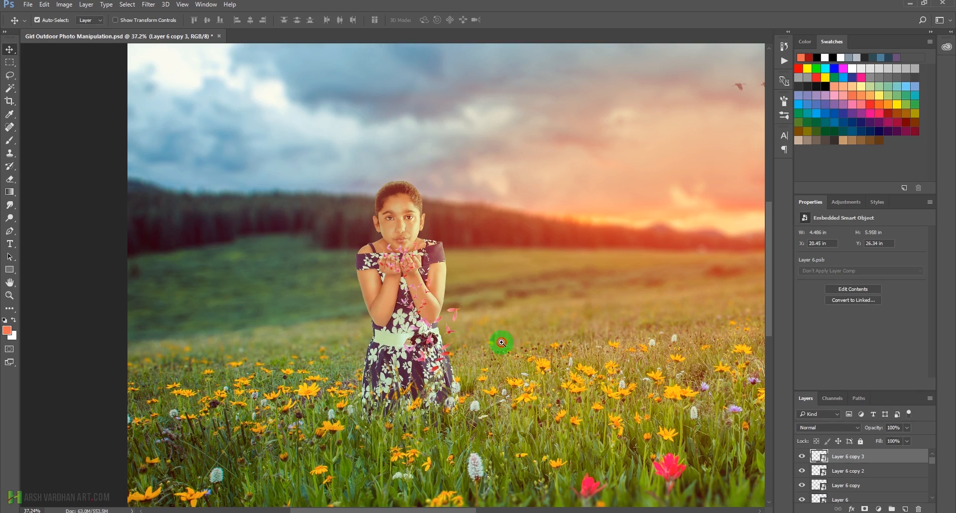
# Place a further petal copy beside the skirt, rotate it to -131.06 degrees, enlarge it to about 13.9% and apply
pyautogui.moveTo(516, 340); pyautogui.dragTo(438, 386)
pyautogui.moveTo(307, 295); pyautogui.dragTo(356, 321)
pyautogui.moveTo(341, 268); pyautogui.dragTo(421, 336)
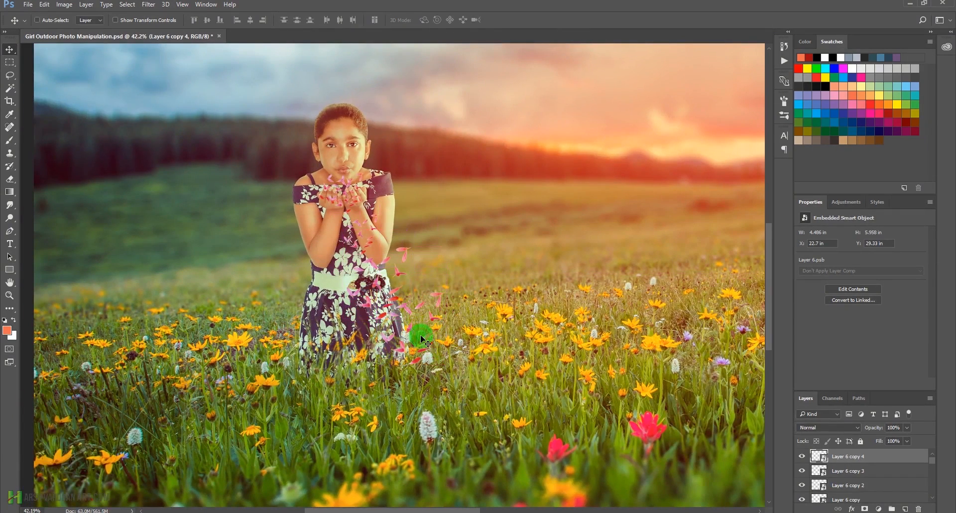
pyautogui.hotkey('ctrl', 't')
pyautogui.moveTo(495, 323); pyautogui.dragTo(448, 254)
pyautogui.moveTo(459, 335); pyautogui.dragTo(518, 334)
pyautogui.moveTo(458, 316); pyautogui.dragTo(470, 353)
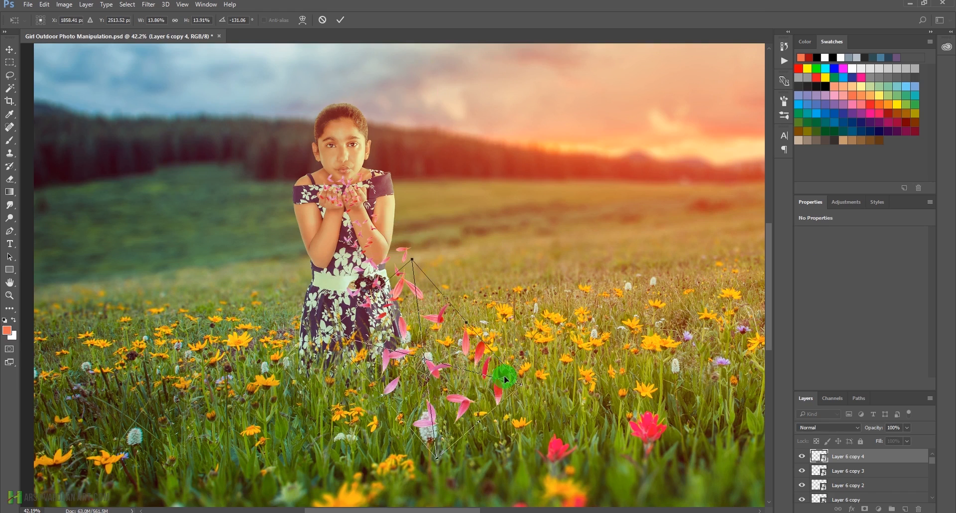
pyautogui.press('Return')
# Group Layer 6 and its four copies and name the group petals
pyautogui.moveTo(525, 319); pyautogui.dragTo(423, 357)
pyautogui.moveTo(222, 252); pyautogui.dragTo(532, 356)
pyautogui.moveTo(589, 395); pyautogui.dragTo(556, 360)
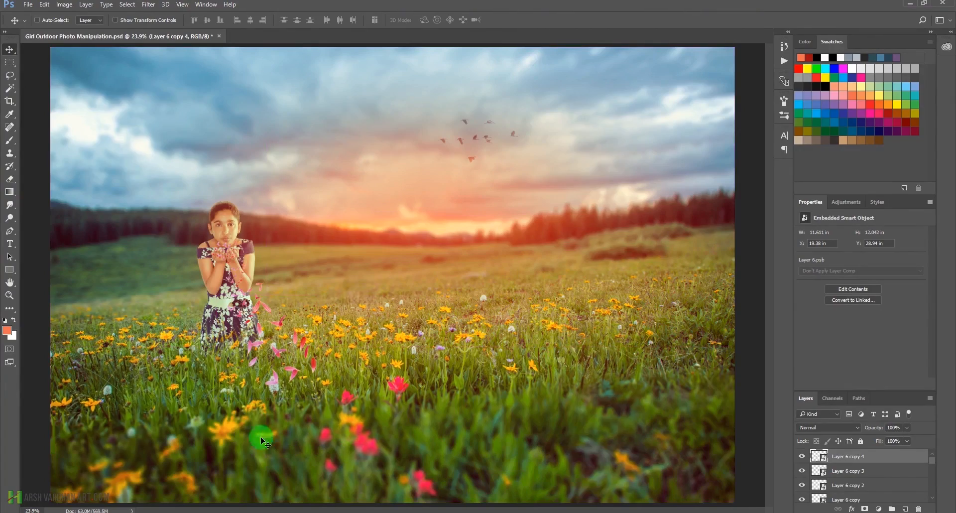
pyautogui.moveTo(244, 343); pyautogui.dragTo(348, 296)
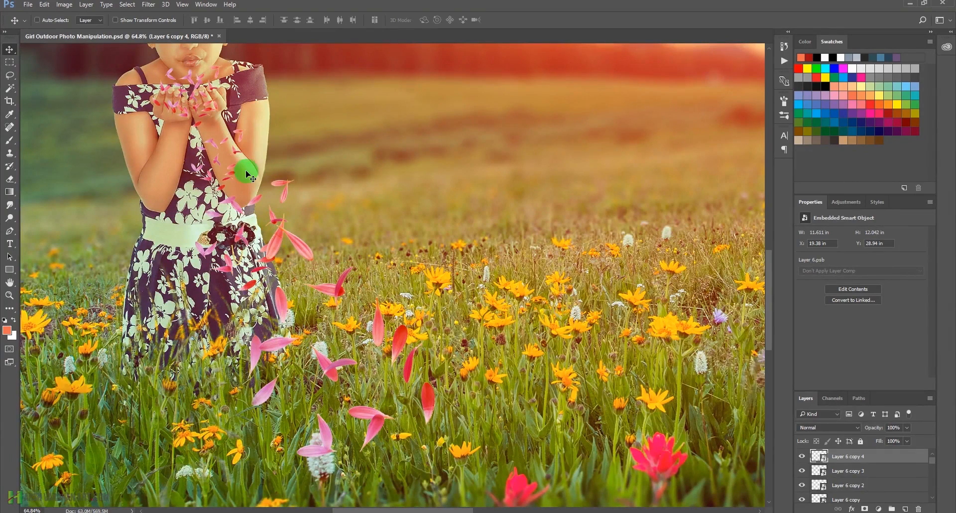
pyautogui.hotkey('ctrl', '0')
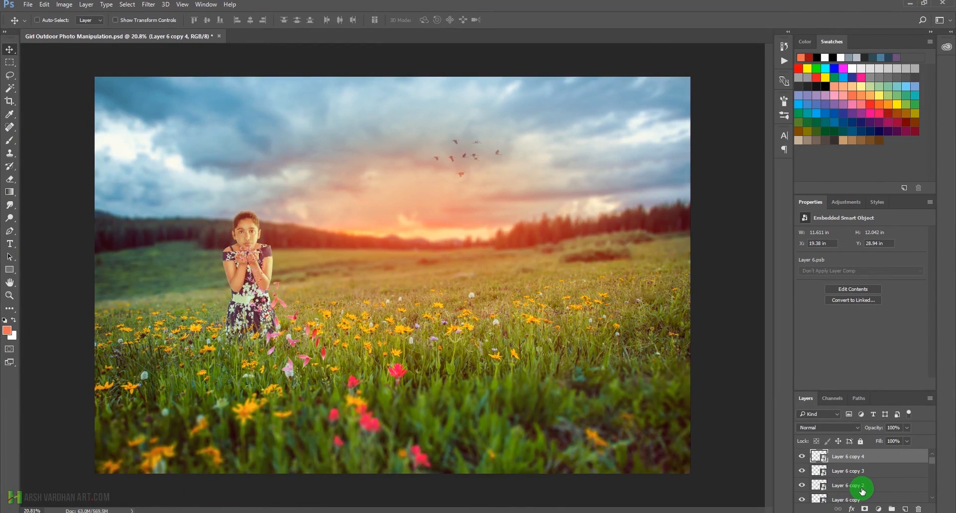
pyautogui.scroll(-2, 862, 490)
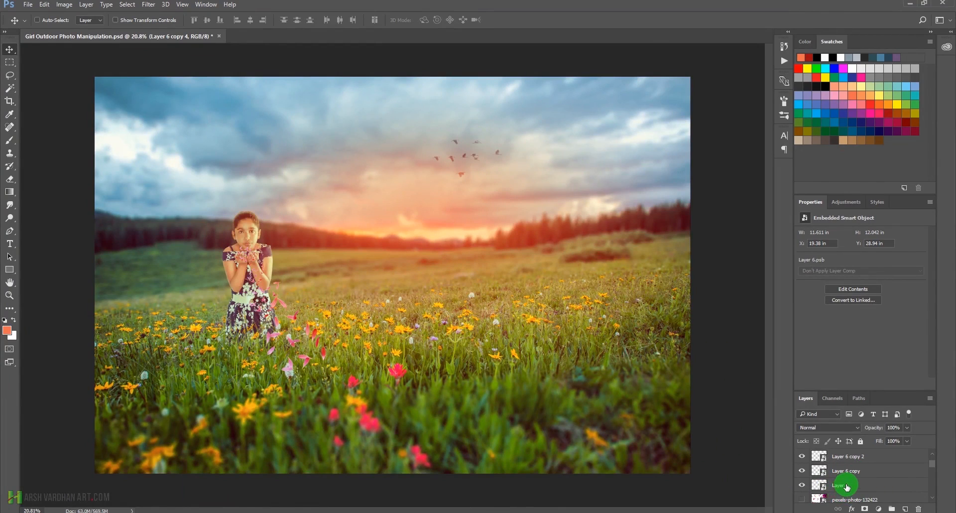
pyautogui.keyDown('shift'); pyautogui.click(847, 487); pyautogui.keyUp('shift')
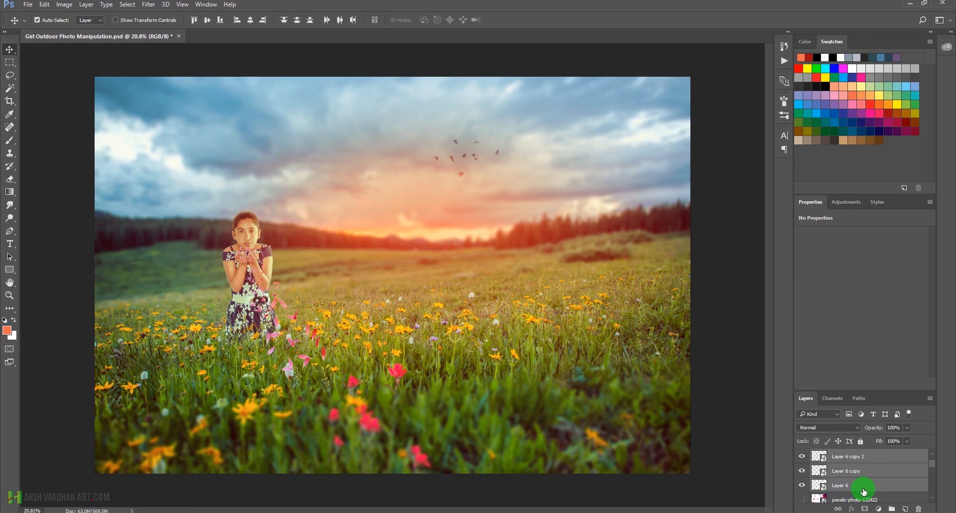
pyautogui.hotkey('ctrl', 'g')
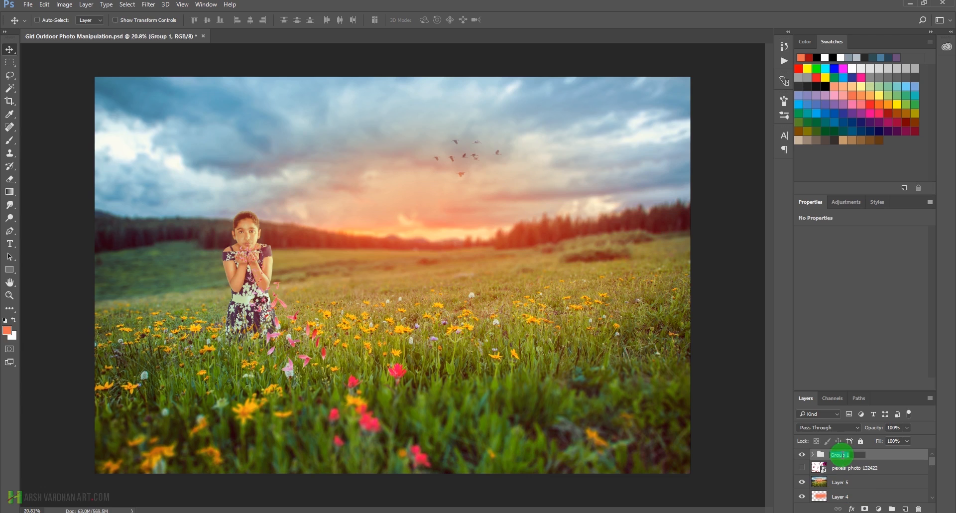
pyautogui.press('Return')
# Toggle the petals group's visibility to compare the image and examine the petals falling beside the girl
pyautogui.click(800, 455)
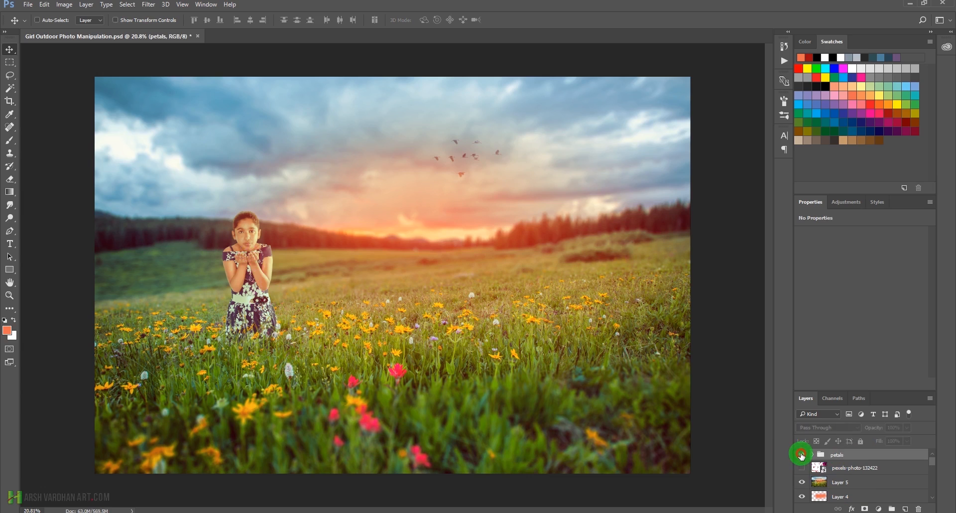
pyautogui.click(801, 455)
pyautogui.moveTo(284, 277); pyautogui.dragTo(309, 313)
pyautogui.moveTo(330, 355); pyautogui.dragTo(314, 357)
pyautogui.moveTo(385, 418); pyautogui.dragTo(375, 421)
pyautogui.hotkey('ctrl', '0')
pyautogui.moveTo(346, 352); pyautogui.dragTo(380, 326)
# Show the pexels-photo-132422 layer and select it
pyautogui.click(802, 468)
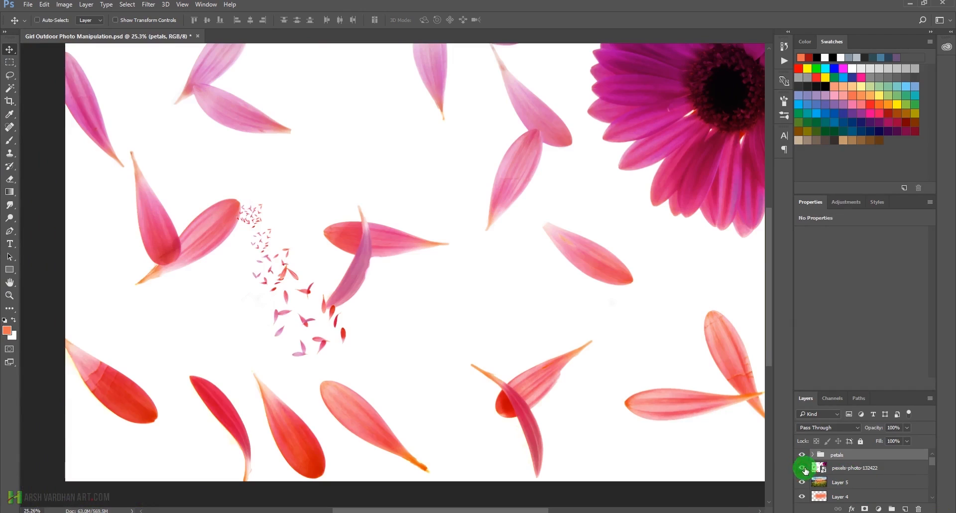
pyautogui.click(814, 470)
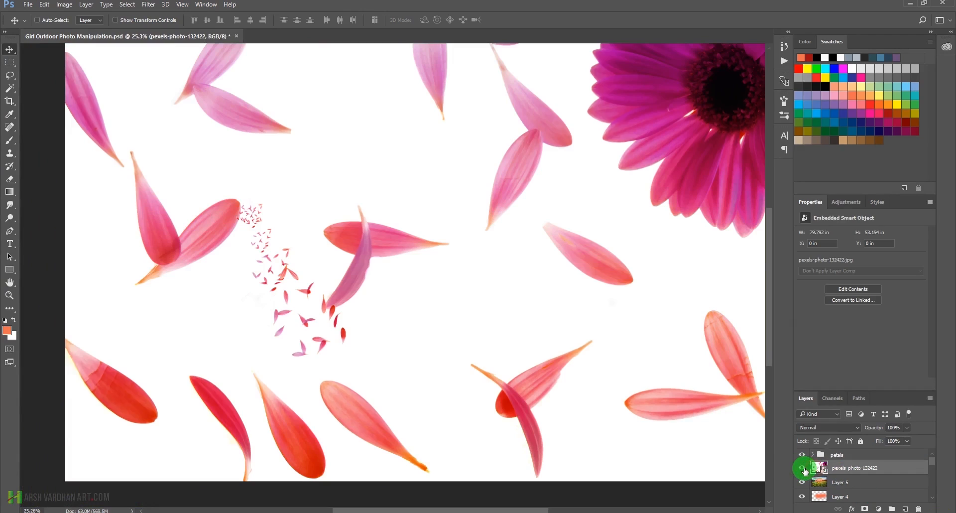
pyautogui.click(802, 468)
pyautogui.click(803, 468)
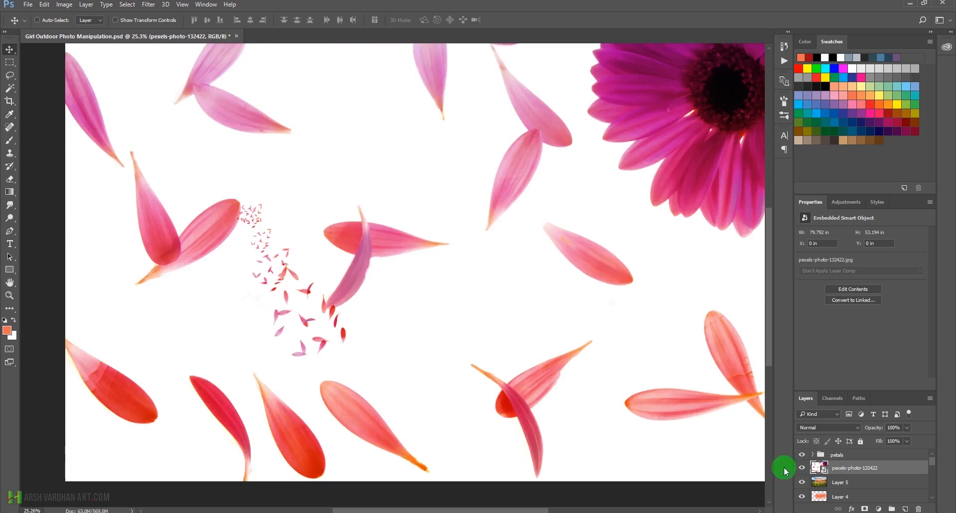
pyautogui.moveTo(494, 202)
pyautogui.mouseDown()
pyautogui.moveTo(418, 205)
pyautogui.moveTo(427, 208)
pyautogui.mouseUp()
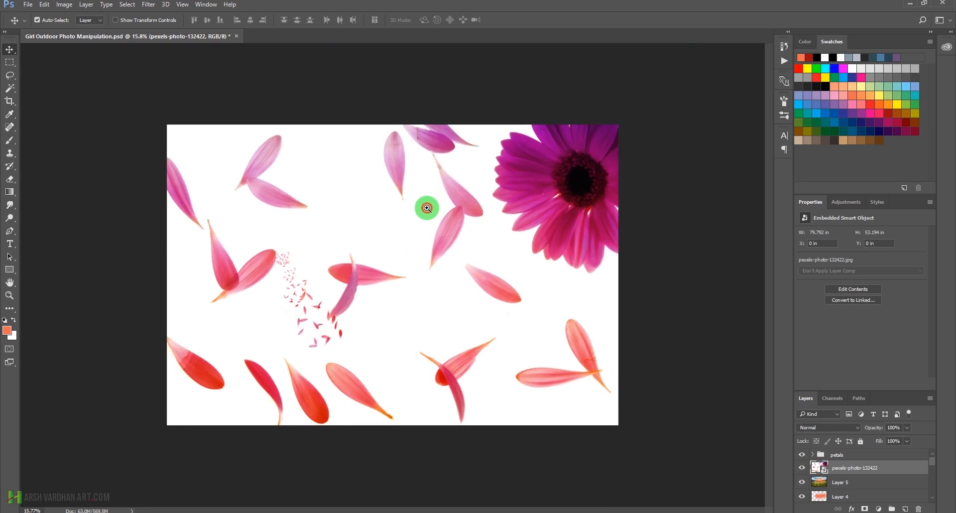
# Select the white background of the petal photo with the Magic Wand, invert the selection and add it as a layer mask
pyautogui.click(11, 89)
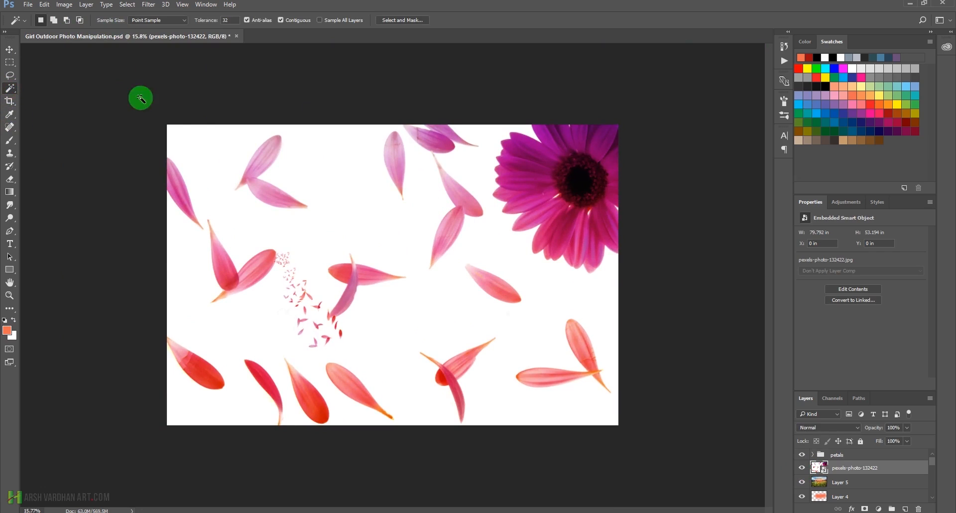
pyautogui.moveTo(201, 153); pyautogui.dragTo(211, 156)
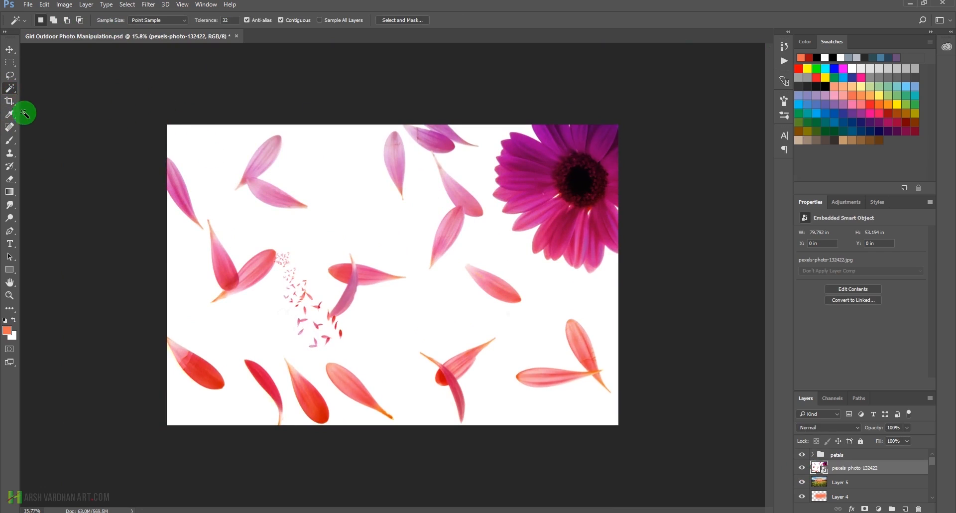
pyautogui.click(207, 167)
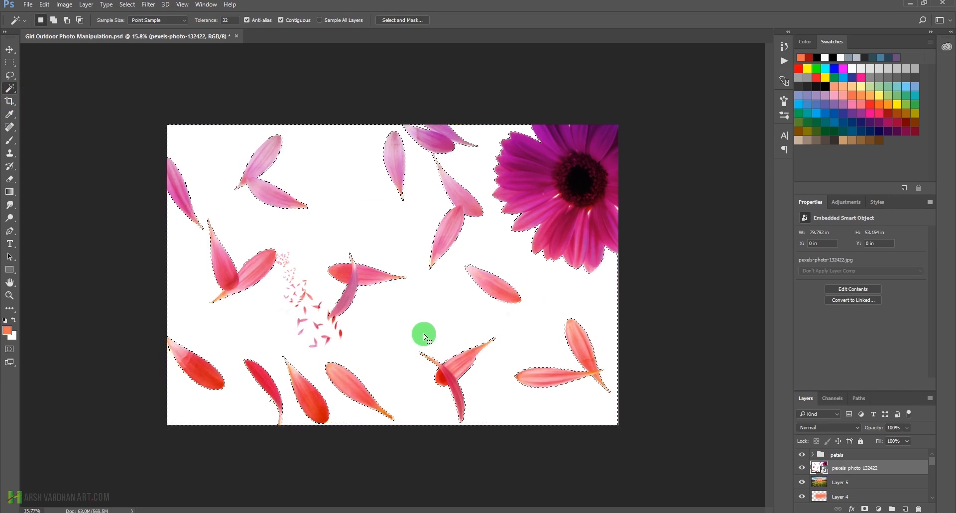
pyautogui.hotkey('ctrl', 'shift', 'i')
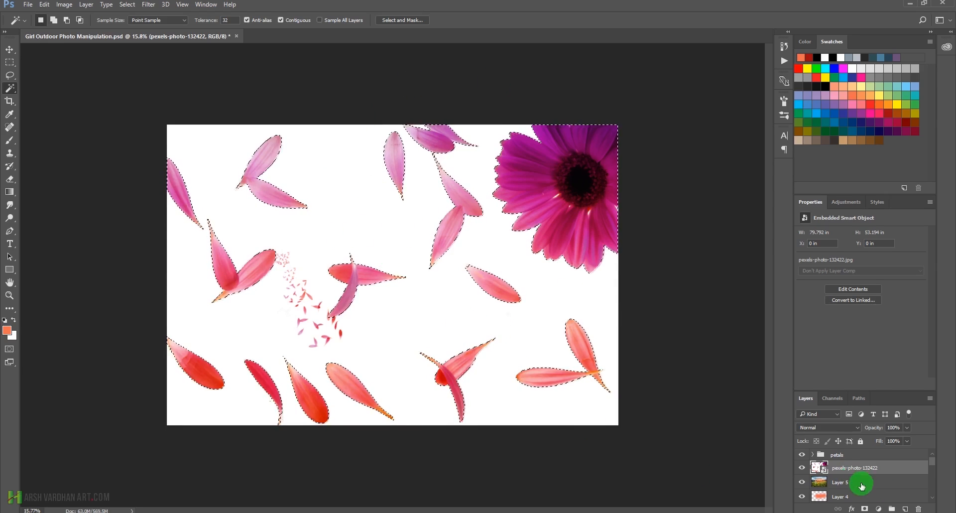
pyautogui.click(864, 508)
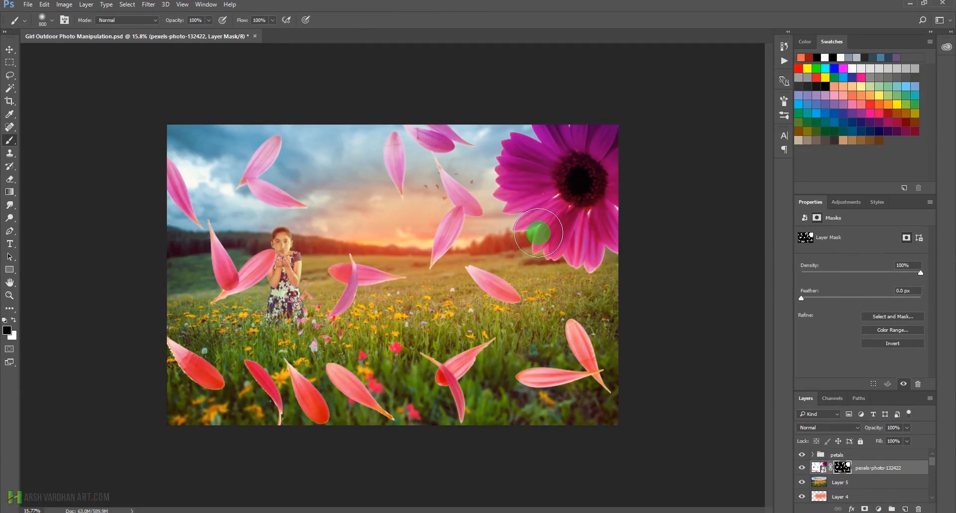
# Paint black on the petal photo's mask with a 600 px brush to hide the large magenta flower
pyautogui.press('[')
pyautogui.press('[')
pyautogui.moveTo(541, 219)
pyautogui.mouseDown()
pyautogui.moveTo(546, 239)
pyautogui.moveTo(554, 234)
pyautogui.moveTo(507, 197)
pyautogui.moveTo(522, 219)
pyautogui.moveTo(503, 184)
pyautogui.moveTo(501, 192)
pyautogui.moveTo(507, 205)
pyautogui.moveTo(501, 181)
pyautogui.moveTo(512, 210)
pyautogui.moveTo(506, 154)
pyautogui.moveTo(530, 142)
pyautogui.moveTo(553, 161)
pyautogui.moveTo(562, 143)
pyautogui.moveTo(577, 189)
pyautogui.moveTo(589, 180)
pyautogui.moveTo(600, 230)
pyautogui.moveTo(617, 220)
pyautogui.moveTo(583, 266)
pyautogui.moveTo(588, 249)
pyautogui.moveTo(593, 258)
pyautogui.moveTo(621, 230)
pyautogui.moveTo(586, 190)
pyautogui.mouseUp()
pyautogui.press('[')
pyautogui.press('[')
pyautogui.press('[')
pyautogui.press(']')
pyautogui.press(']')
pyautogui.press(']')
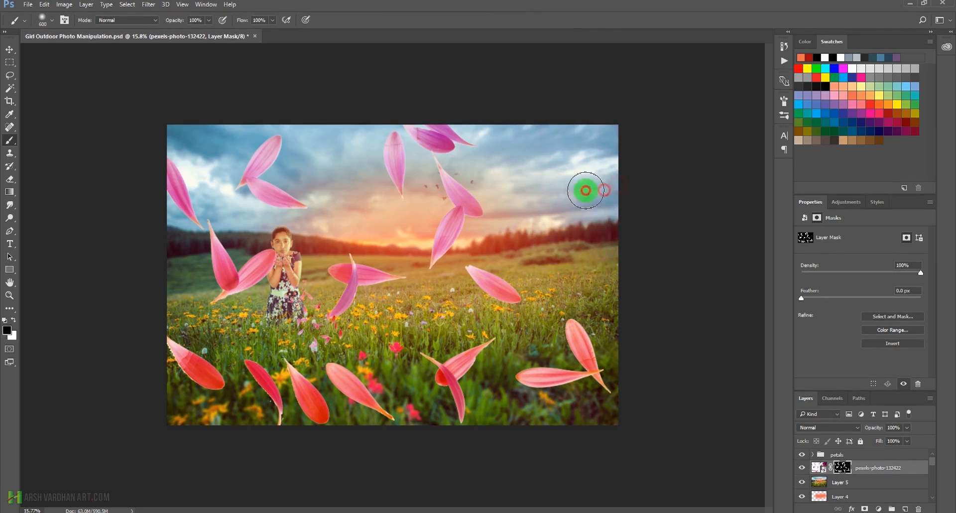
pyautogui.click(818, 466)
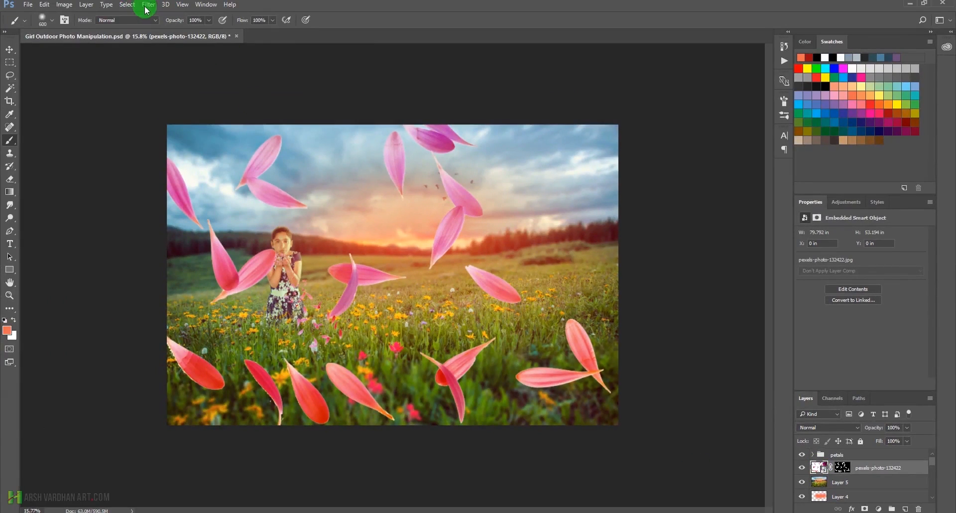
pyautogui.click(144, 8)
pyautogui.moveTo(188, 112)
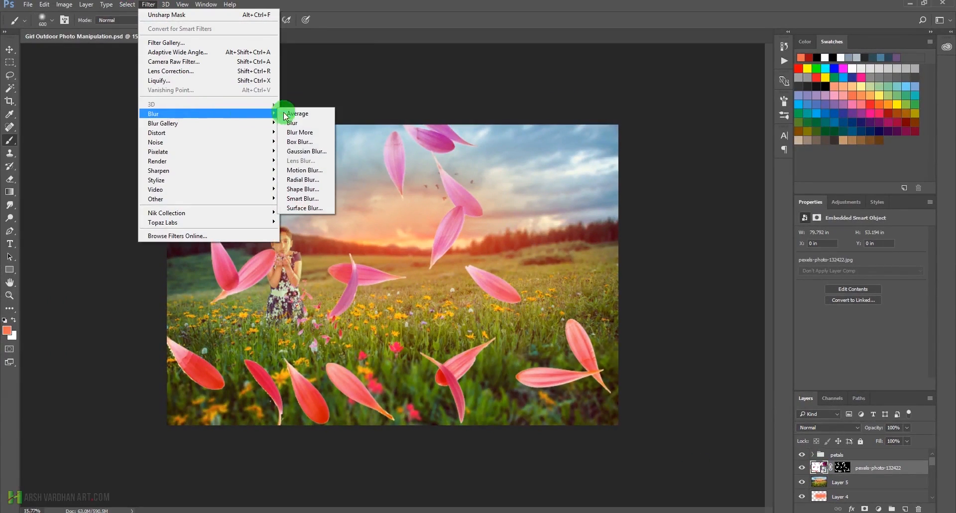
pyautogui.click(303, 170)
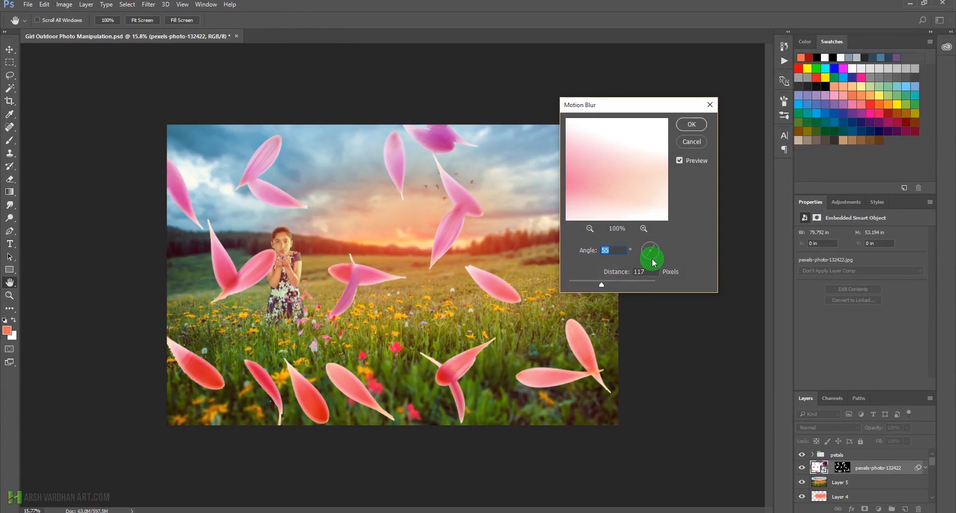
pyautogui.moveTo(607, 286)
pyautogui.mouseDown()
pyautogui.moveTo(618, 280)
pyautogui.moveTo(602, 285)
pyautogui.mouseUp()
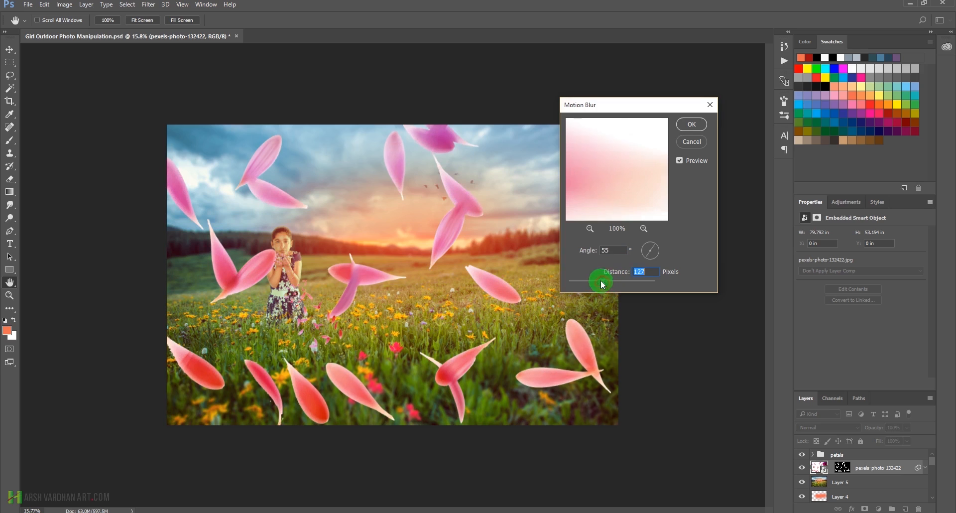
pyautogui.click(695, 142)
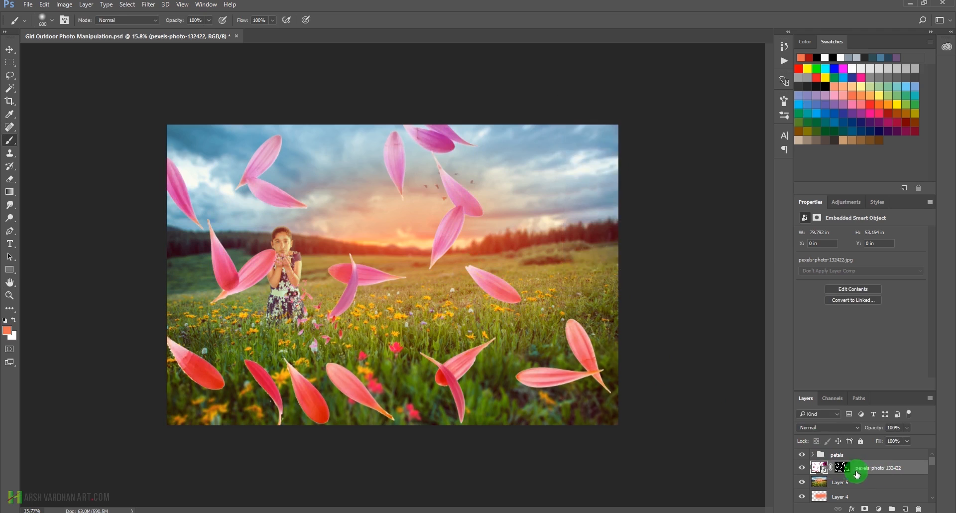
# Convert the masked pexels-photo-132422 layer to a smart object and toggle its visibility to check the petals
pyautogui.rightClick(911, 468)
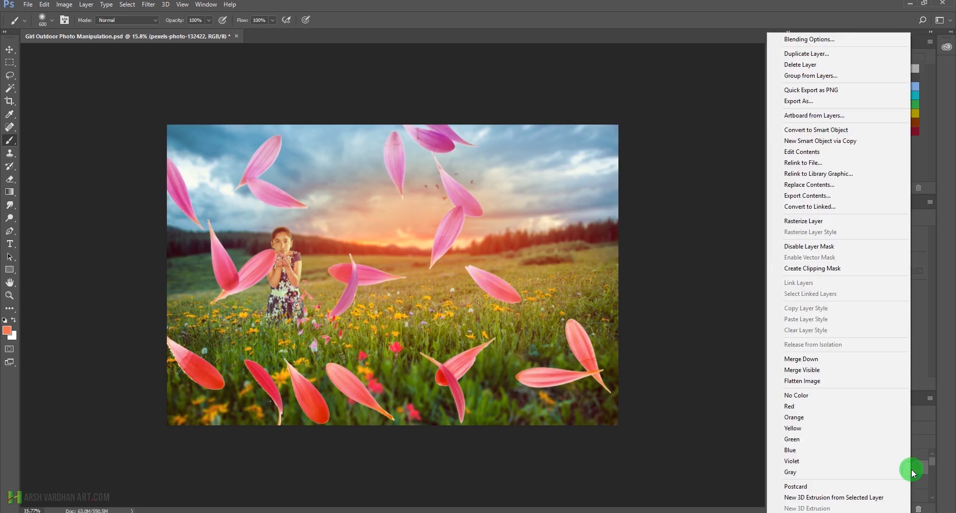
pyautogui.click(852, 129)
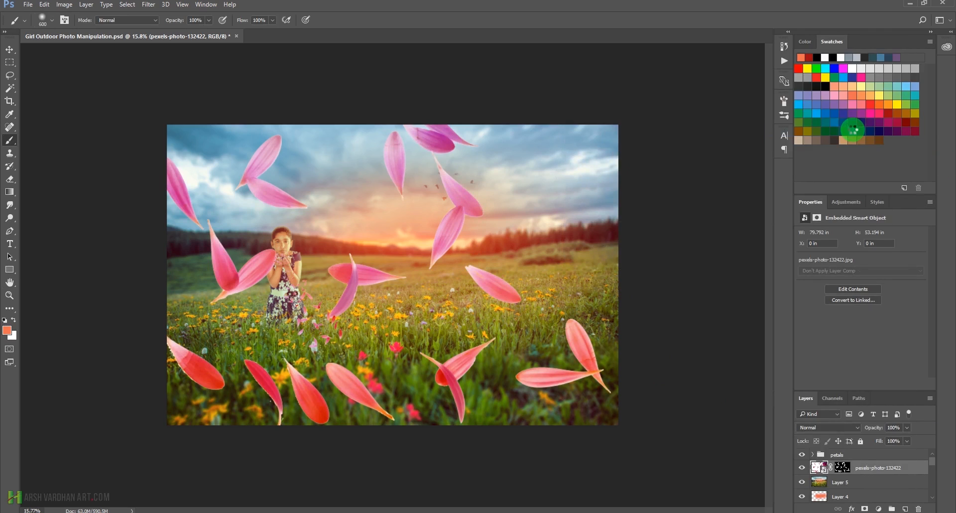
pyautogui.click(802, 467)
pyautogui.click(802, 467)
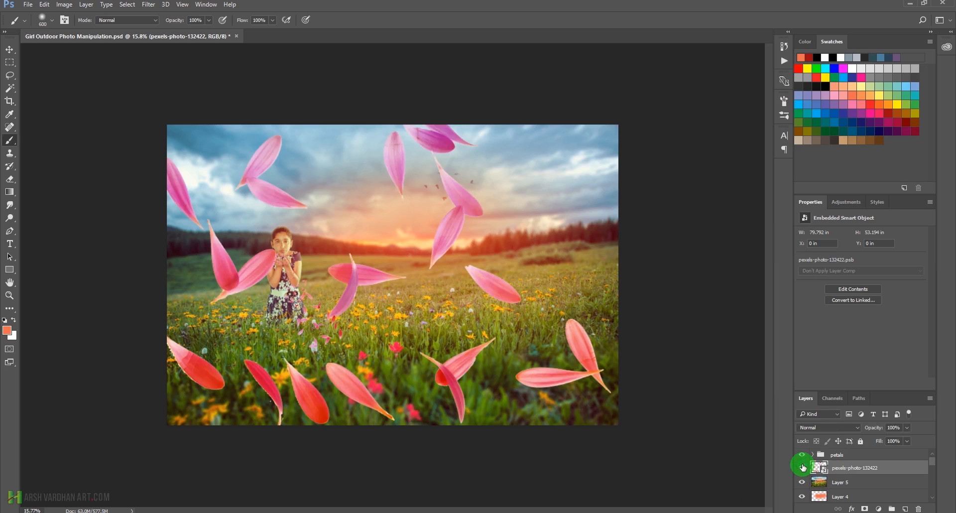
# Apply a Motion Blur to the petal smart object with a 27° angle and a distance of about 117 pixels
pyautogui.click(149, 6)
pyautogui.moveTo(170, 113)
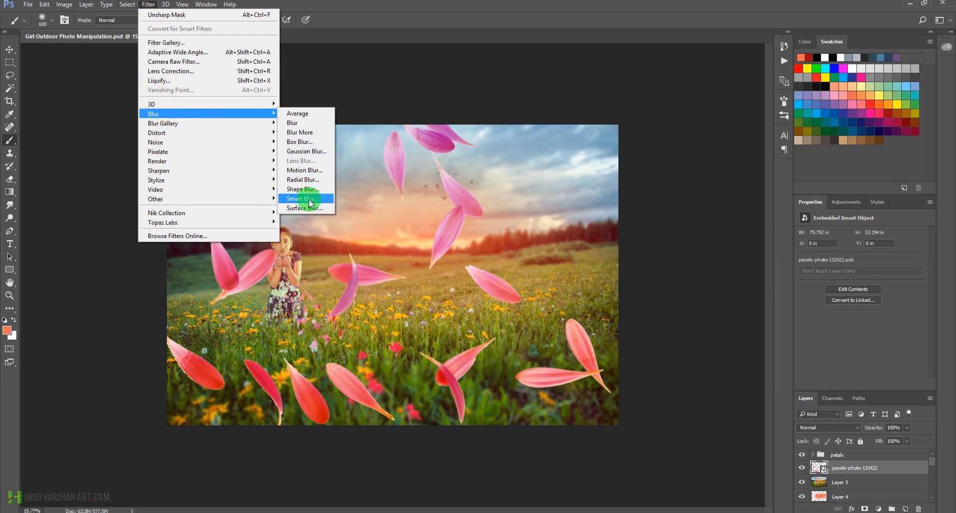
pyautogui.click(312, 170)
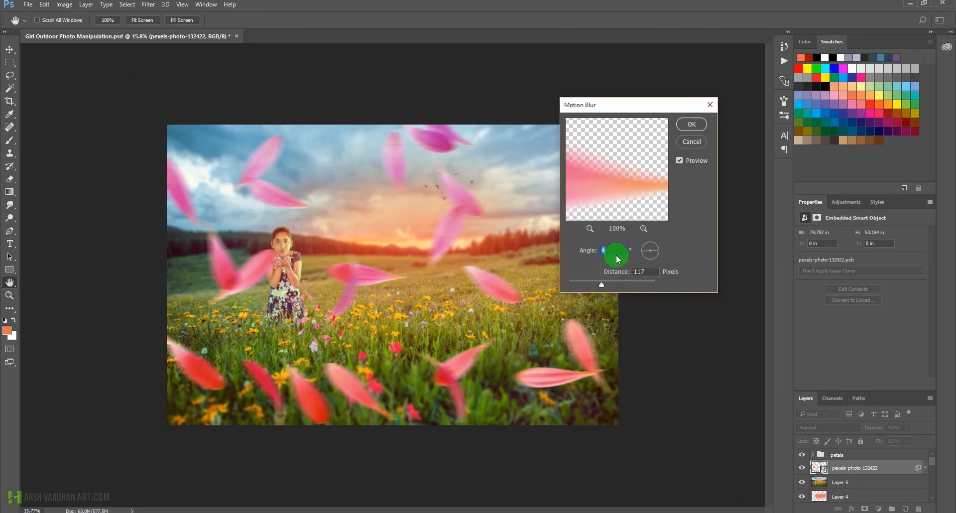
pyautogui.click(654, 251)
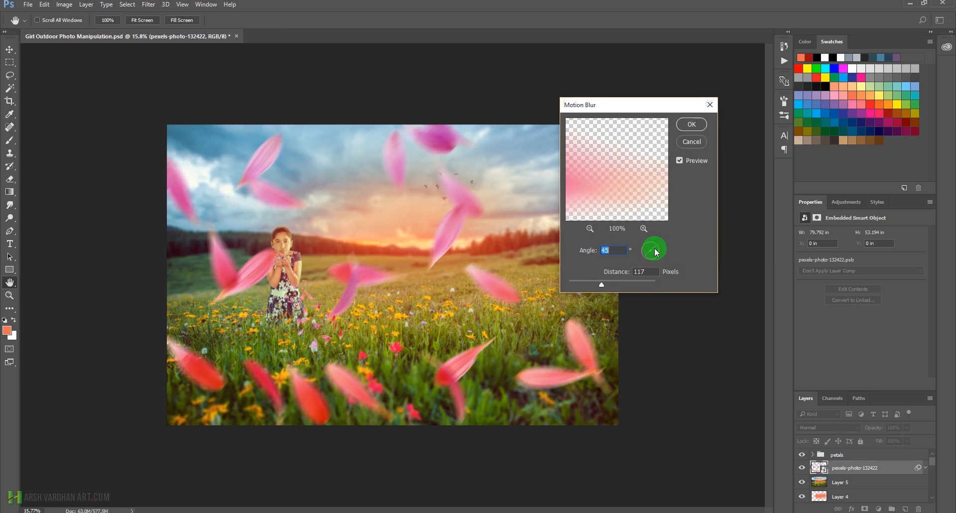
pyautogui.click(631, 270)
pyautogui.click(654, 258)
pyautogui.click(657, 248)
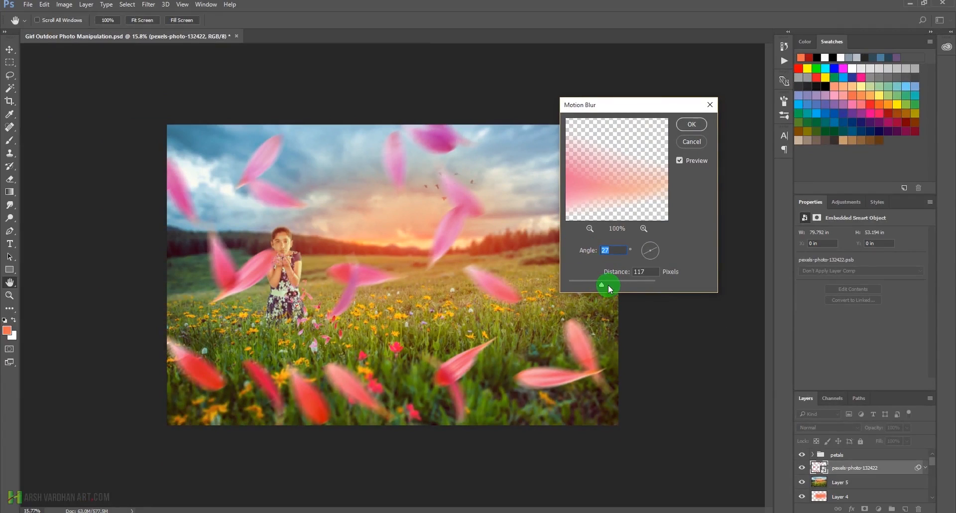
pyautogui.moveTo(601, 282); pyautogui.dragTo(600, 283)
pyautogui.click(690, 125)
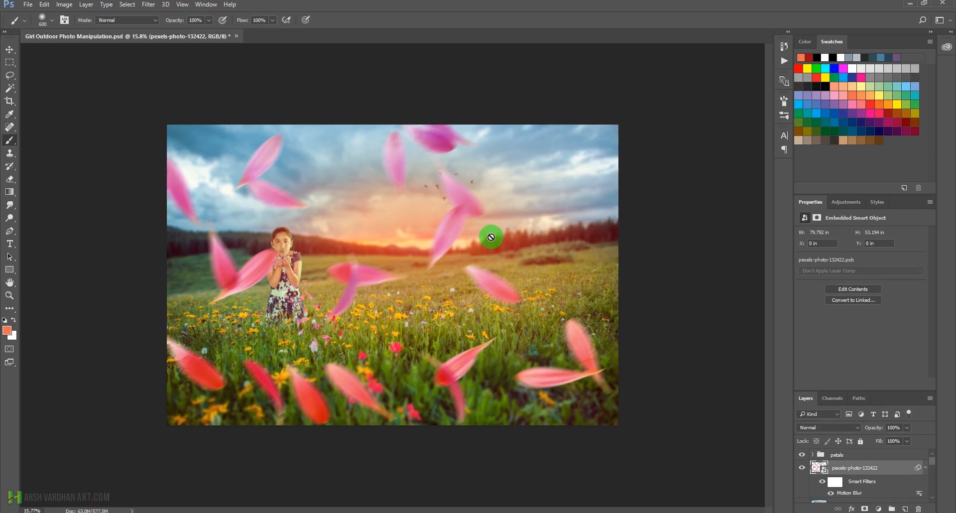
# Enlarge the petal layer with Free Transform to about 110.5 × 73.7 in and reposition it over the scene
pyautogui.hotkey('ctrl', 't')
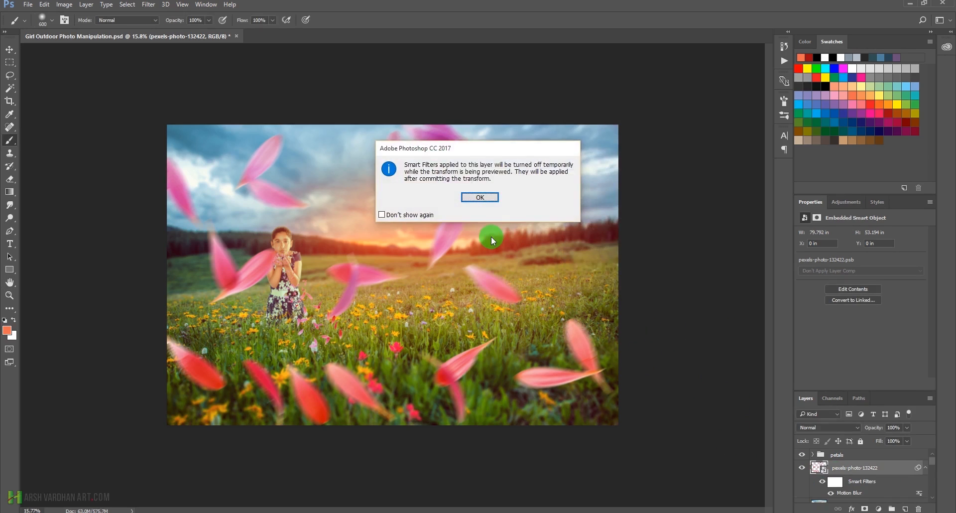
pyautogui.click(480, 197)
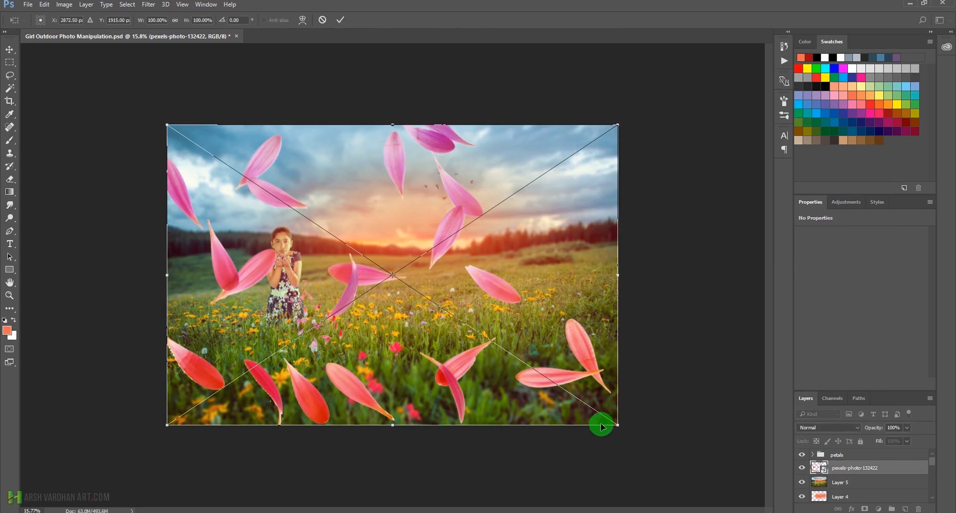
pyautogui.moveTo(616, 422); pyautogui.dragTo(704, 473)
pyautogui.moveTo(557, 331); pyautogui.dragTo(566, 310)
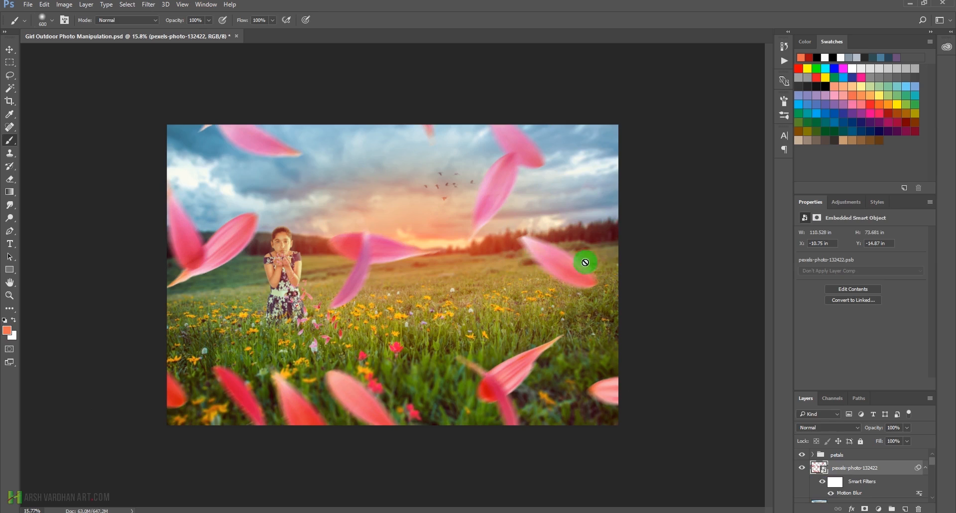
# Add a layer mask to the petal layer and paint out the petals in the image centre and lower-middle grass
pyautogui.click(926, 470)
pyautogui.click(866, 509)
pyautogui.moveTo(348, 241)
pyautogui.mouseDown()
pyautogui.moveTo(373, 220)
pyautogui.moveTo(384, 248)
pyautogui.moveTo(411, 241)
pyautogui.moveTo(289, 307)
pyautogui.moveTo(251, 238)
pyautogui.moveTo(160, 295)
pyautogui.moveTo(243, 265)
pyautogui.moveTo(263, 231)
pyautogui.moveTo(243, 267)
pyautogui.moveTo(252, 253)
pyautogui.moveTo(256, 338)
pyautogui.moveTo(396, 260)
pyautogui.moveTo(424, 260)
pyautogui.moveTo(290, 292)
pyautogui.moveTo(247, 270)
pyautogui.moveTo(199, 315)
pyautogui.moveTo(140, 321)
pyautogui.moveTo(325, 335)
pyautogui.moveTo(453, 329)
pyautogui.moveTo(466, 333)
pyautogui.moveTo(466, 350)
pyautogui.moveTo(553, 330)
pyautogui.moveTo(590, 340)
pyautogui.moveTo(538, 312)
pyautogui.moveTo(482, 319)
pyautogui.moveTo(415, 302)
pyautogui.moveTo(241, 169)
pyautogui.moveTo(192, 114)
pyautogui.moveTo(202, 132)
pyautogui.moveTo(196, 127)
pyautogui.moveTo(210, 121)
pyautogui.moveTo(328, 141)
pyautogui.moveTo(392, 270)
pyautogui.moveTo(438, 326)
pyautogui.moveTo(539, 336)
pyautogui.moveTo(566, 353)
pyautogui.moveTo(249, 397)
pyautogui.moveTo(229, 372)
pyautogui.moveTo(294, 367)
pyautogui.moveTo(294, 400)
pyautogui.moveTo(282, 372)
pyautogui.moveTo(315, 422)
pyautogui.moveTo(355, 377)
pyautogui.moveTo(344, 373)
pyautogui.moveTo(321, 393)
pyautogui.moveTo(349, 391)
pyautogui.moveTo(382, 421)
pyautogui.moveTo(359, 420)
pyautogui.moveTo(415, 428)
pyautogui.moveTo(497, 342)
pyautogui.moveTo(551, 348)
pyautogui.moveTo(555, 336)
pyautogui.moveTo(508, 345)
pyautogui.moveTo(537, 336)
pyautogui.moveTo(565, 348)
pyautogui.mouseUp()
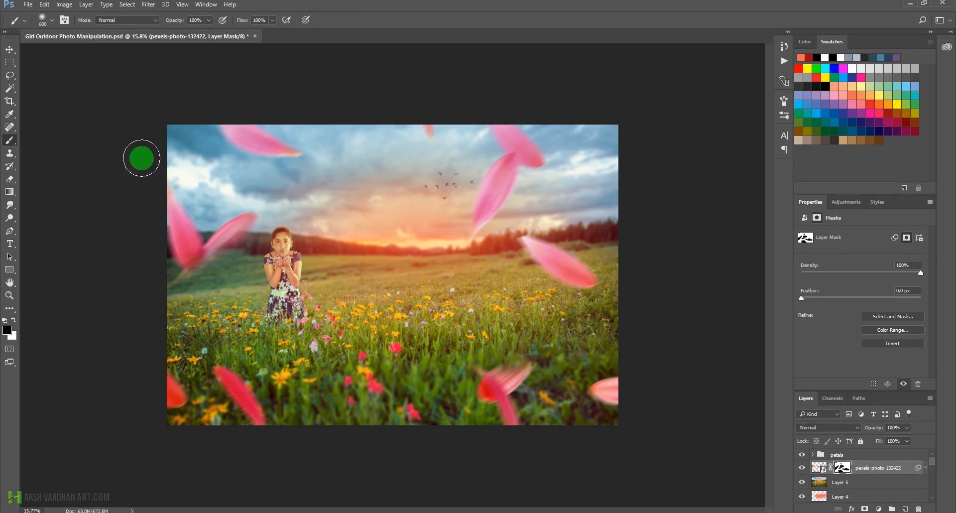
# Apply a Gaussian Blur with a radius of about 9.2 pixels to the petal layer's image rather than its mask
pyautogui.click(818, 470)
pyautogui.click(148, 5)
pyautogui.moveTo(178, 112)
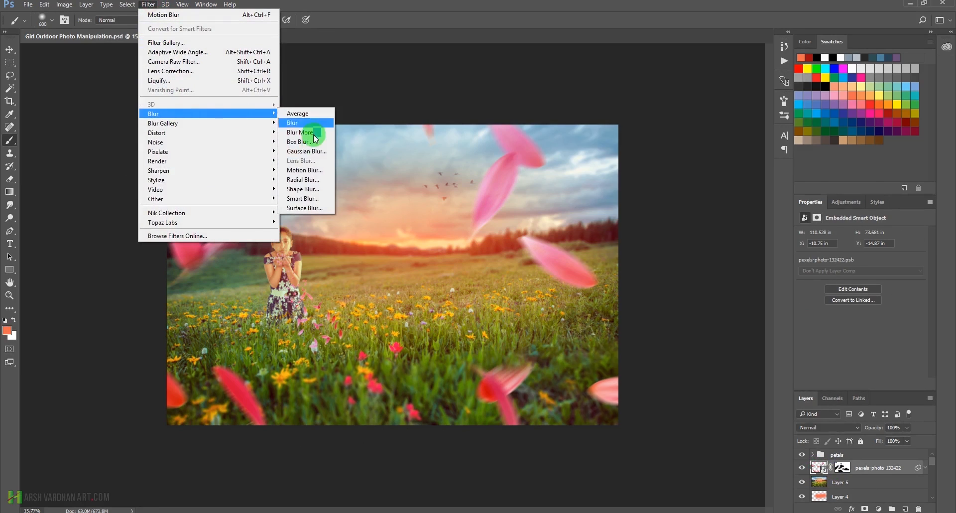
pyautogui.click(311, 150)
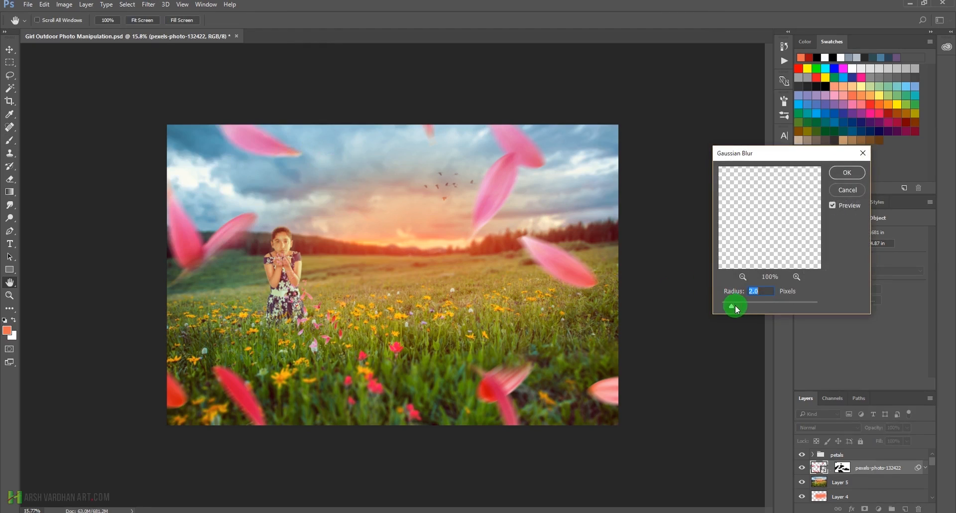
pyautogui.moveTo(748, 308); pyautogui.dragTo(760, 306)
pyautogui.click(847, 173)
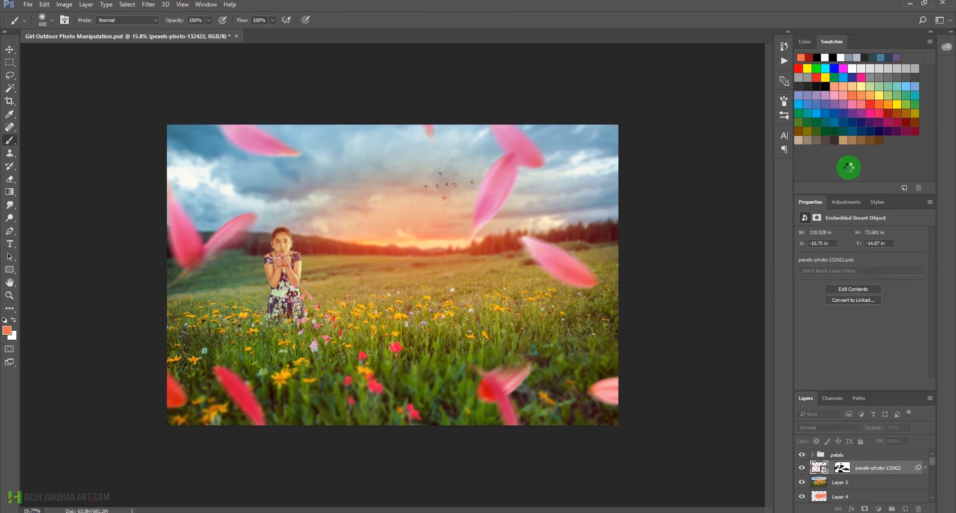
# Convert the masked petal layer to a new smart object and apply a further, slightly stronger Gaussian Blur
pyautogui.rightClick(877, 468)
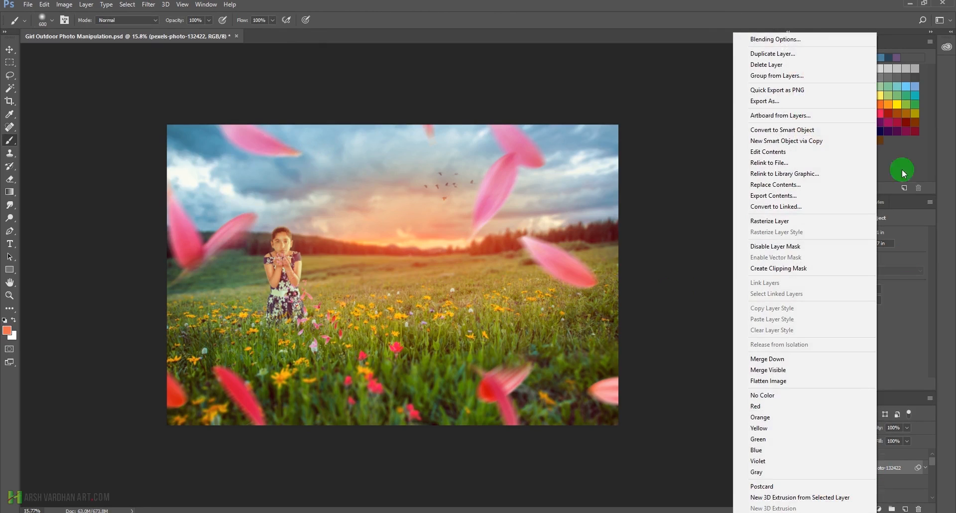
pyautogui.click(814, 136)
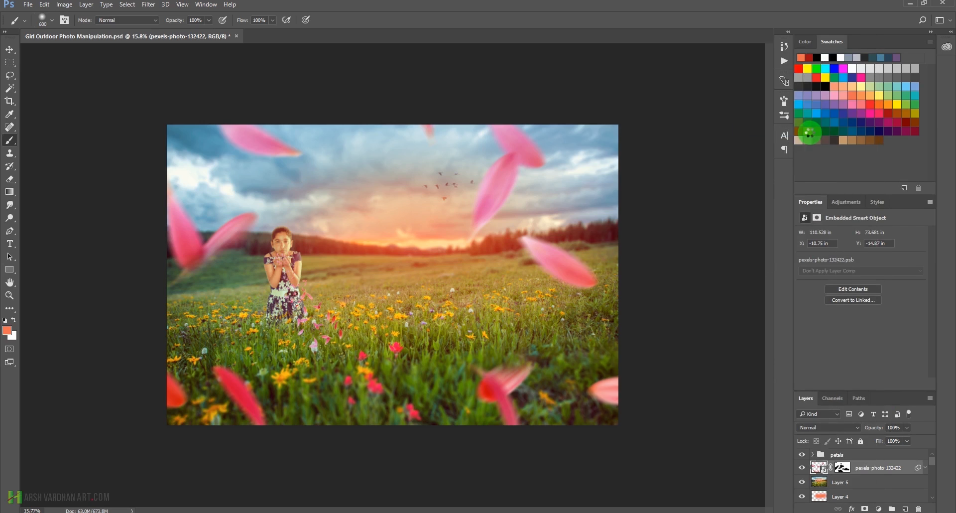
pyautogui.click(148, 5)
pyautogui.moveTo(164, 114)
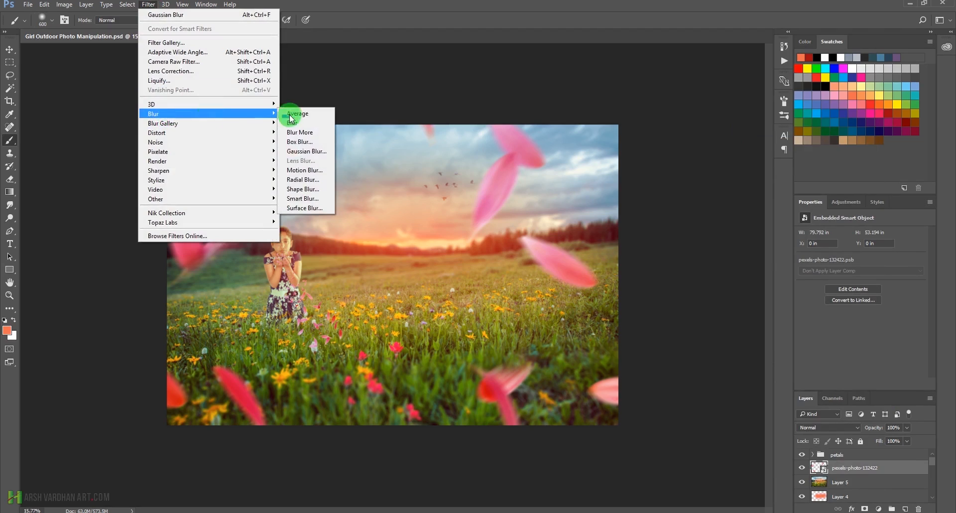
pyautogui.click(300, 151)
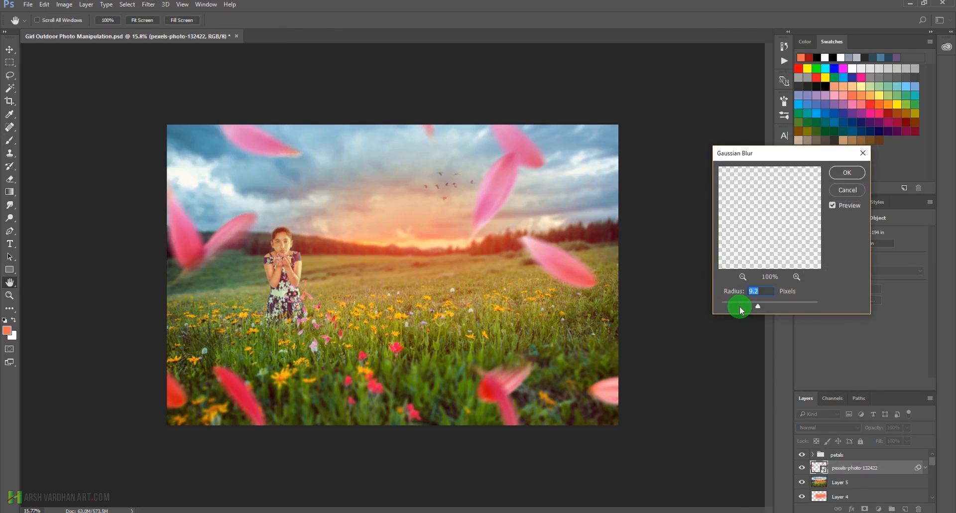
pyautogui.moveTo(758, 306)
pyautogui.mouseDown()
pyautogui.moveTo(780, 304)
pyautogui.moveTo(764, 308)
pyautogui.mouseUp()
pyautogui.click(846, 171)
pyautogui.press('b')
# Collapse the petal layer's smart filter list and rasterize the layer
pyautogui.click(925, 467)
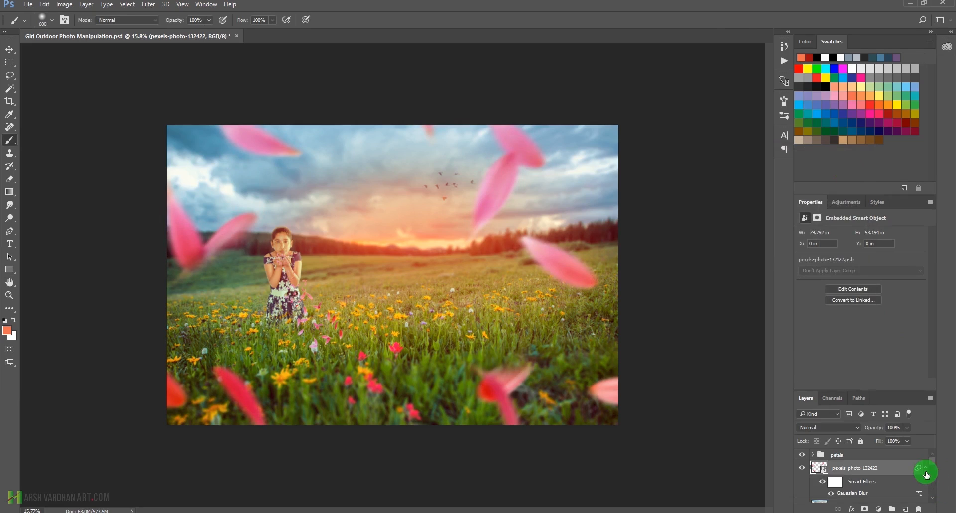
pyautogui.rightClick(900, 471)
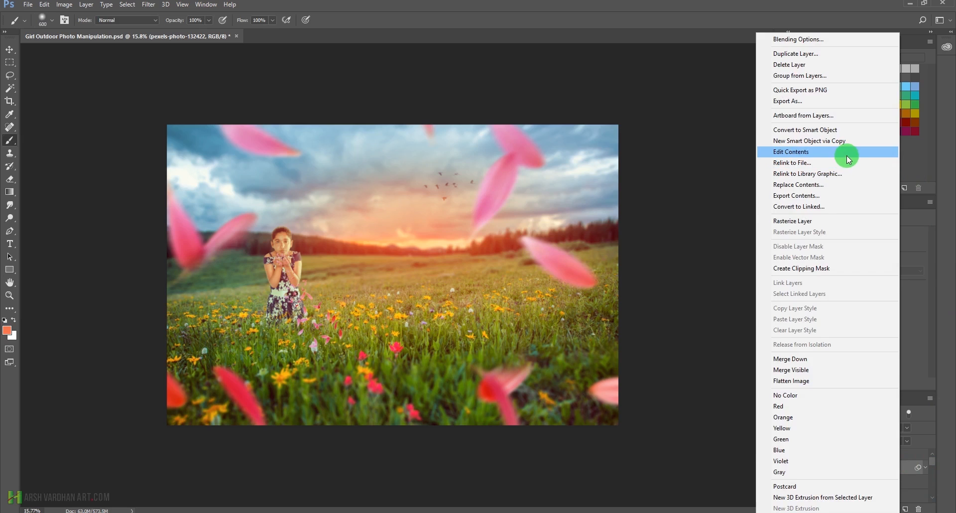
pyautogui.click(828, 225)
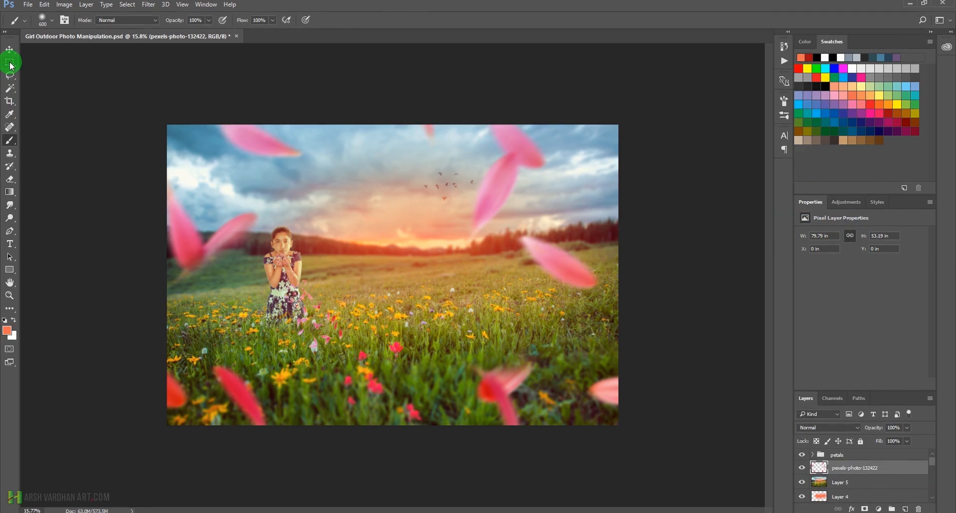
# Copy the right half of the petal layer to a new layer and move the copy right to X 51.25 in
pyautogui.moveTo(11, 64); pyautogui.dragTo(44, 65)
pyautogui.moveTo(391, 109); pyautogui.dragTo(640, 439)
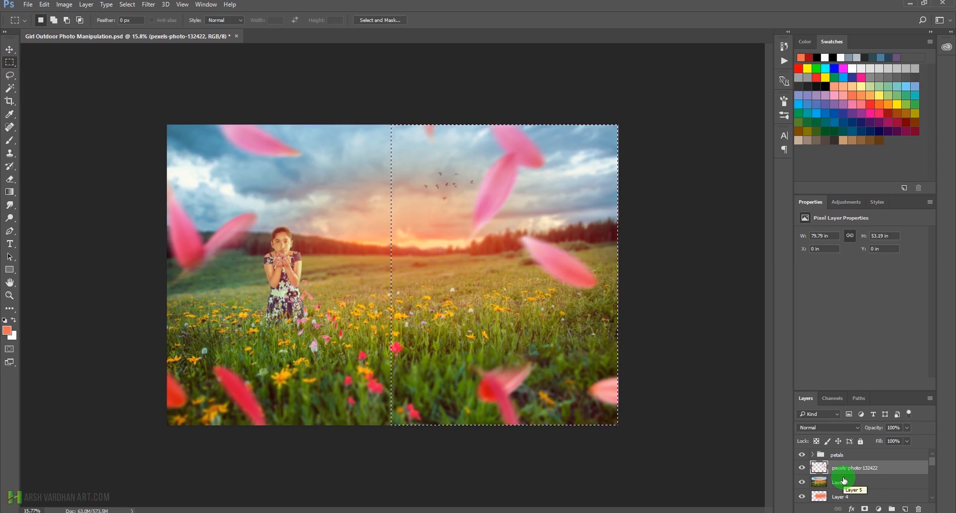
pyautogui.hotkey('ctrl', 'j')
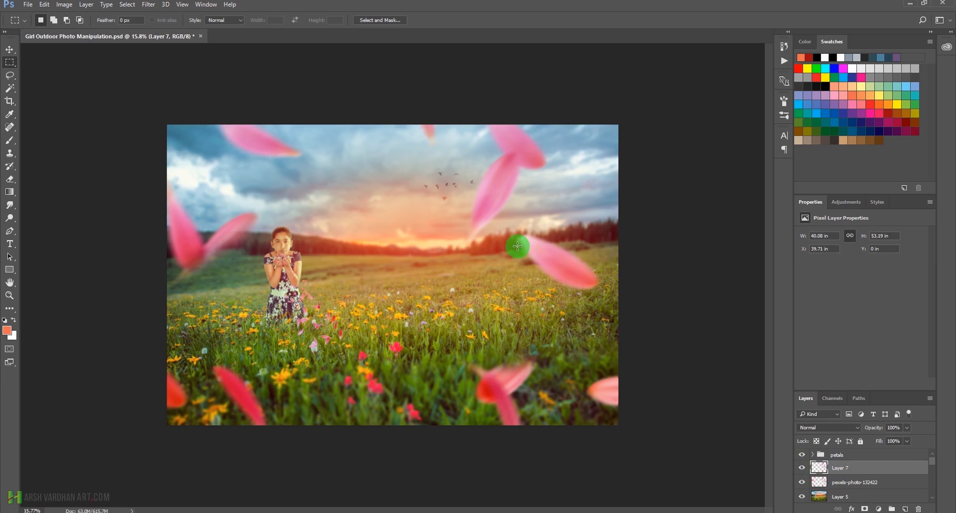
pyautogui.press('v')
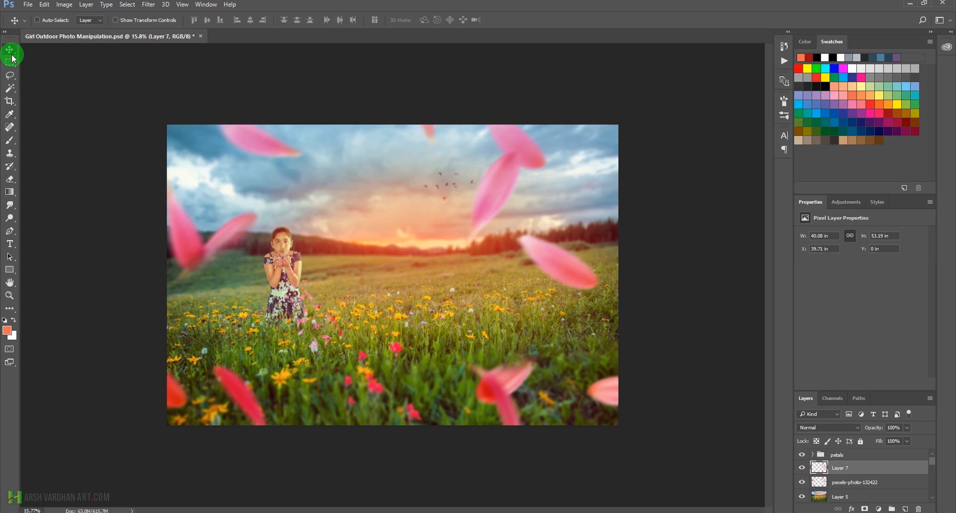
pyautogui.moveTo(504, 270); pyautogui.dragTo(570, 258)
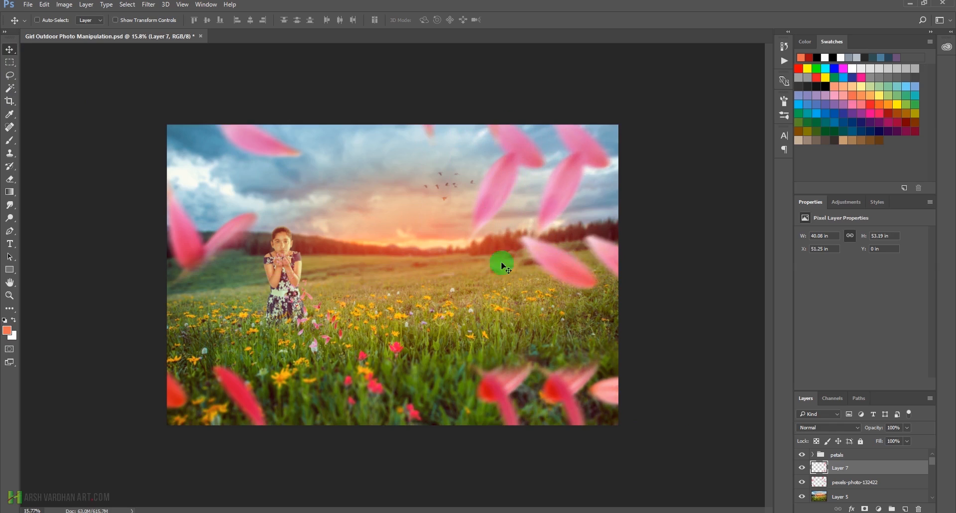
# Add a mask to the pexels-photo-132422 layer and paint out its original petals beside the copied ones in the sky and lower grass
pyautogui.click(820, 482)
pyautogui.click(578, 195)
pyautogui.moveTo(566, 224); pyautogui.dragTo(529, 137)
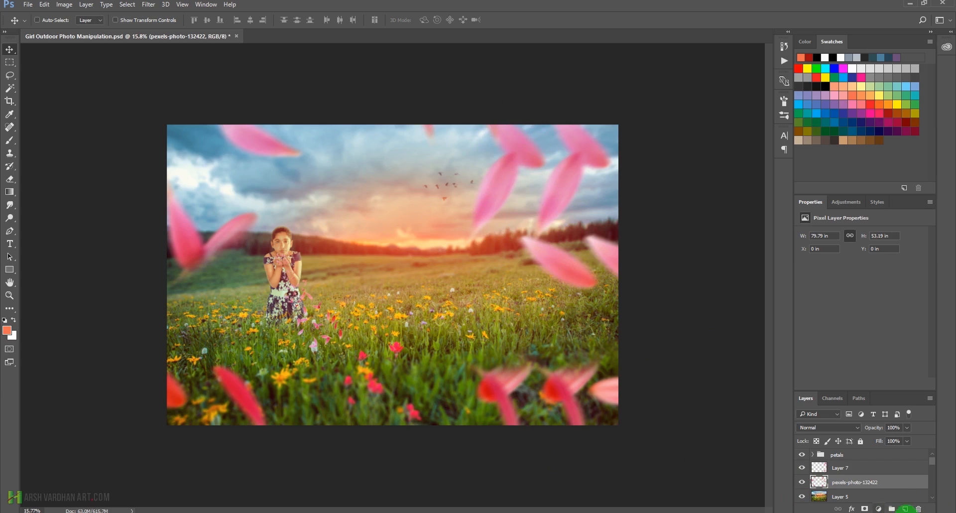
pyautogui.click(864, 507)
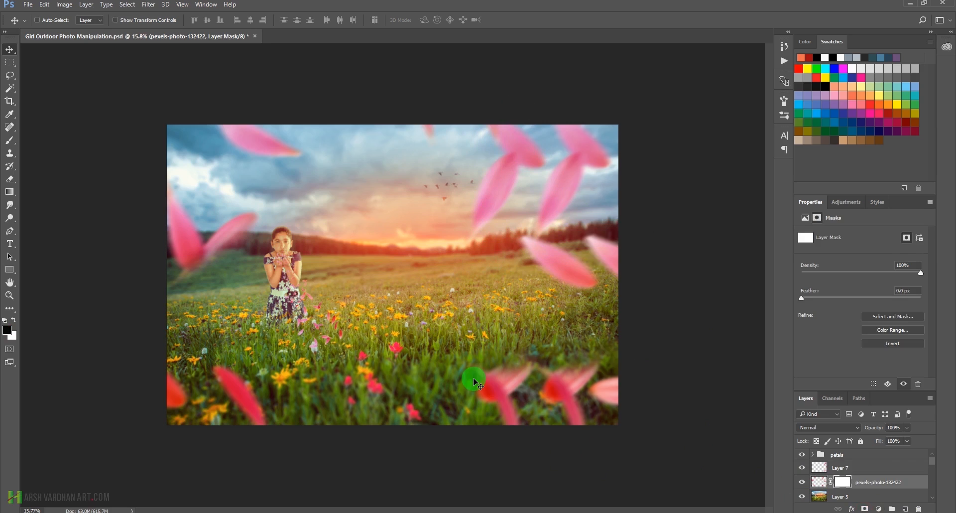
pyautogui.press('b')
pyautogui.moveTo(488, 367)
pyautogui.mouseDown()
pyautogui.moveTo(495, 386)
pyautogui.moveTo(528, 364)
pyautogui.mouseUp()
pyautogui.moveTo(495, 223)
pyautogui.mouseDown()
pyautogui.moveTo(501, 147)
pyautogui.moveTo(531, 145)
pyautogui.moveTo(517, 136)
pyautogui.moveTo(519, 164)
pyautogui.moveTo(528, 152)
pyautogui.moveTo(458, 117)
pyautogui.moveTo(410, 119)
pyautogui.moveTo(500, 128)
pyautogui.moveTo(495, 138)
pyautogui.moveTo(500, 125)
pyautogui.moveTo(468, 141)
pyautogui.moveTo(408, 137)
pyautogui.moveTo(425, 185)
pyautogui.moveTo(425, 230)
pyautogui.moveTo(395, 381)
pyautogui.moveTo(366, 400)
pyautogui.moveTo(409, 426)
pyautogui.moveTo(435, 391)
pyautogui.moveTo(435, 403)
pyautogui.moveTo(417, 388)
pyautogui.mouseUp()
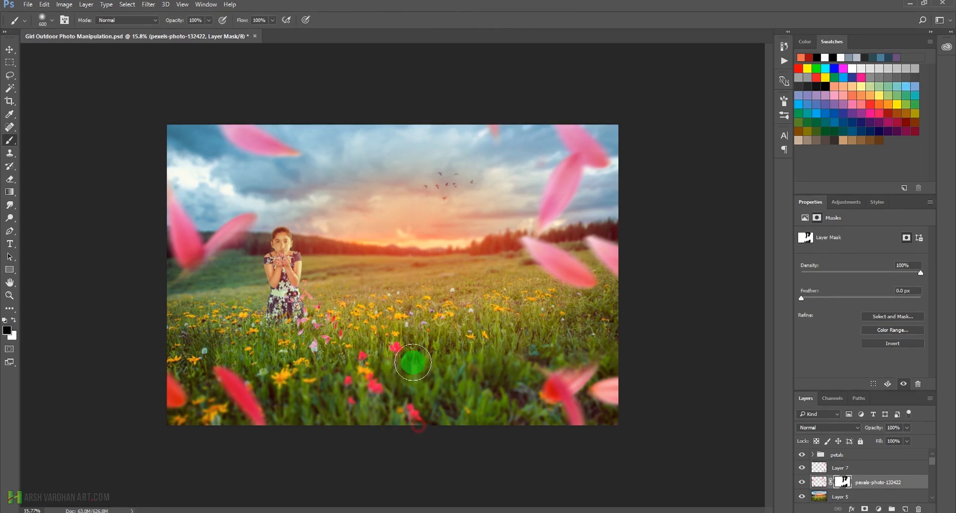
pyautogui.moveTo(490, 112); pyautogui.dragTo(481, 147)
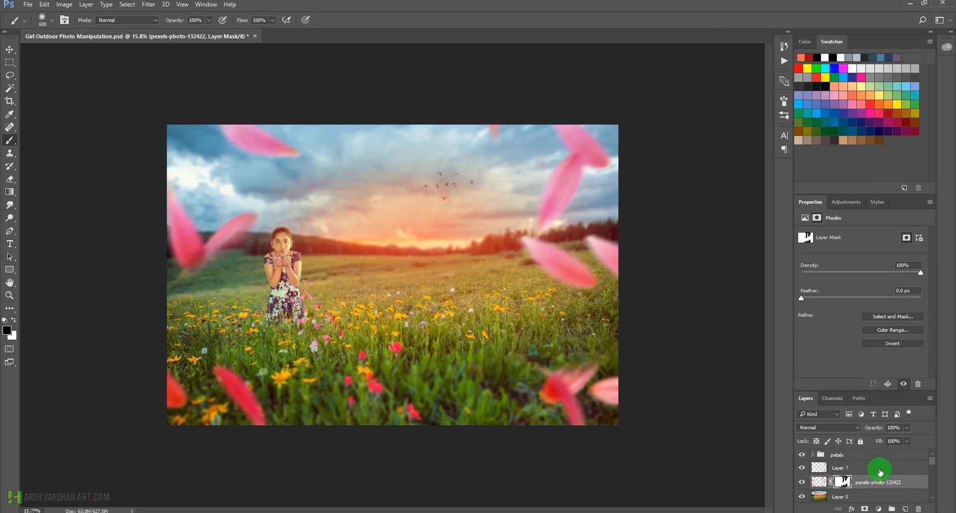
# Add an empty layer above Layer 7 and hide it
pyautogui.click(819, 470)
pyautogui.click(830, 482)
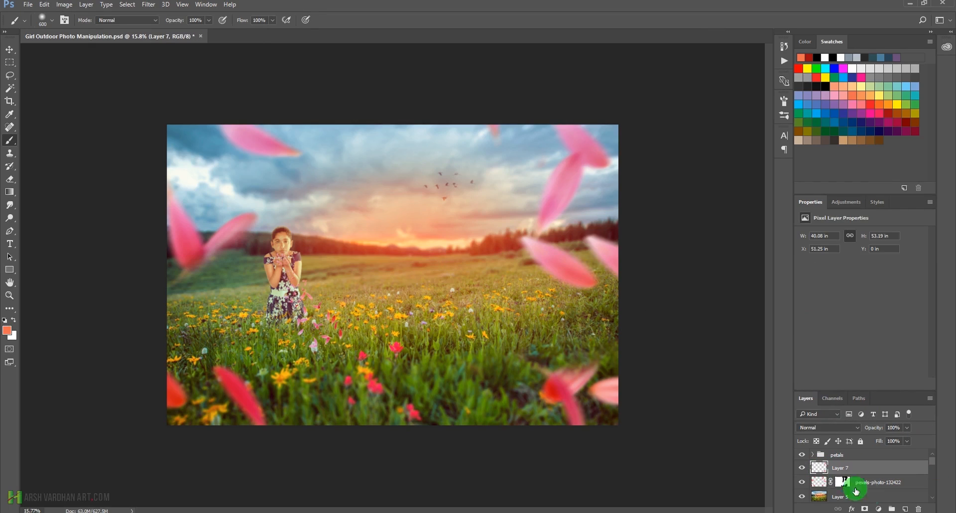
pyautogui.click(902, 509)
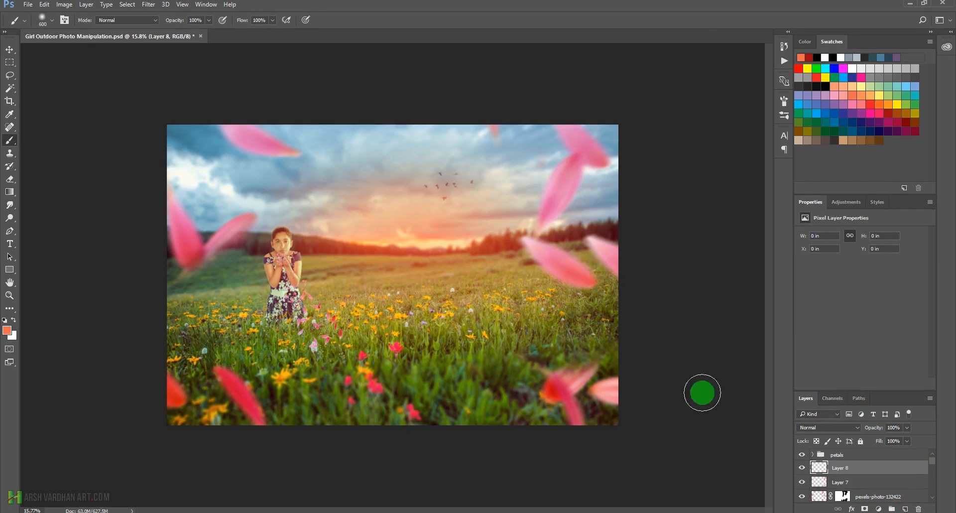
pyautogui.click(802, 467)
# Duplicate Layer 7, rotate the copy by -62.66° and position its petals over the middle of the image
pyautogui.click(819, 483)
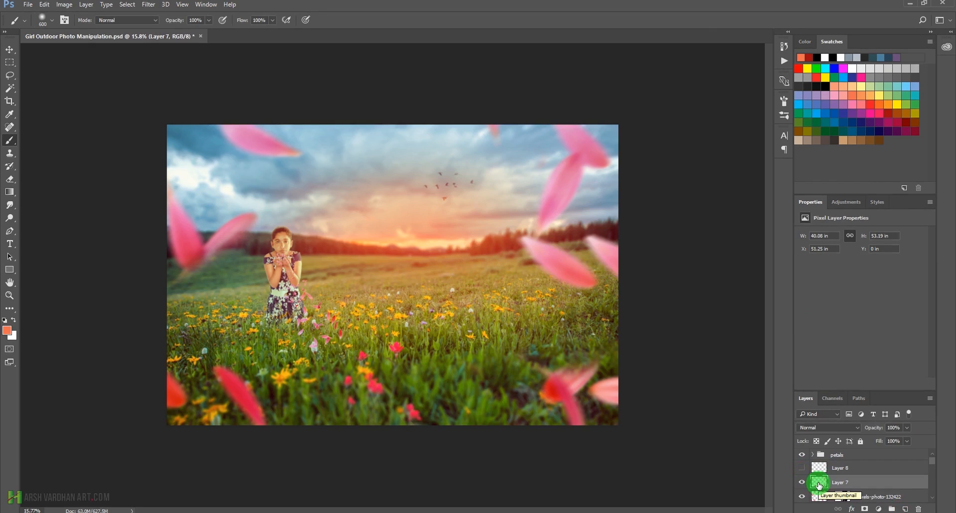
pyautogui.hotkey('ctrl', 'j')
pyautogui.press('v')
pyautogui.moveTo(591, 241)
pyautogui.mouseDown()
pyautogui.moveTo(521, 226)
pyautogui.moveTo(401, 234)
pyautogui.moveTo(384, 228)
pyautogui.moveTo(382, 211)
pyautogui.mouseUp()
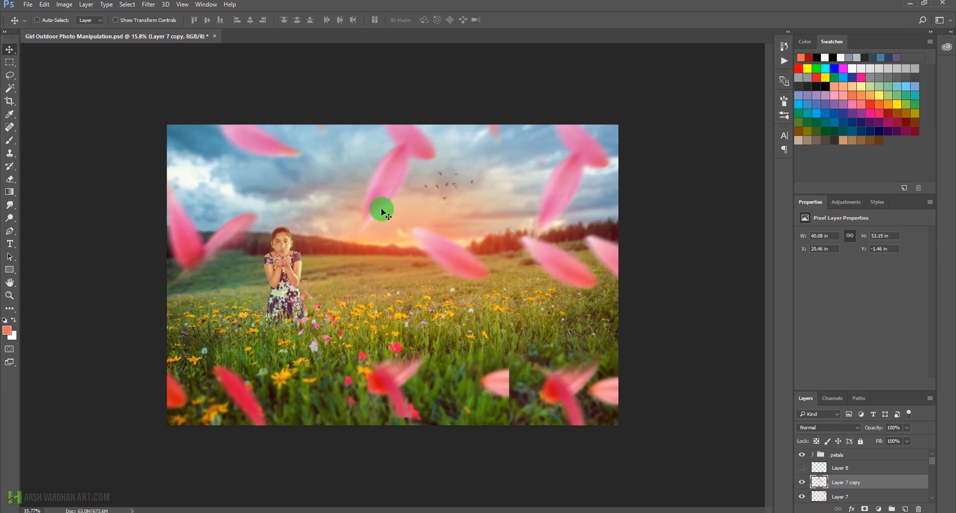
pyautogui.hotkey('ctrl', 't')
pyautogui.moveTo(510, 373); pyautogui.dragTo(565, 235)
pyautogui.moveTo(421, 245); pyautogui.dragTo(495, 221)
pyautogui.press('Return')
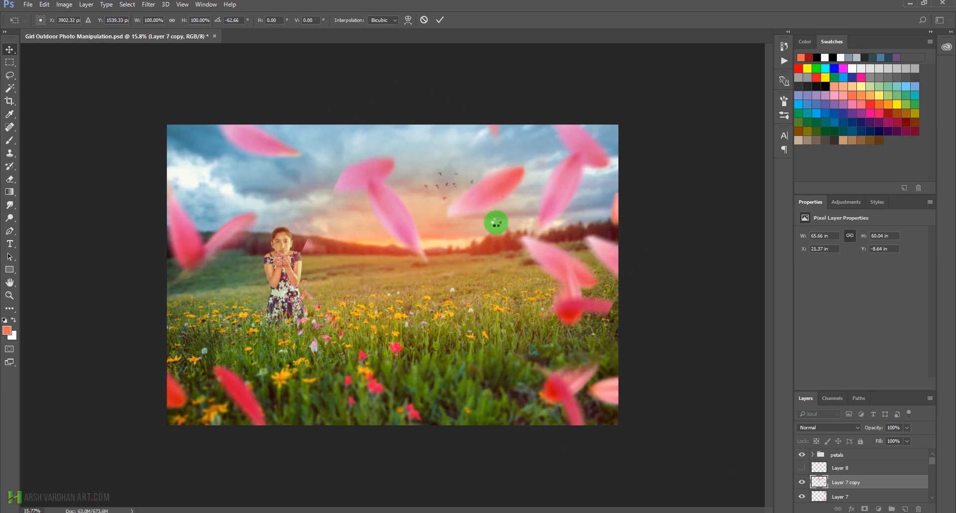
# Add a mask to Layer 7 copy and paint out its surplus petals beside the girl, across the sky and along the grass
pyautogui.click(865, 508)
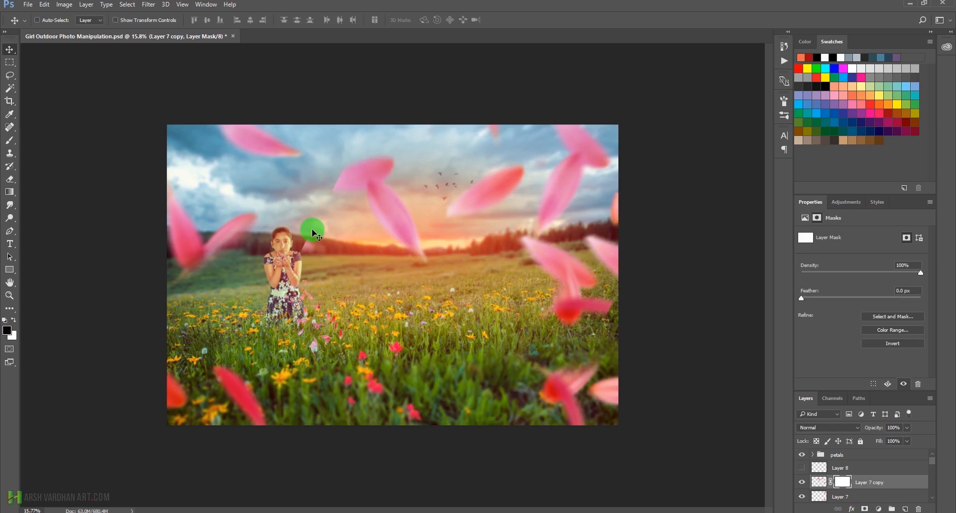
pyautogui.press('b')
pyautogui.moveTo(312, 224)
pyautogui.mouseDown()
pyautogui.moveTo(291, 263)
pyautogui.moveTo(315, 277)
pyautogui.mouseUp()
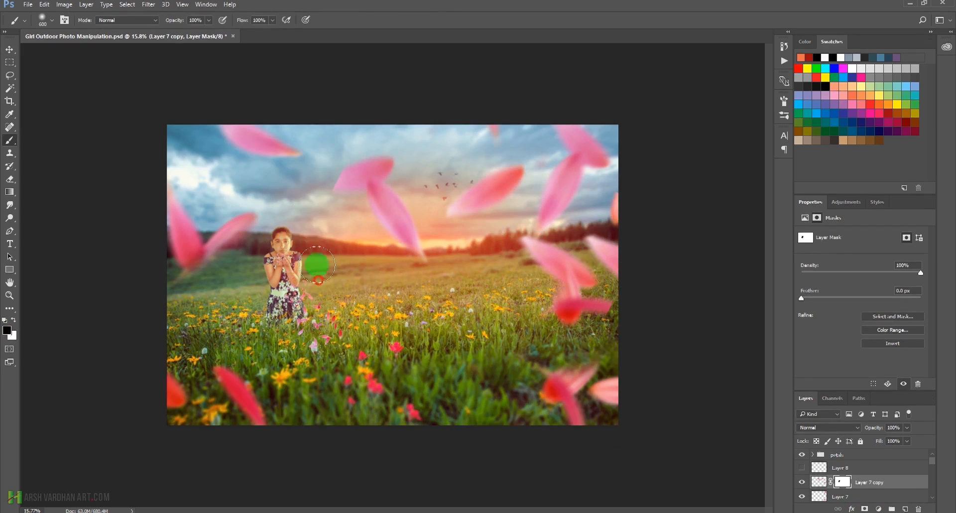
pyautogui.moveTo(324, 201)
pyautogui.mouseDown()
pyautogui.moveTo(338, 150)
pyautogui.moveTo(371, 141)
pyautogui.moveTo(453, 384)
pyautogui.moveTo(484, 267)
pyautogui.moveTo(471, 246)
pyautogui.moveTo(474, 211)
pyautogui.moveTo(461, 193)
pyautogui.moveTo(473, 199)
pyautogui.moveTo(495, 189)
pyautogui.moveTo(491, 181)
pyautogui.moveTo(501, 192)
pyautogui.moveTo(518, 176)
pyautogui.moveTo(489, 139)
pyautogui.moveTo(499, 121)
pyautogui.mouseUp()
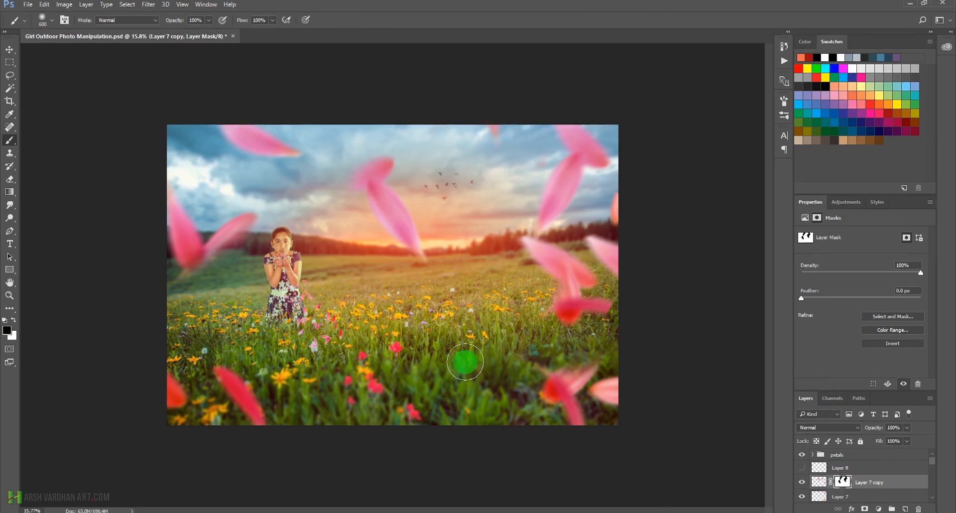
pyautogui.moveTo(442, 369)
pyautogui.mouseDown()
pyautogui.moveTo(438, 333)
pyautogui.moveTo(440, 372)
pyautogui.moveTo(451, 384)
pyautogui.moveTo(435, 343)
pyautogui.moveTo(415, 342)
pyautogui.moveTo(394, 358)
pyautogui.moveTo(457, 430)
pyautogui.moveTo(461, 301)
pyautogui.moveTo(465, 390)
pyautogui.moveTo(445, 346)
pyautogui.moveTo(425, 365)
pyautogui.mouseUp()
pyautogui.click(842, 482)
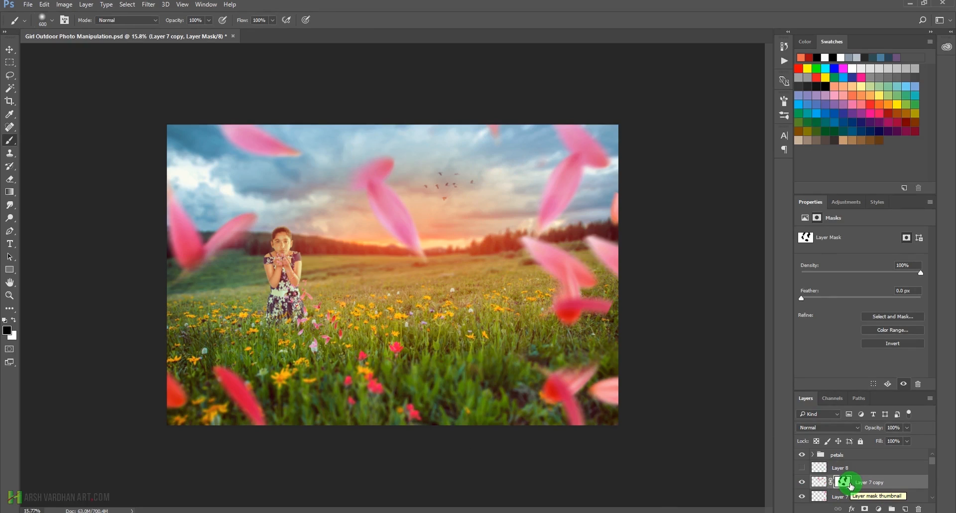
pyautogui.moveTo(626, 314); pyautogui.dragTo(657, 325)
pyautogui.moveTo(470, 430)
pyautogui.mouseDown()
pyautogui.moveTo(494, 433)
pyautogui.moveTo(455, 421)
pyautogui.mouseUp()
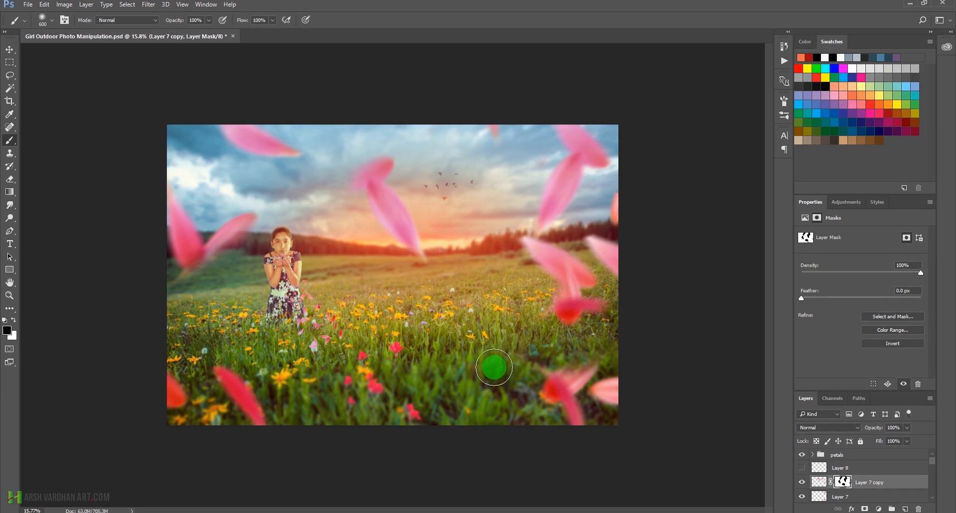
# Compare the image with and without Layer 7 copy, and move its remaining petals down onto the lower middle of the meadow
pyautogui.click(801, 482)
pyautogui.click(801, 482)
pyautogui.press('v')
pyautogui.moveTo(405, 231)
pyautogui.mouseDown()
pyautogui.moveTo(388, 187)
pyautogui.moveTo(390, 149)
pyautogui.moveTo(378, 196)
pyautogui.moveTo(395, 160)
pyautogui.moveTo(418, 152)
pyautogui.moveTo(354, 141)
pyautogui.moveTo(383, 260)
pyautogui.moveTo(363, 284)
pyautogui.moveTo(405, 352)
pyautogui.moveTo(397, 335)
pyautogui.moveTo(411, 303)
pyautogui.moveTo(404, 289)
pyautogui.moveTo(400, 326)
pyautogui.mouseUp()
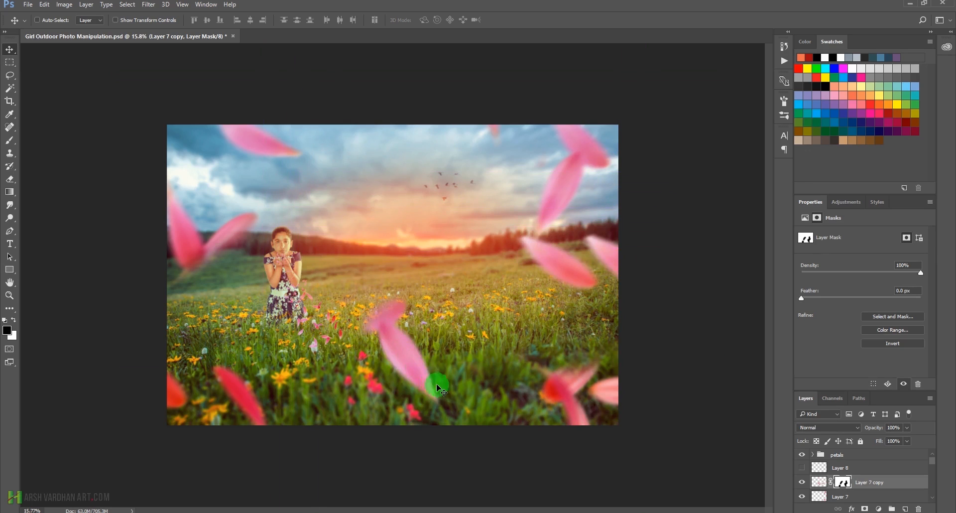
pyautogui.moveTo(427, 383)
pyautogui.mouseDown()
pyautogui.moveTo(410, 381)
pyautogui.moveTo(416, 393)
pyautogui.moveTo(384, 387)
pyautogui.moveTo(419, 369)
pyautogui.moveTo(431, 380)
pyautogui.mouseUp()
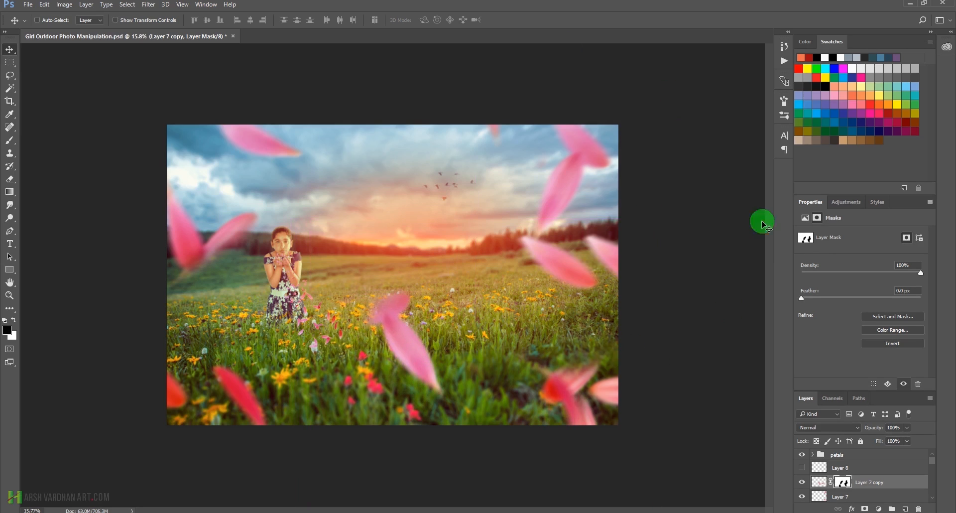
# Try a Gradient Map adjustment layer with the Blue, Red, Yellow preset above the petals group
pyautogui.click(873, 458)
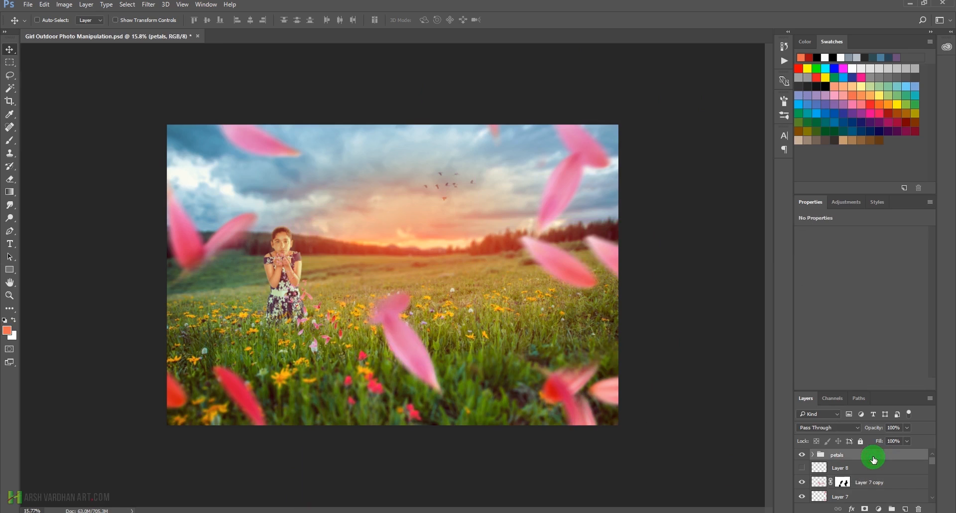
pyautogui.click(880, 508)
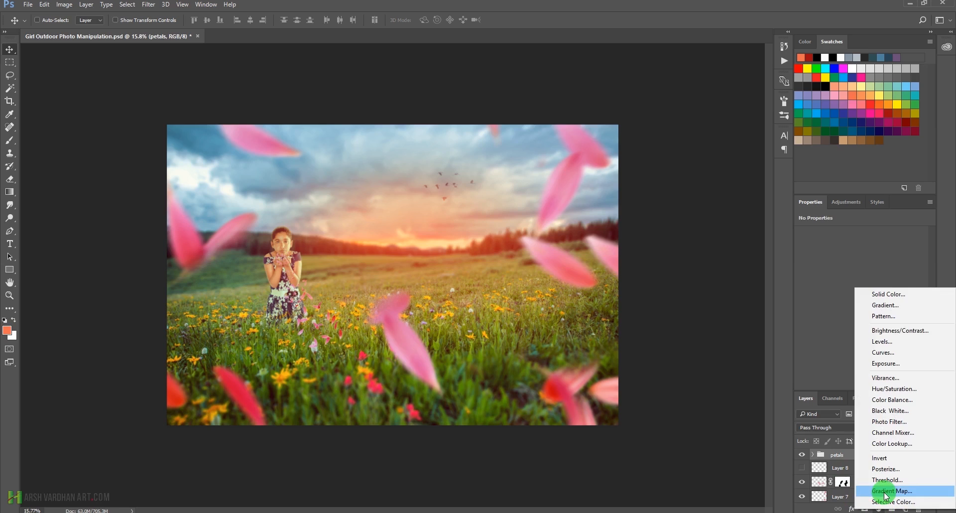
pyautogui.click(885, 492)
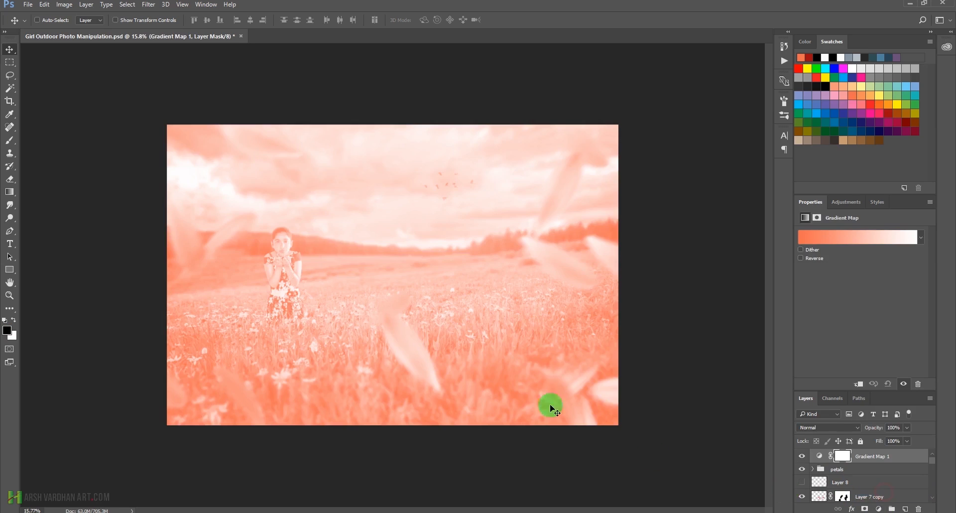
pyautogui.click(820, 237)
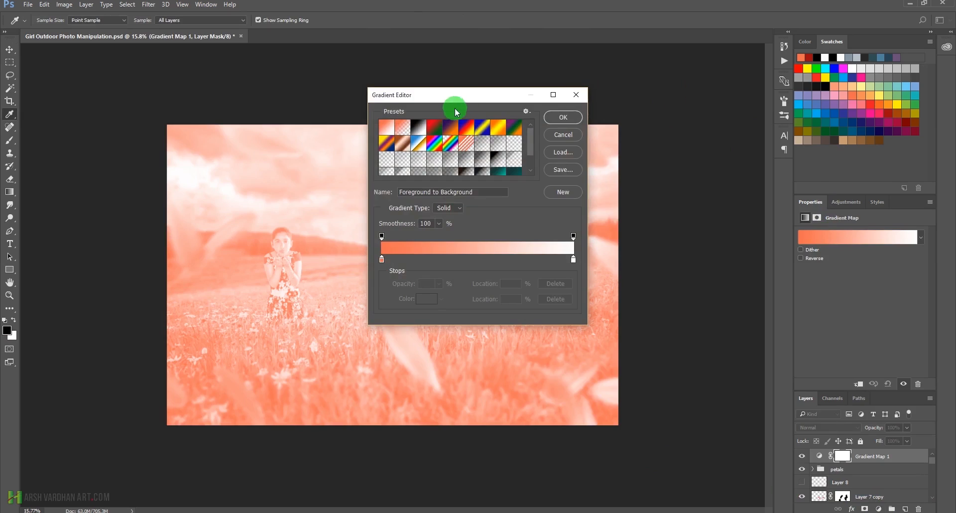
pyautogui.moveTo(468, 96); pyautogui.dragTo(684, 98)
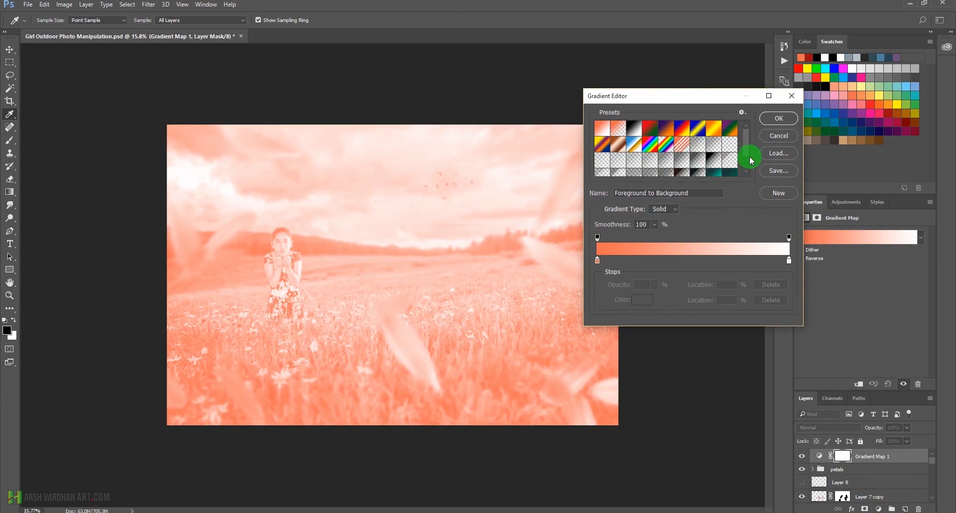
pyautogui.click(686, 134)
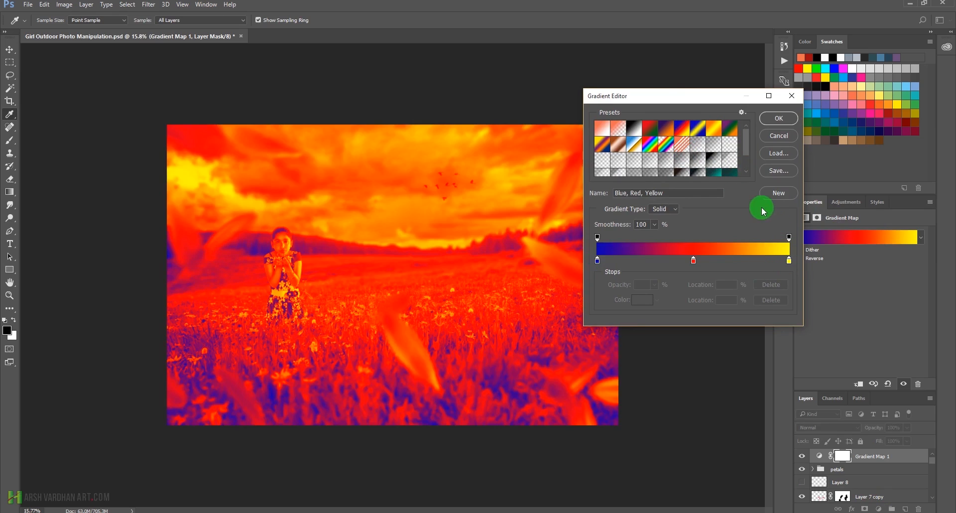
pyautogui.click(780, 118)
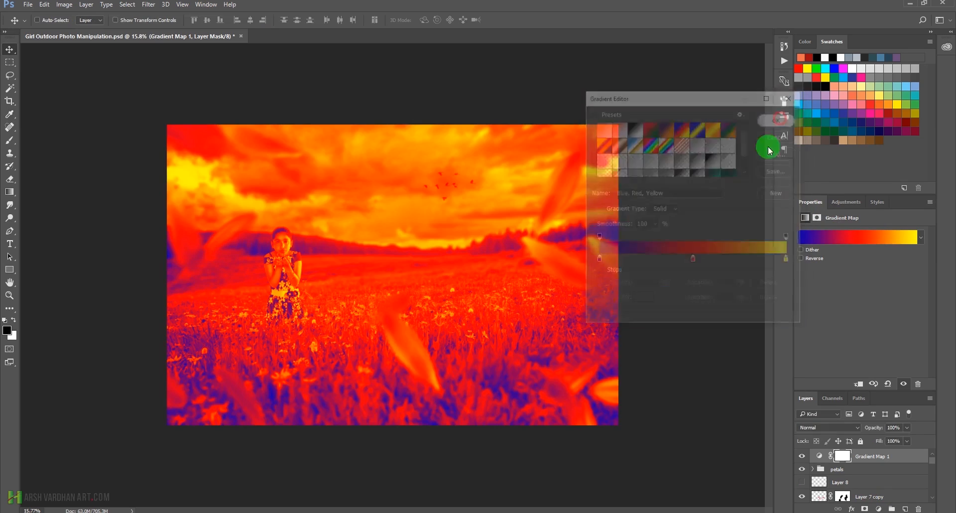
# Try the Lighten, Screen and Soft Light blend modes on the Gradient Map layer
pyautogui.click(822, 427)
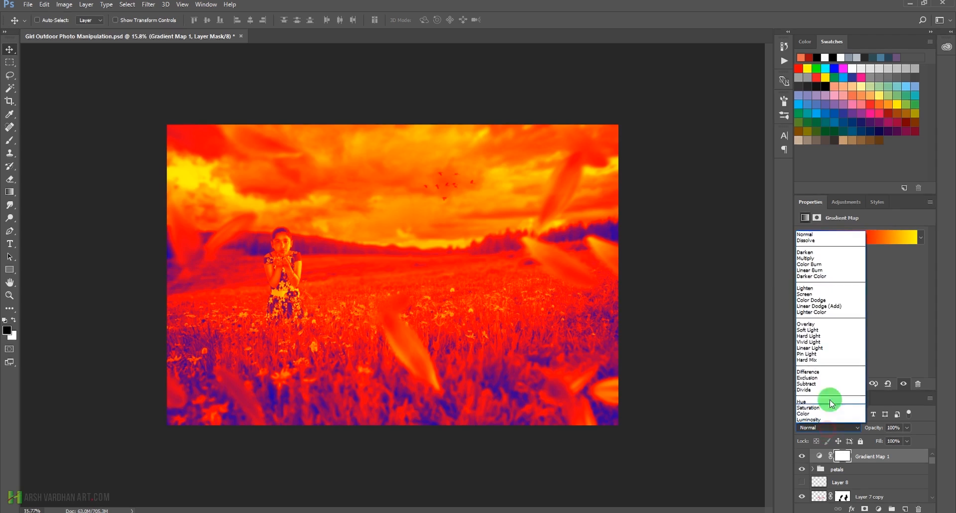
pyautogui.click(828, 287)
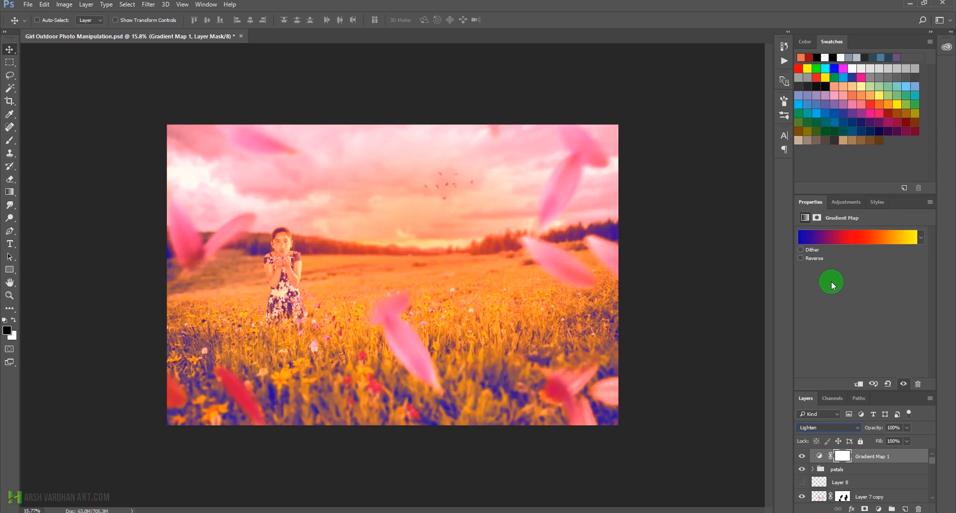
pyautogui.click(825, 428)
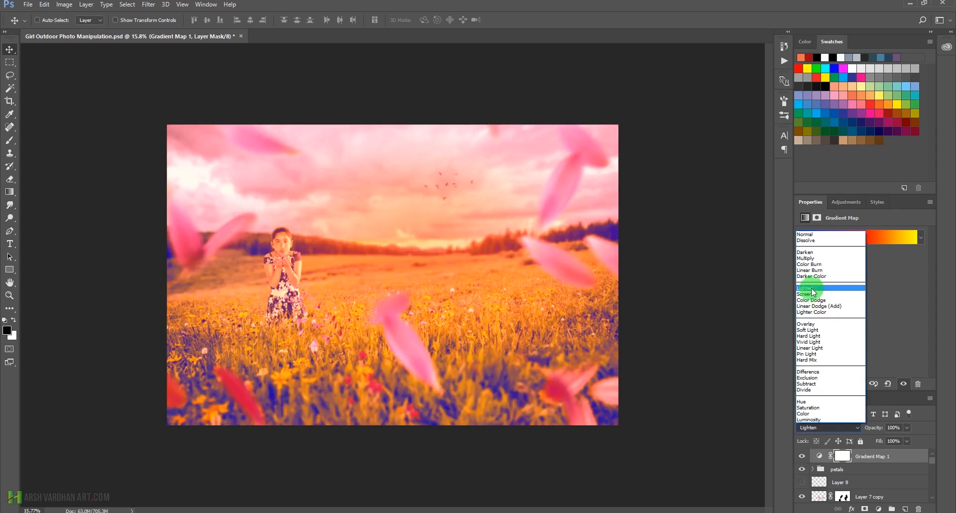
pyautogui.click(806, 294)
pyautogui.click(850, 429)
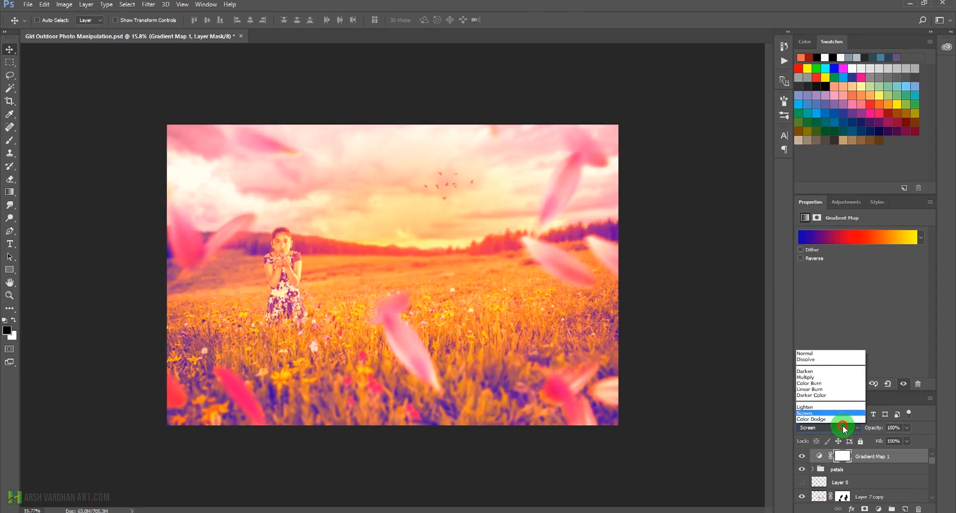
pyautogui.click(819, 330)
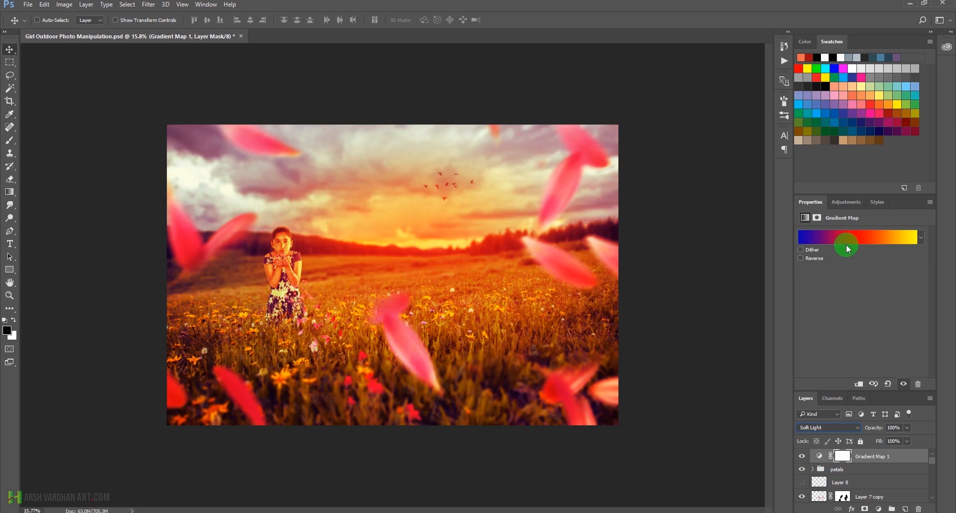
# Delete the Gradient Map adjustment layer
pyautogui.click(822, 460)
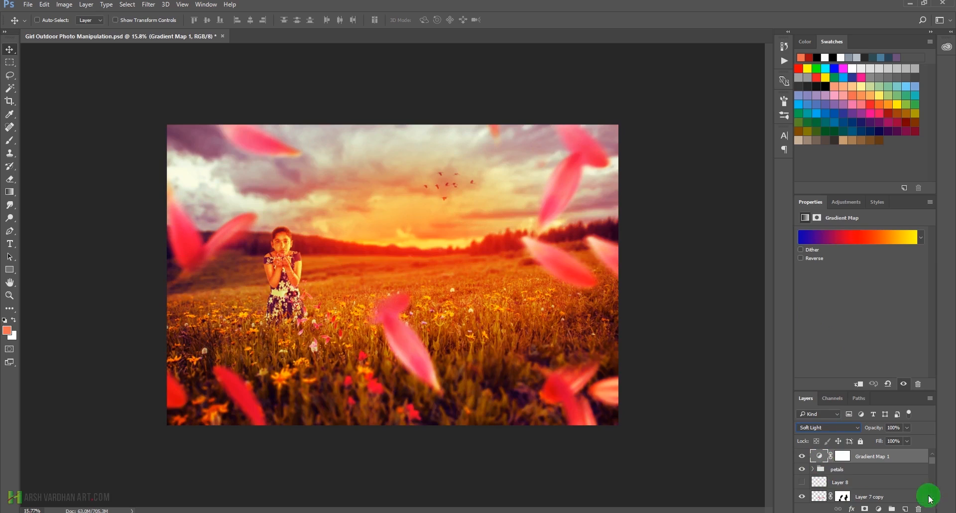
pyautogui.click(918, 508)
pyautogui.click(425, 190)
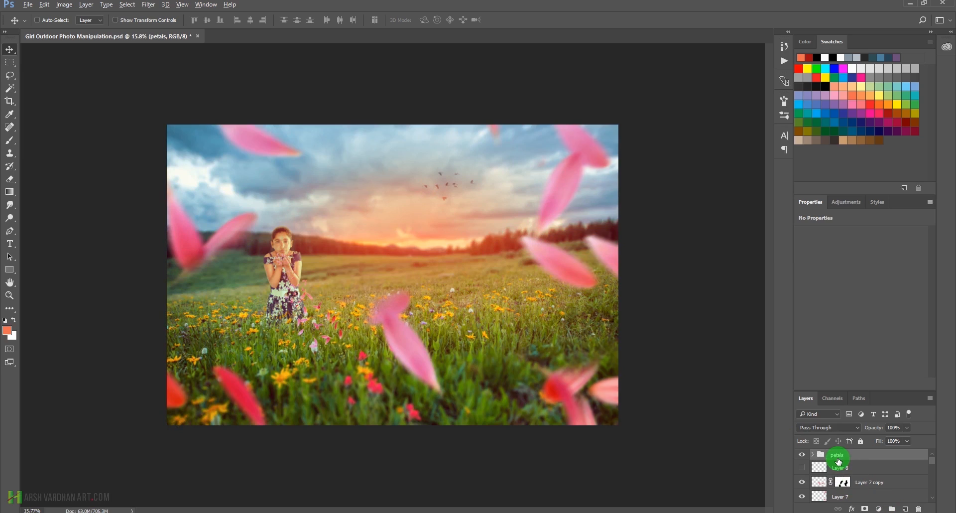
# Stamp all visible layers into a new layer above the petals group and apply a Gaussian Blur with a 135.9-pixel radius
pyautogui.hotkey('ctrl', 'shift', 'alt', 'e')
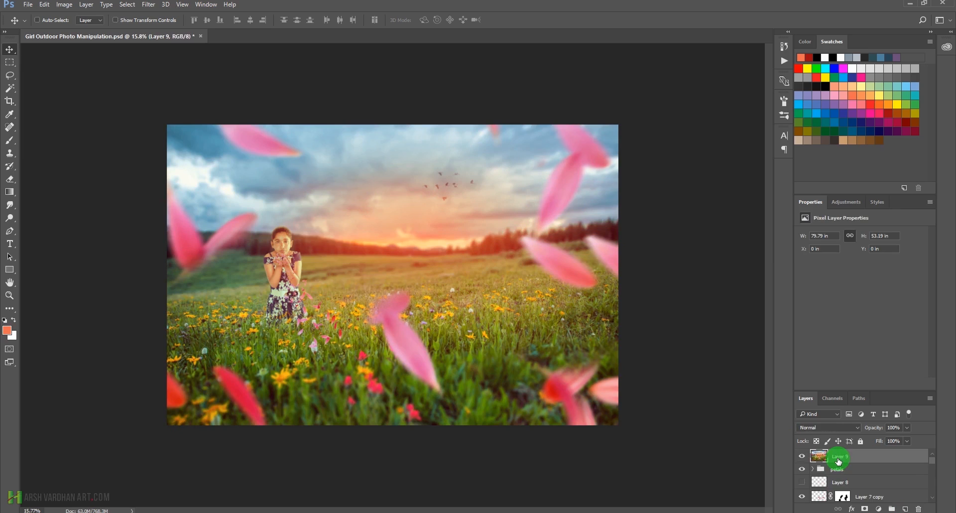
pyautogui.click(150, 7)
pyautogui.moveTo(160, 112)
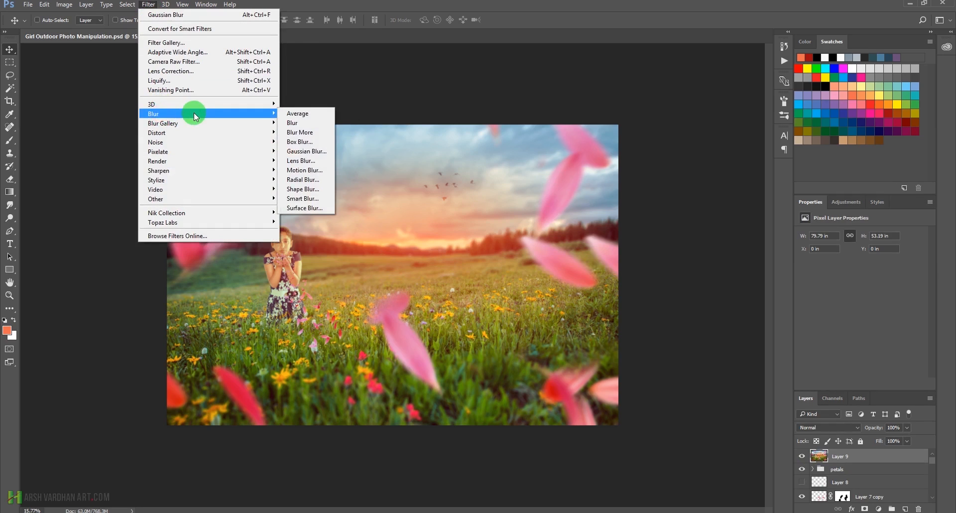
pyautogui.click(302, 150)
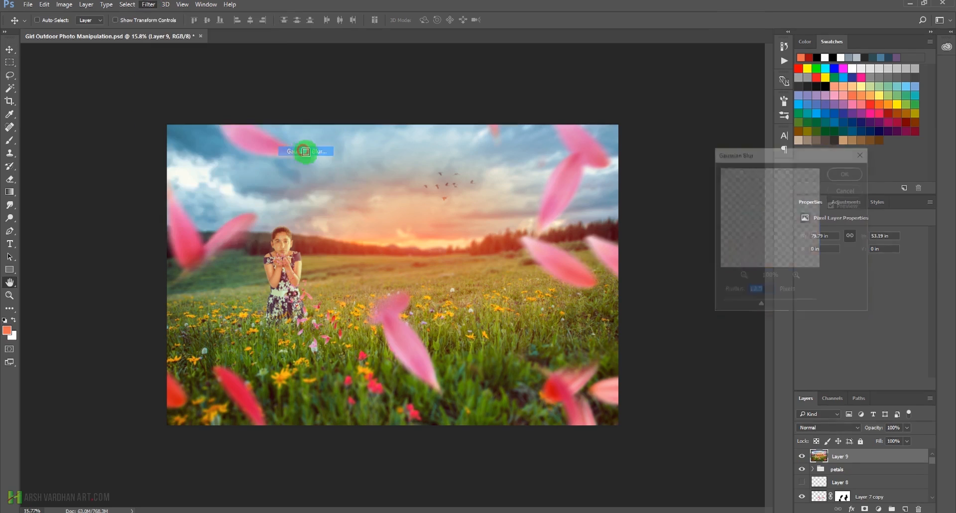
pyautogui.moveTo(791, 303); pyautogui.dragTo(790, 305)
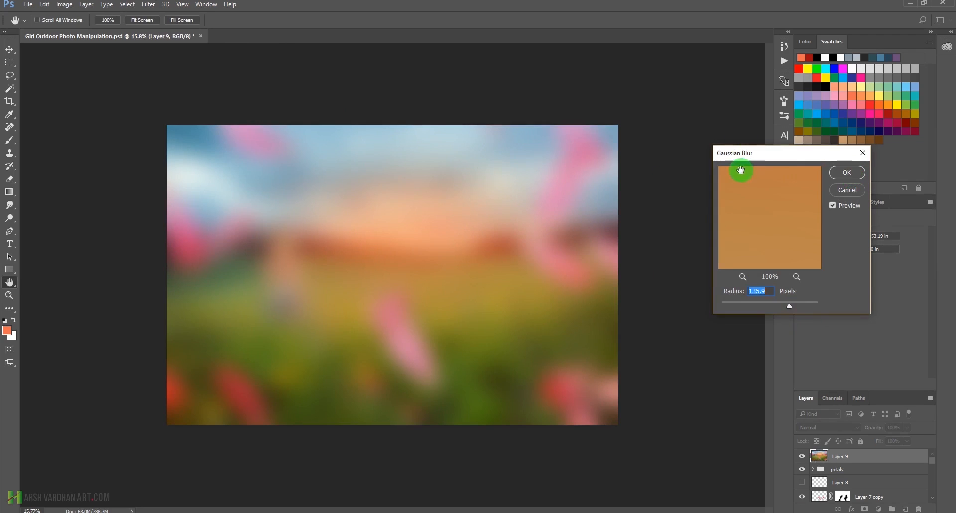
pyautogui.click(847, 173)
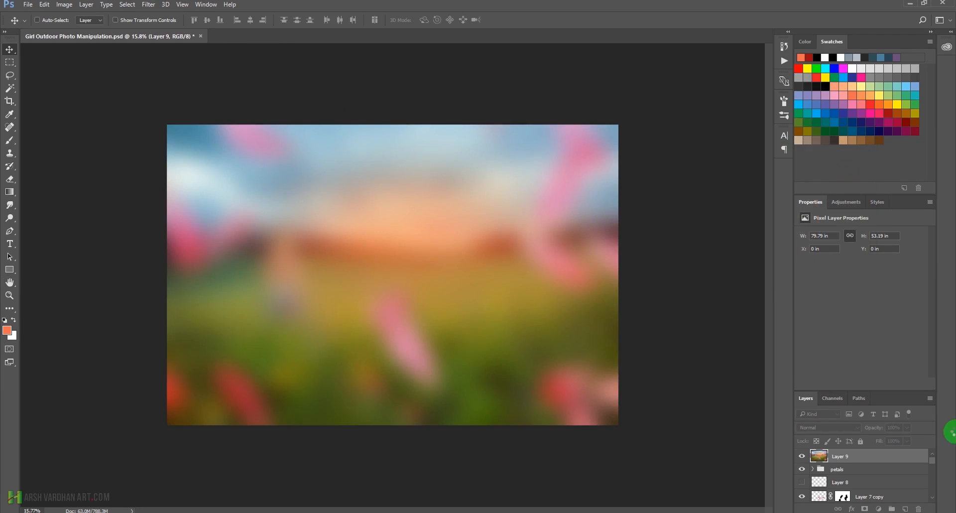
# Compare the Screen and Lighten blend modes on the blurred Layer 9 and set it to Screen
pyautogui.click(859, 428)
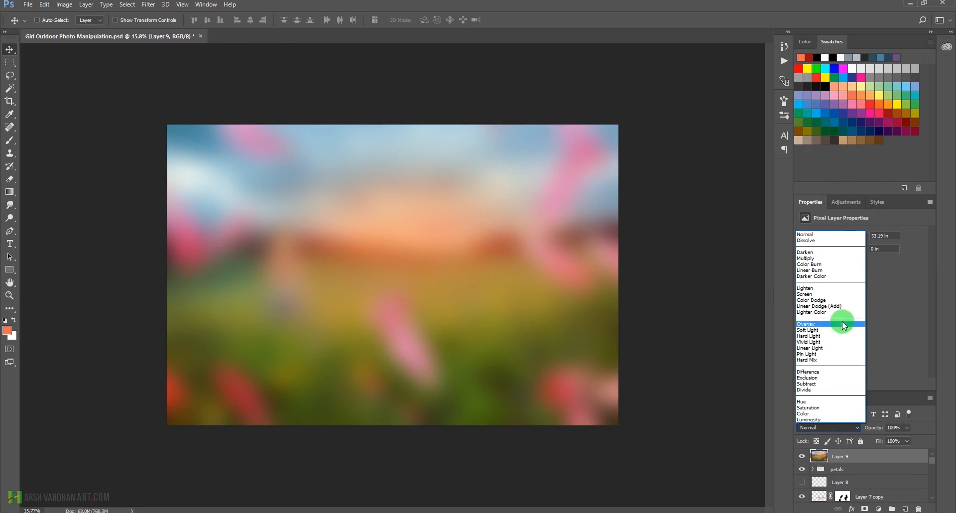
pyautogui.click(842, 291)
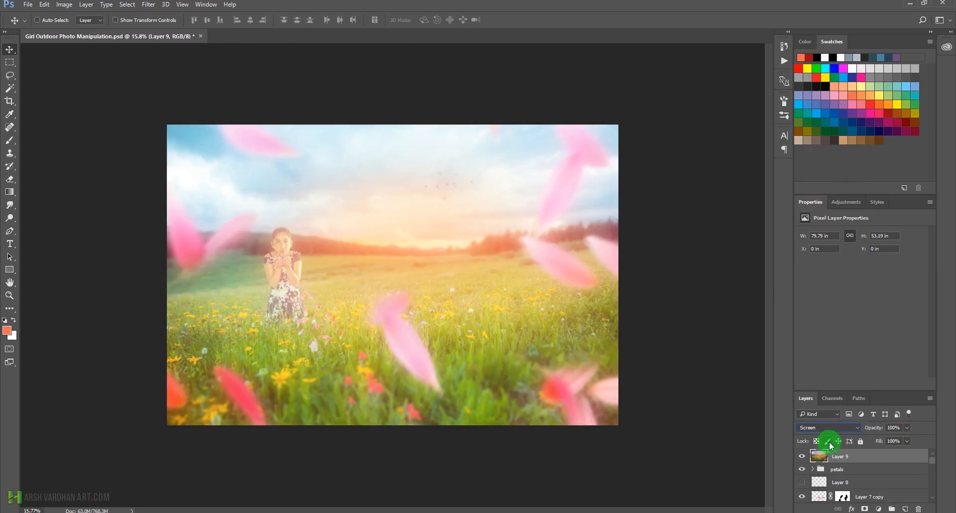
pyautogui.click(837, 427)
pyautogui.click(841, 288)
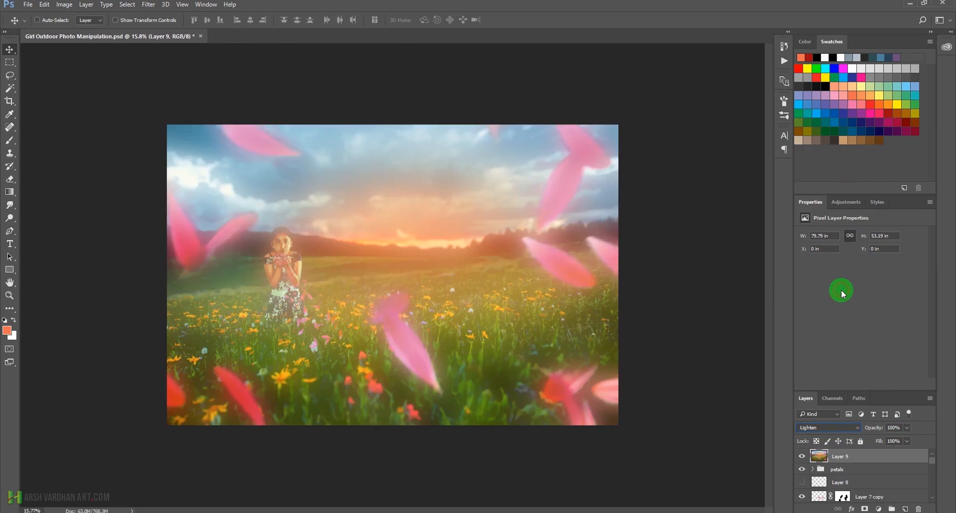
pyautogui.click(820, 426)
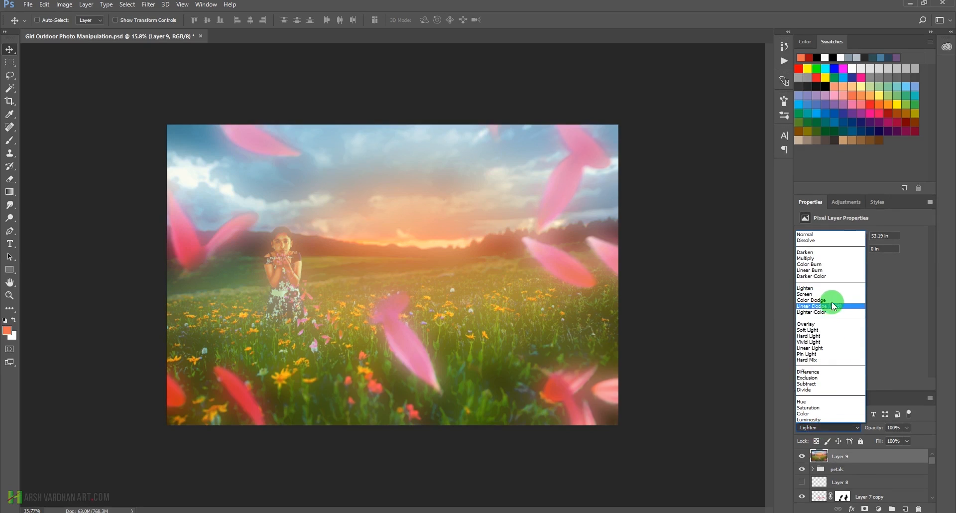
pyautogui.click(832, 294)
# Reduce Layer 9's opacity to 38% and compare the image with the glow hidden and shown
pyautogui.click(907, 428)
pyautogui.moveTo(905, 437); pyautogui.dragTo(878, 441)
pyautogui.click(802, 455)
pyautogui.click(801, 456)
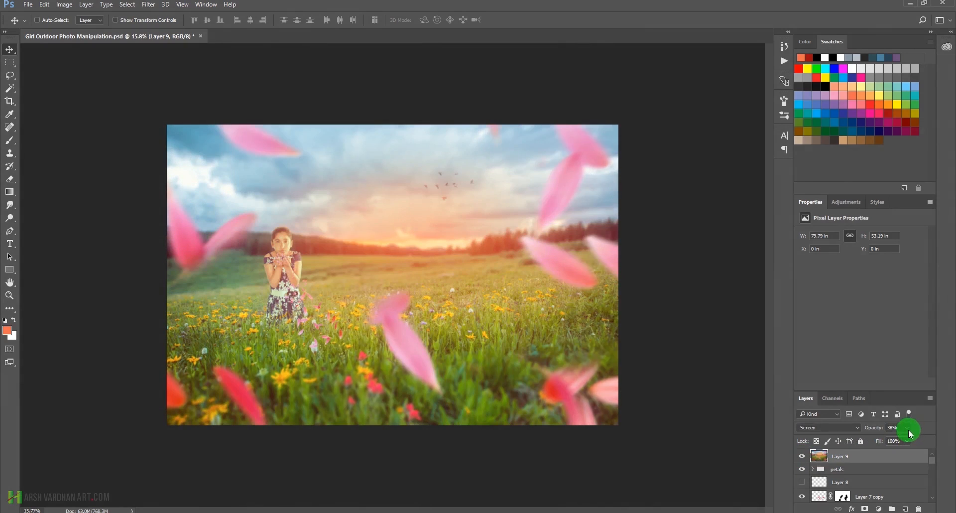
# Add a Brightness/Contrast adjustment layer above Layer 9 with brightness 5 and contrast 28, and compare the image with and without it
pyautogui.click(846, 202)
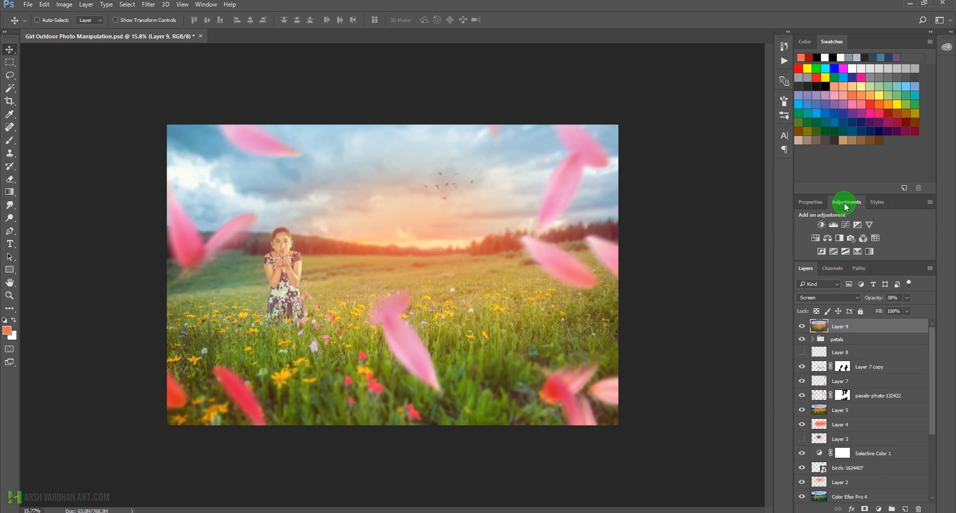
pyautogui.click(821, 225)
pyautogui.moveTo(863, 278); pyautogui.dragTo(865, 258)
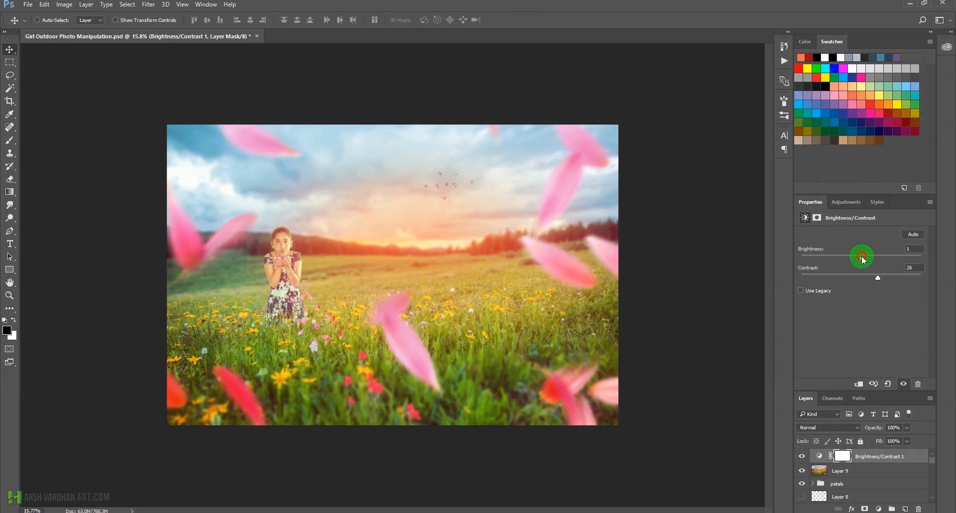
pyautogui.moveTo(863, 259); pyautogui.dragTo(863, 250)
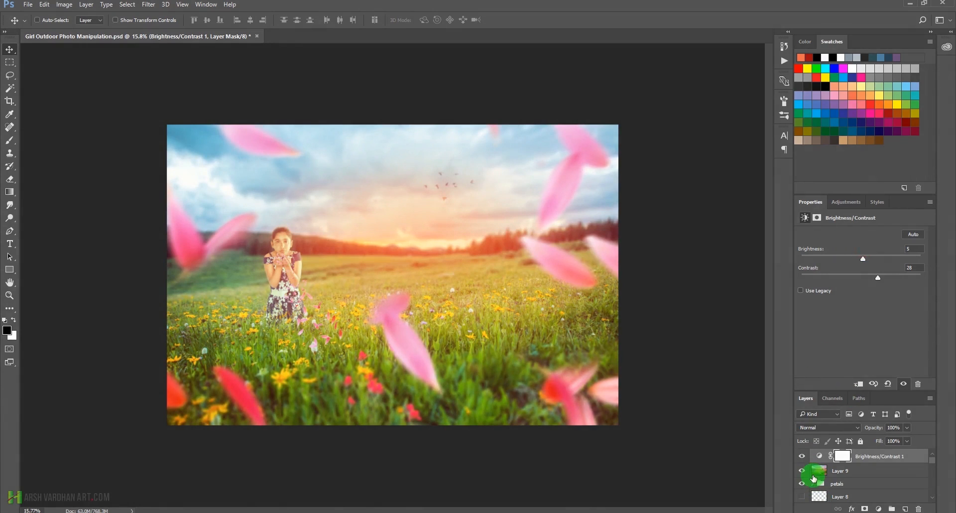
pyautogui.click(801, 456)
pyautogui.click(801, 456)
pyautogui.click(801, 456)
pyautogui.click(802, 456)
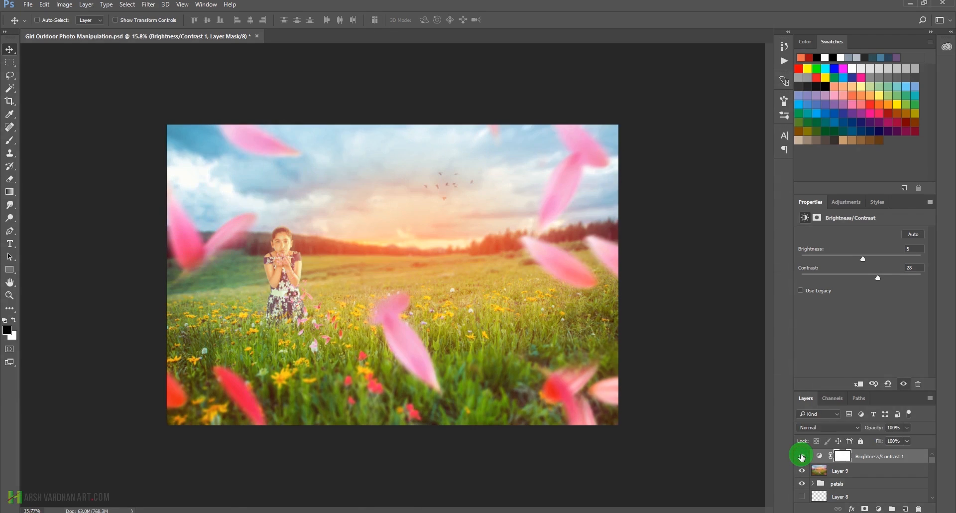
# Add a Photo Filter adjustment layer on top using Warming Filter (85) at 24% density
pyautogui.click(856, 203)
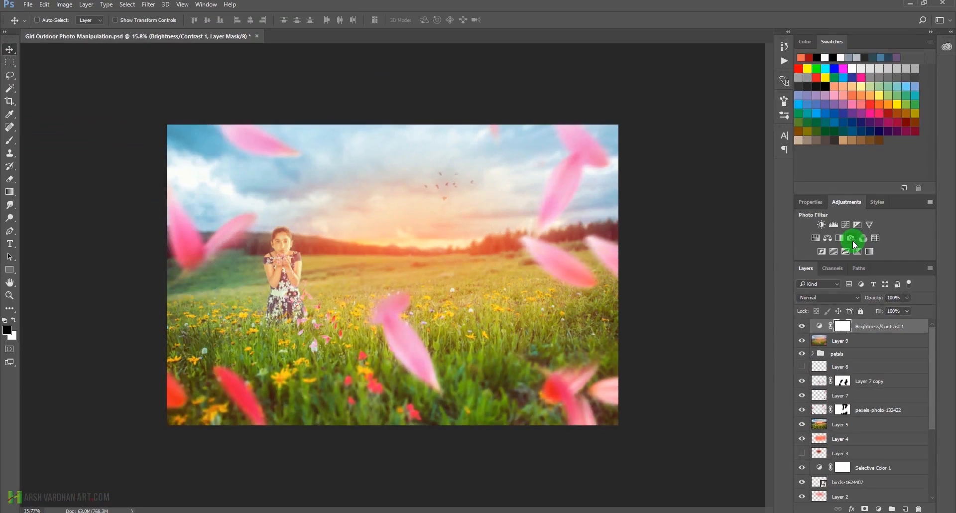
pyautogui.click(853, 242)
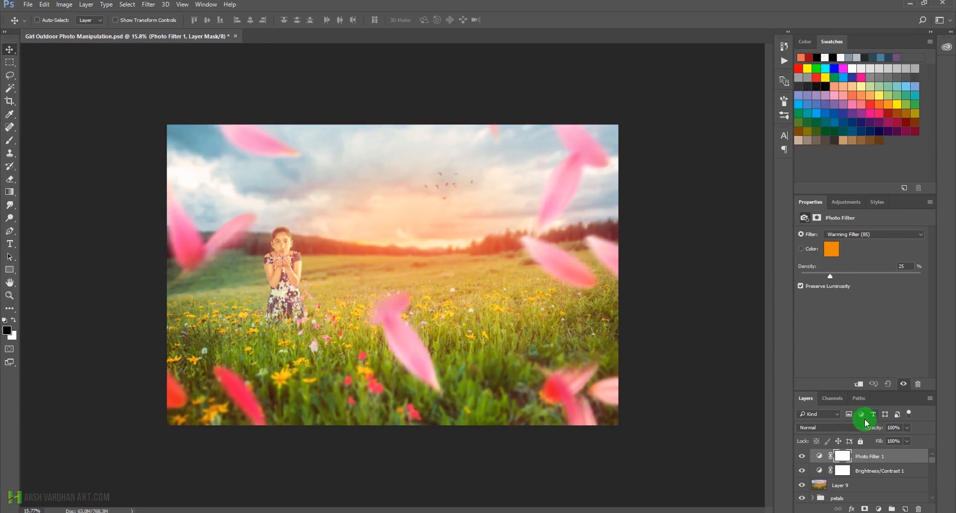
pyautogui.moveTo(830, 275)
pyautogui.mouseDown()
pyautogui.moveTo(881, 273)
pyautogui.moveTo(830, 268)
pyautogui.mouseUp()
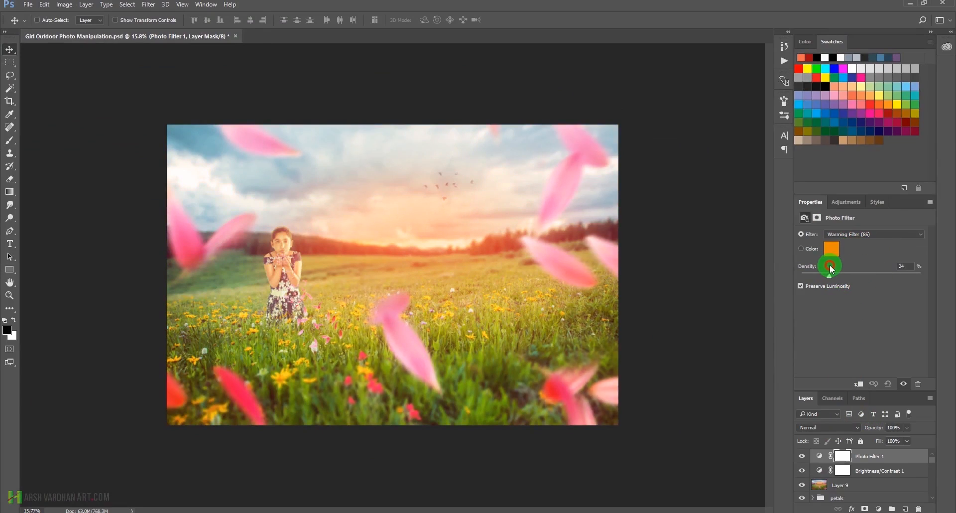
# Try the Photo Filter presets from Warming Filter (LBA) through Underwater and return to Warming Filter (85)
pyautogui.click(861, 232)
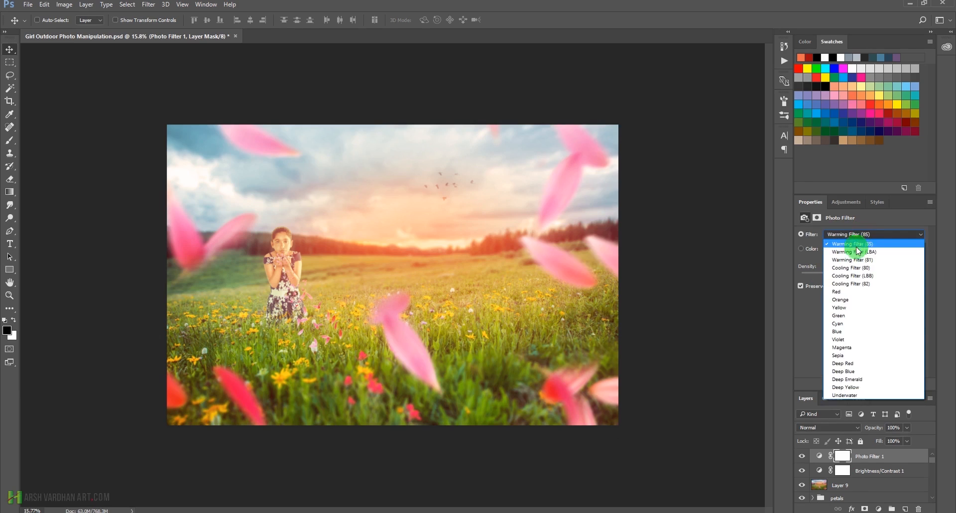
pyautogui.click(854, 243)
pyautogui.press('Down')
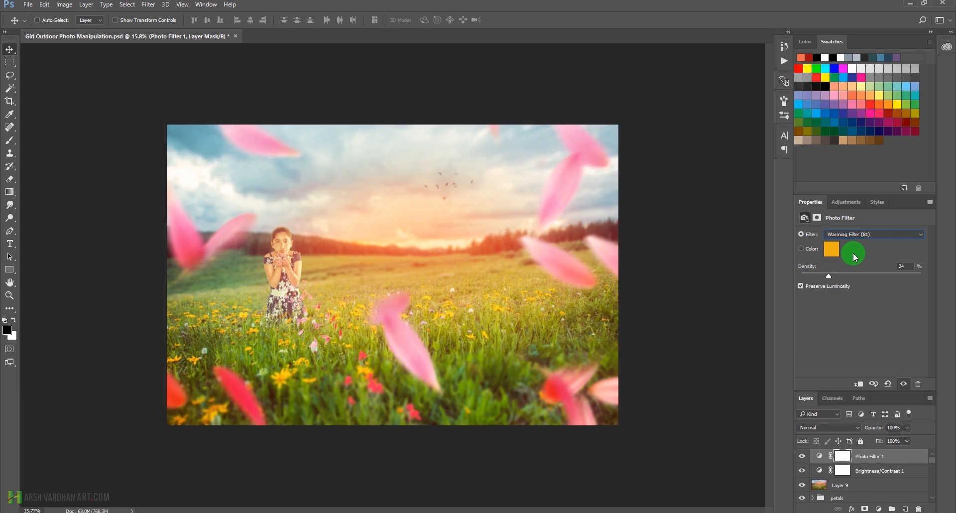
pyautogui.press('Down')
pyautogui.press('Down')
pyautogui.press('Down')
pyautogui.press('Down')
pyautogui.press('Down')
pyautogui.press('Down')
pyautogui.press('Down')
pyautogui.press('Down')
pyautogui.press('Up')
pyautogui.press('Down')
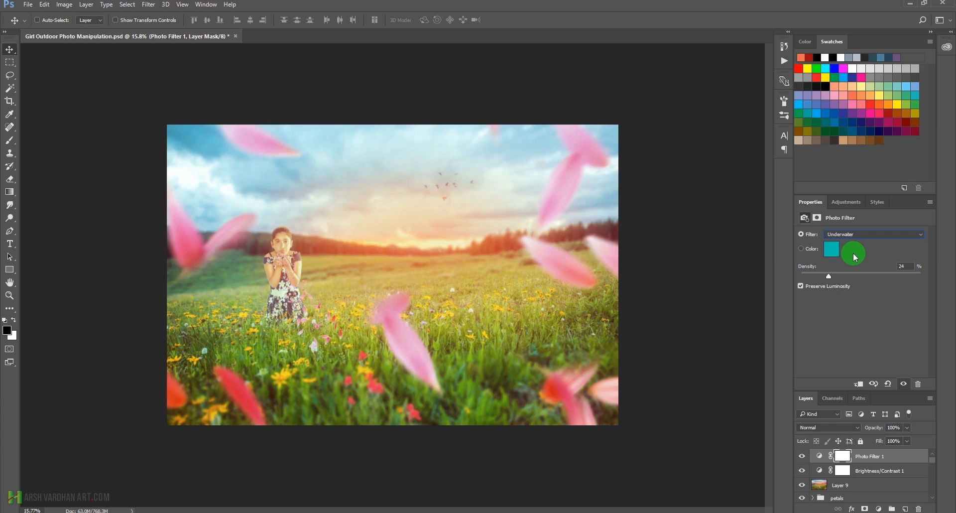
pyautogui.press('Up')
pyautogui.press('Up')
pyautogui.press('Up')
pyautogui.press('Up')
pyautogui.press('Up')
pyautogui.press('Up')
pyautogui.press('Up')
pyautogui.press('Up')
pyautogui.press('Up')
pyautogui.press('Up')
pyautogui.press('Up')
pyautogui.press('Up')
pyautogui.press('Up')
pyautogui.press('Up')
pyautogui.press('Up')
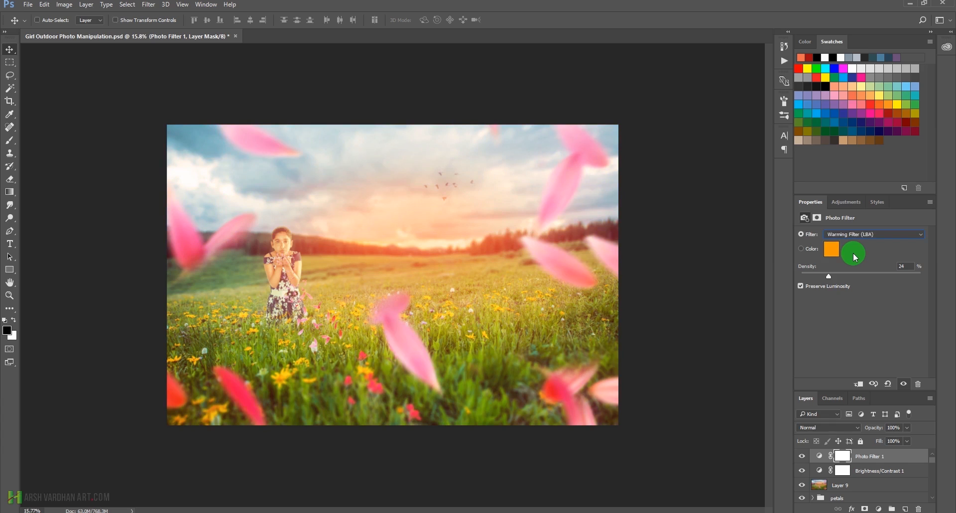
pyautogui.press('Up')
pyautogui.press('Up')
# Compare the image with the Photo Filter adjustment layer hidden and shown, keeping its density at 24%
pyautogui.moveTo(828, 275)
pyautogui.mouseDown()
pyautogui.moveTo(890, 278)
pyautogui.moveTo(817, 269)
pyautogui.moveTo(839, 271)
pyautogui.moveTo(829, 269)
pyautogui.mouseUp()
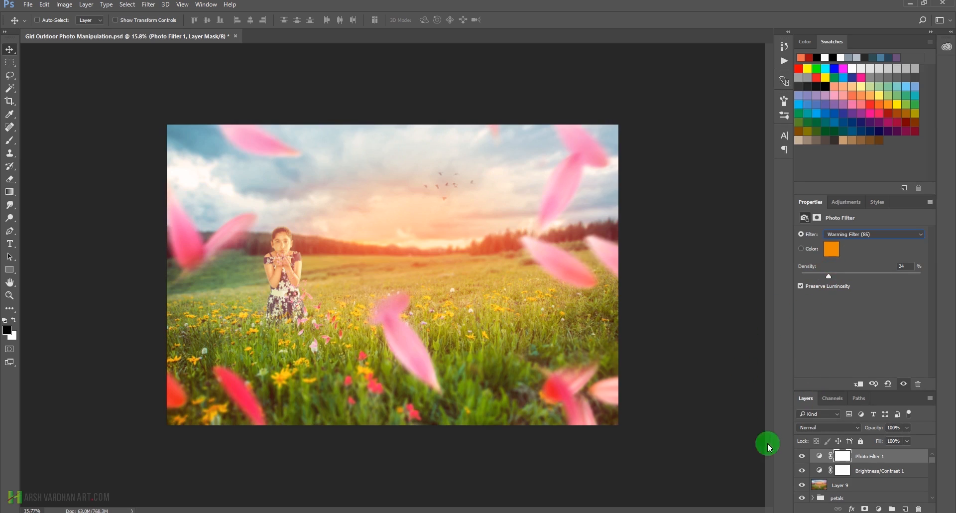
pyautogui.click(803, 459)
pyautogui.click(802, 459)
pyautogui.click(803, 461)
pyautogui.click(803, 460)
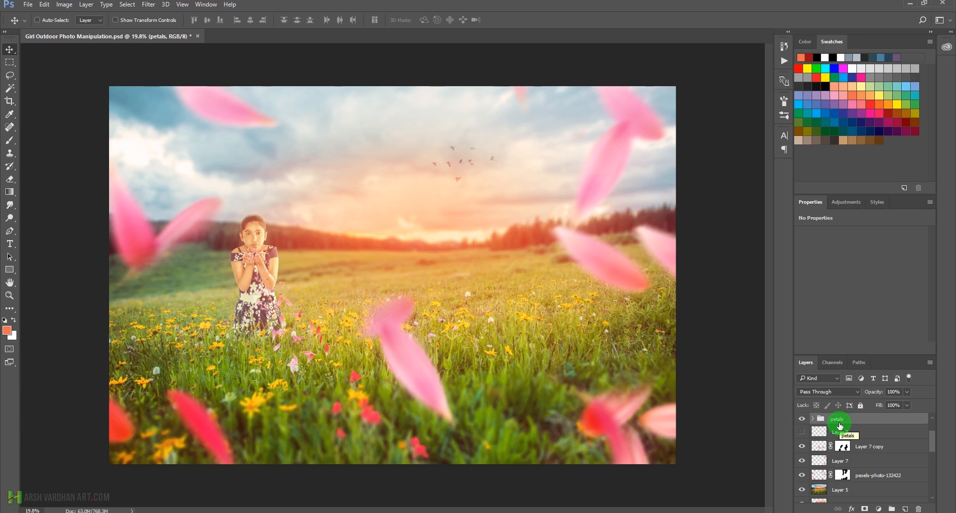
# Apply a Motion Blur with a 27° angle and an 18-pixel distance to Layer 6 copy 3 in the petals group
pyautogui.click(812, 418)
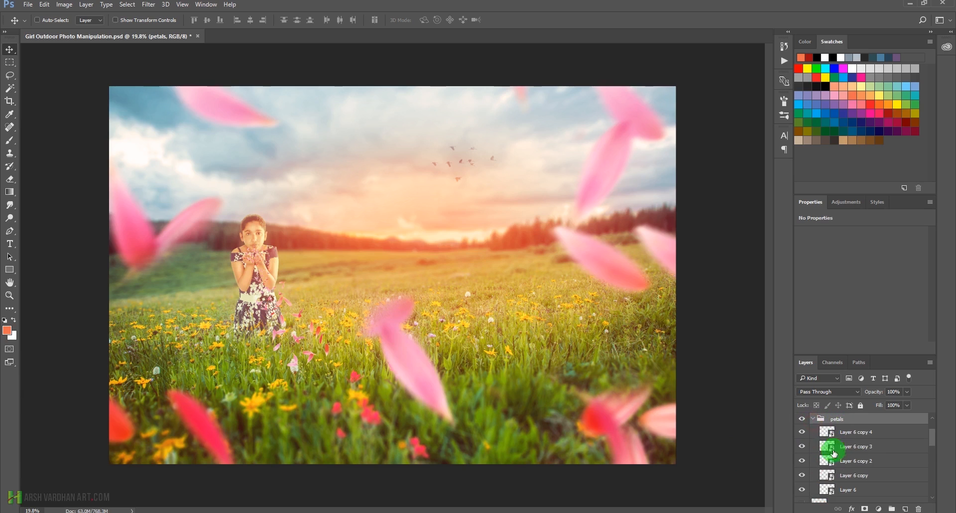
pyautogui.click(824, 448)
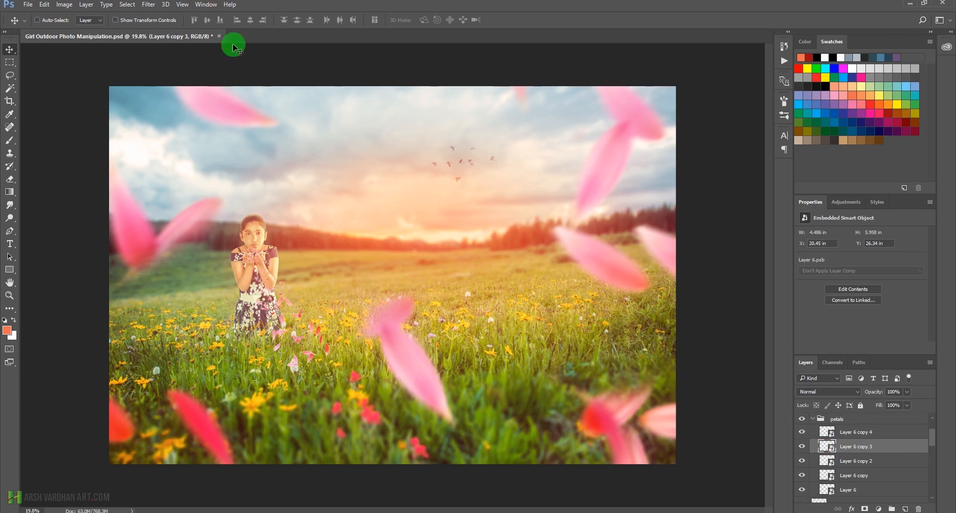
pyautogui.click(147, 5)
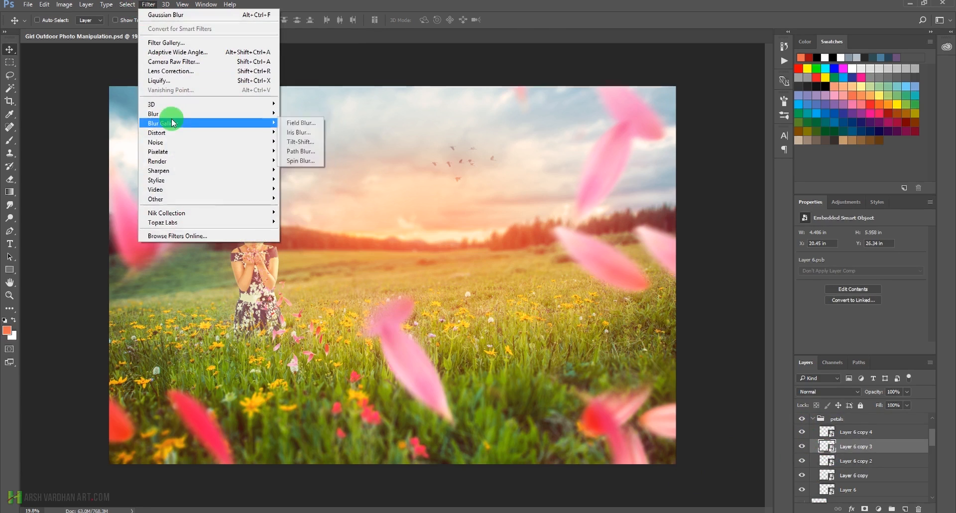
pyautogui.moveTo(180, 115)
pyautogui.click(311, 170)
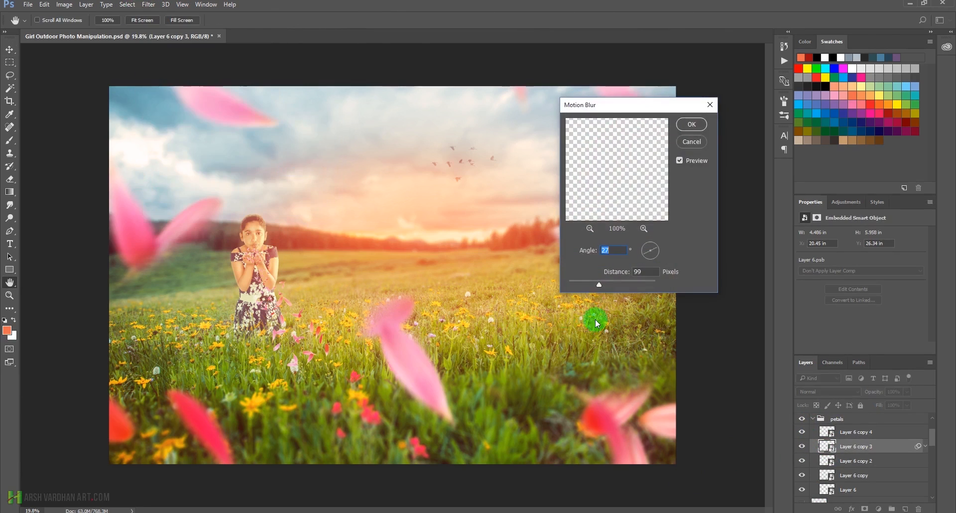
pyautogui.moveTo(583, 287); pyautogui.dragTo(576, 287)
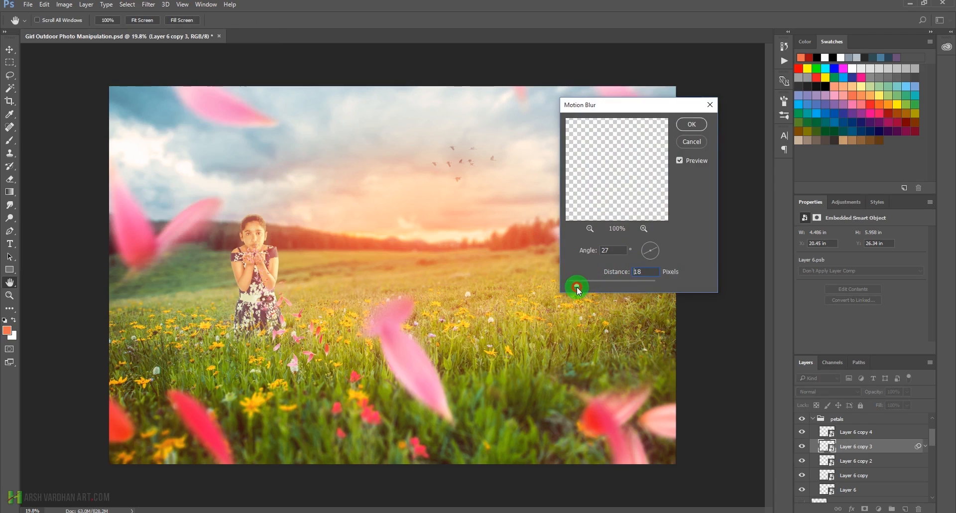
pyautogui.click(689, 134)
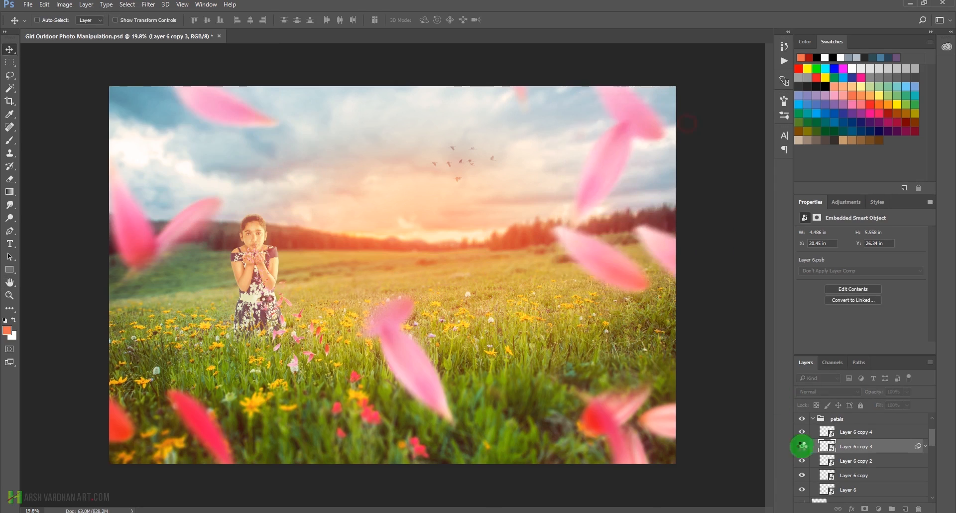
pyautogui.click(925, 446)
# Apply a Motion Blur with a 90° angle and an 18-pixel distance to Layer 6 copy 2
pyautogui.click(826, 461)
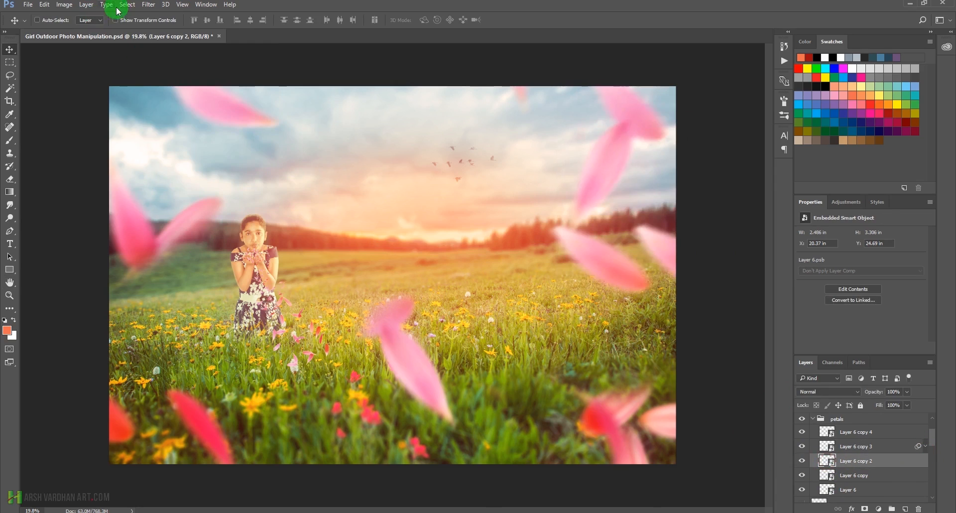
pyautogui.click(149, 4)
pyautogui.moveTo(252, 132)
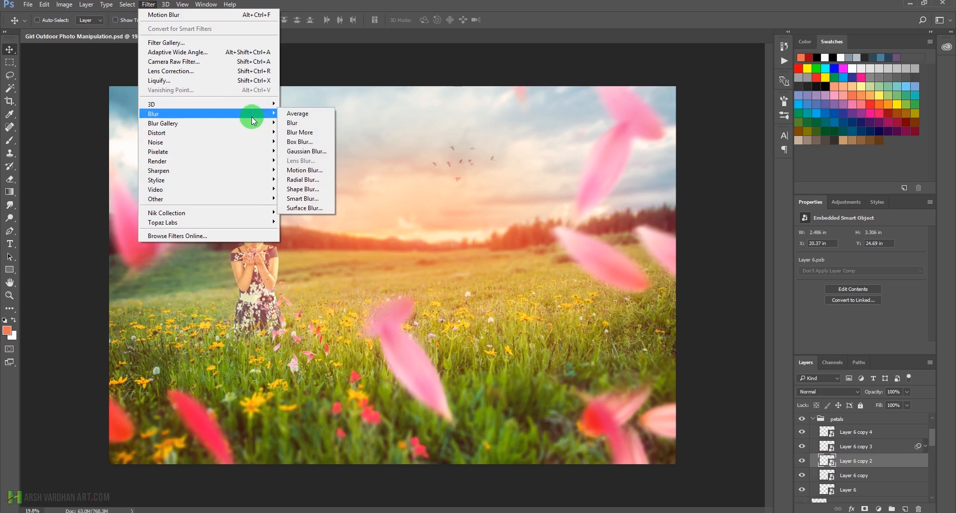
pyautogui.click(304, 170)
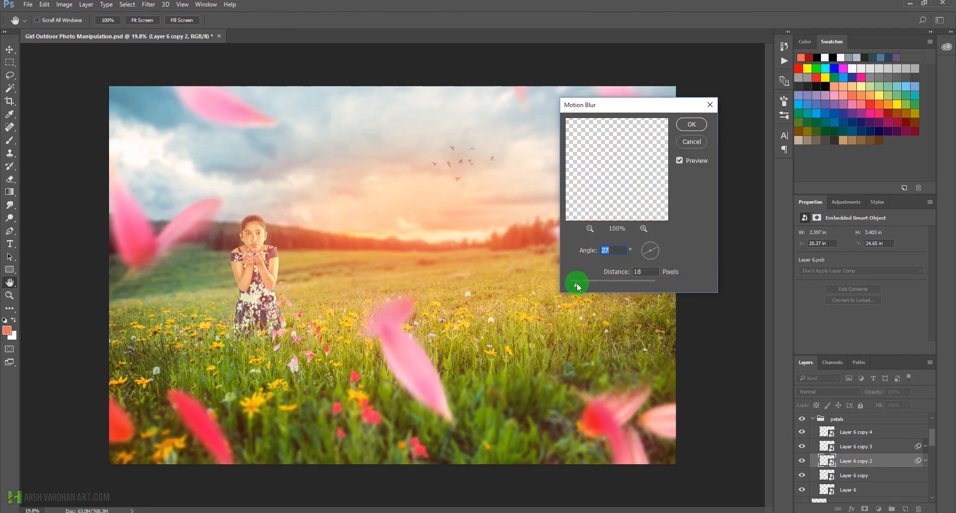
pyautogui.click(646, 247)
pyautogui.click(648, 261)
pyautogui.click(650, 244)
pyautogui.click(691, 125)
pyautogui.press('v')
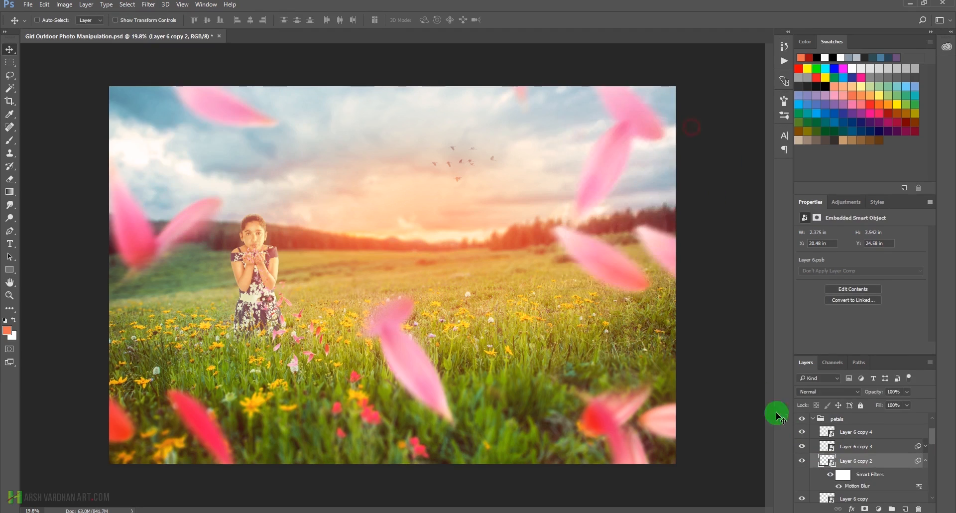
# Apply a Motion Blur with an 18-pixel distance to the Layer 6 copy petal
pyautogui.scroll(-3, 899, 483)
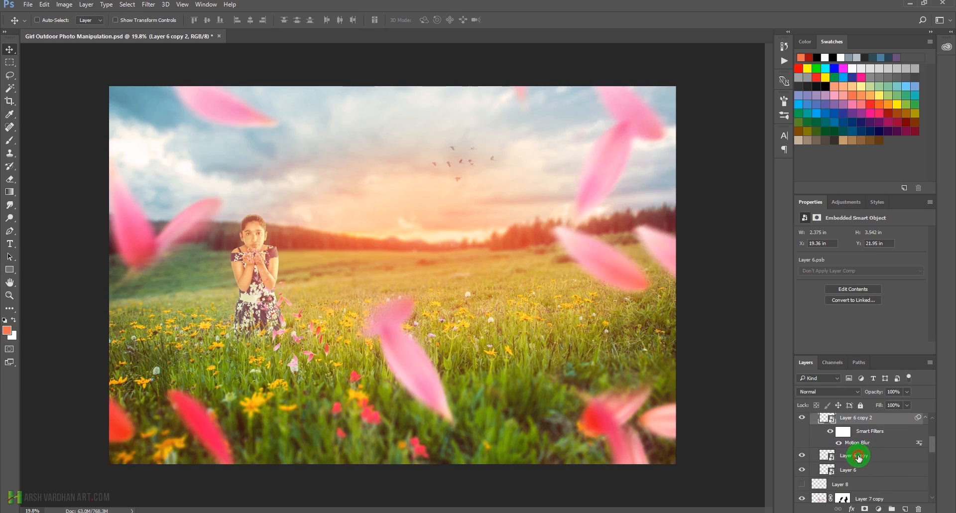
pyautogui.click(853, 455)
pyautogui.click(149, 3)
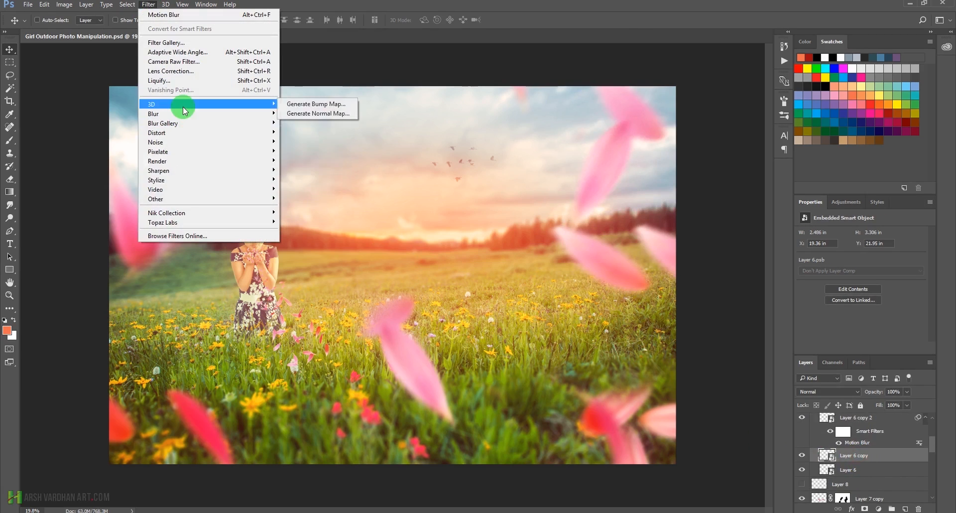
pyautogui.moveTo(182, 116)
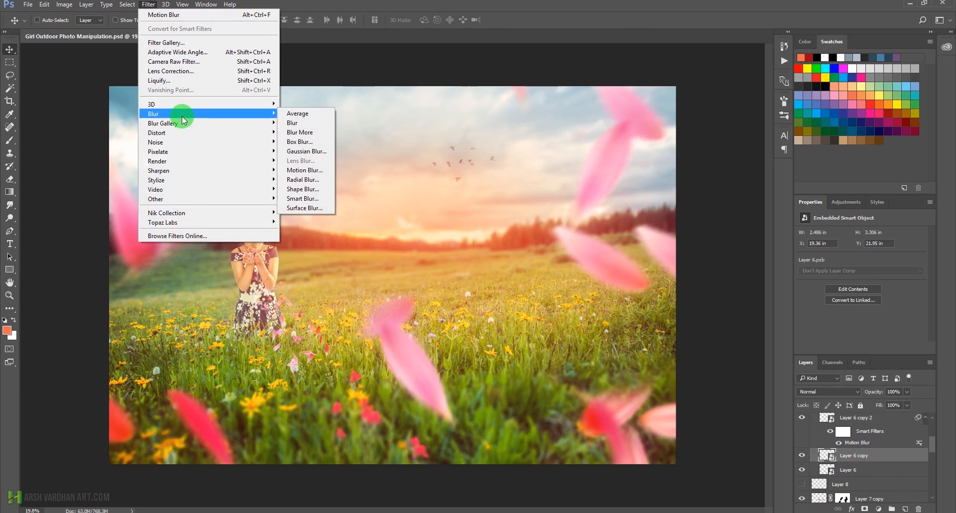
pyautogui.click(320, 170)
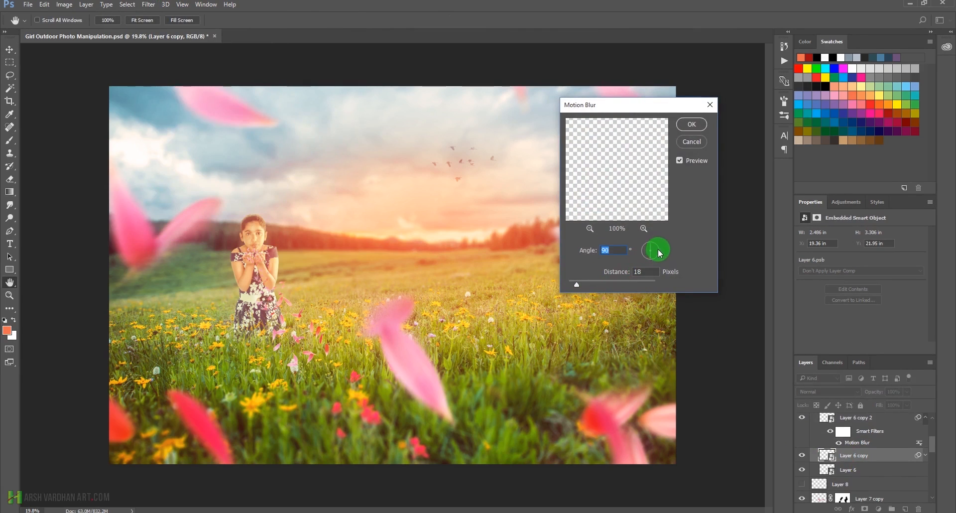
pyautogui.click(691, 124)
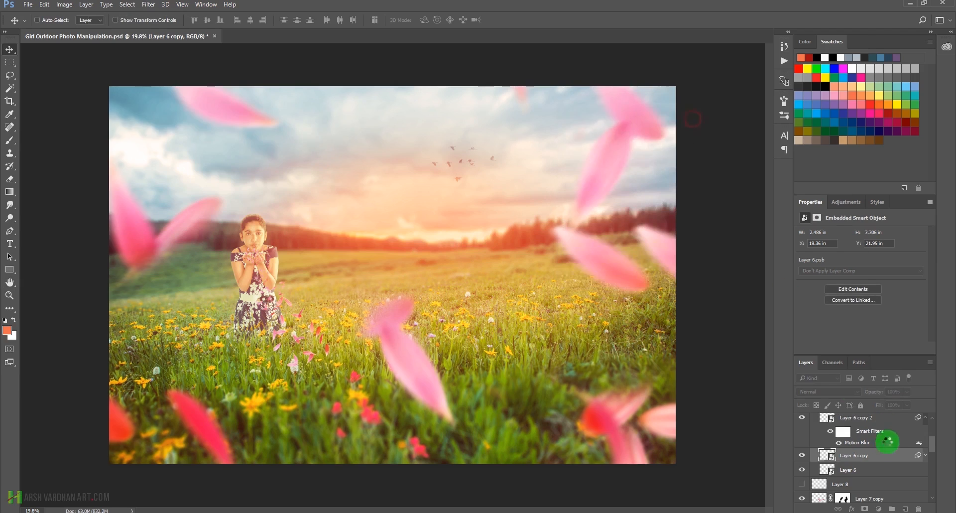
# Apply a Motion Blur with a 21° angle and a 29-pixel distance to Layer 6 copy 4 in the petals group
pyautogui.scroll(2, 878, 447)
pyautogui.scroll(1, 859, 450)
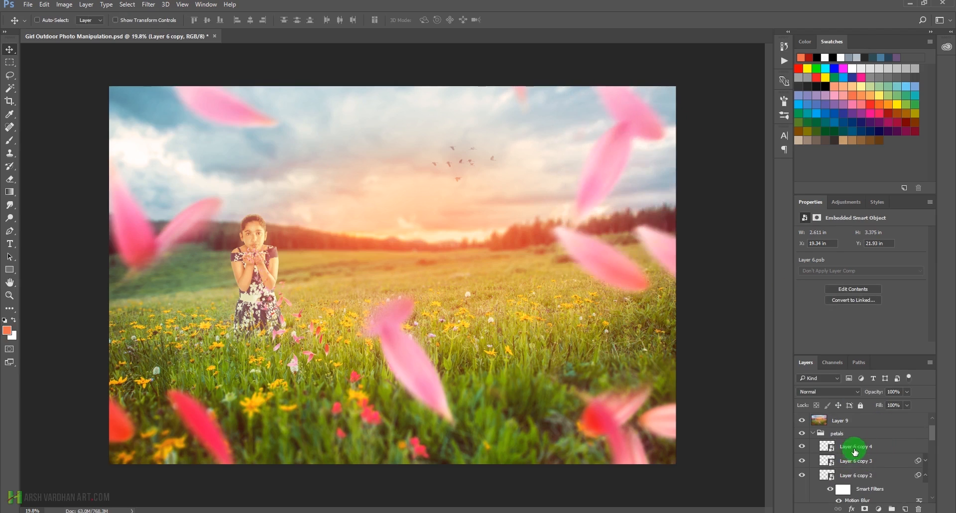
pyautogui.click(854, 447)
pyautogui.click(149, 6)
pyautogui.moveTo(184, 114)
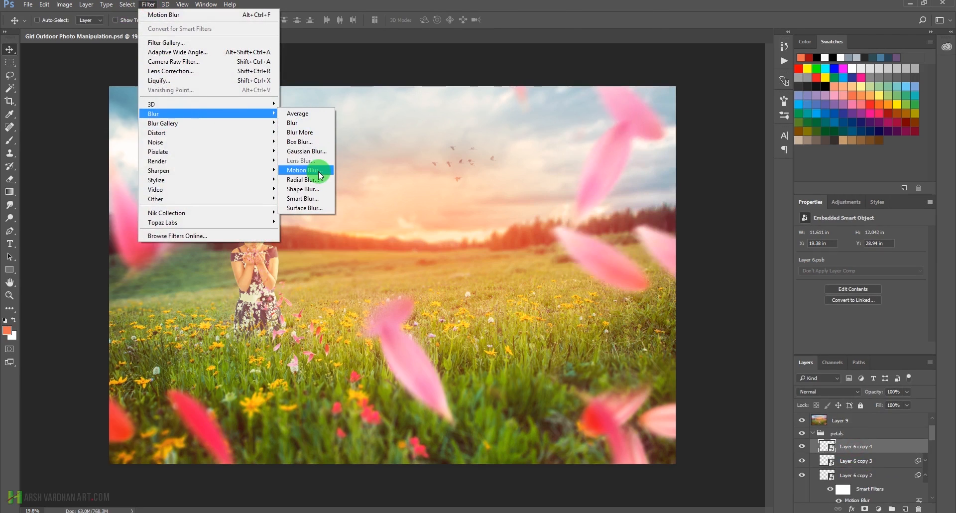
pyautogui.click(304, 171)
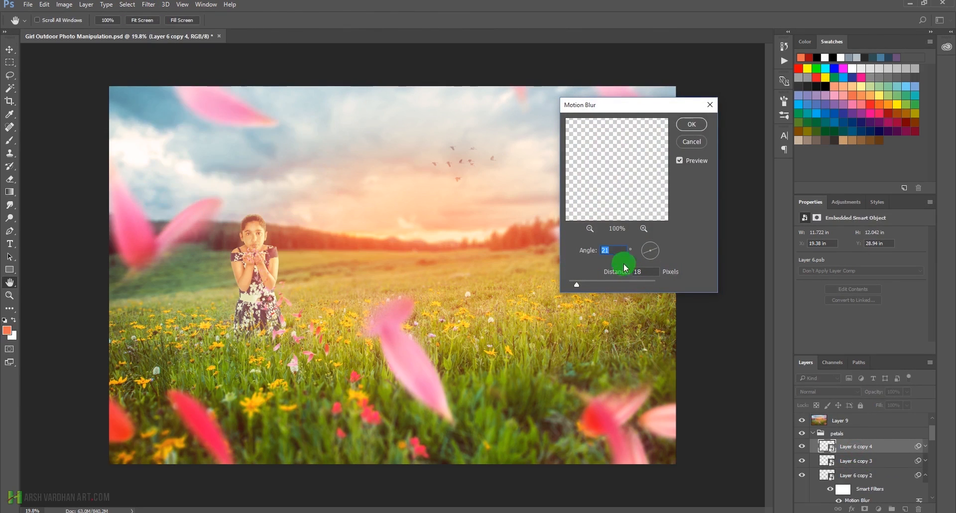
pyautogui.click(581, 283)
pyautogui.moveTo(580, 283); pyautogui.dragTo(569, 283)
pyautogui.click(692, 124)
pyautogui.click(898, 461)
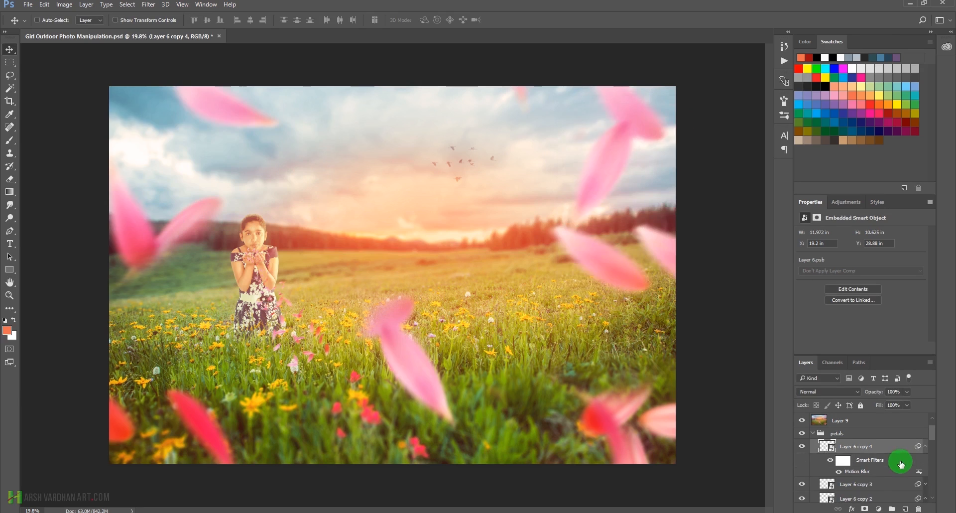
# Check which petals Layer 6 copy 3, copy 2 and copy hold by hiding and showing them, and select Layer 6
pyautogui.click(802, 485)
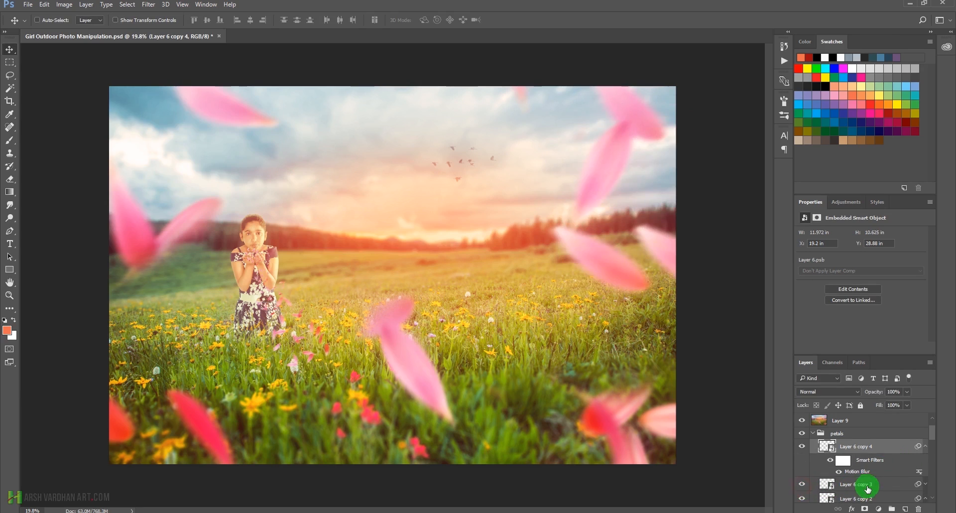
pyautogui.scroll(-3, 865, 487)
pyautogui.scroll(3, 865, 489)
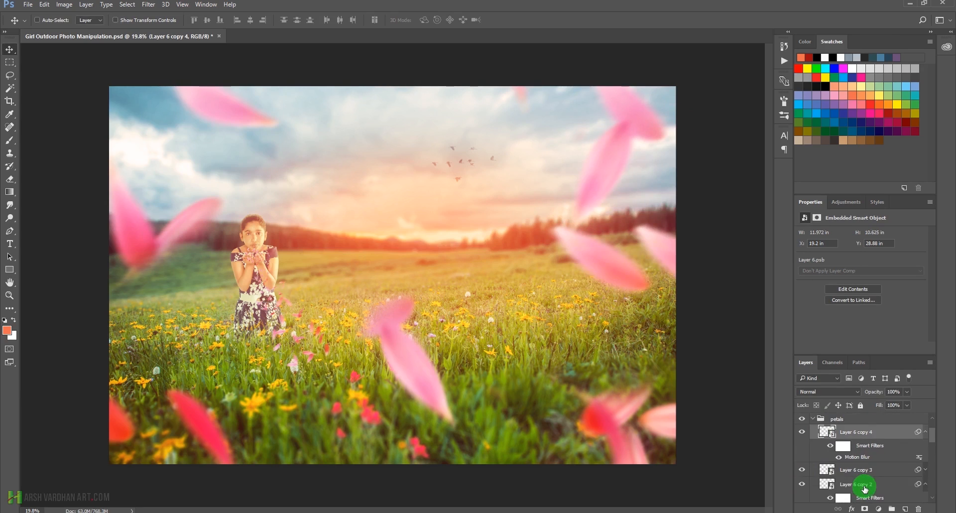
pyautogui.scroll(-1, 826, 467)
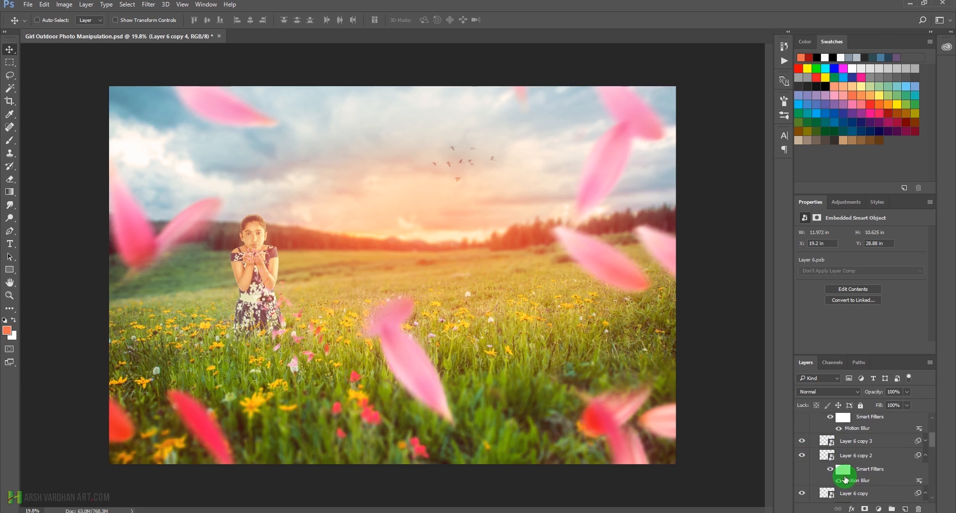
pyautogui.click(800, 459)
pyautogui.scroll(-1, 806, 459)
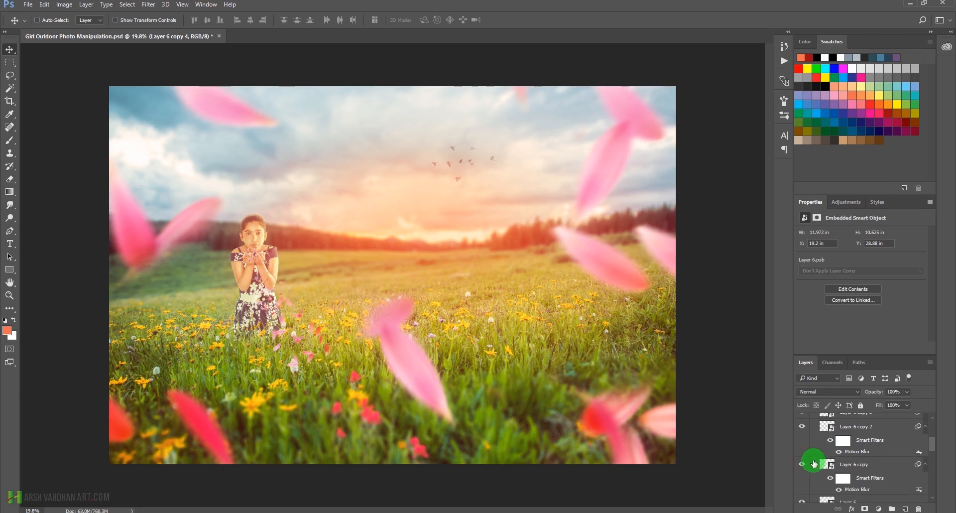
pyautogui.click(801, 464)
pyautogui.scroll(-1, 812, 470)
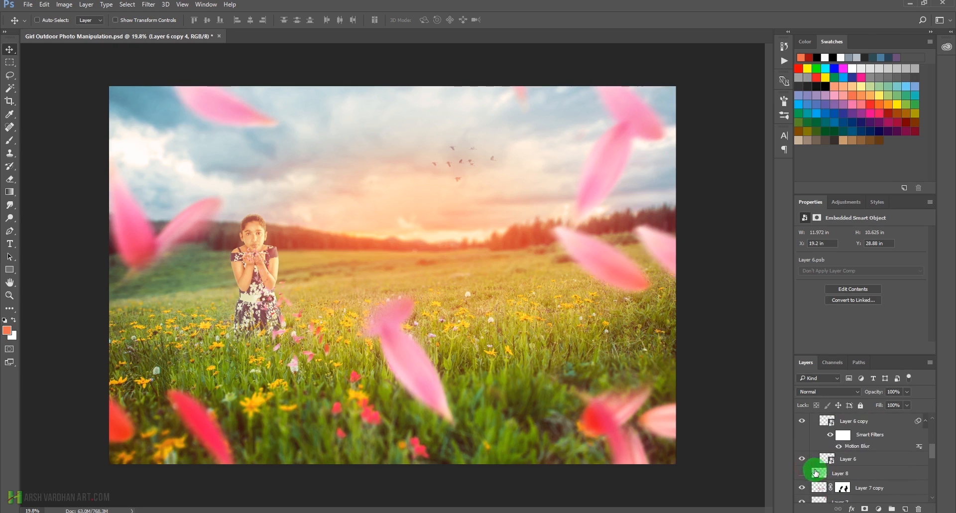
pyautogui.click(852, 458)
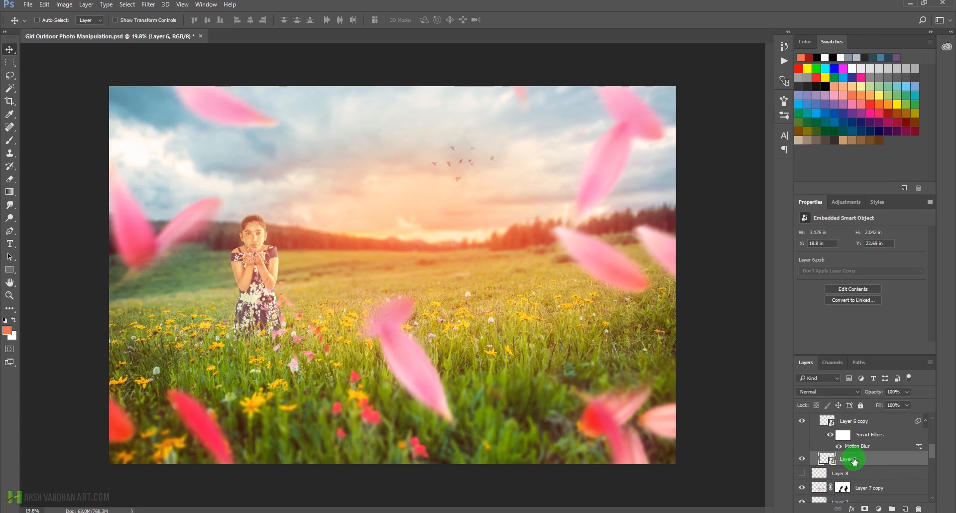
# Hide and show Layer 6 copy 3 and Layer 6 copy 4 to check their petals in the image
pyautogui.scroll(4, 853, 460)
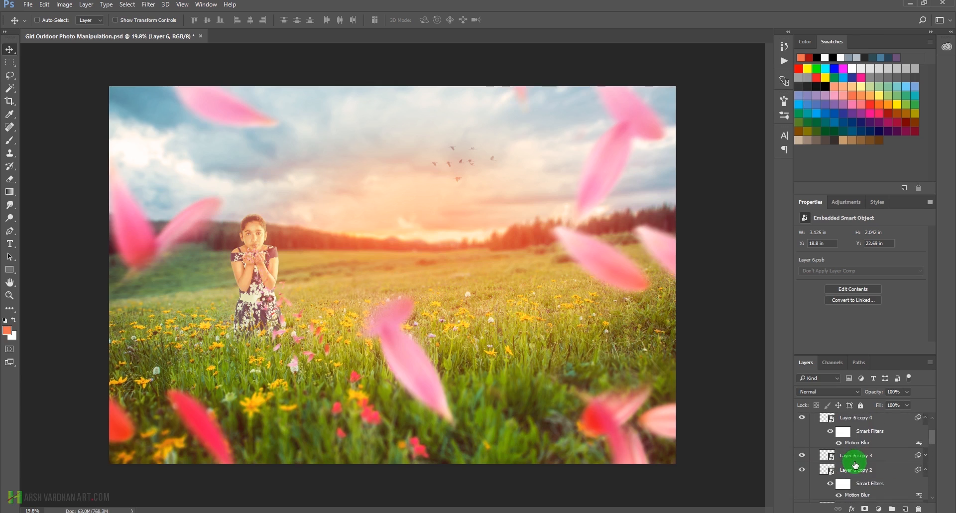
pyautogui.click(858, 461)
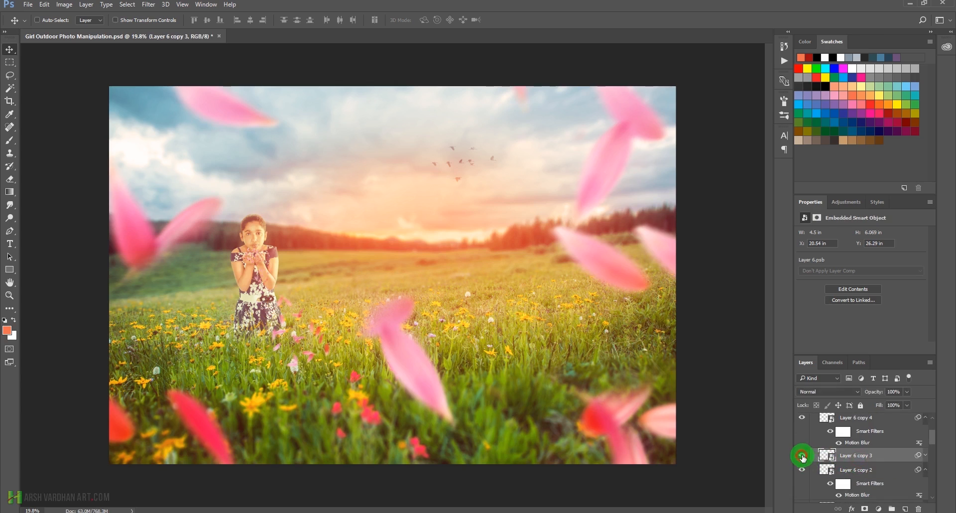
pyautogui.scroll(2, 817, 458)
pyautogui.click(802, 448)
pyautogui.click(803, 450)
# Increase the Motion Blur distance on Layer 6 copy 4 to 32 pixels, keeping the 21° angle
pyautogui.click(828, 447)
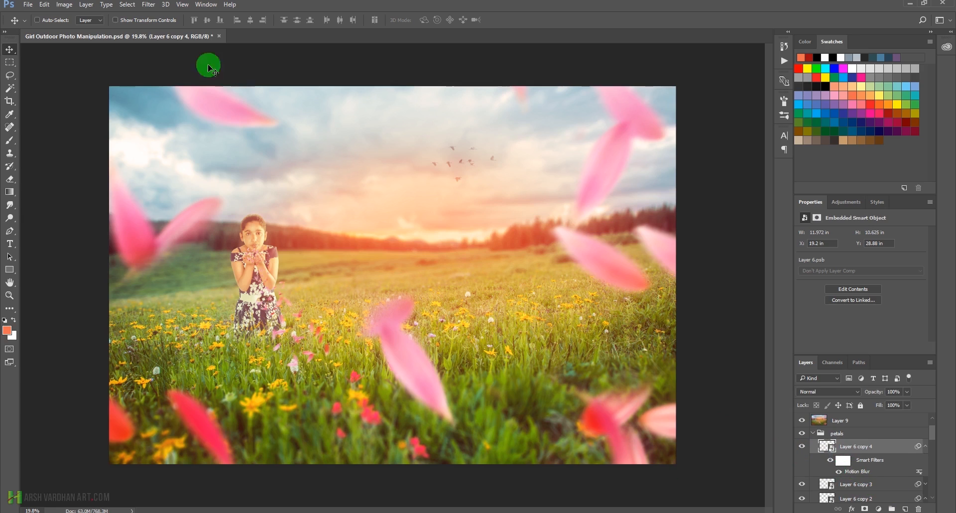
pyautogui.doubleClick(857, 470)
pyautogui.click(629, 260)
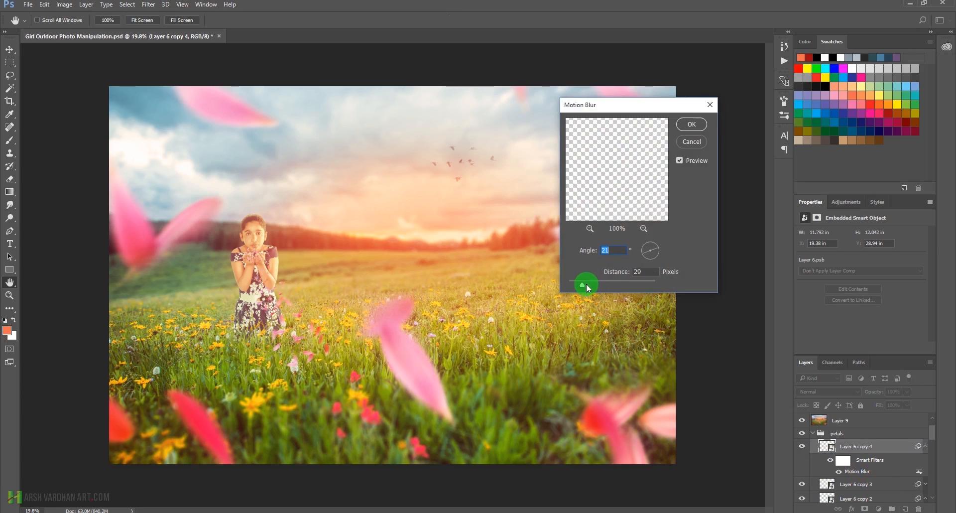
pyautogui.moveTo(583, 284)
pyautogui.mouseDown()
pyautogui.moveTo(593, 283)
pyautogui.moveTo(583, 281)
pyautogui.mouseUp()
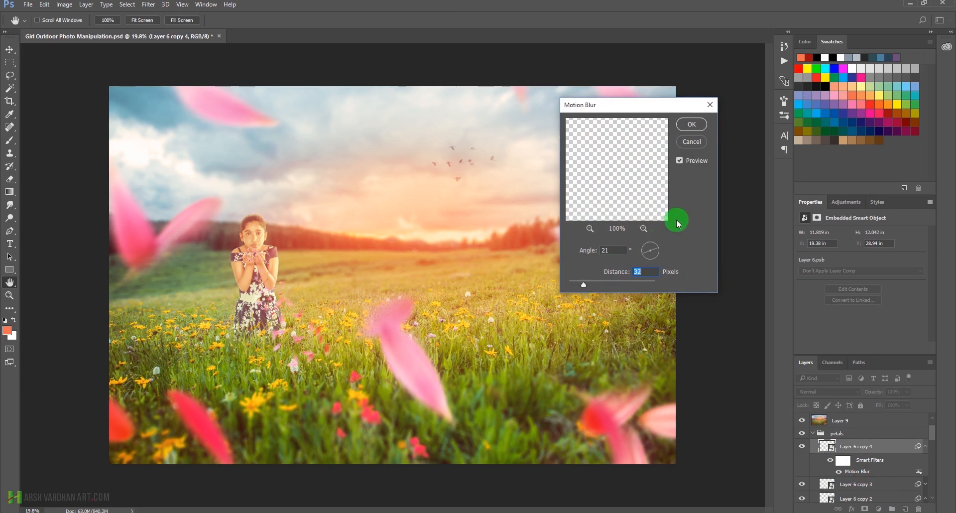
pyautogui.click(691, 124)
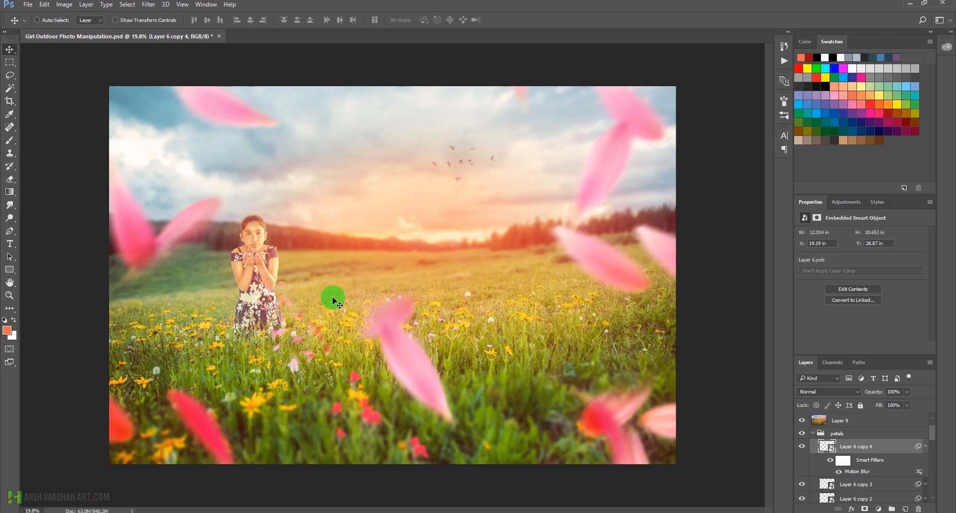
# Inspect the blurred petals around the girl up close, and collapse the petals group
pyautogui.moveTo(252, 260); pyautogui.dragTo(296, 279)
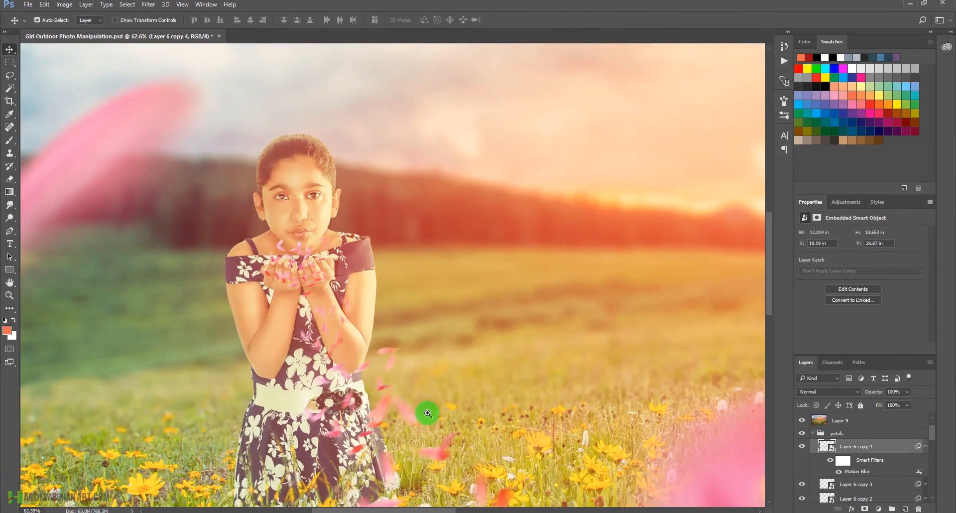
pyautogui.scroll(-3, 401, 394)
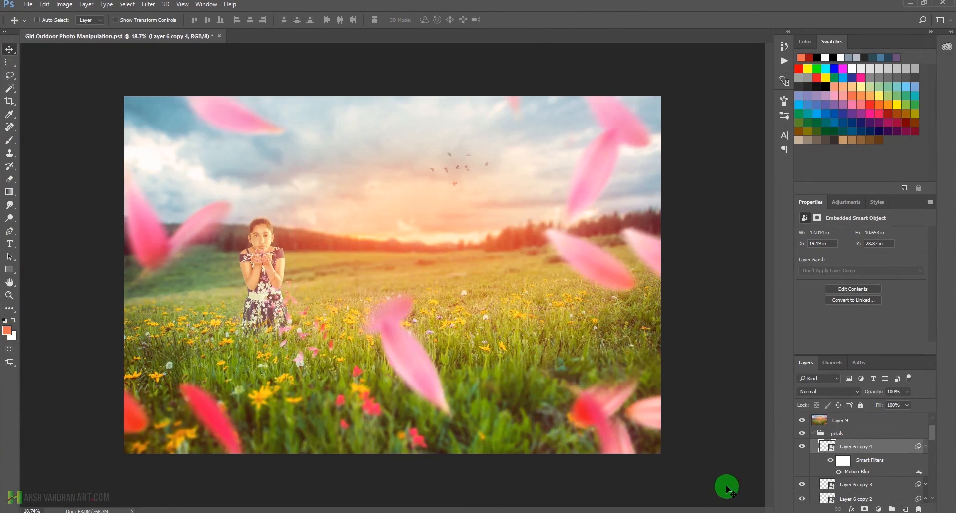
pyautogui.click(812, 434)
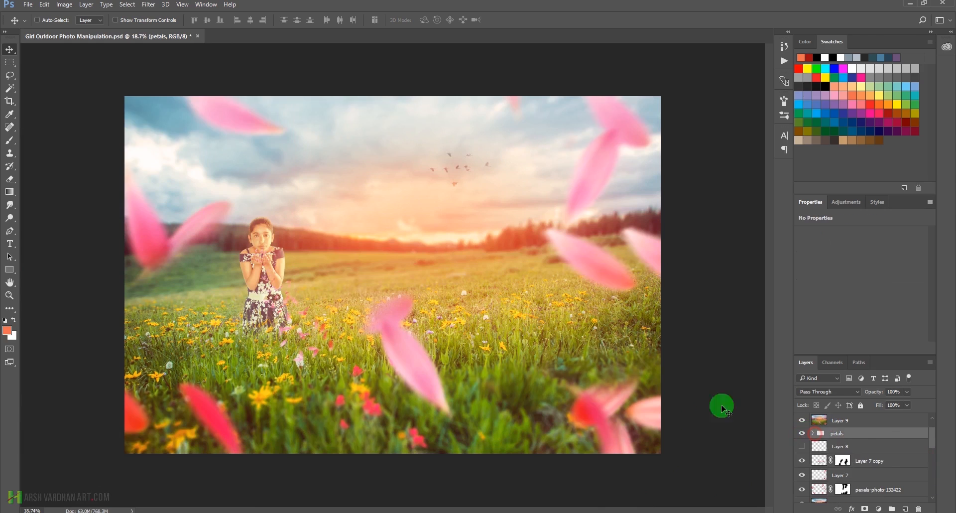
# View the finished composition in full-screen mode on a black background, fitted to the screen
pyautogui.press('f')
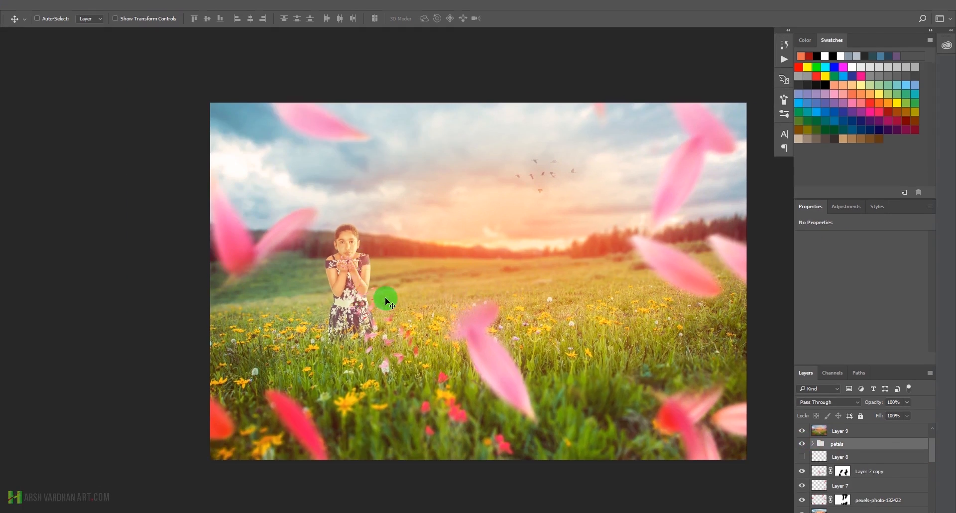
pyautogui.press('f')
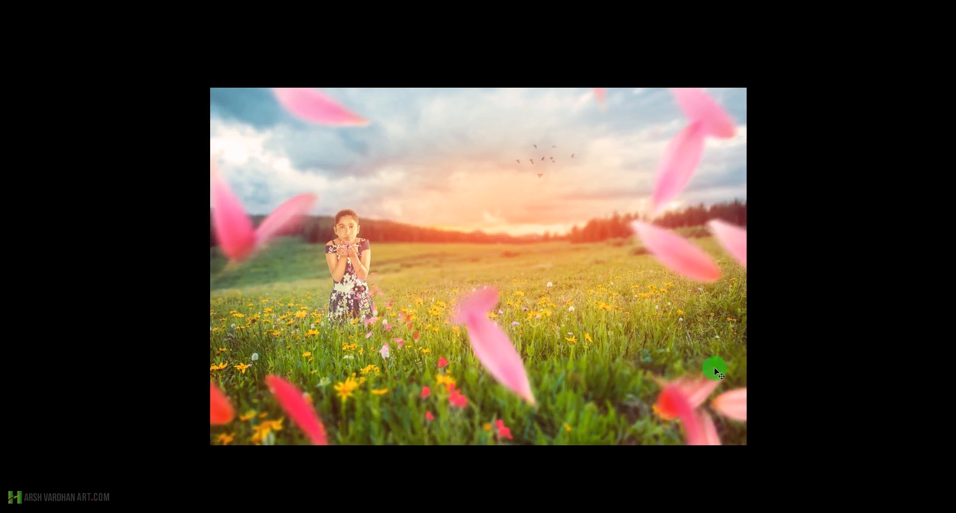
pyautogui.hotkey('ctrl', '0')
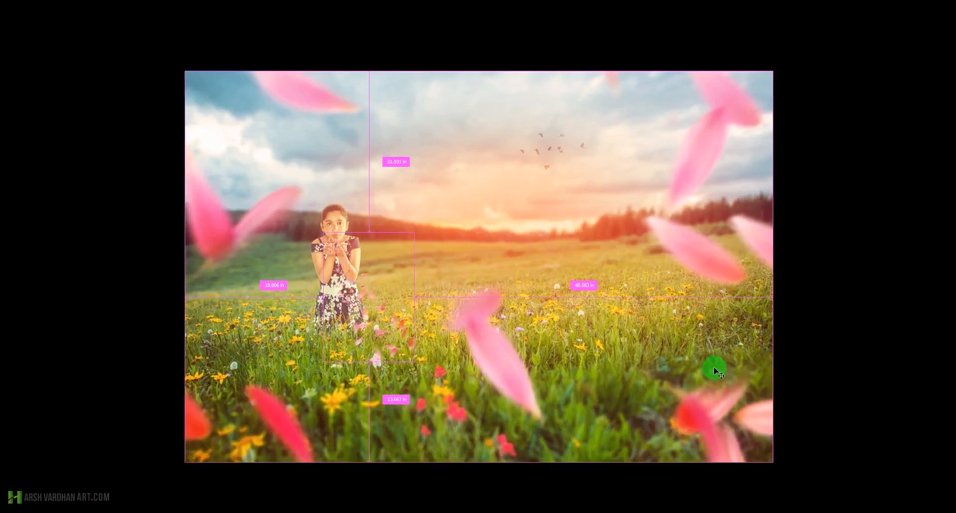